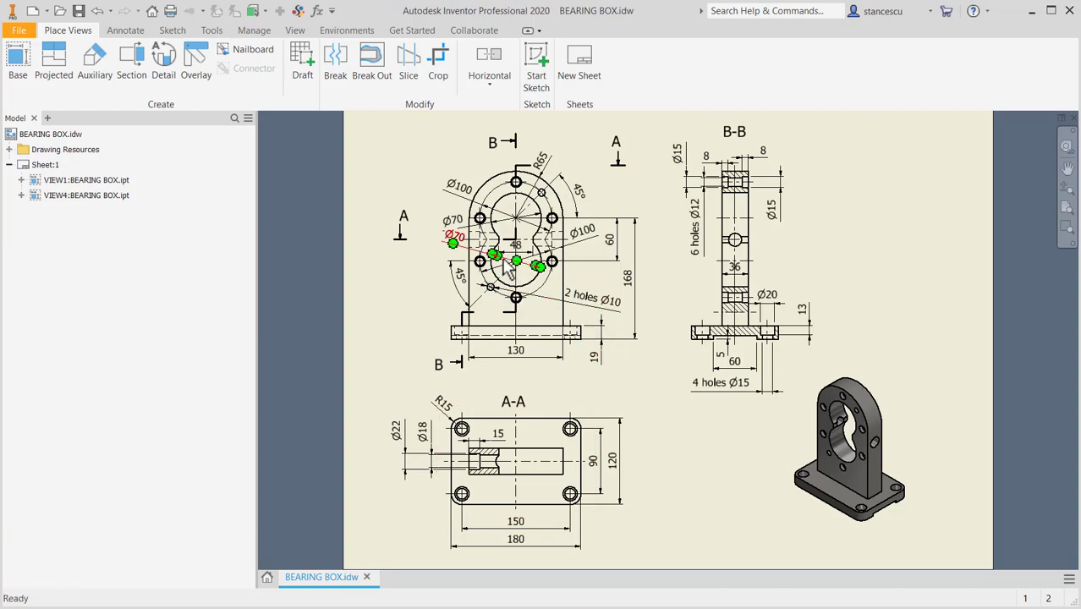
Step: Examine the dimensions in the bearing box drawing's front, section and isometric views
scroll(508, 269, up, 3)
mouse_move(540, 315)
middle_down()
mouse_move(544, 381)
mouse_move(493, 346)
mouse_move(480, 88)
mouse_move(319, 99)
middle_up()
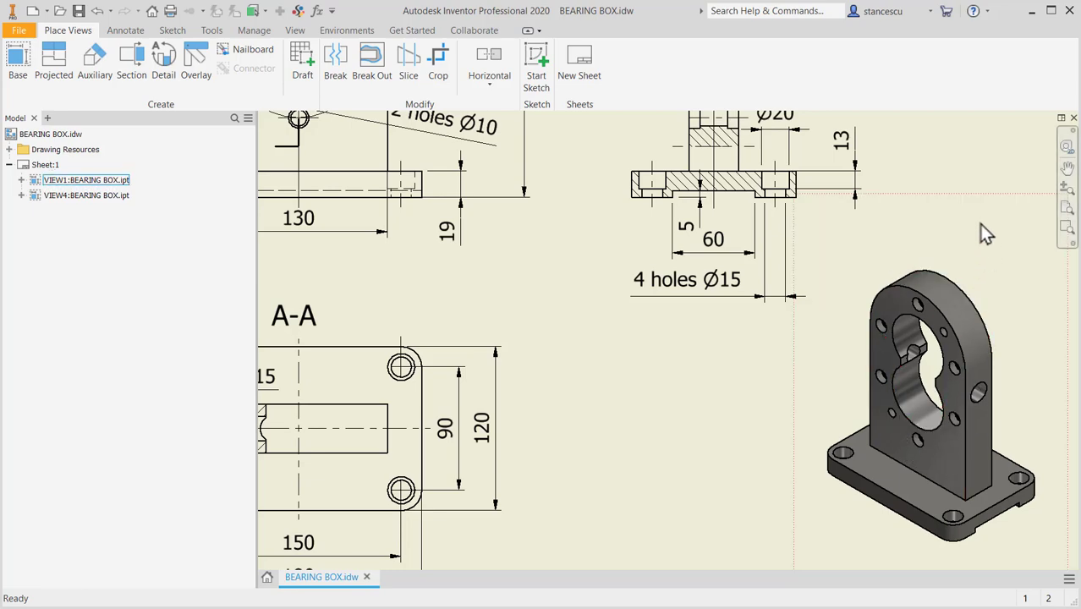
mouse_move(637, 392)
middle_down()
mouse_move(777, 427)
mouse_move(853, 498)
middle_up()
middle_drag(738, 415, 756, 535)
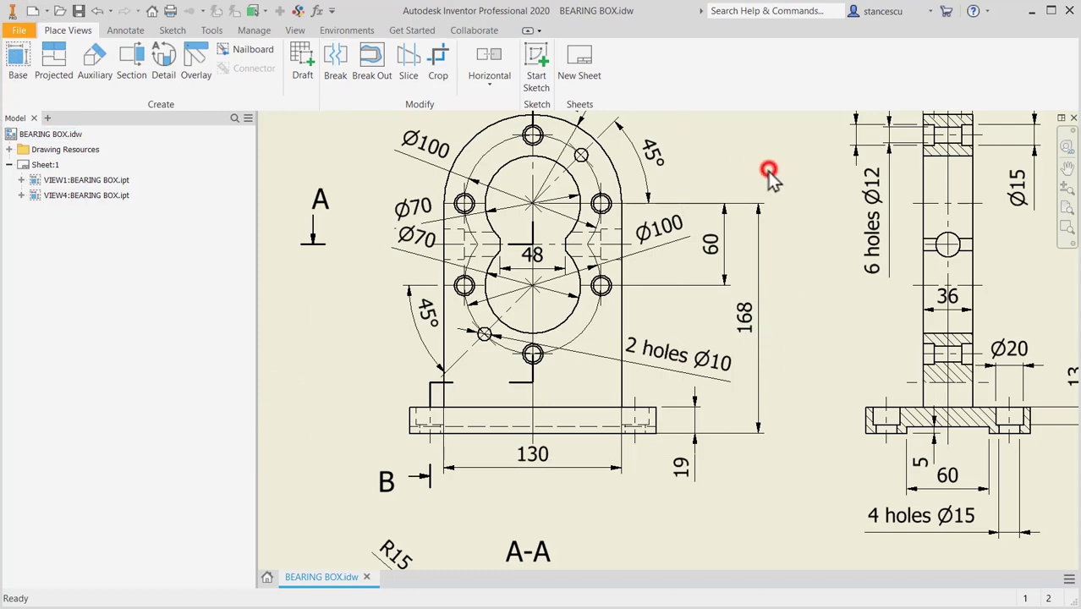
key(Home)
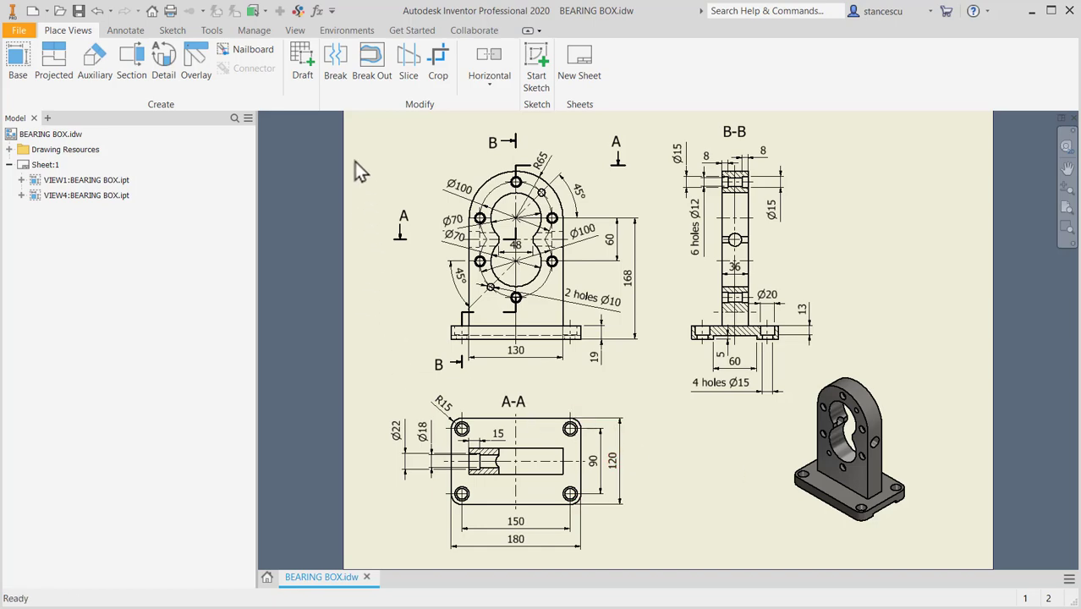
Step: Create a new part from the Standard (mm).ipt template and start a sketch on the XZ plane
click(32, 11)
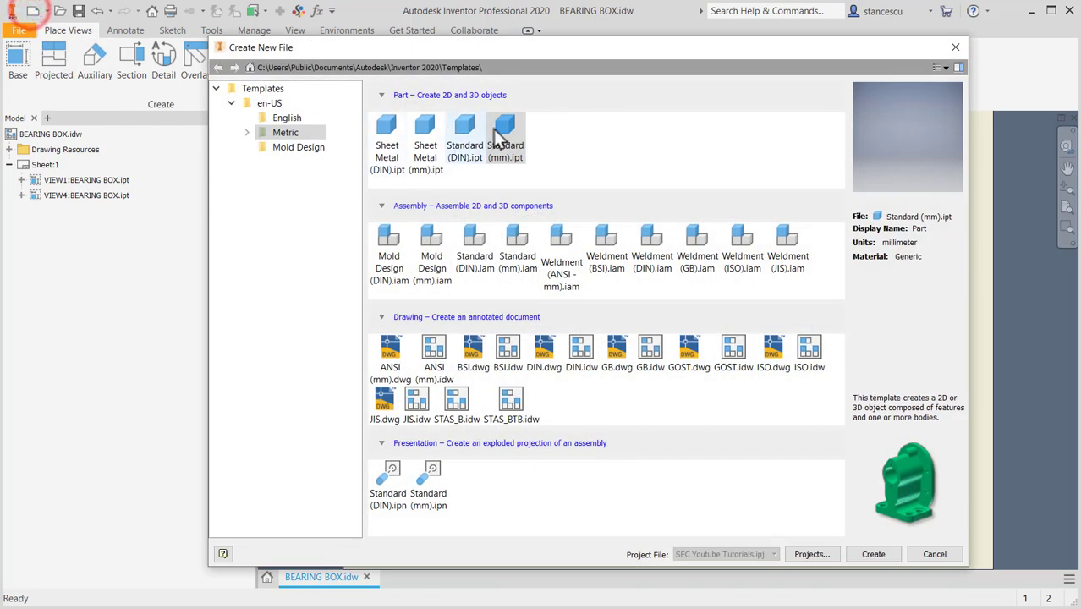
double_click(505, 142)
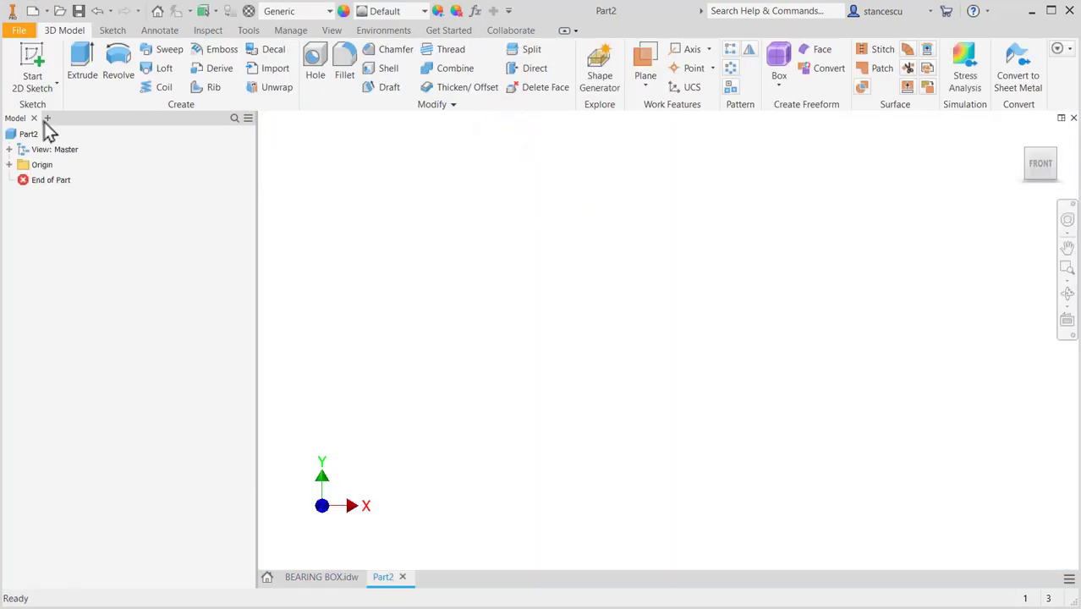
click(32, 63)
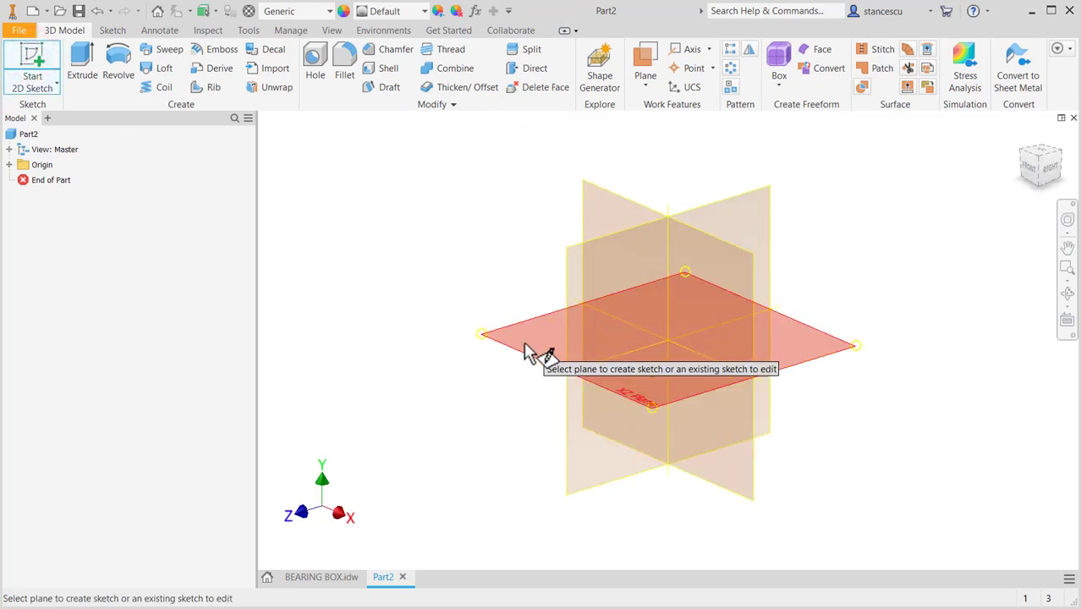
click(524, 343)
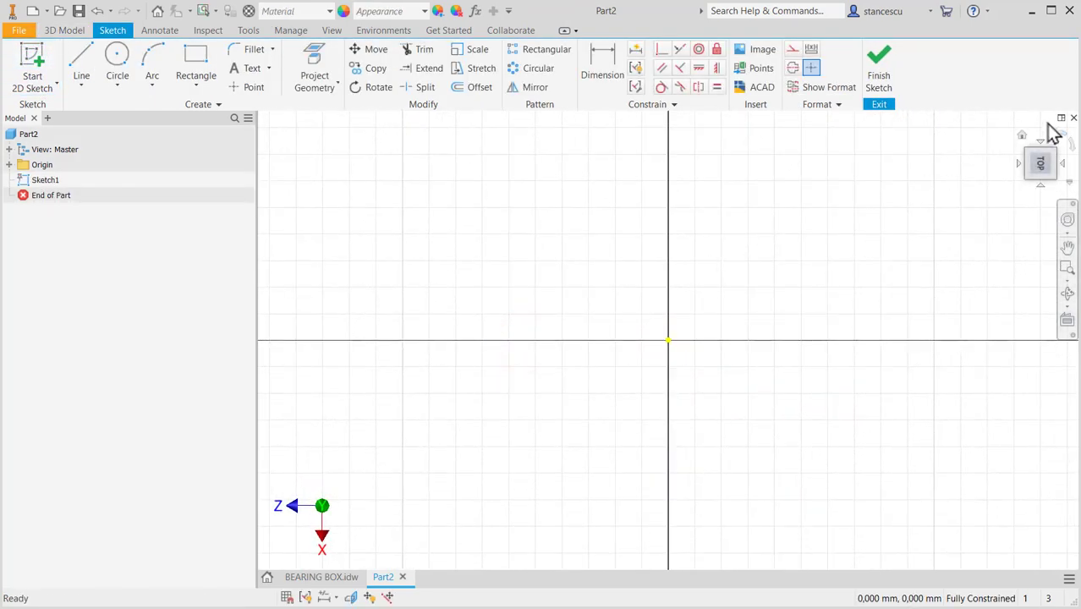
click(1056, 138)
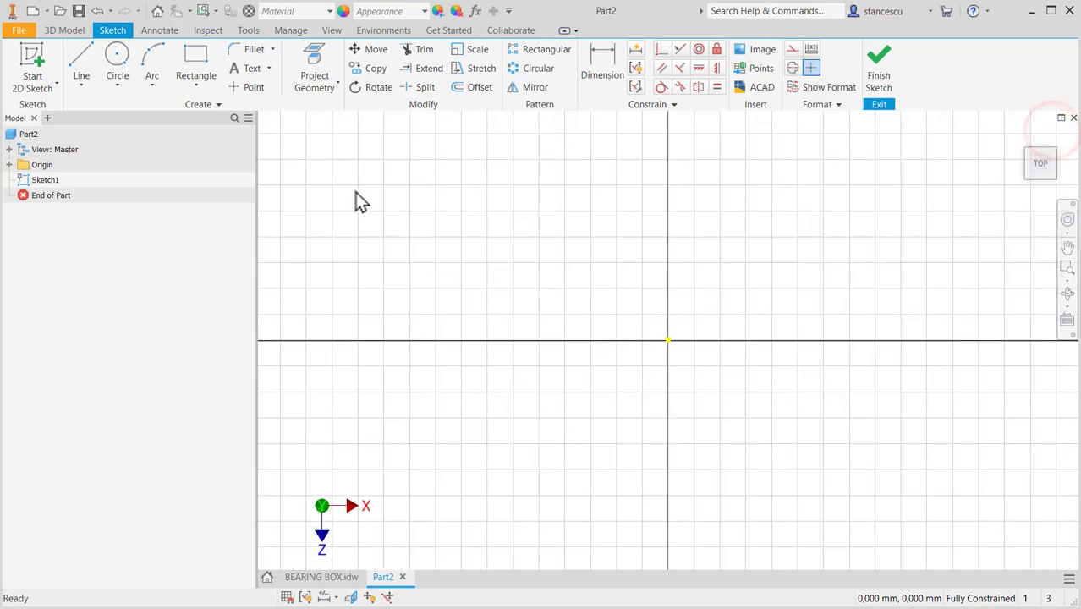
Step: Draw a 180 by 120 mm two-point center rectangle centred on the origin and finish the sketch
click(195, 84)
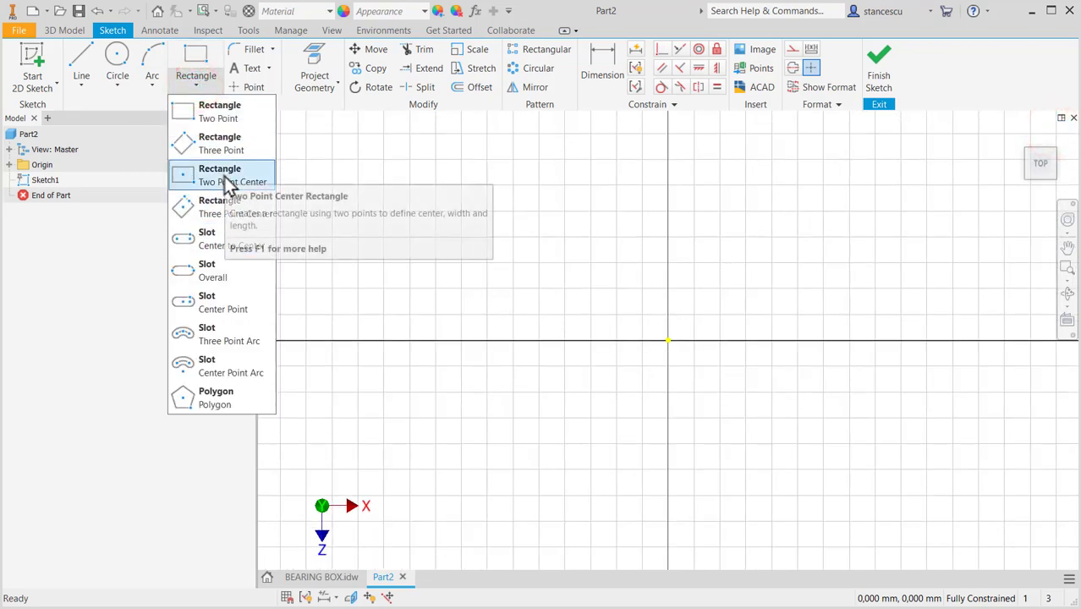
click(224, 175)
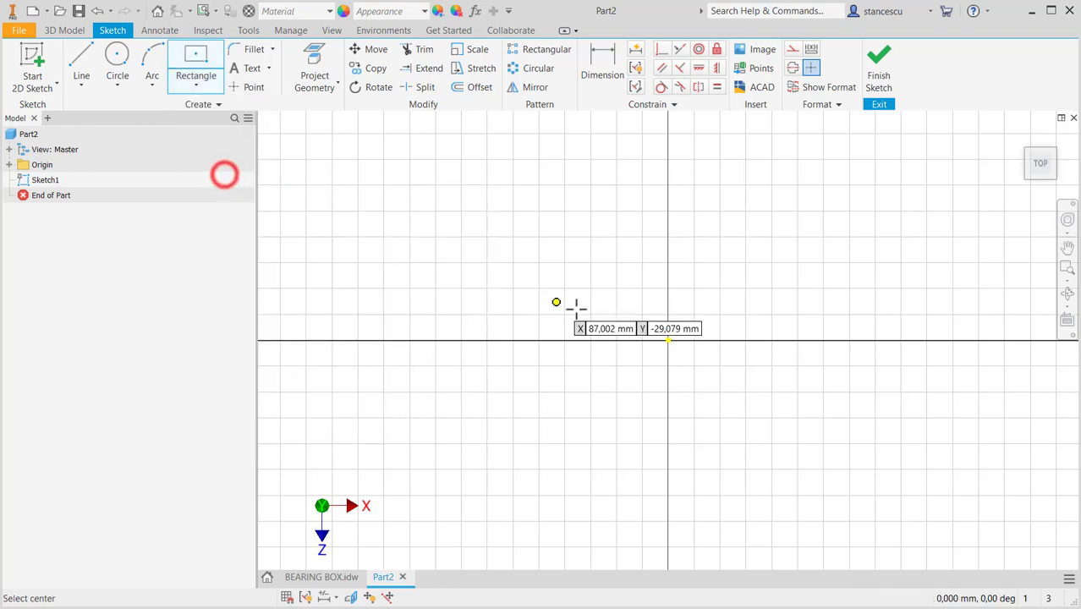
click(668, 340)
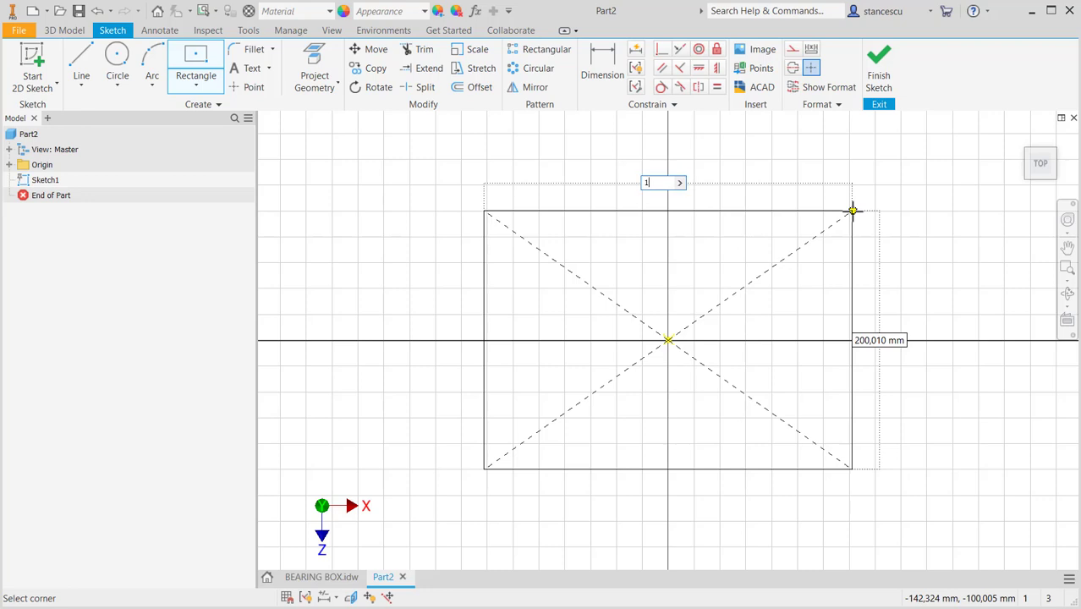
text(180)
key(Tab)
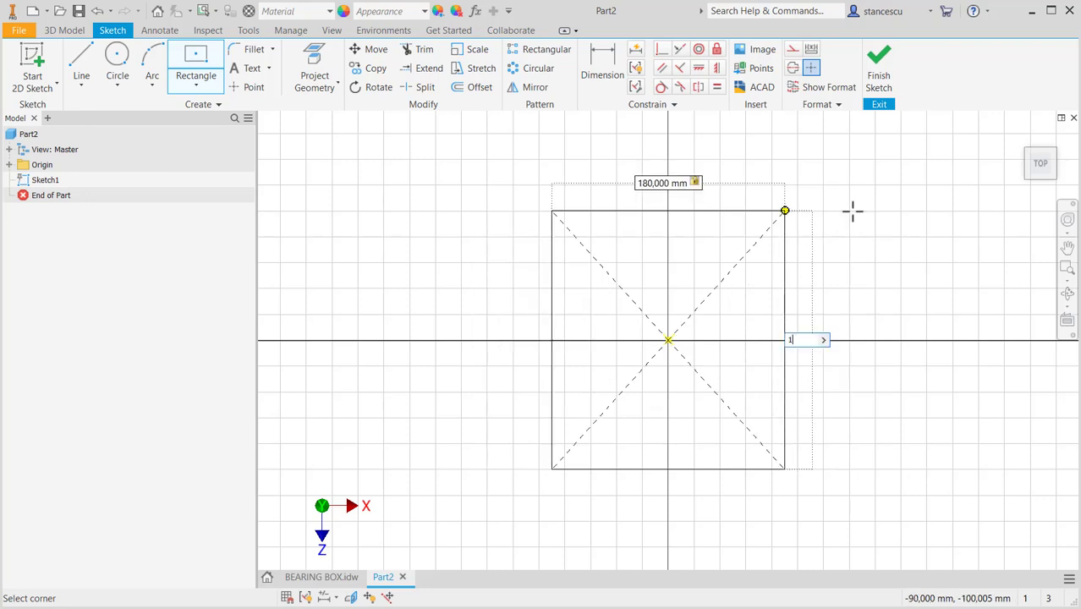
text(120)
key(Return)
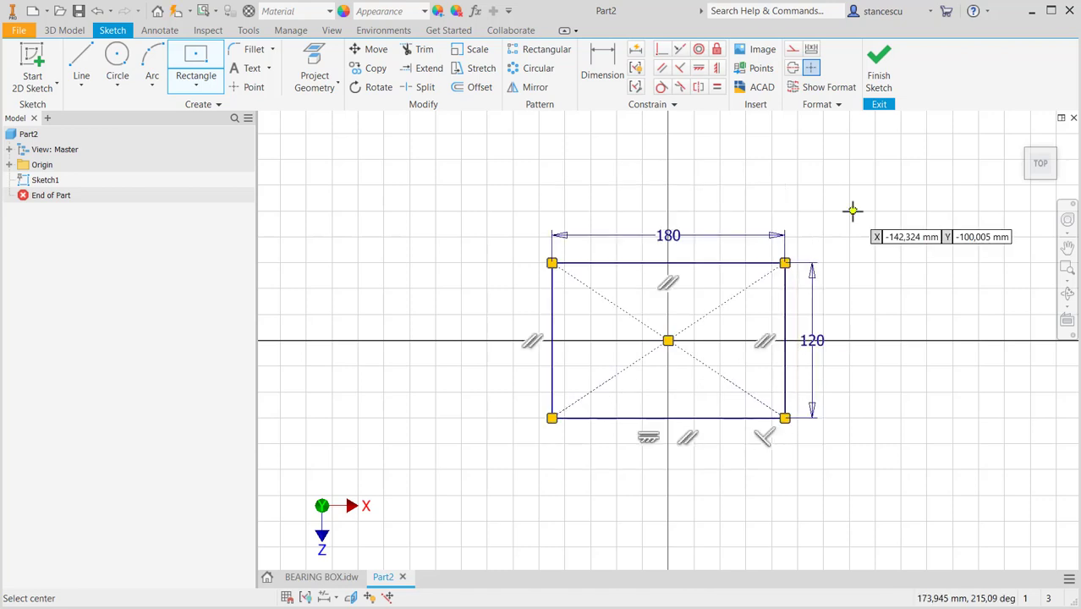
click(877, 80)
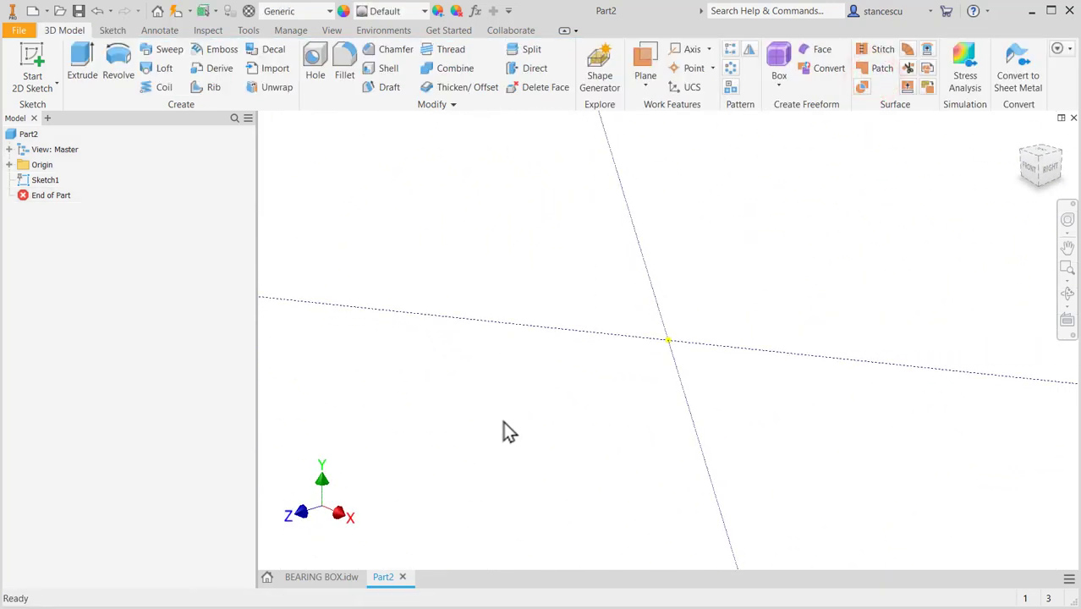
key(F6)
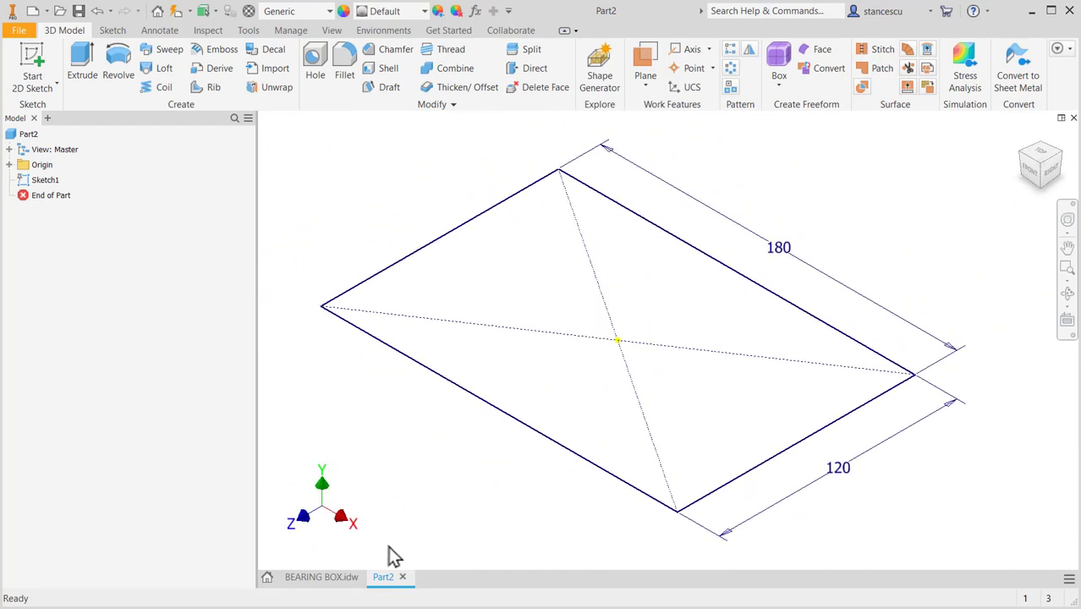
Step: Check the base thickness in the BEARING BOX.idw drawing and extrude the rectangle 19 mm upward in the part
click(322, 577)
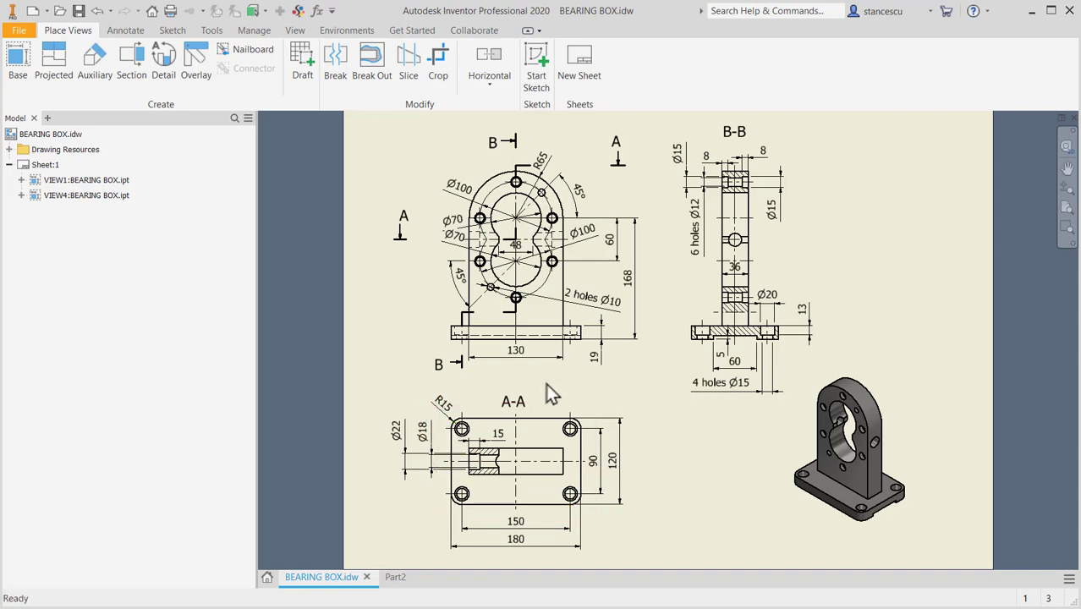
click(393, 576)
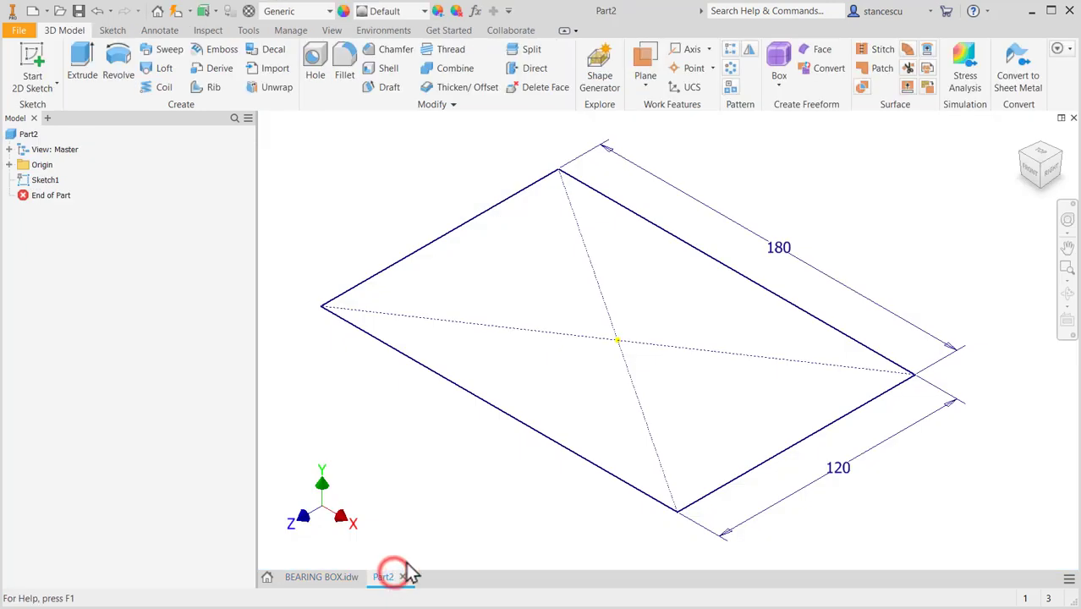
click(80, 58)
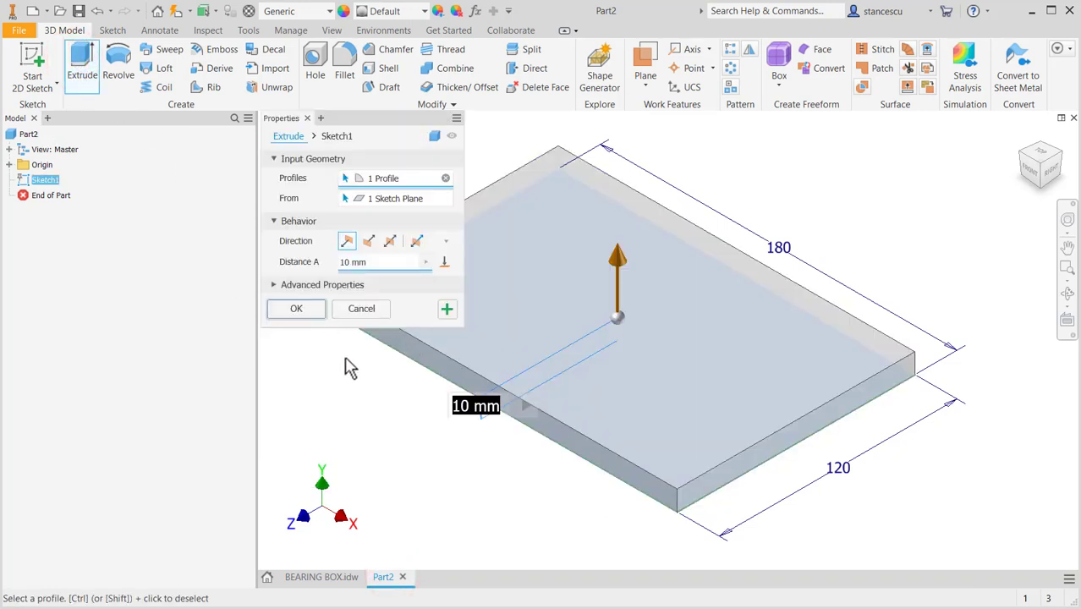
text(19)
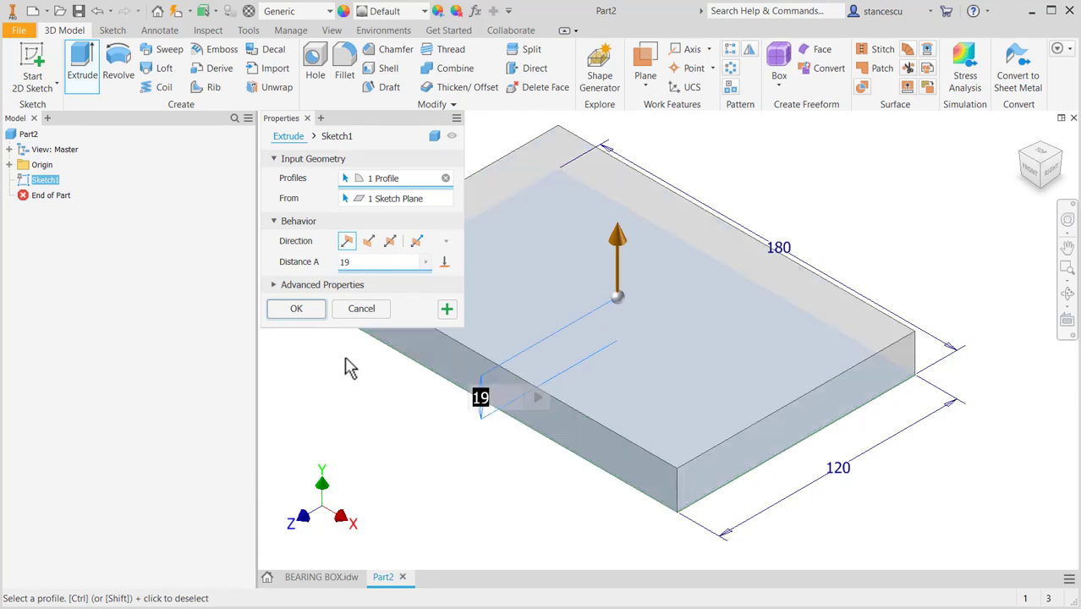
click(314, 312)
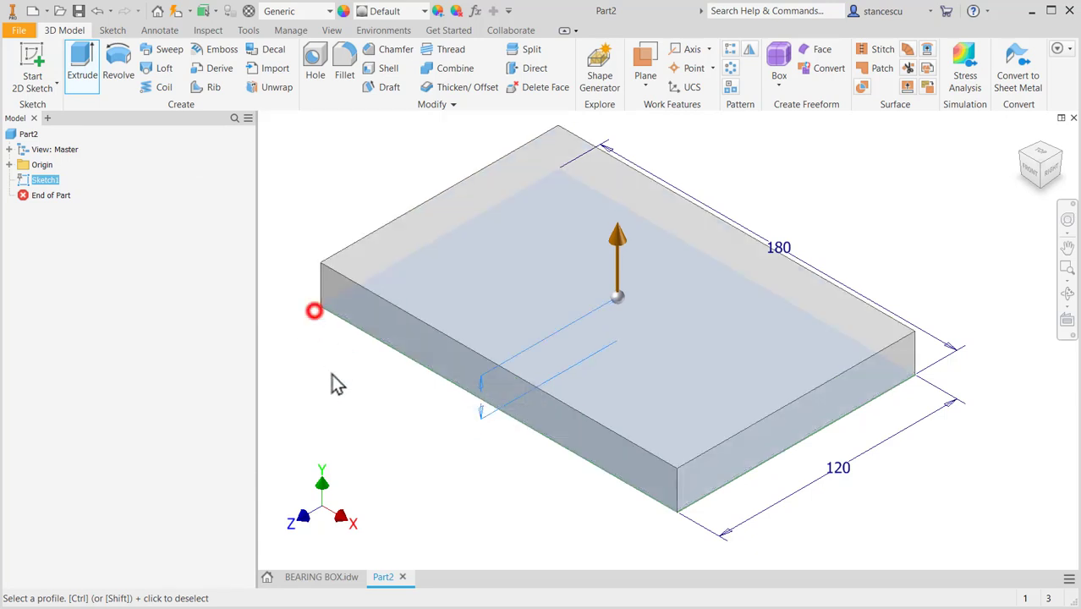
Step: Fillet the four vertical corner edges of the base plate with a 15 mm radius
click(676, 497)
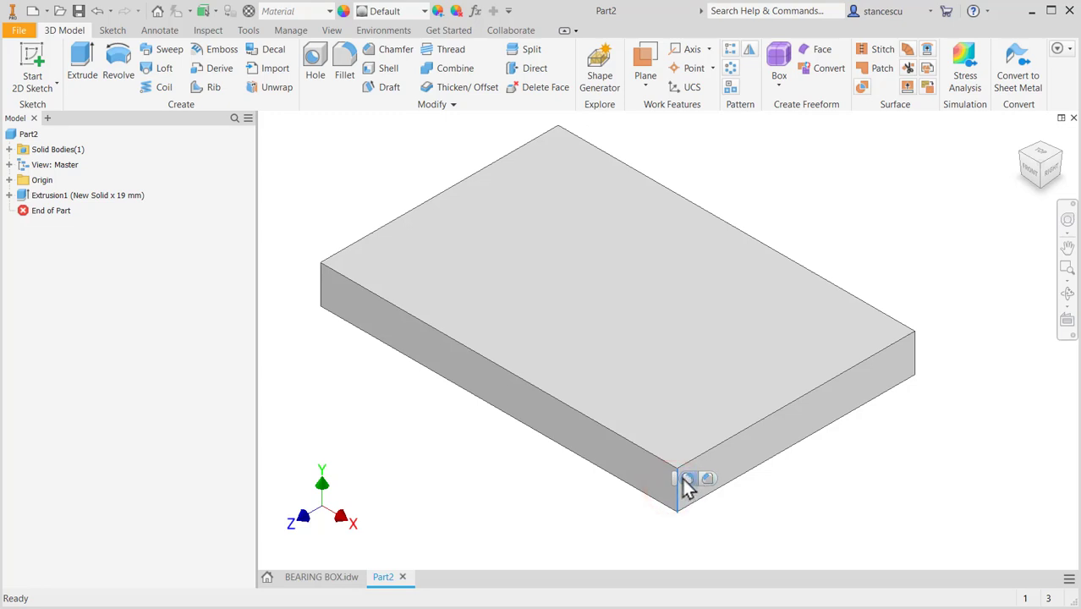
click(686, 478)
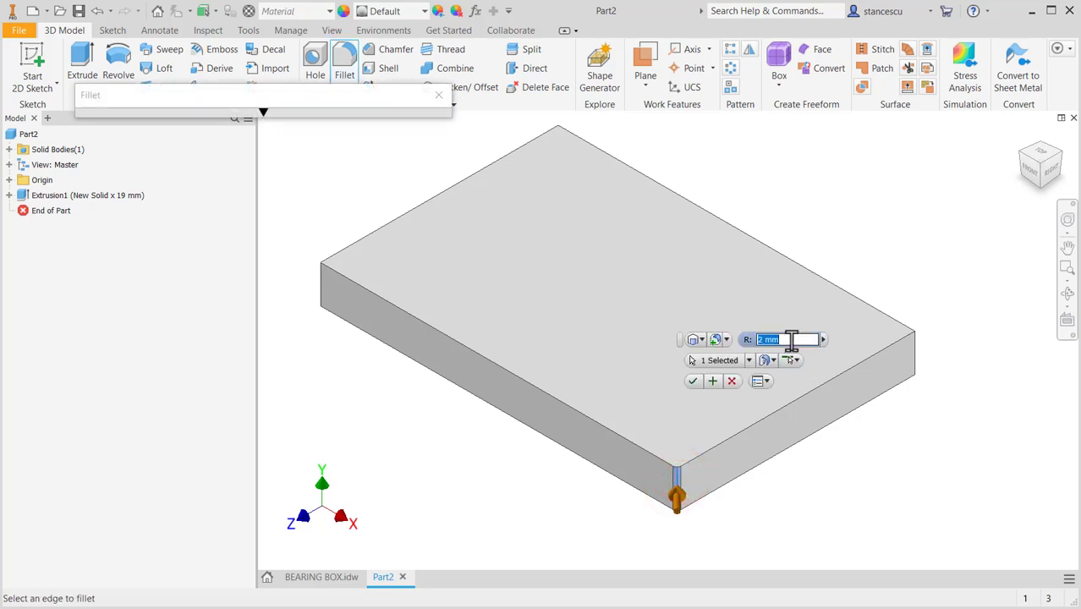
click(793, 341)
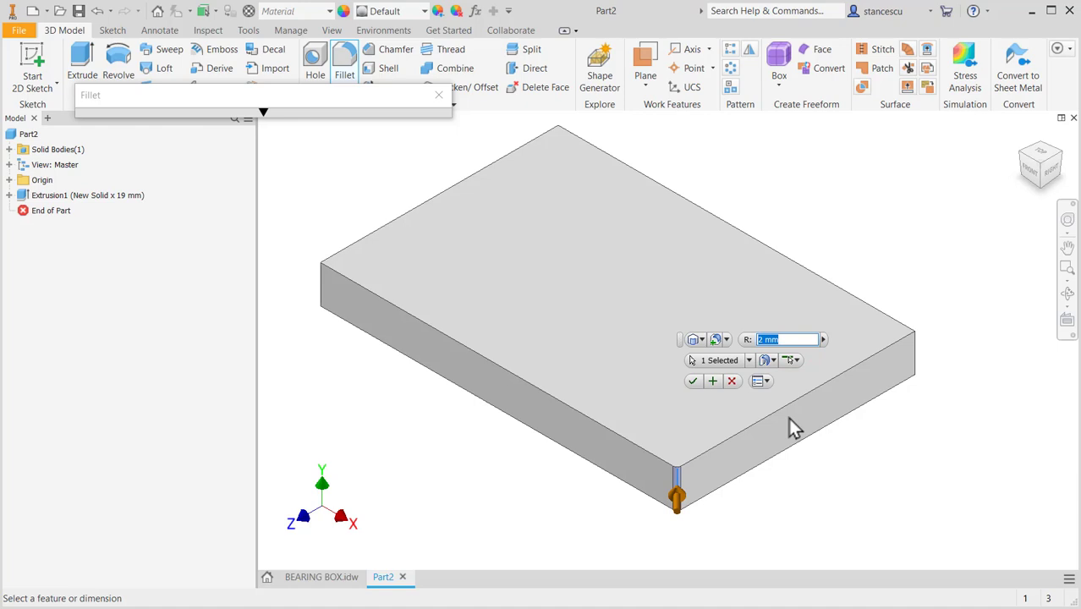
text(15)
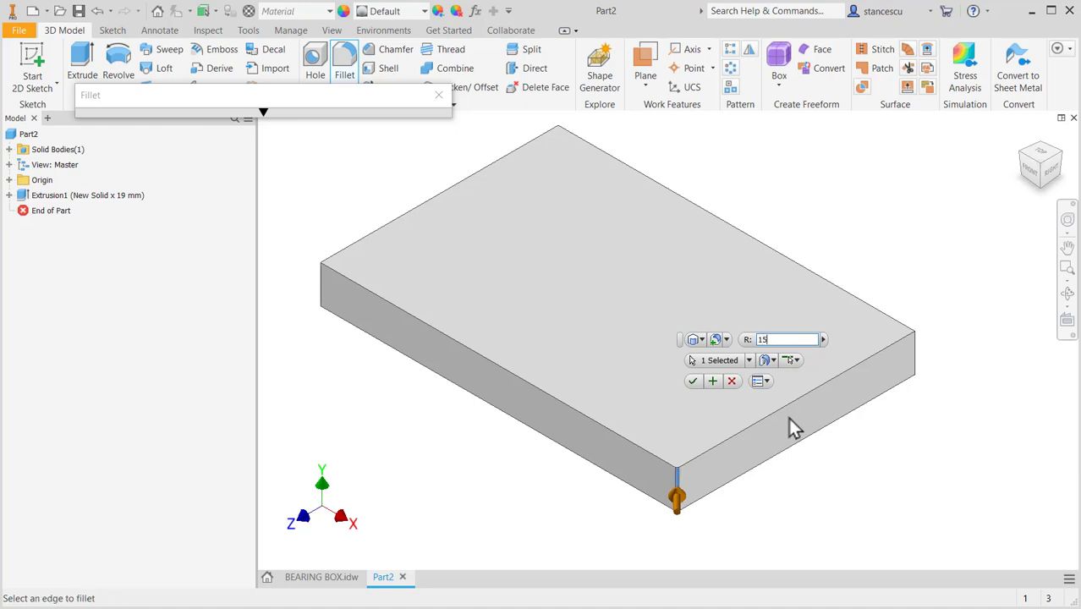
click(925, 353)
click(561, 169)
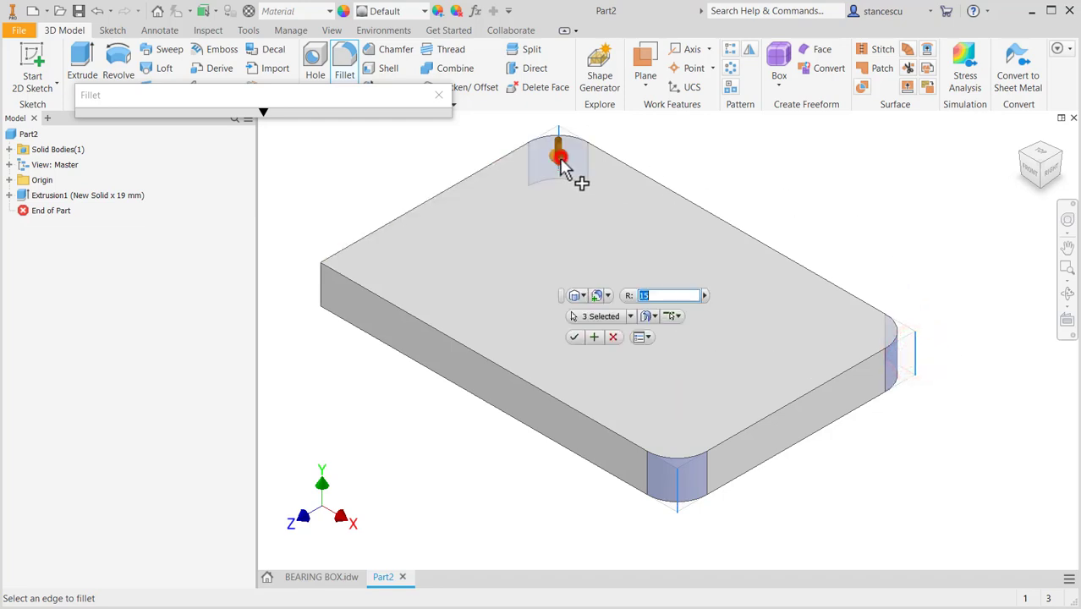
click(335, 307)
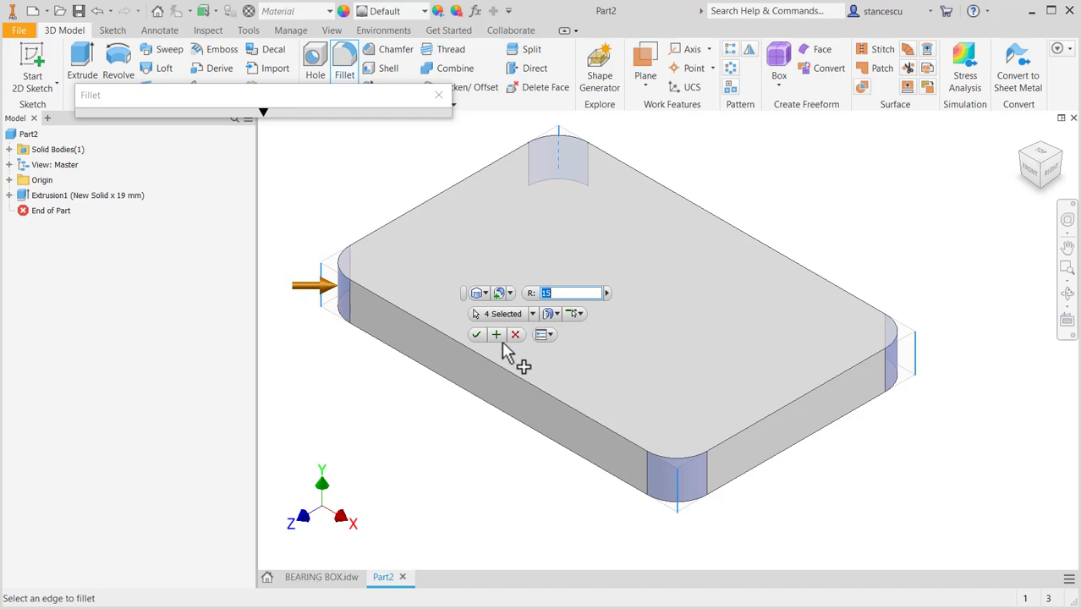
click(477, 335)
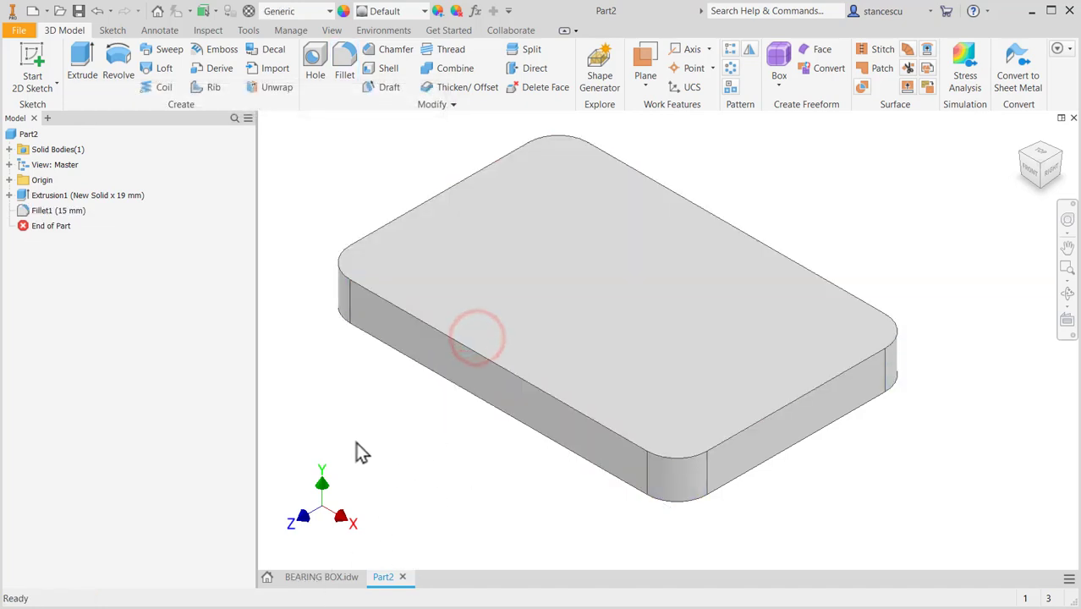
Step: On the XY plane, sketch an open arch rising from the base's top edge, with two vertical lines about 100 mm long joined by a tangent arc
click(10, 180)
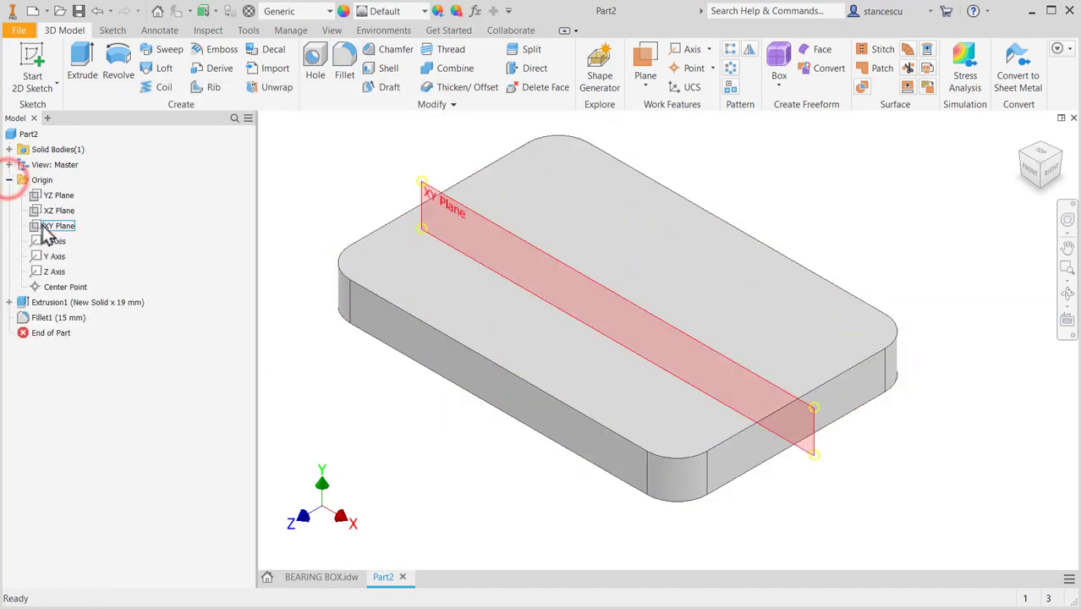
click(46, 226)
click(633, 310)
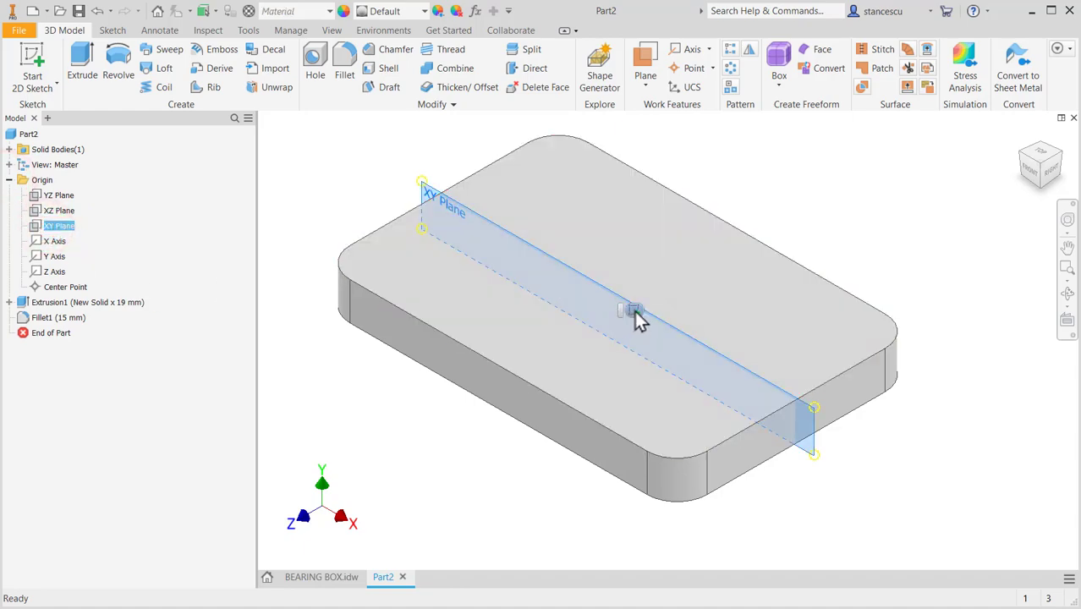
scroll(591, 413, down, 3)
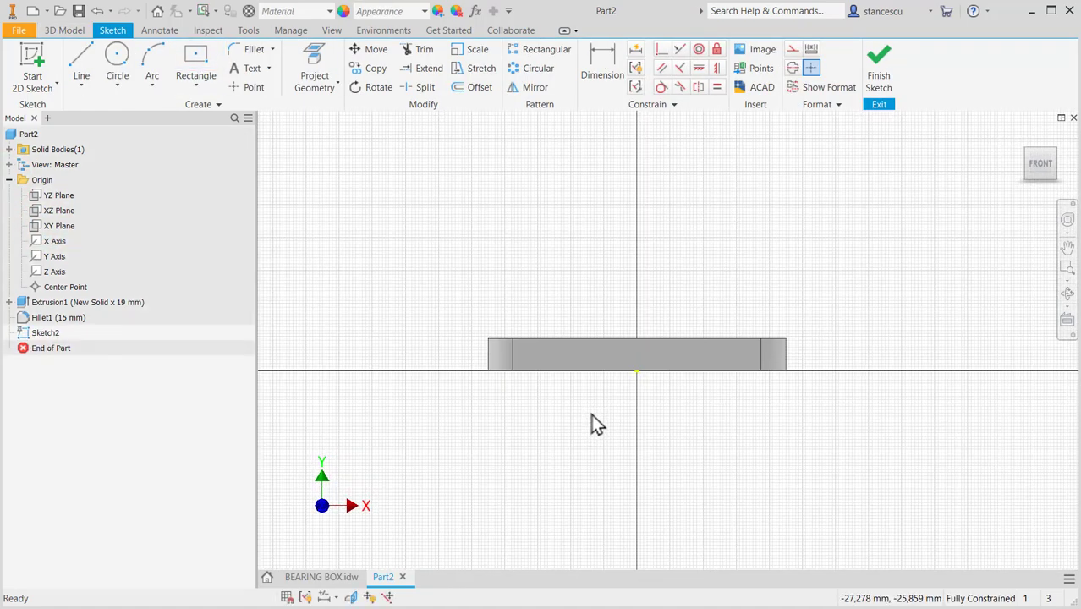
middle_drag(592, 422, 586, 505)
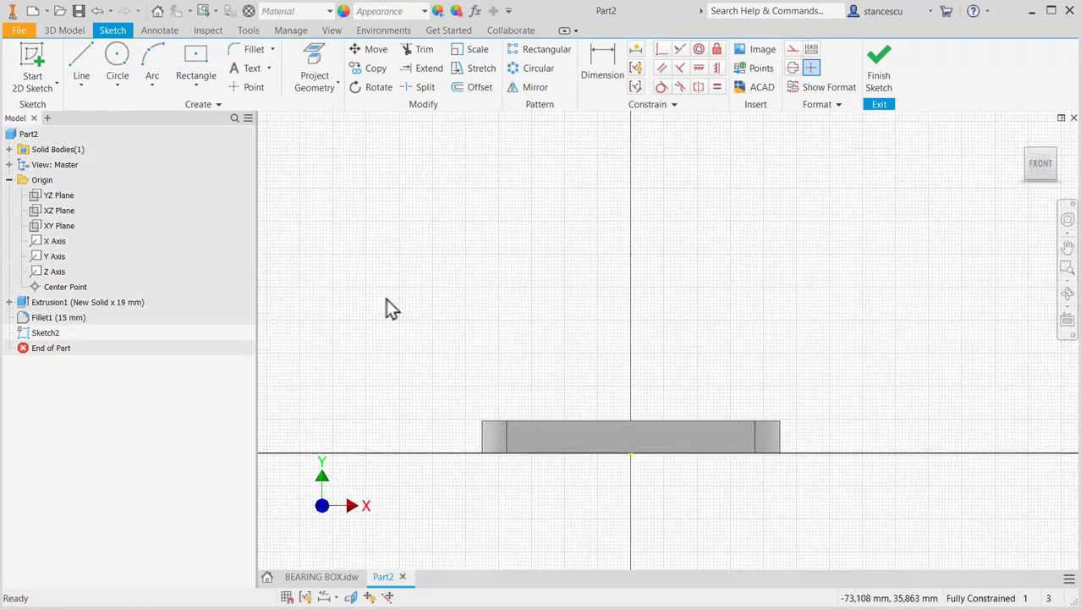
click(82, 59)
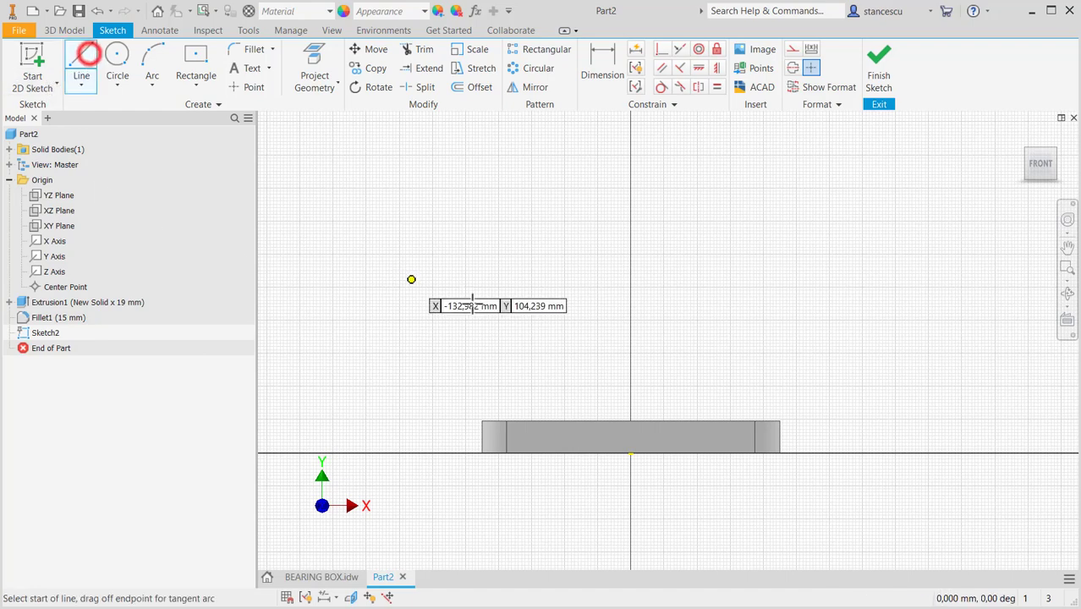
click(548, 421)
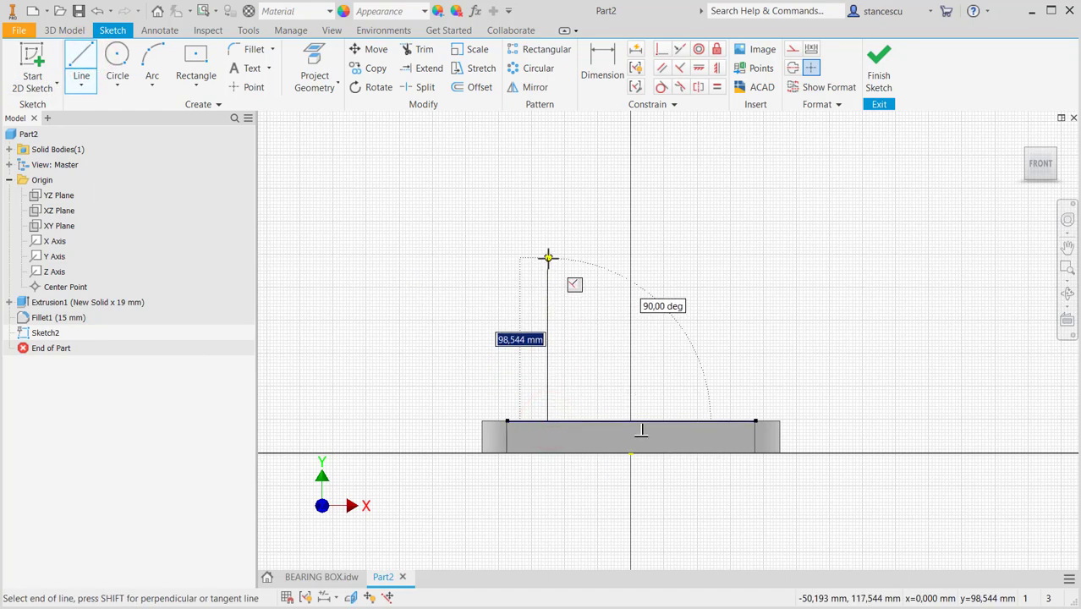
click(548, 252)
drag(548, 252, 715, 254)
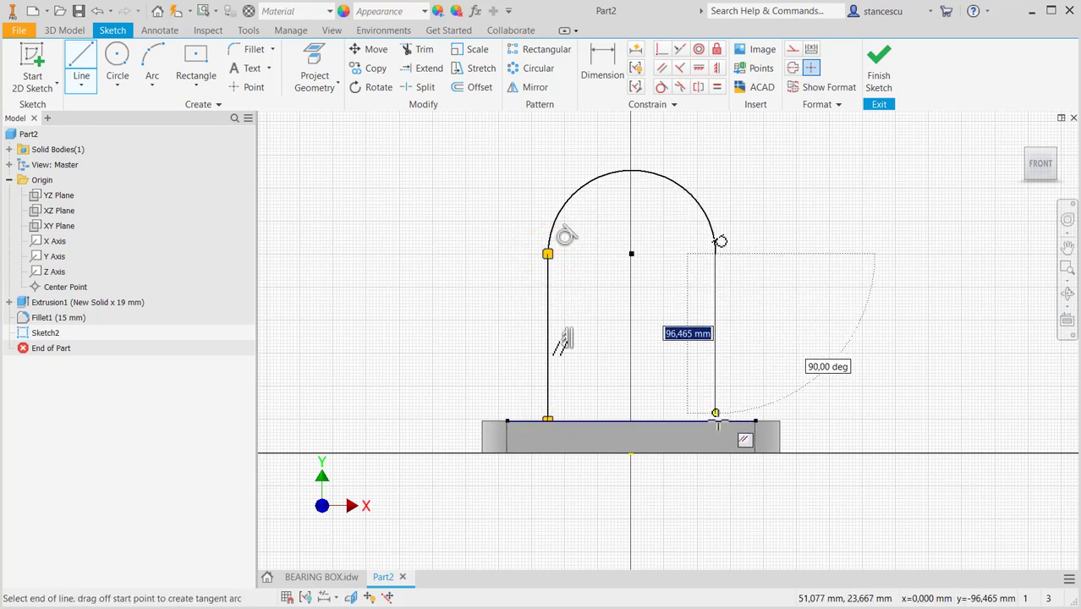
click(715, 420)
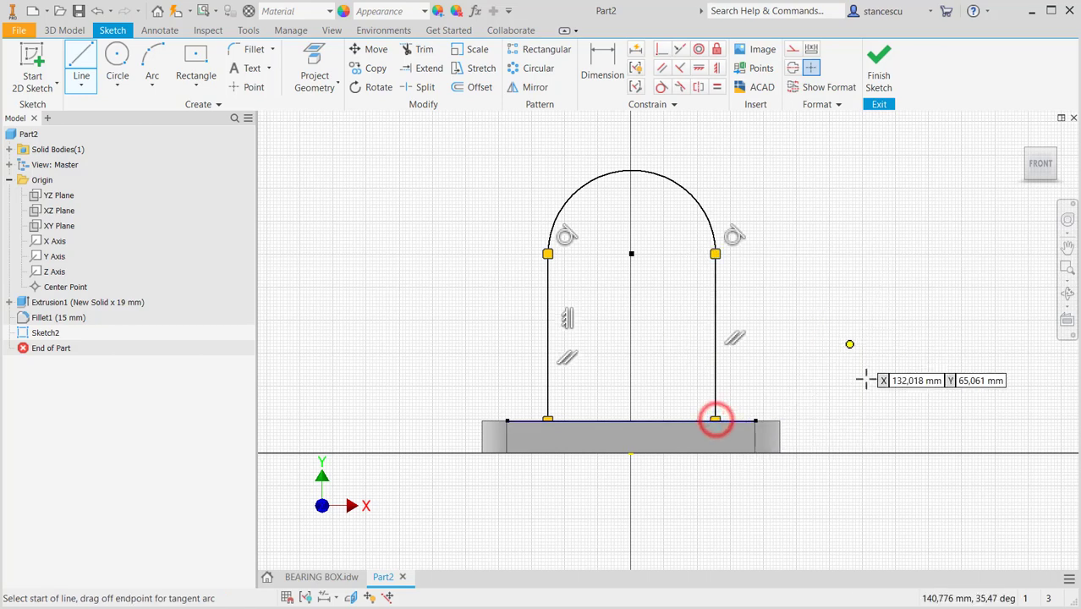
Step: Check the arch's centre height, width and radius dimensions in the front view of the BEARING BOX.idw drawing, and return to the part
key(Escape)
click(320, 577)
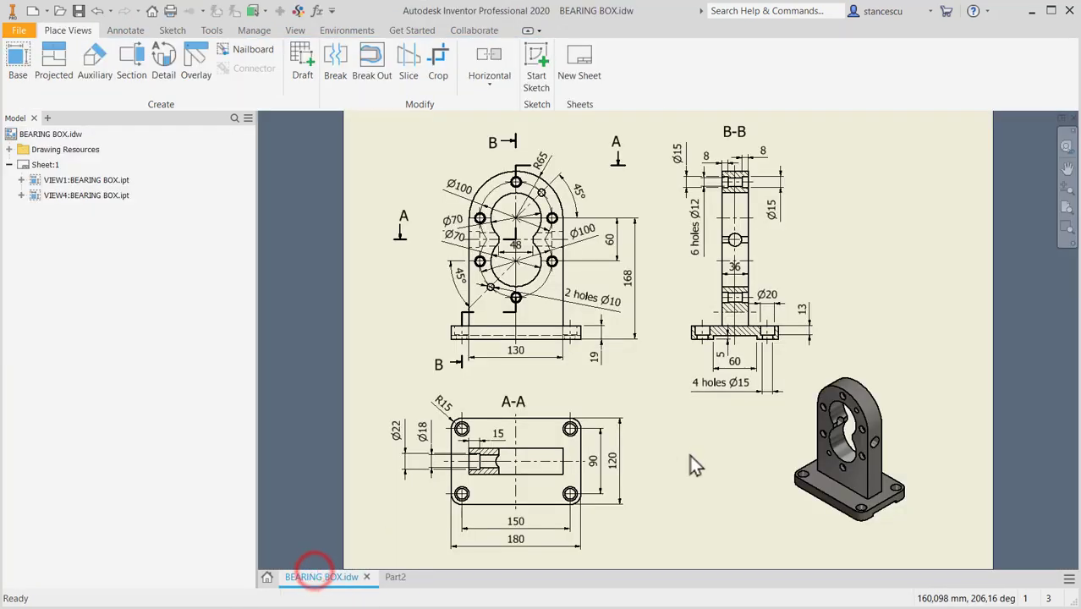
click(638, 299)
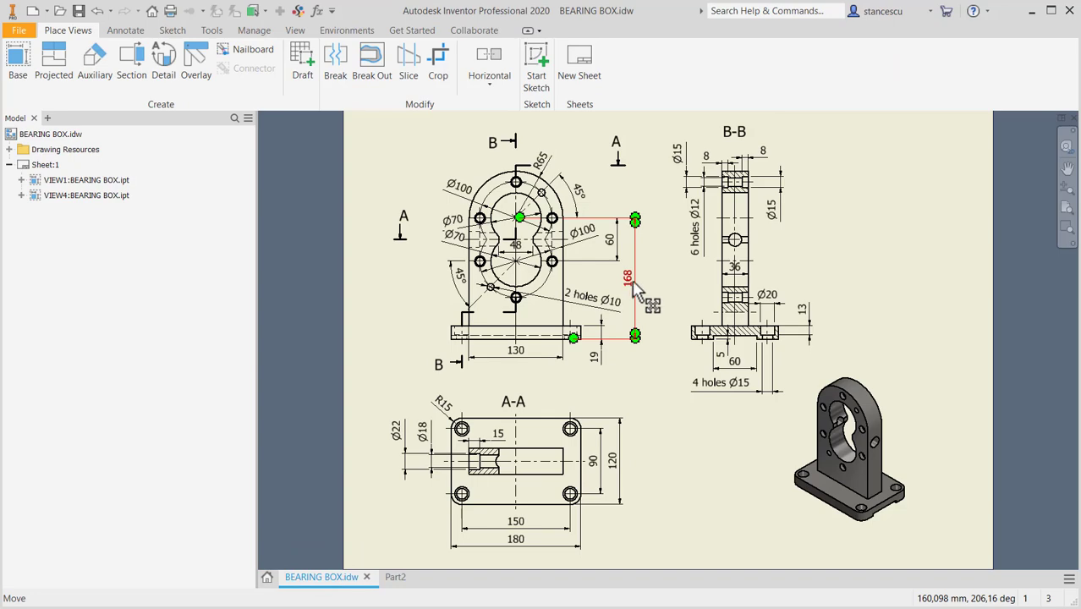
key(Escape)
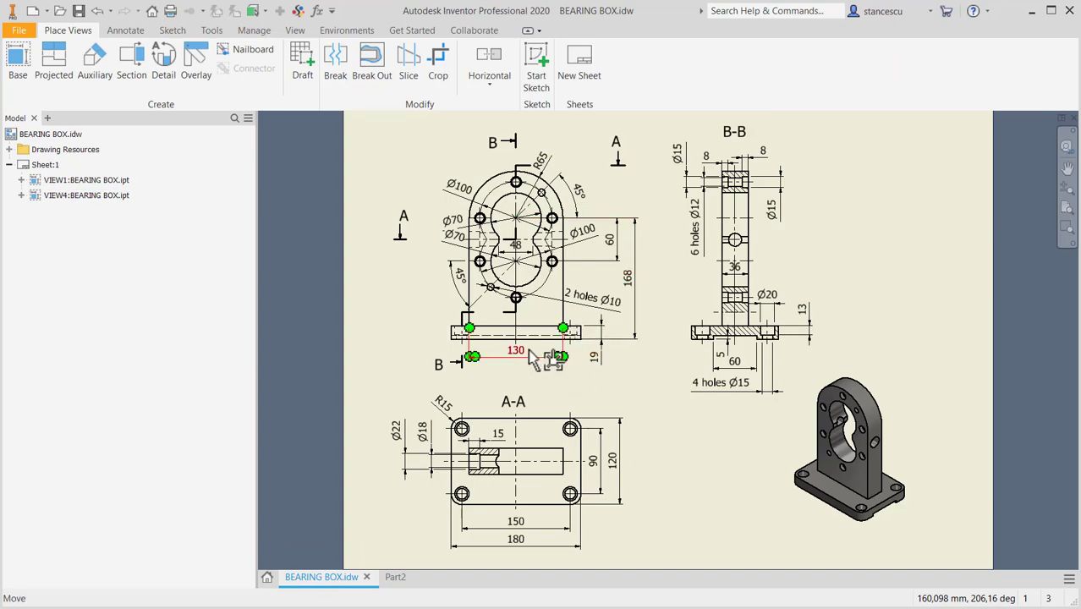
scroll(521, 249, up, 3)
middle_drag(535, 229, 535, 329)
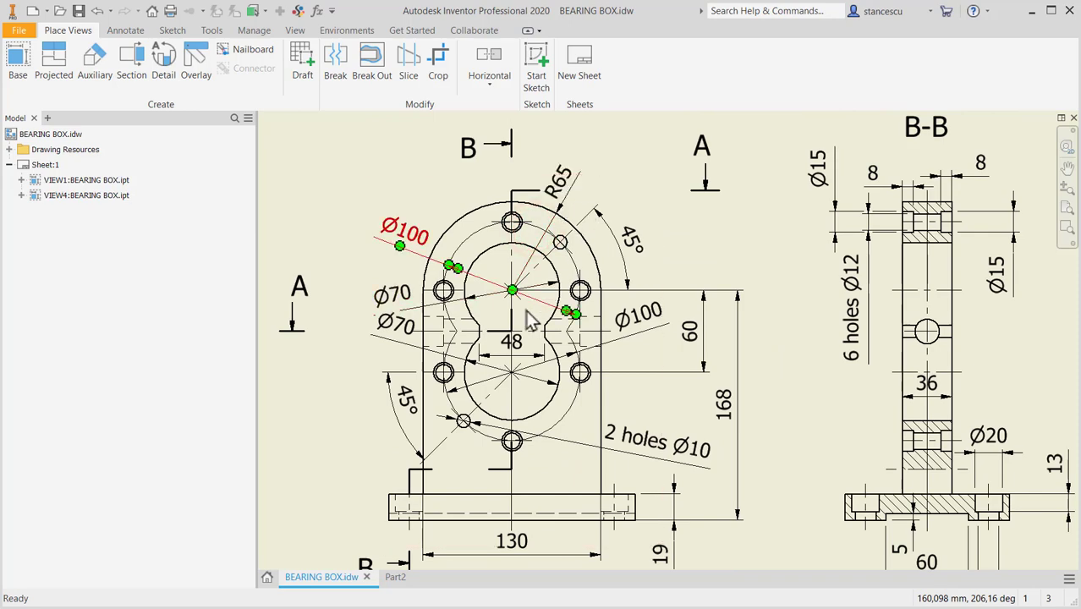
click(392, 577)
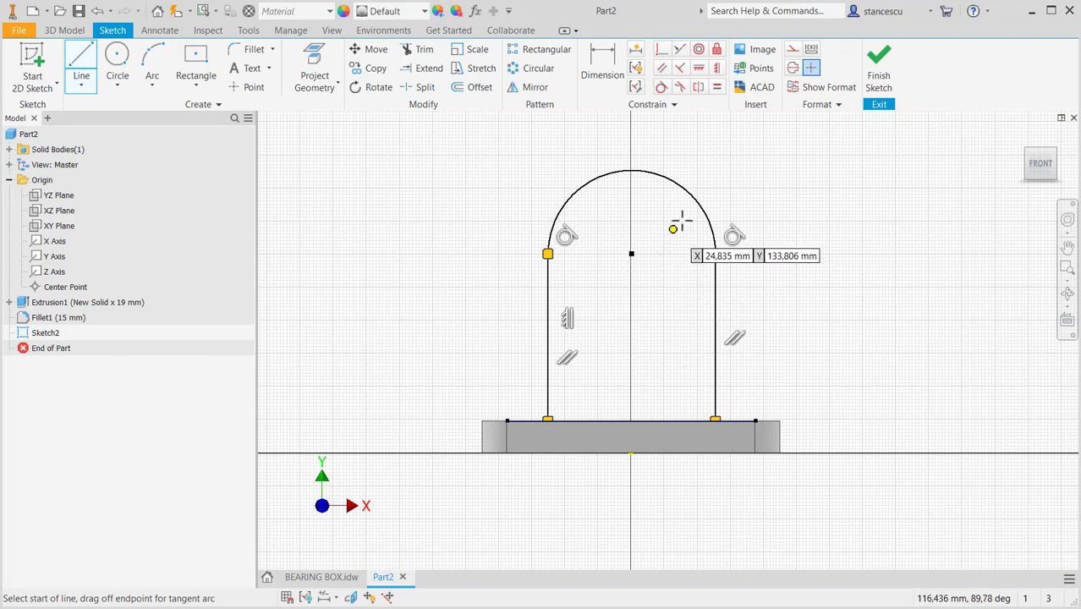
Step: Dimension the height of the arch's arc centre above the base's bottom edge as 168 mm
click(599, 68)
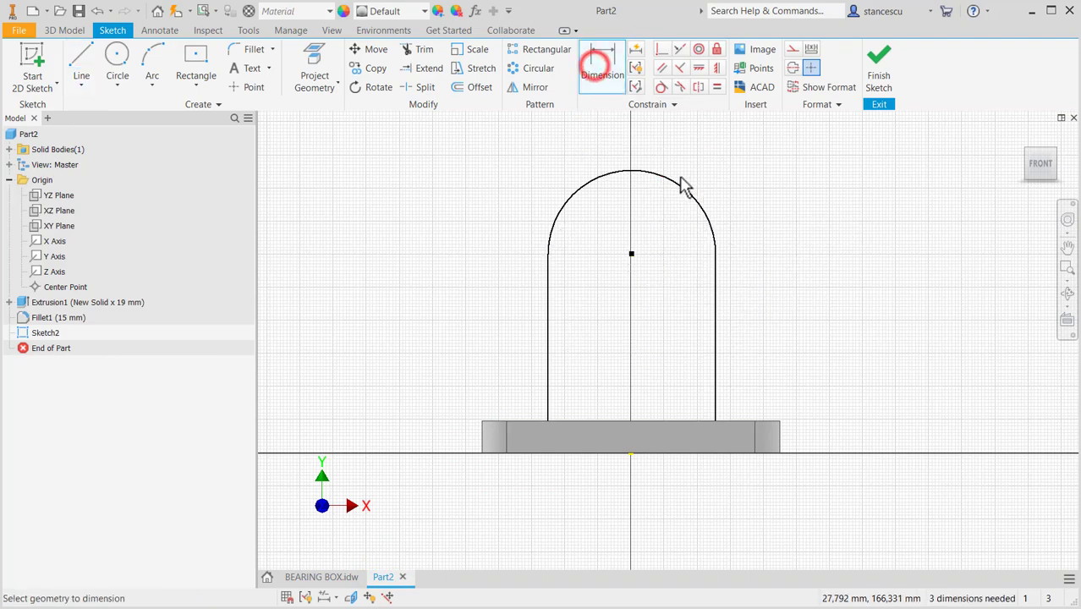
click(674, 185)
click(673, 453)
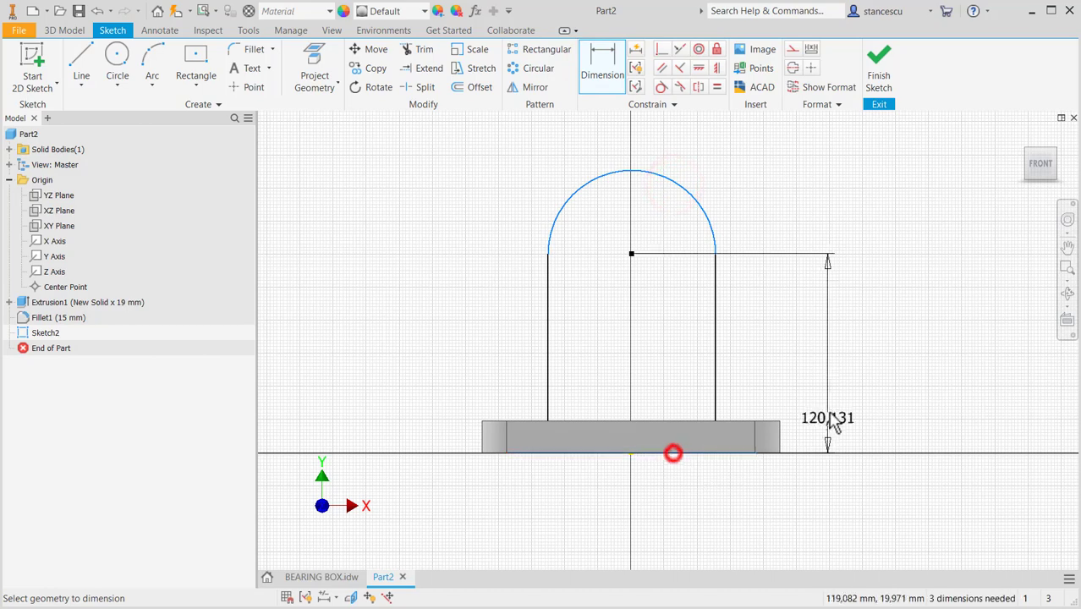
click(839, 345)
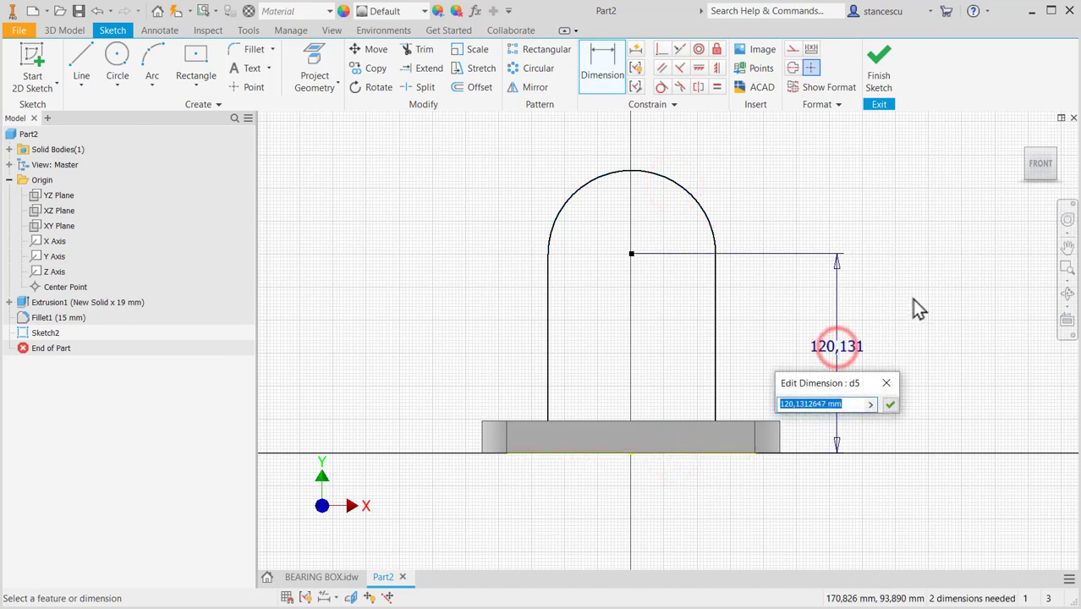
text(168)
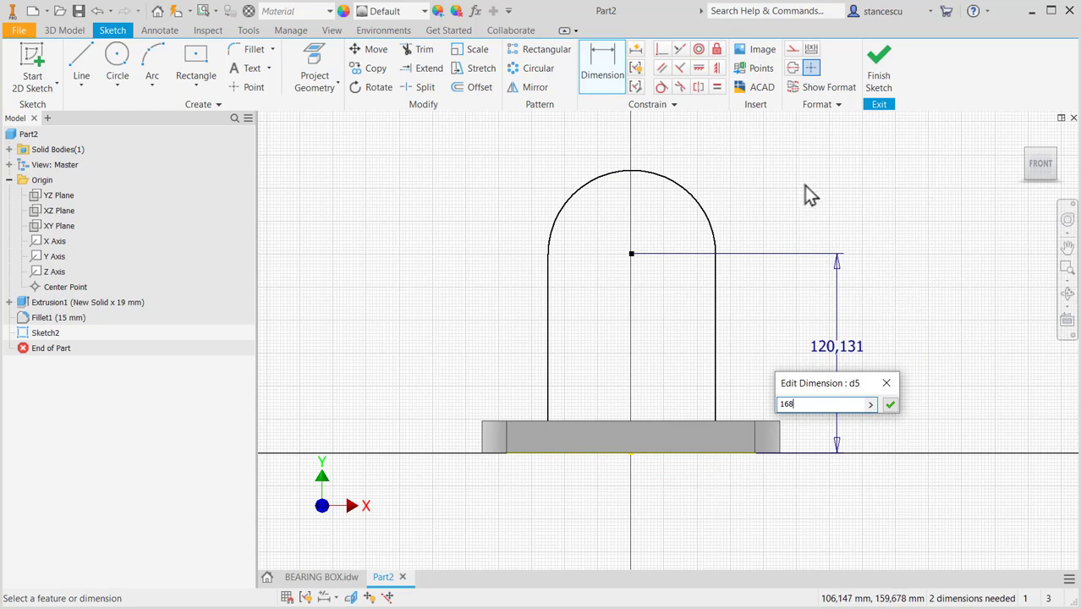
key(Return)
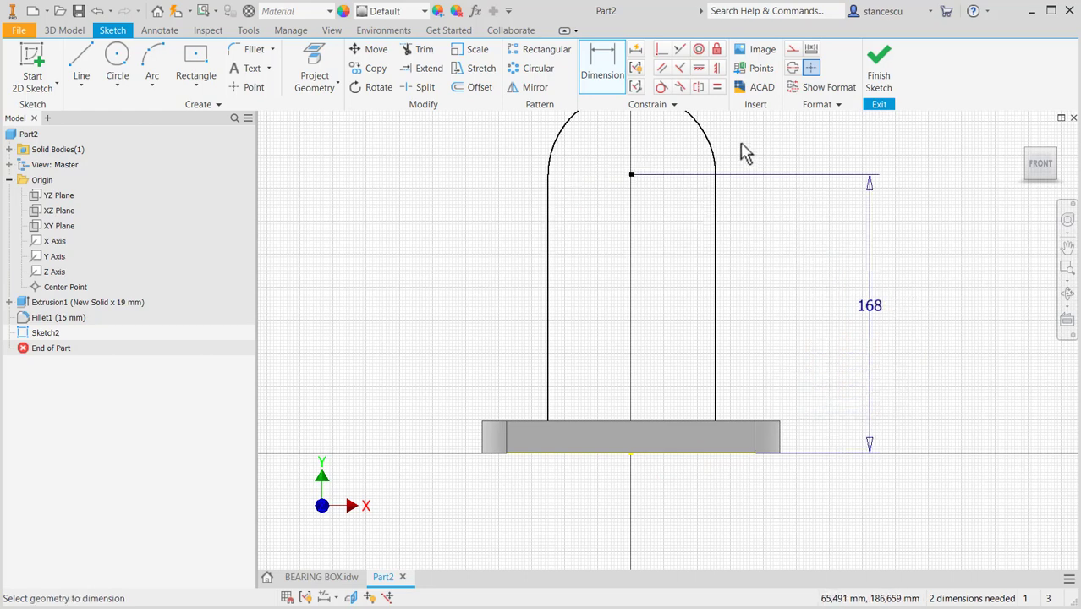
Step: Dimension the arch's top arc with a radius of 65 mm
middle_drag(741, 262, 787, 273)
click(707, 229)
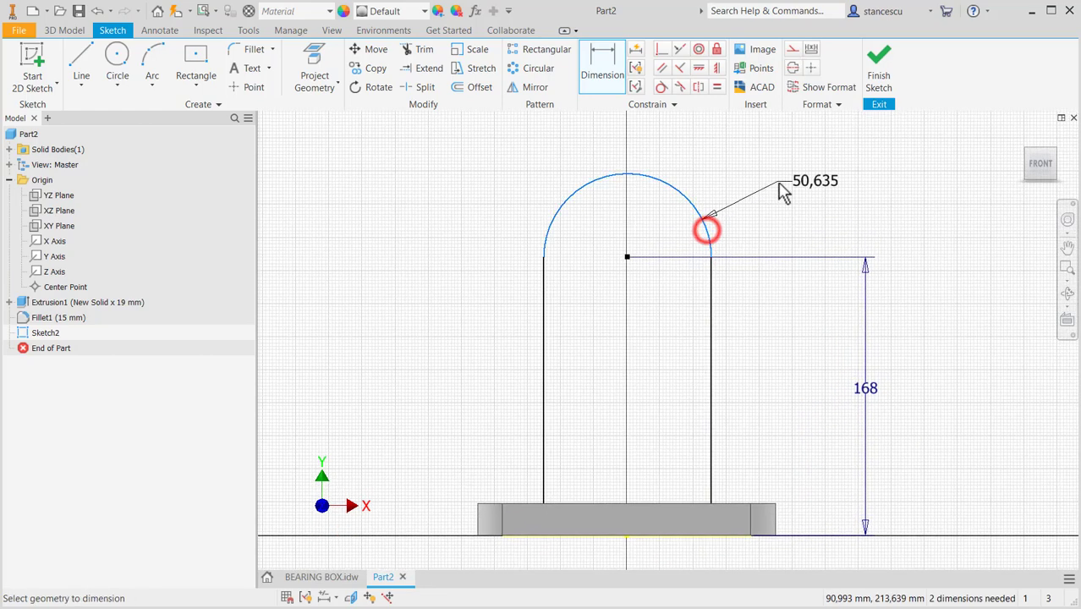
click(776, 181)
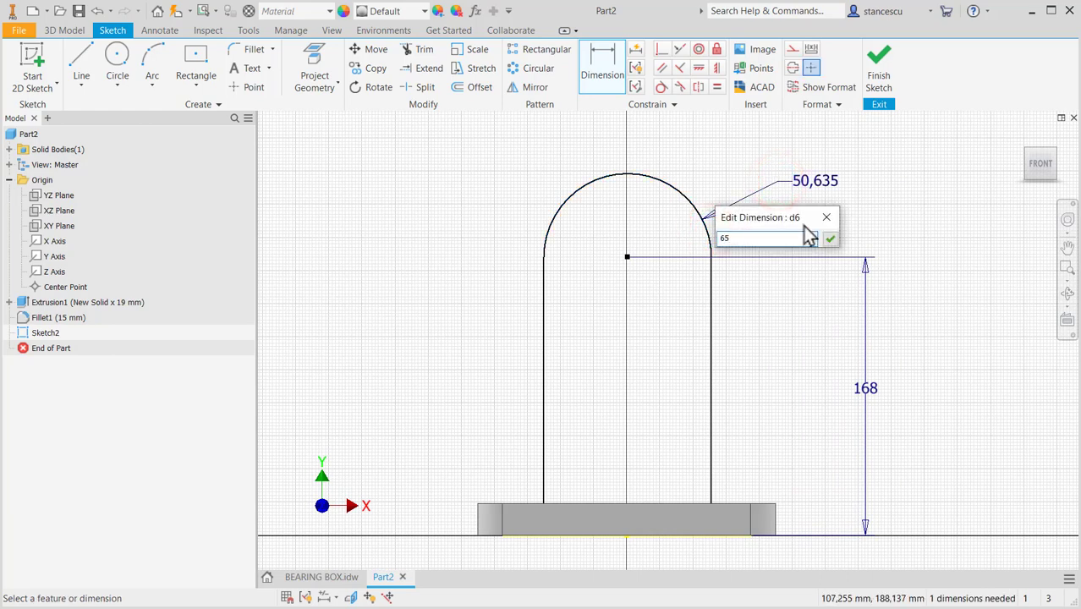
key(Return)
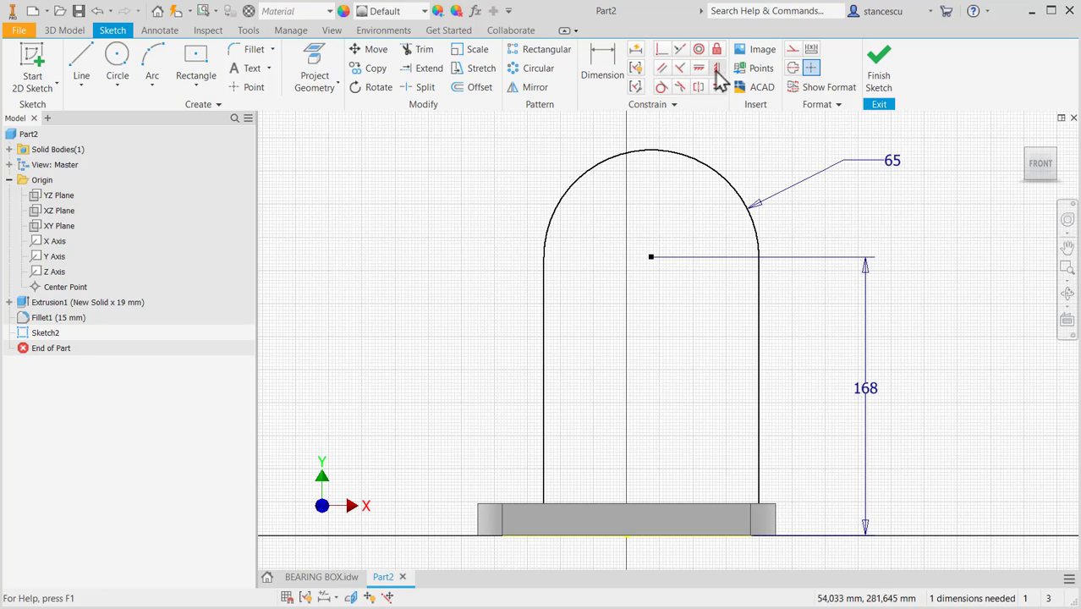
Step: Align the arc centre vertically with the origin using a Vertical constraint and finish the arch sketch
click(716, 69)
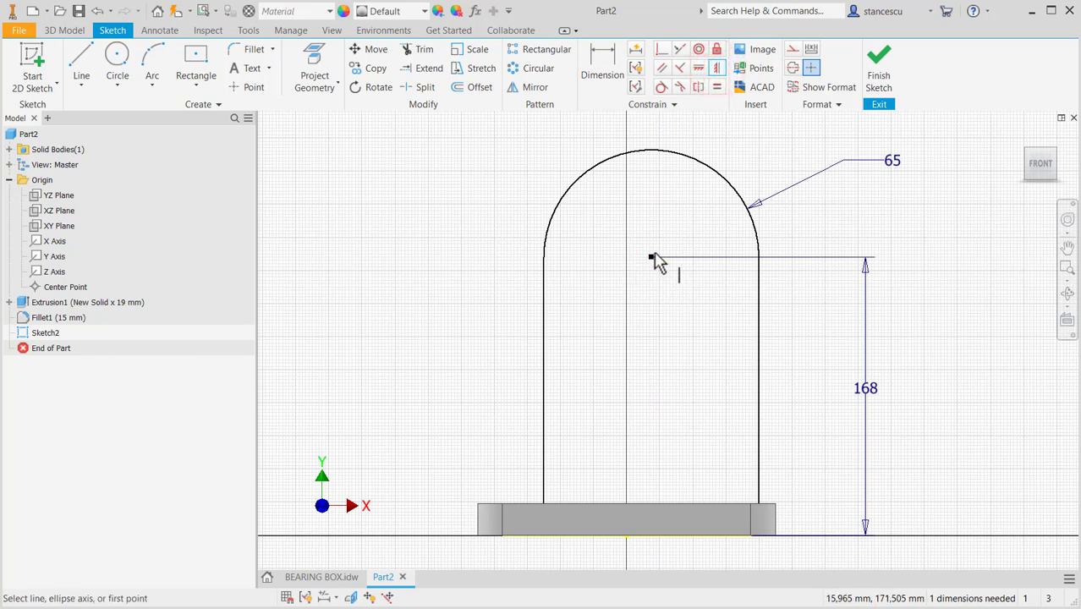
click(624, 536)
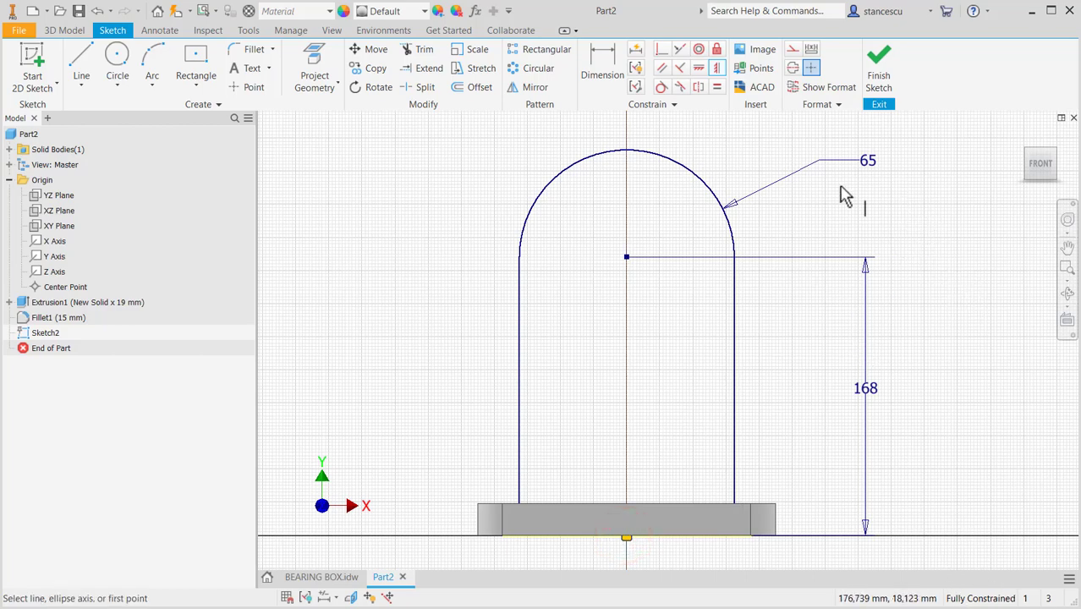
click(876, 69)
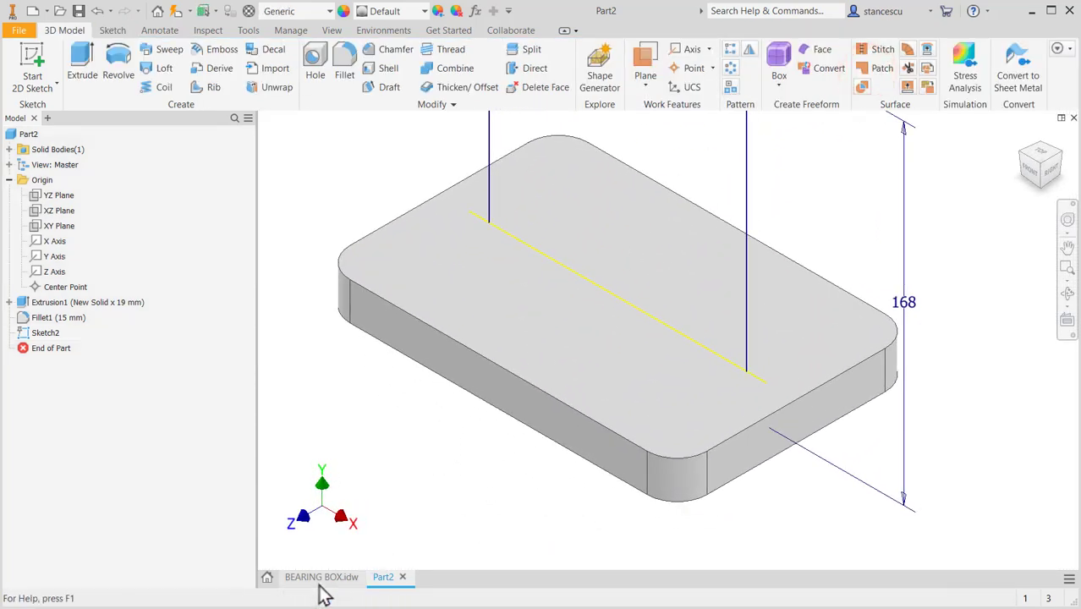
Step: Check the upright's thickness in the BEARING BOX.idw drawing and extrude the arch profile symmetrically 36 mm, joined to the base
click(320, 578)
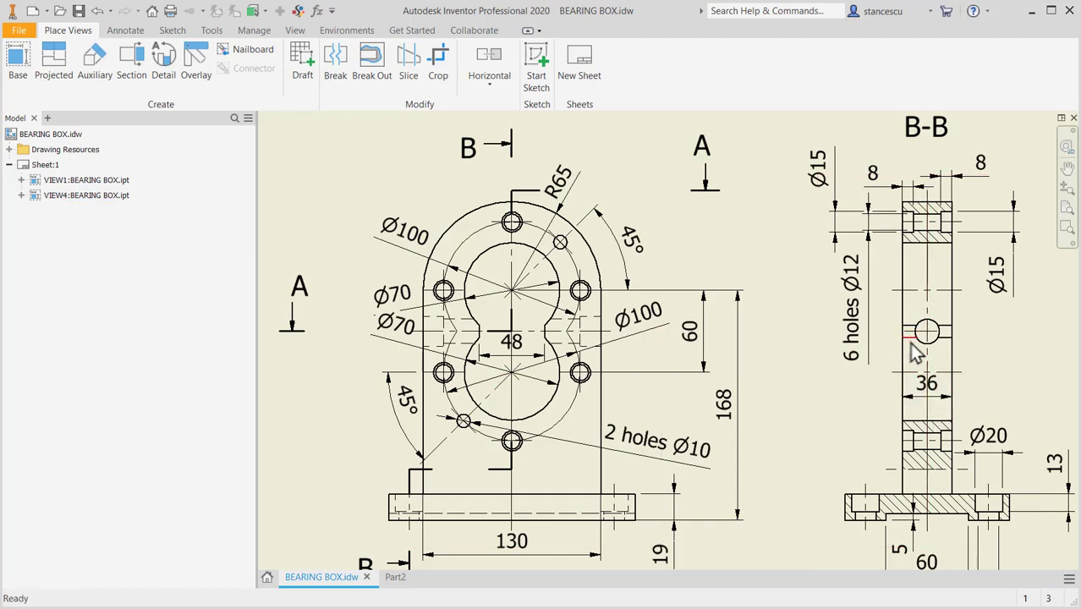
click(394, 578)
click(82, 61)
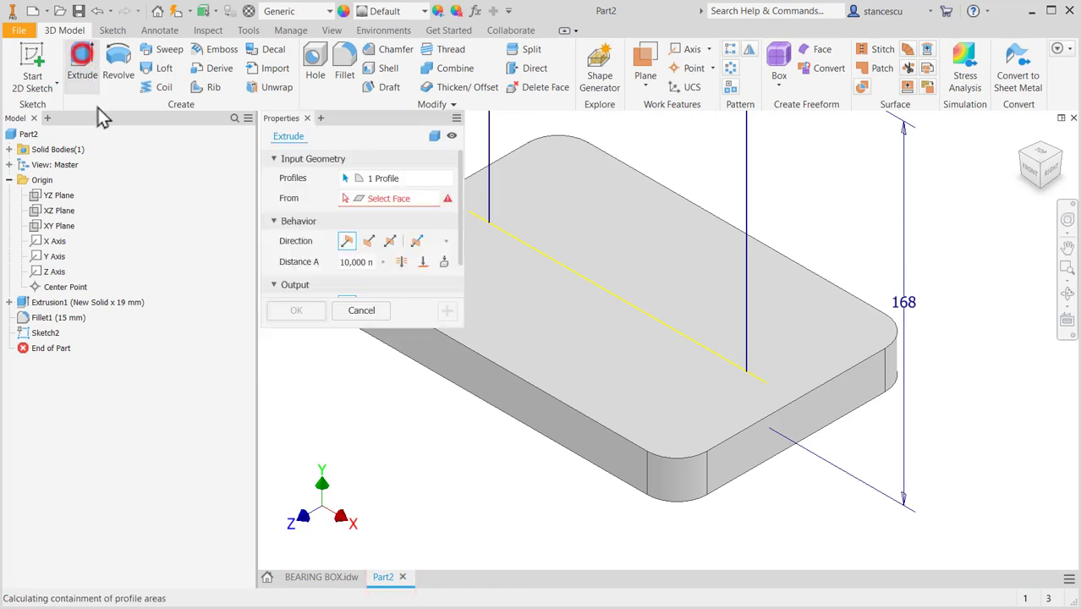
click(388, 241)
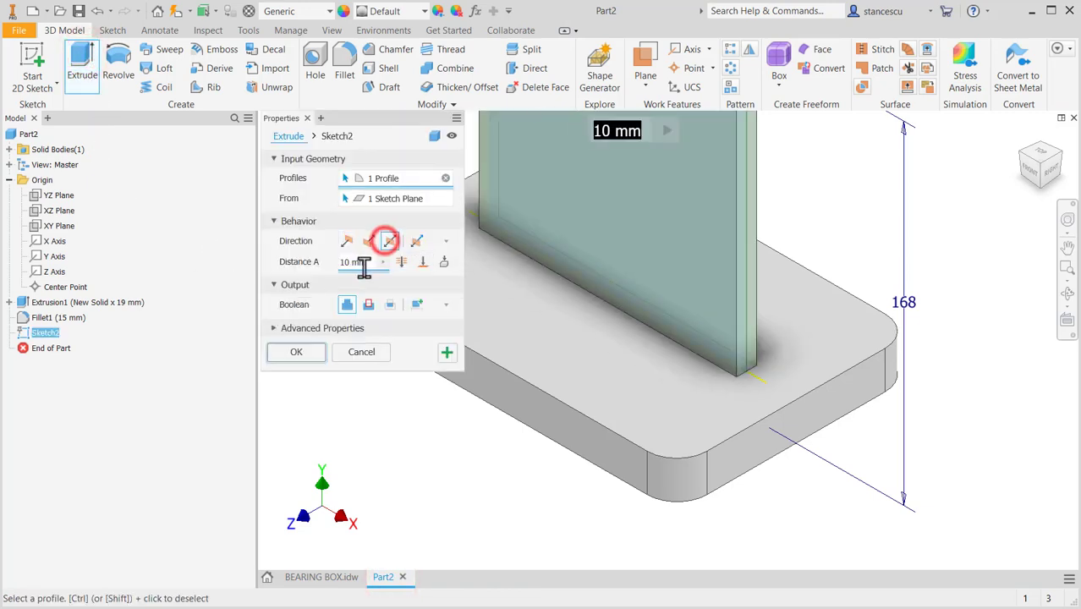
click(364, 262)
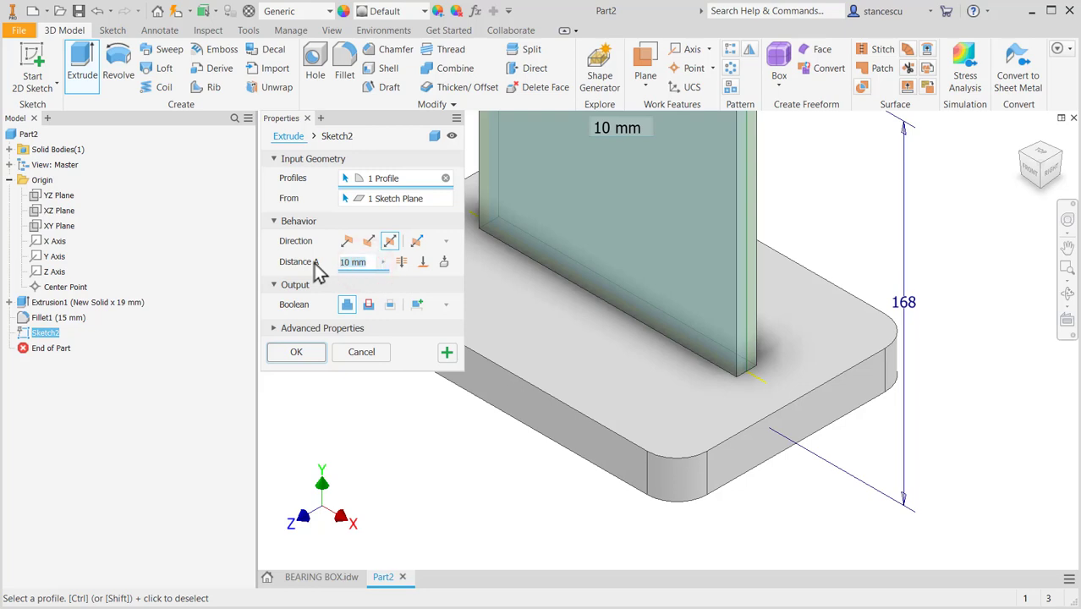
text(36)
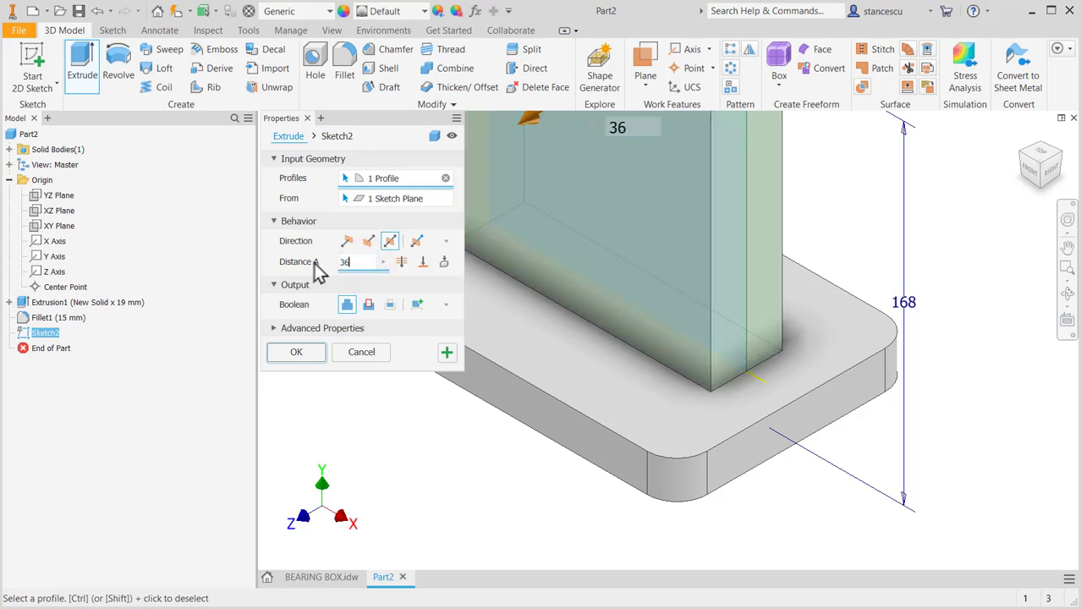
key(Return)
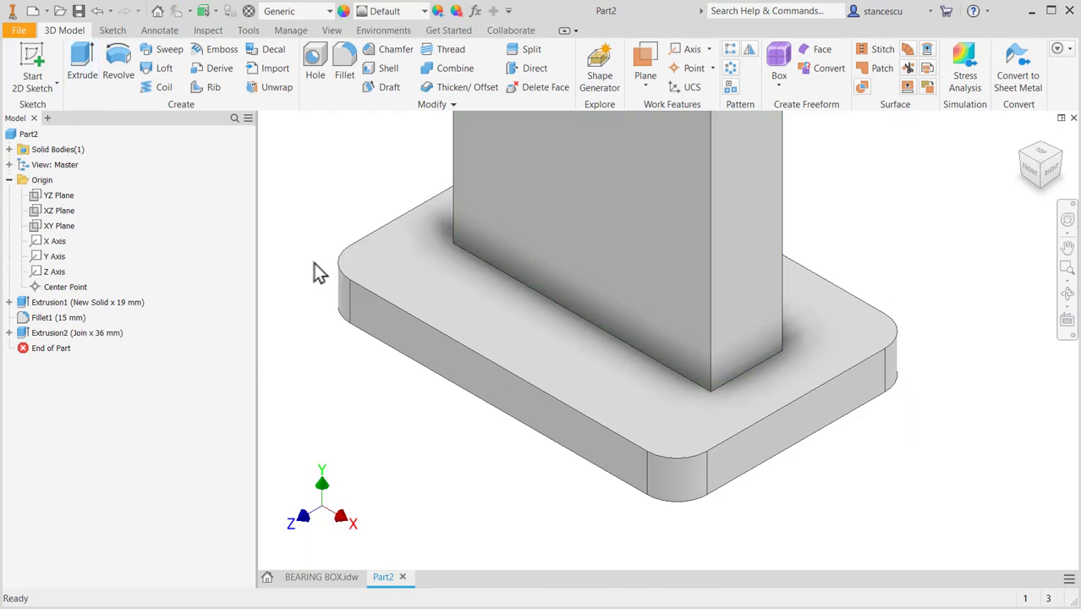
Step: Examine the figure-eight bore's diameters, centre spacing and neck width in the BEARING BOX.idw front view, and return to the part
scroll(503, 346, up, 3)
middle_drag(511, 320, 544, 431)
click(340, 578)
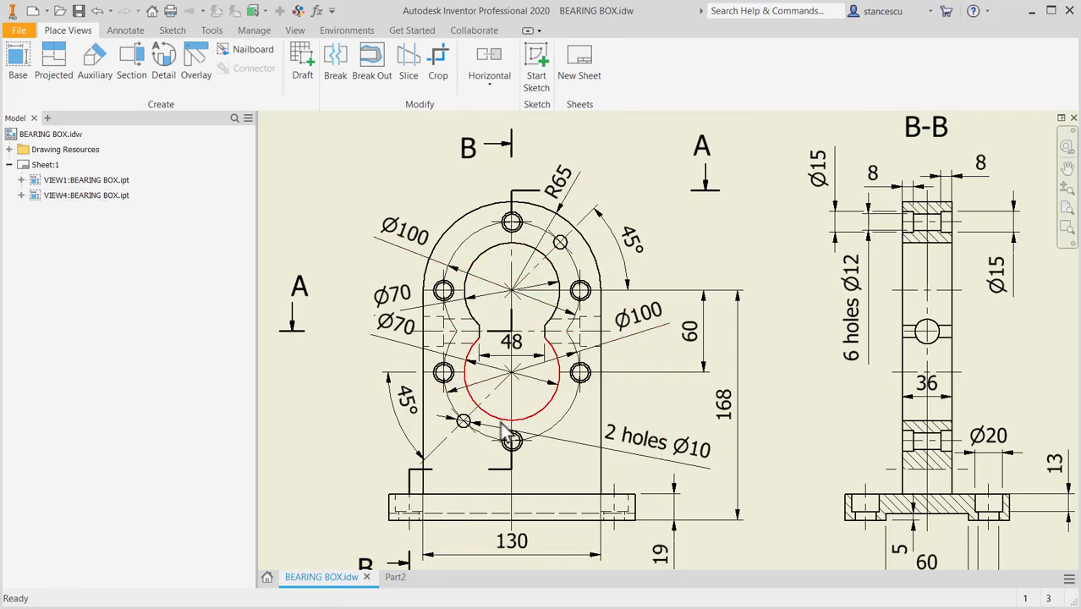
click(546, 357)
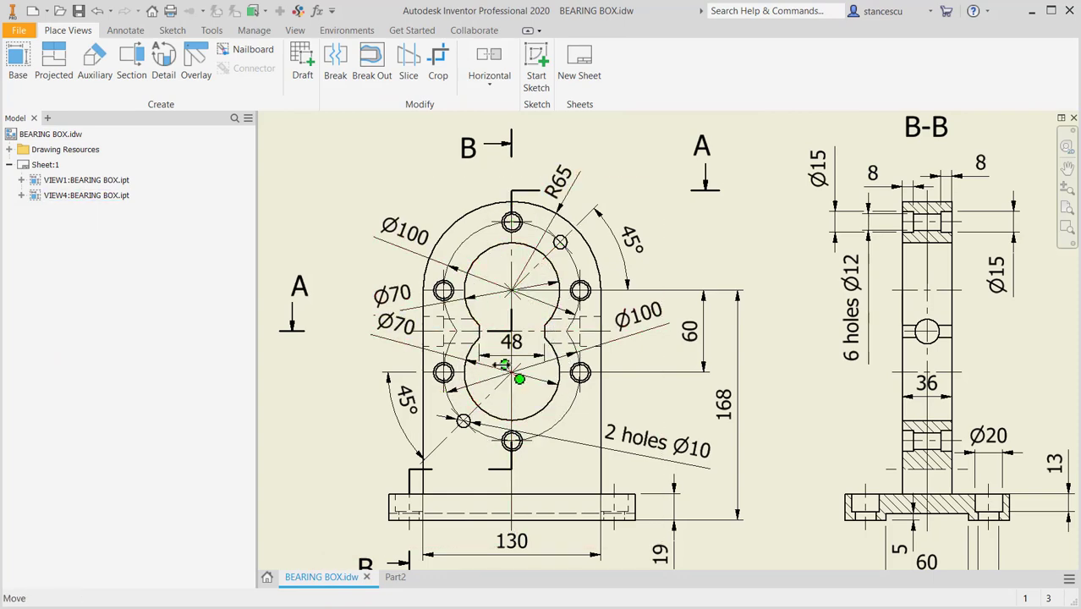
scroll(500, 364, down, 3)
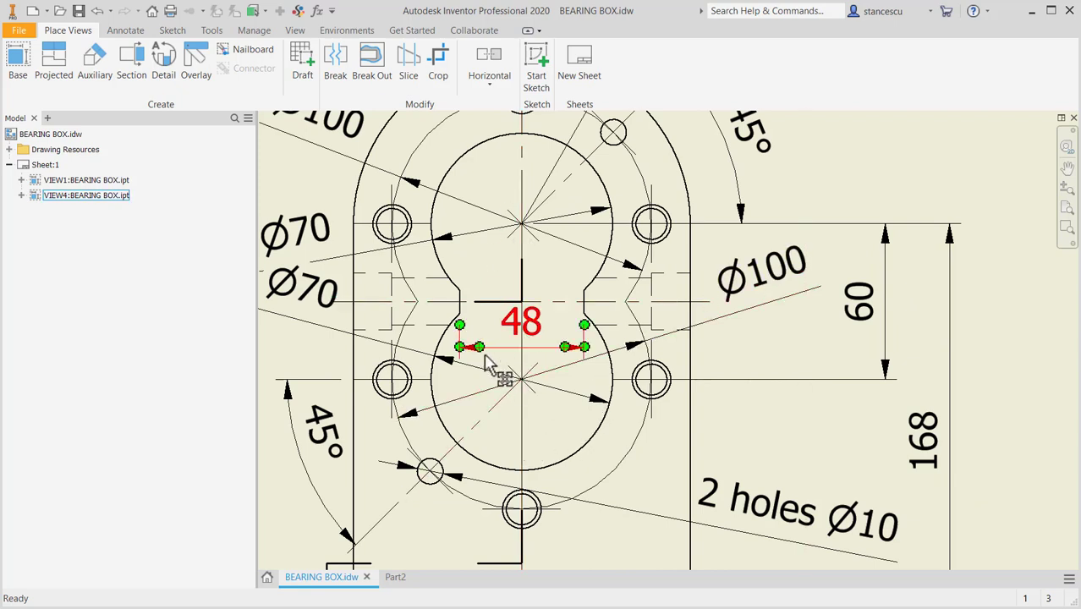
scroll(531, 404, up, 2)
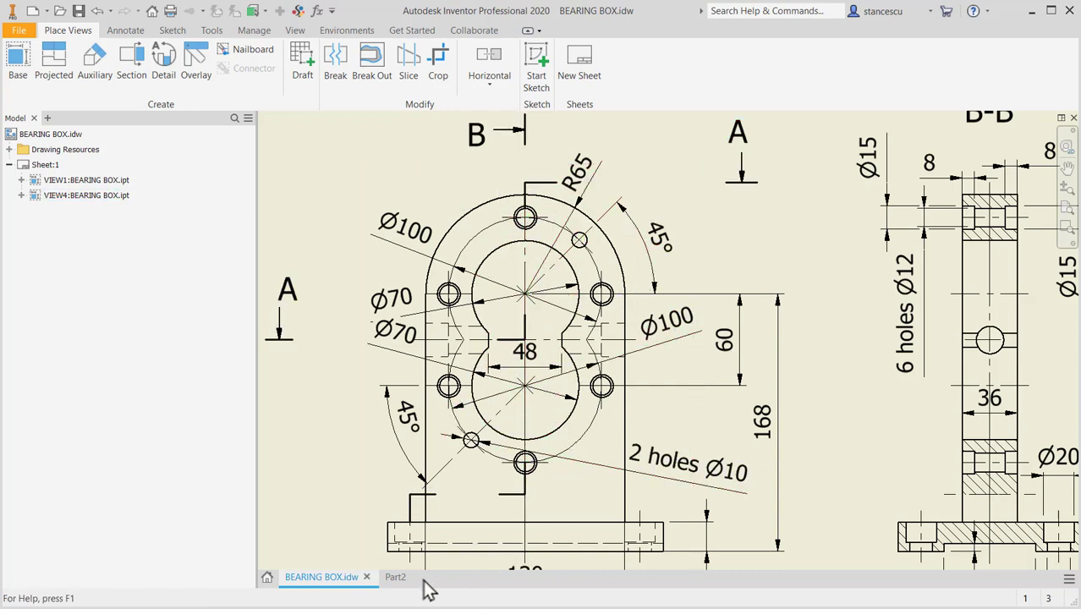
mouse_move(400, 587)
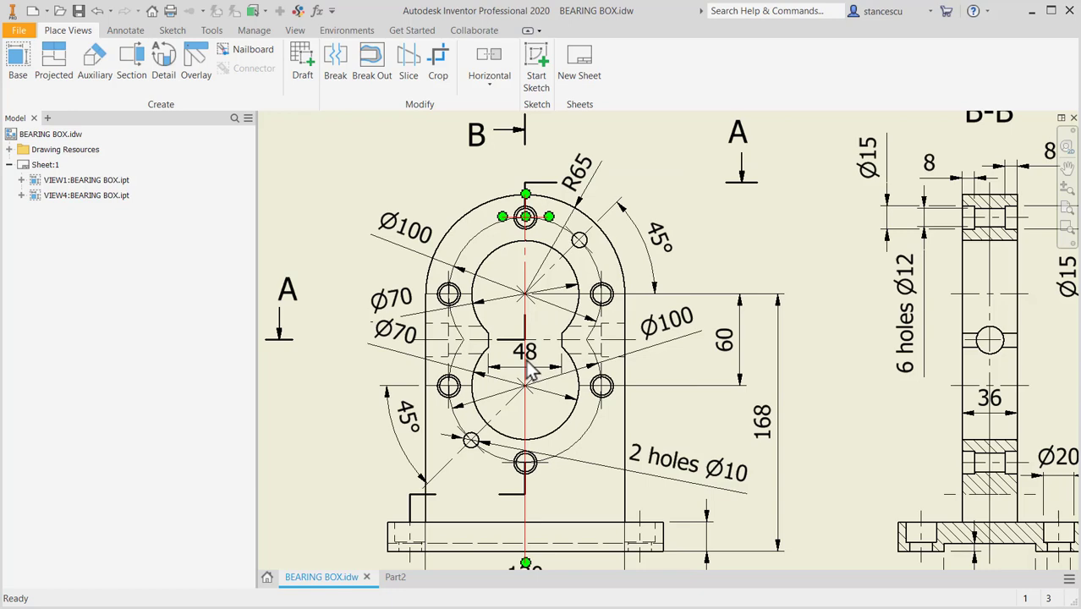
click(395, 577)
Step: Start a sketch on the upright's front face and draw a 70 mm diameter circle centred on the arch's arc centre
click(523, 288)
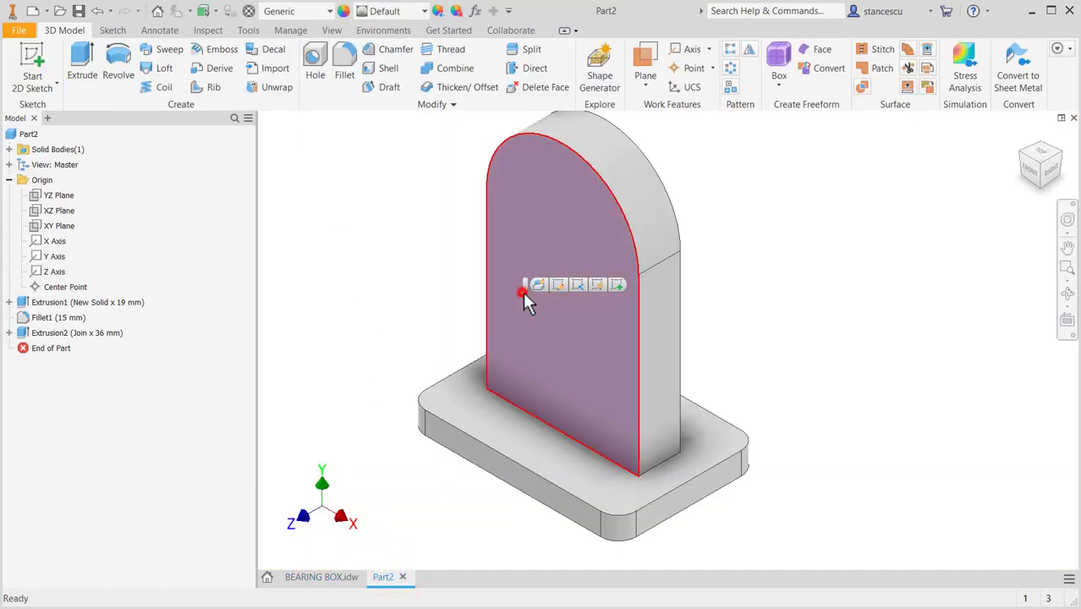
click(613, 285)
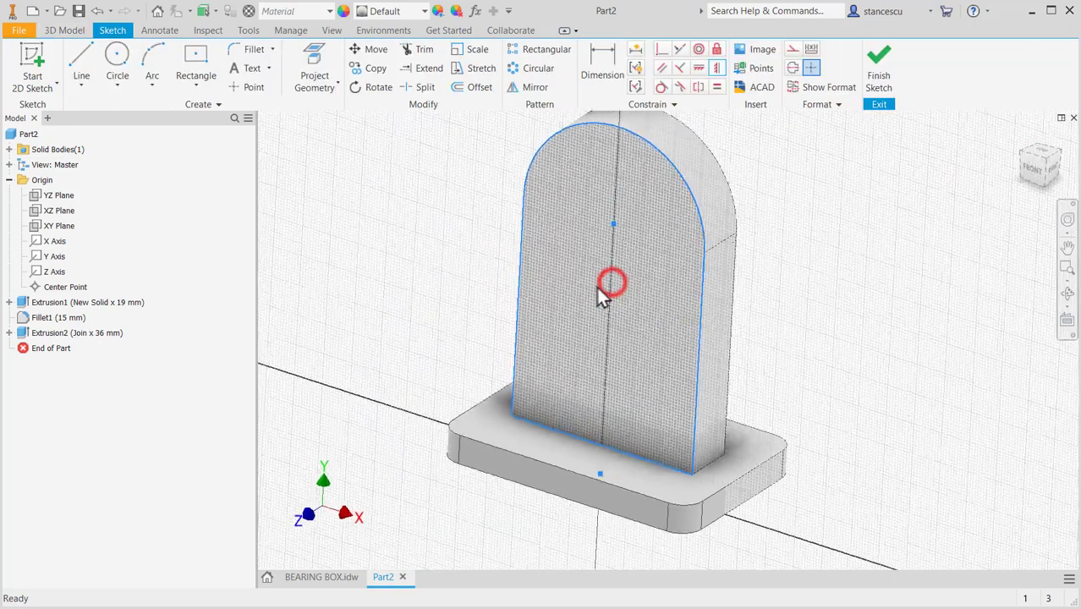
click(118, 66)
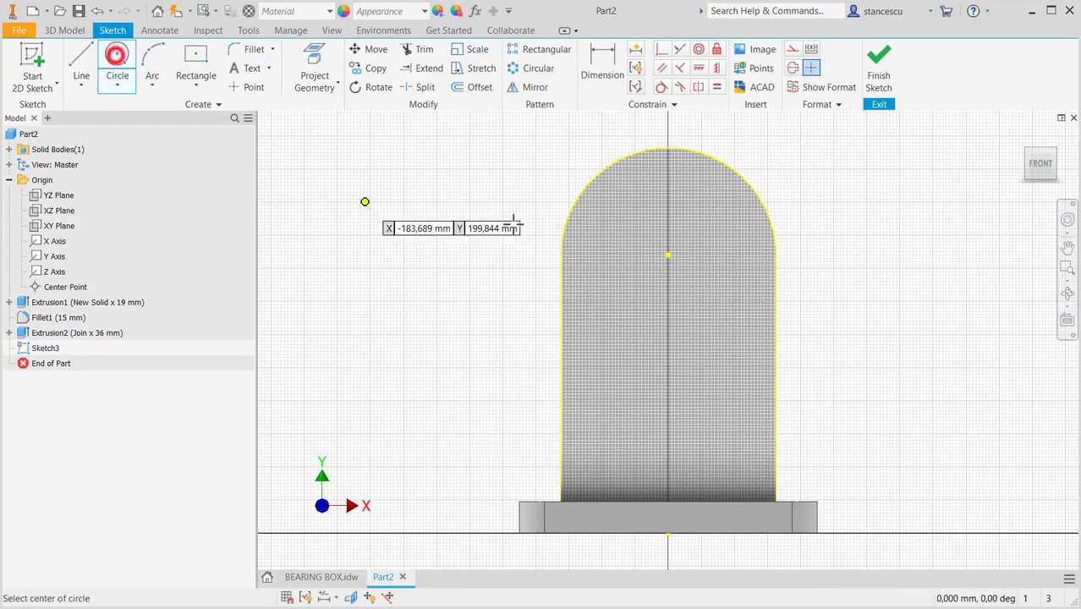
click(668, 254)
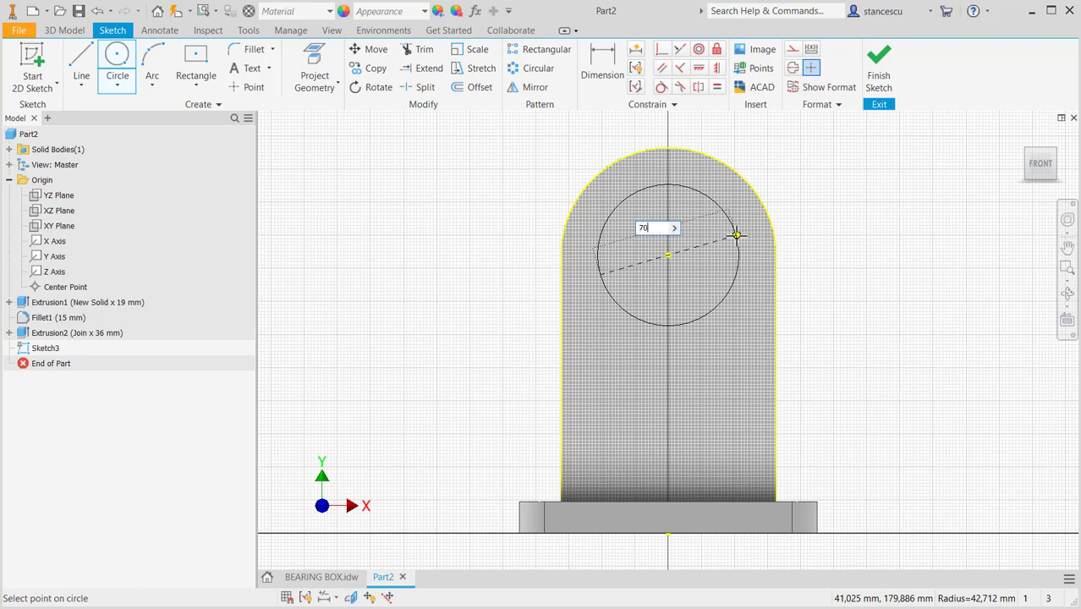
key(Return)
Step: Draw a second circle below the 70 mm circle and make the two circles equal with an Equal constraint
click(611, 417)
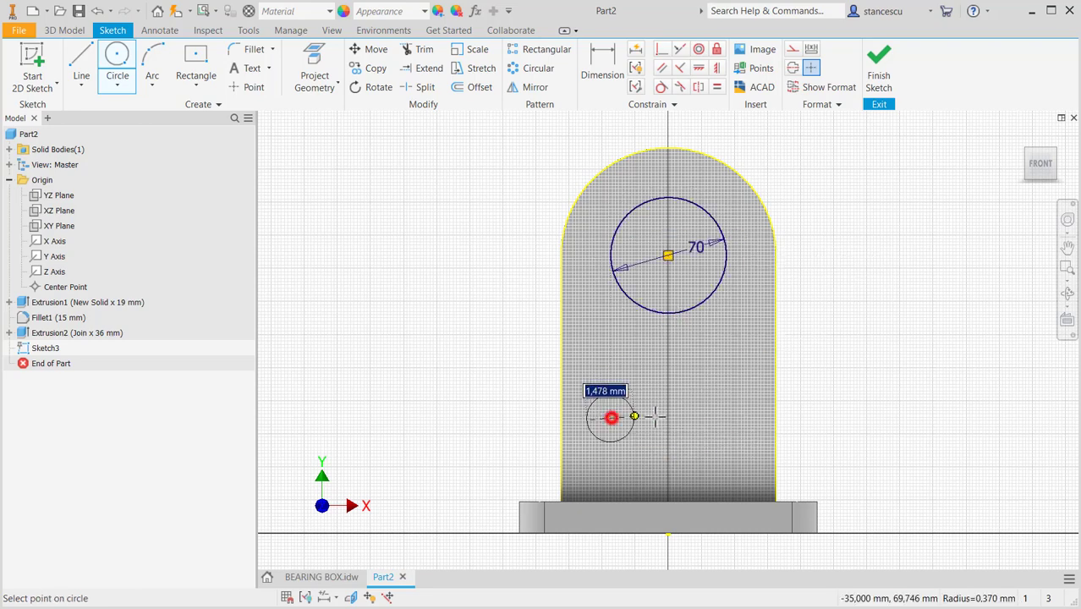
click(689, 411)
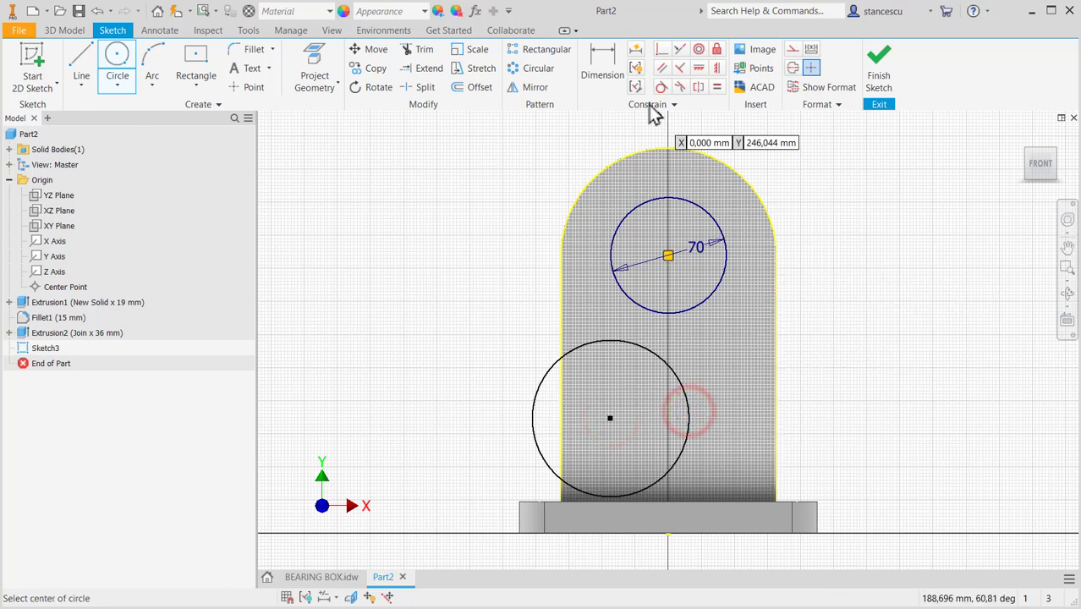
click(715, 88)
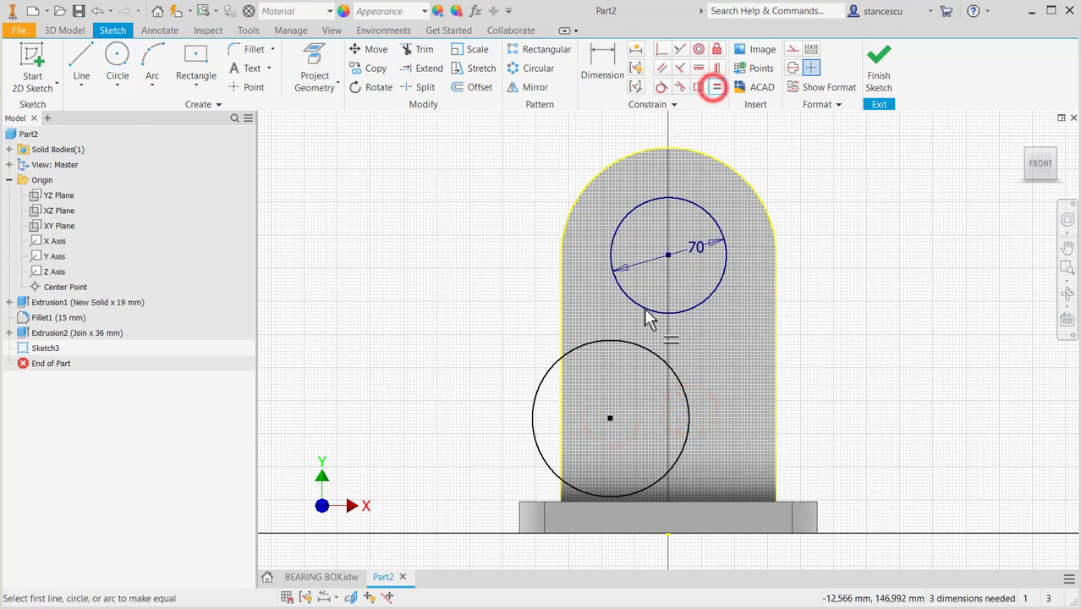
click(631, 345)
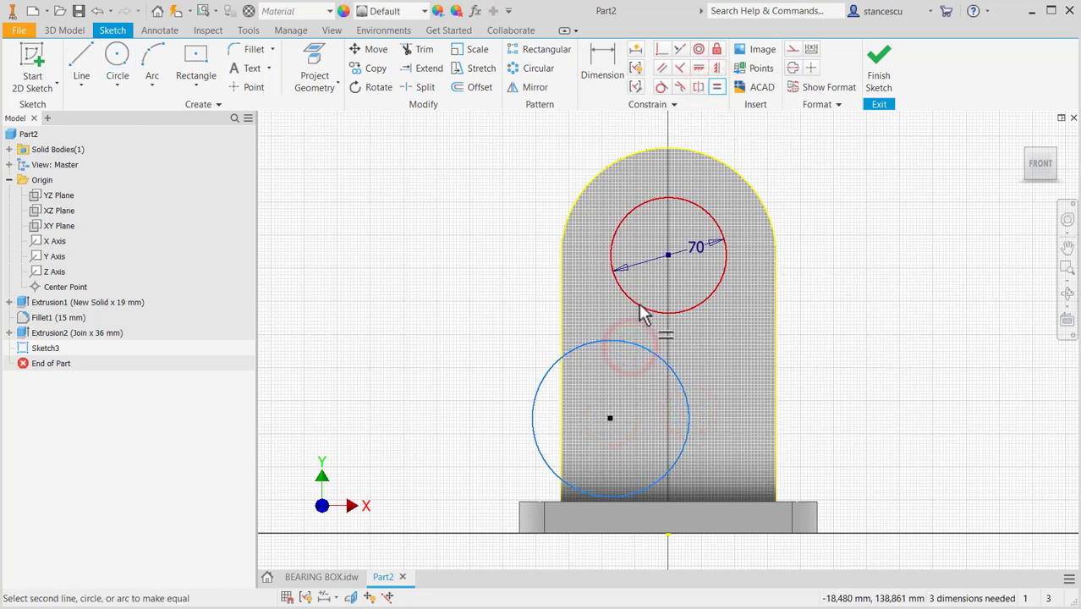
click(642, 311)
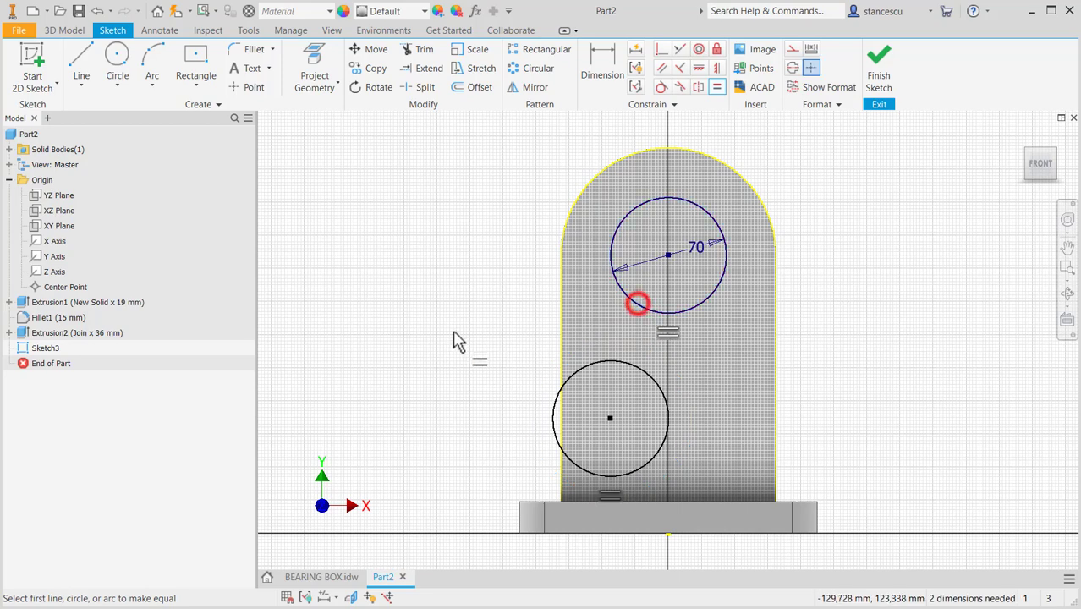
Step: Align the lower circle's centre vertically with the upper circle's centre and move the lower circle closer to the upper one
click(716, 67)
click(667, 255)
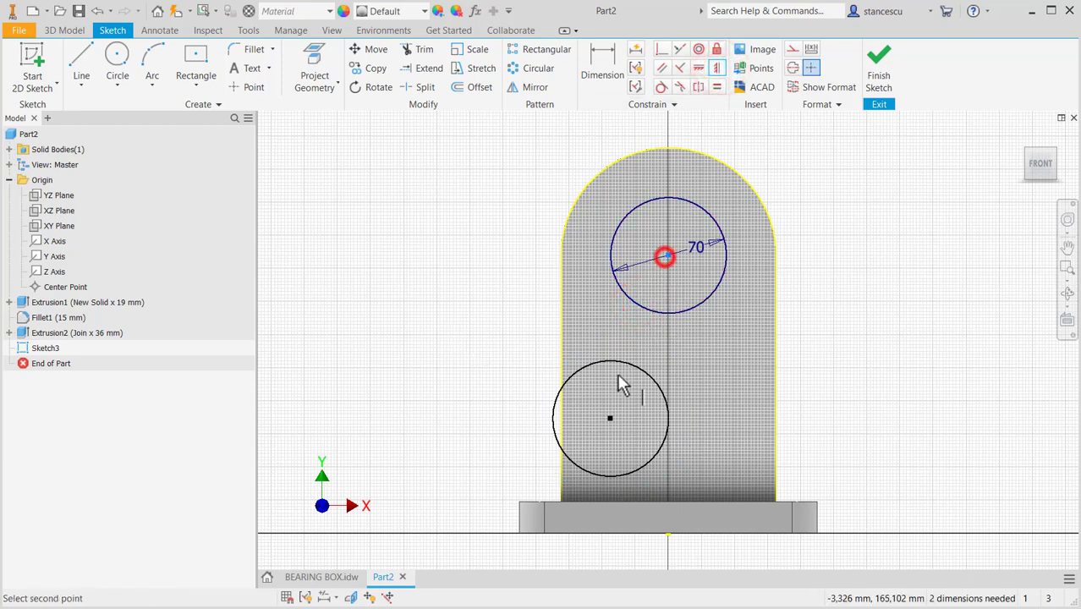
click(608, 417)
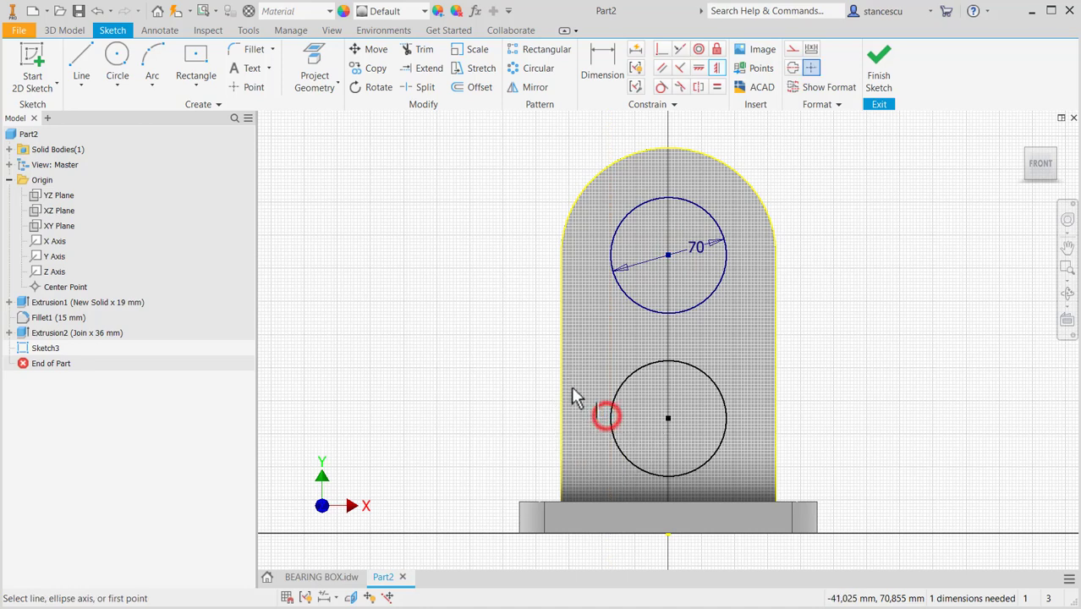
key(Escape)
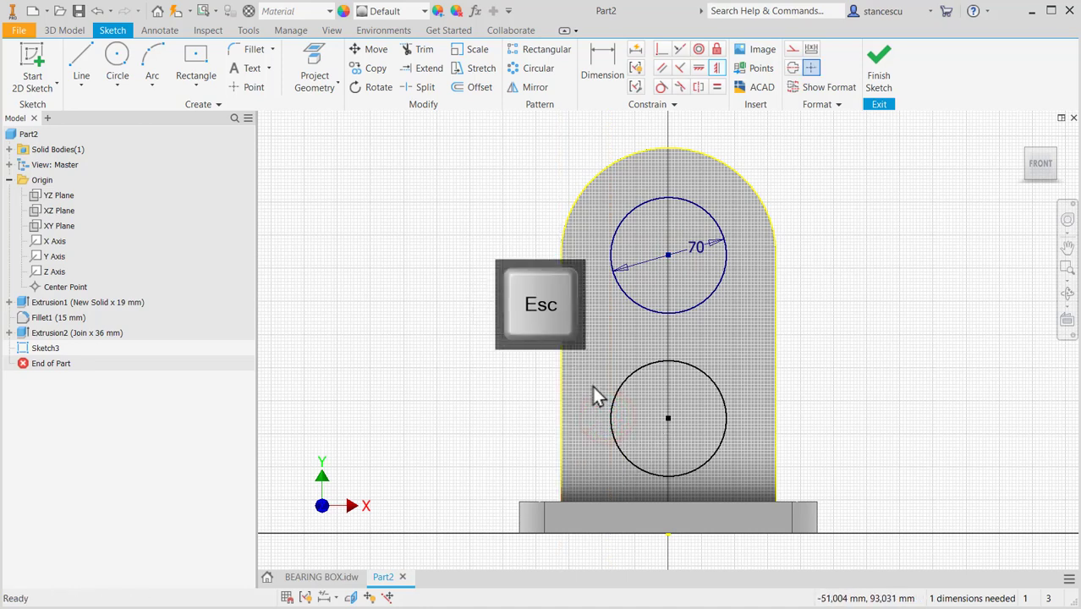
drag(668, 419, 668, 391)
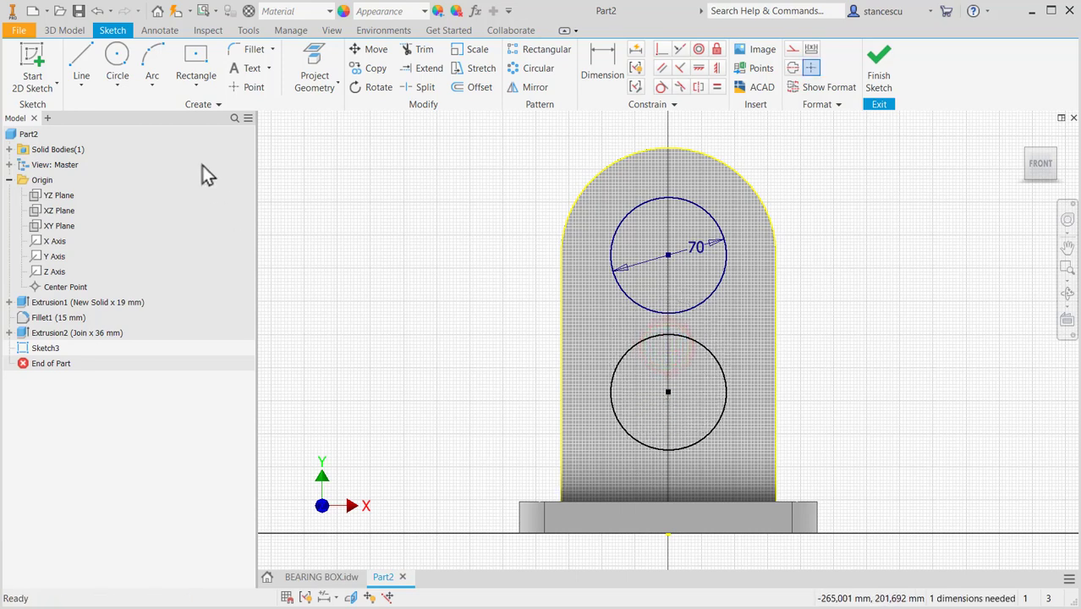
Step: Draw two vertical lines joining the upper and lower circles, one on each side of the centre axis
click(82, 57)
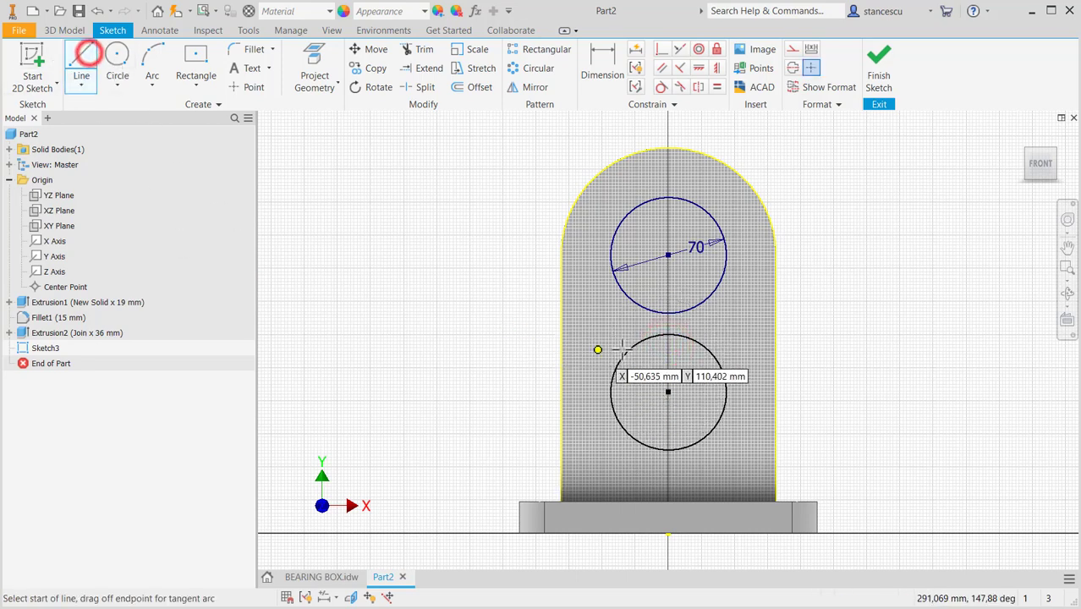
click(642, 306)
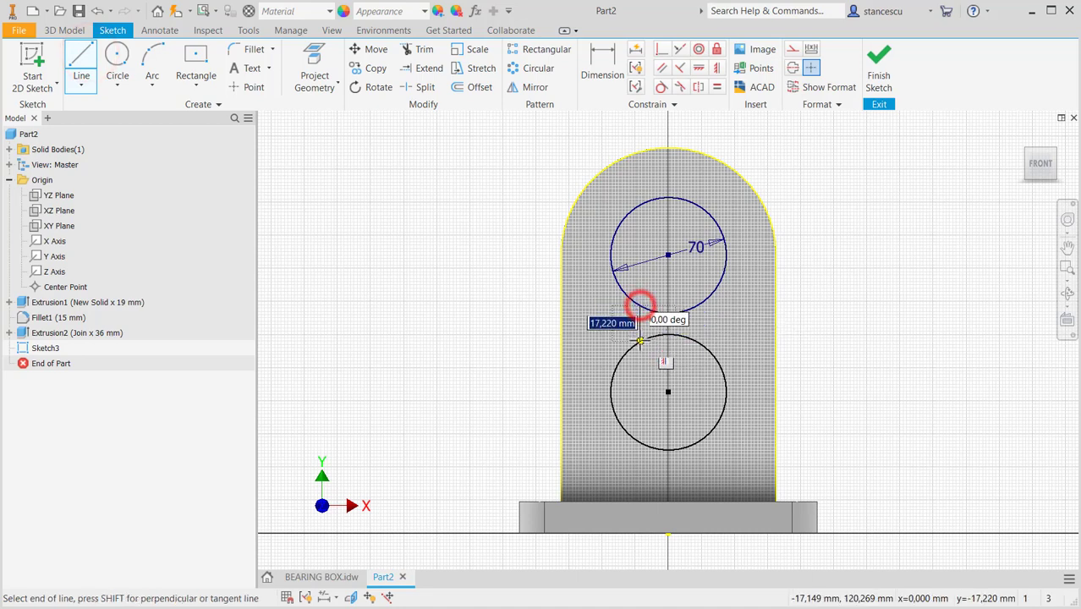
click(641, 341)
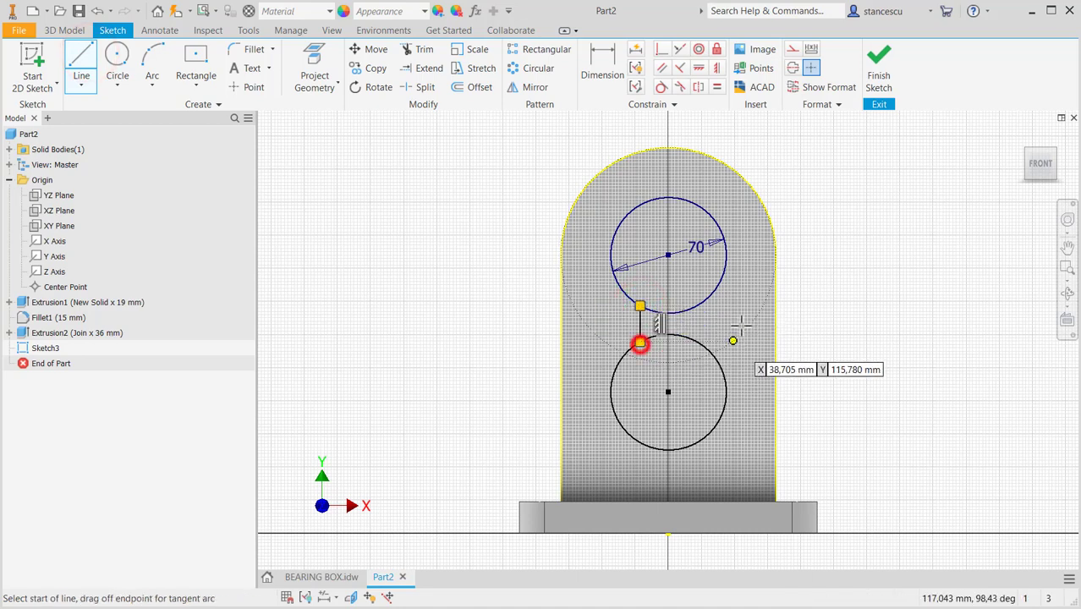
click(707, 296)
click(707, 349)
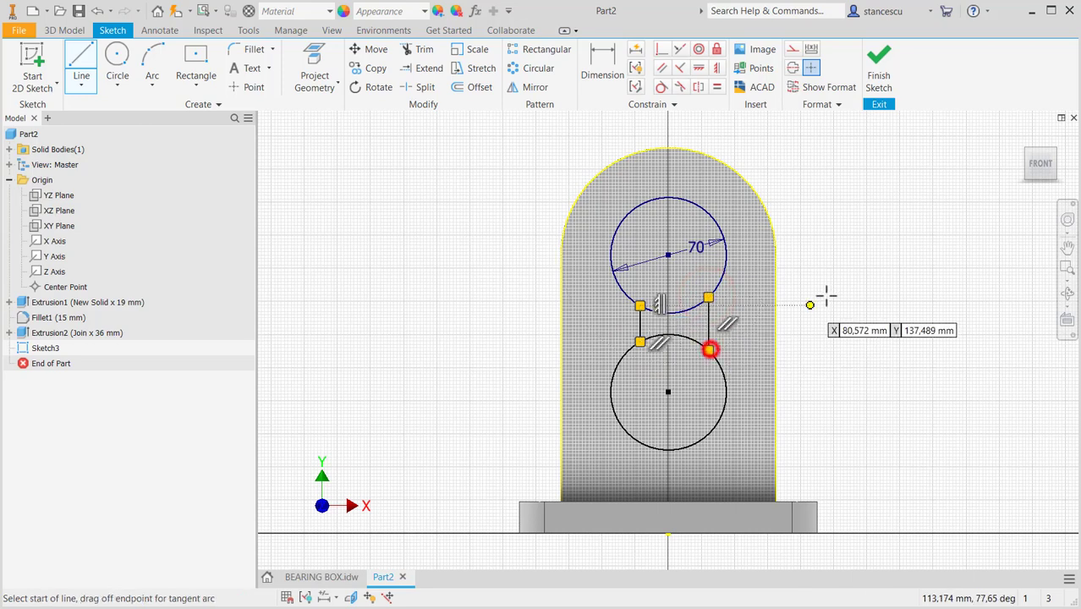
key(Escape)
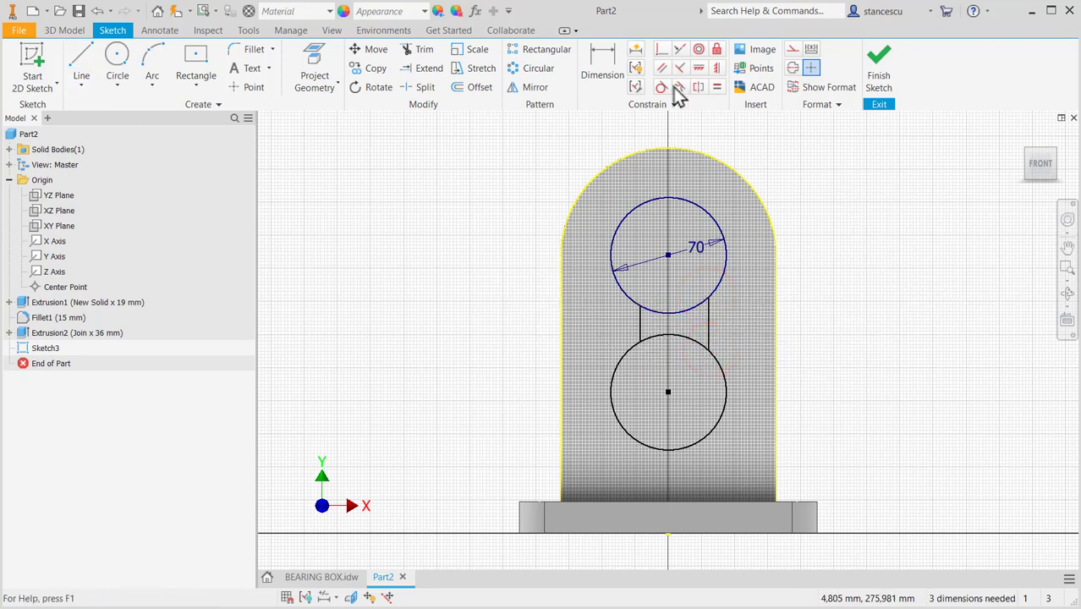
Step: Apply an Equal constraint to the two vertical lines connecting the circles
click(716, 87)
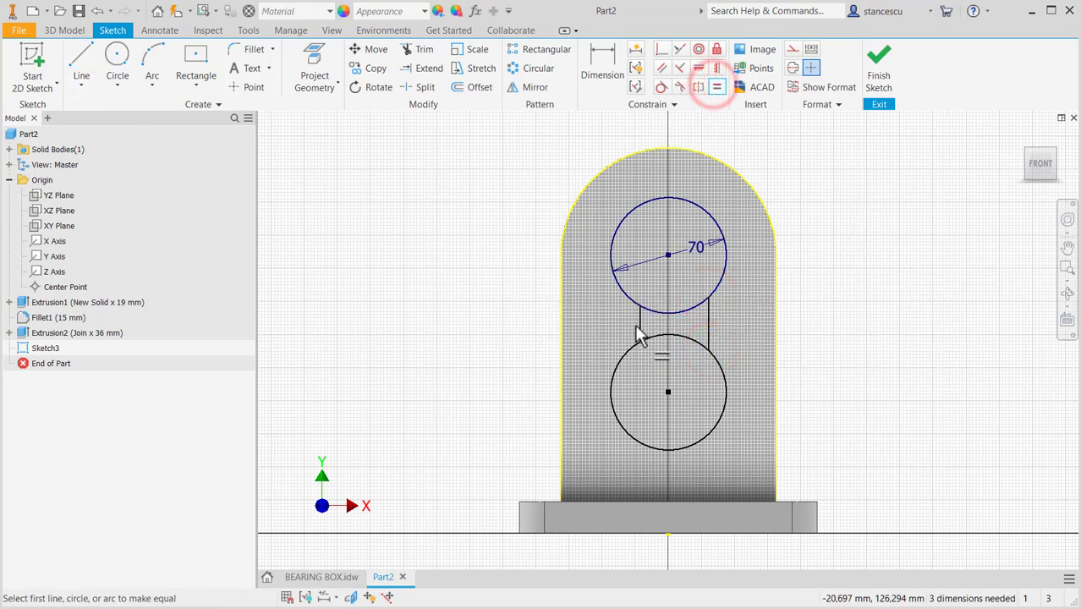
click(639, 321)
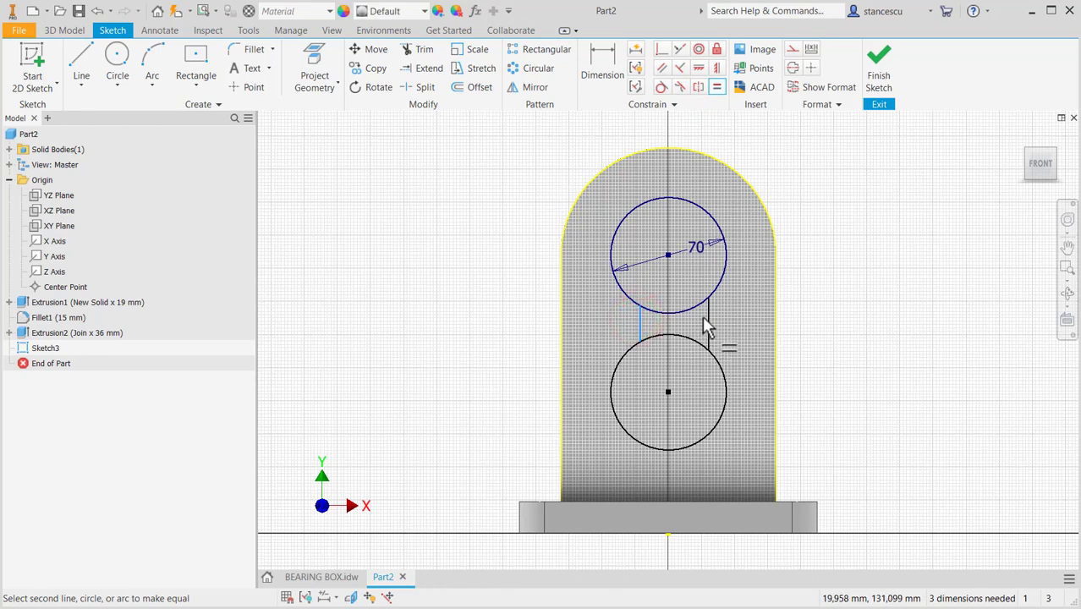
click(707, 323)
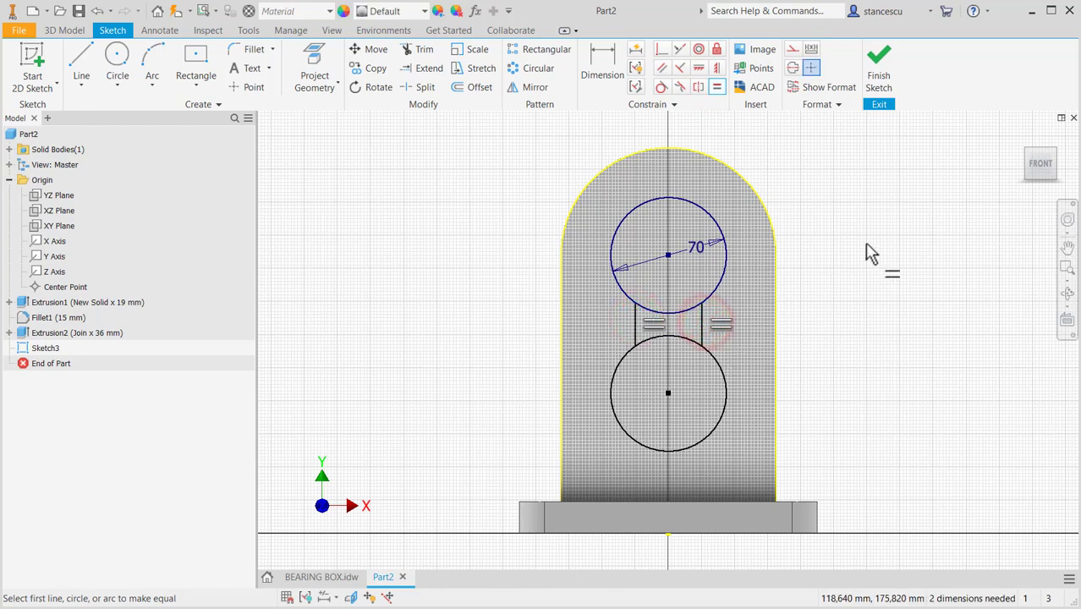
key(Escape)
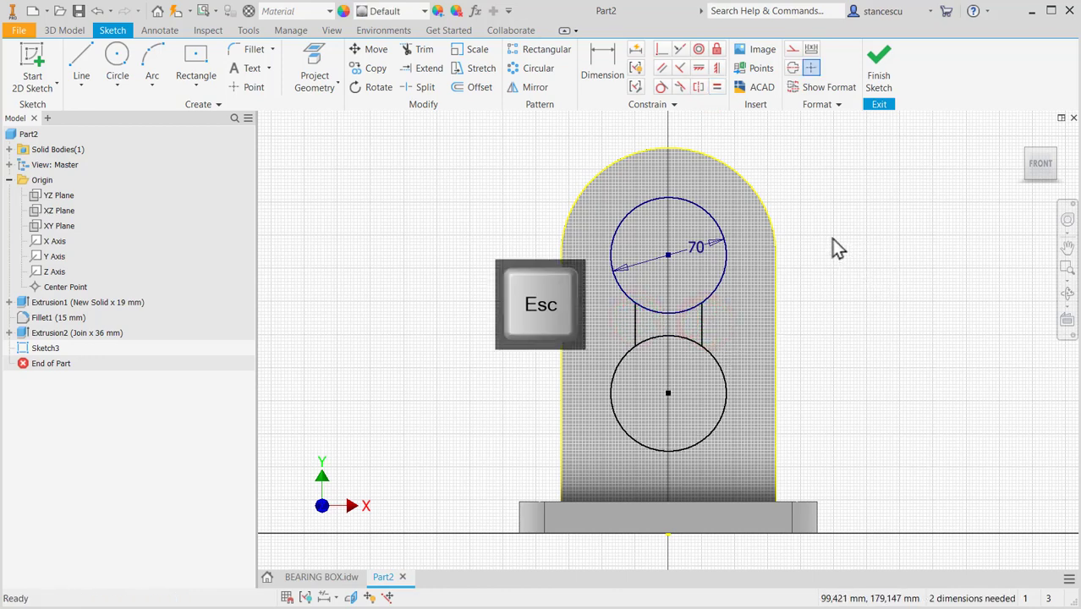
Step: Trim the arc segments of both circles lying between the two vertical lines to form one closed figure-eight outline
click(420, 49)
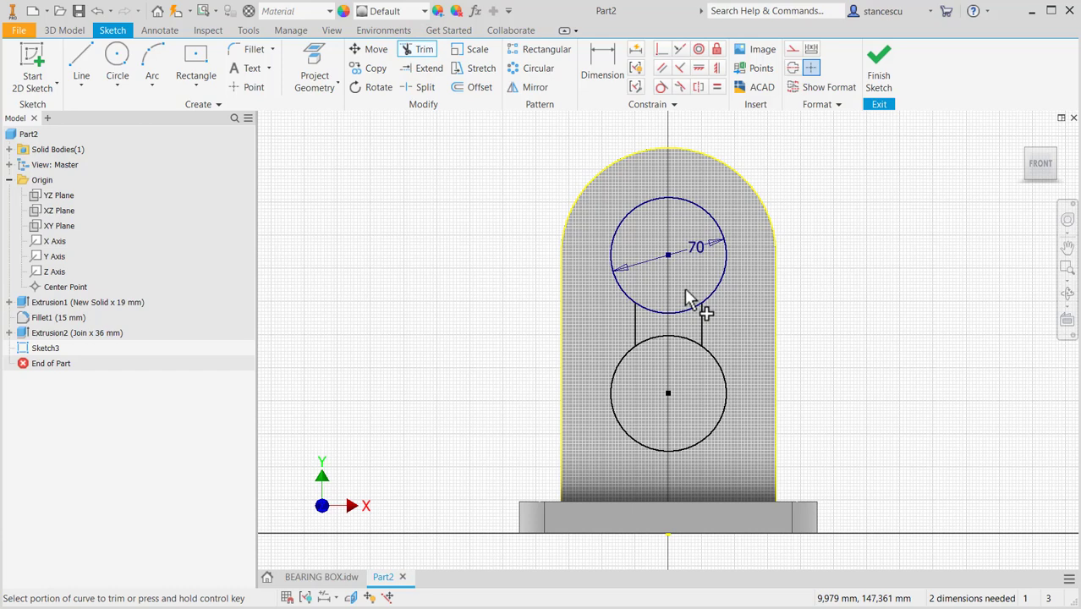
drag(686, 291, 685, 297)
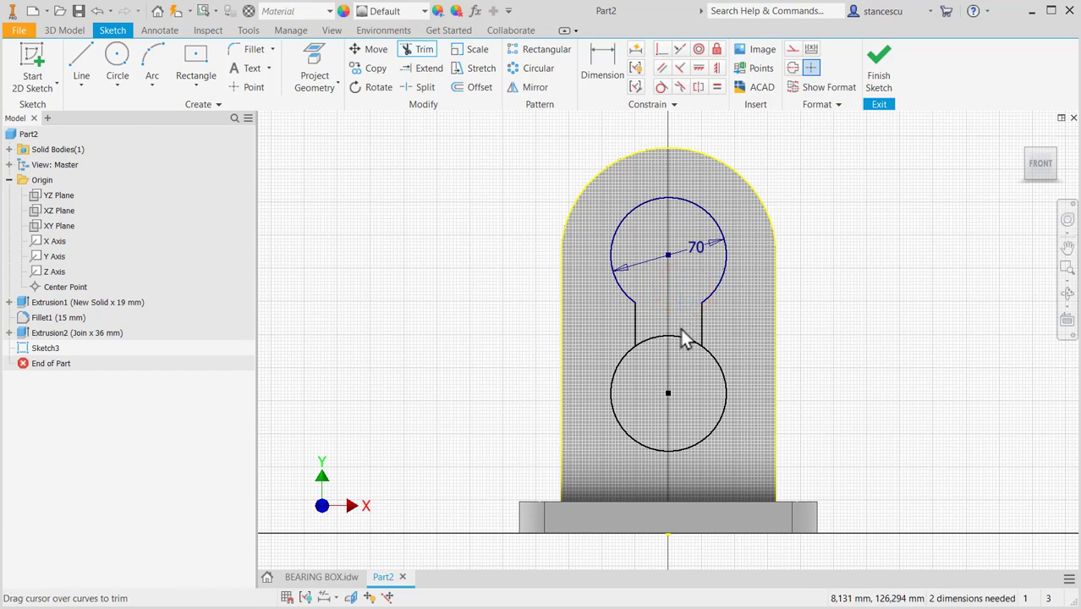
drag(677, 353, 679, 365)
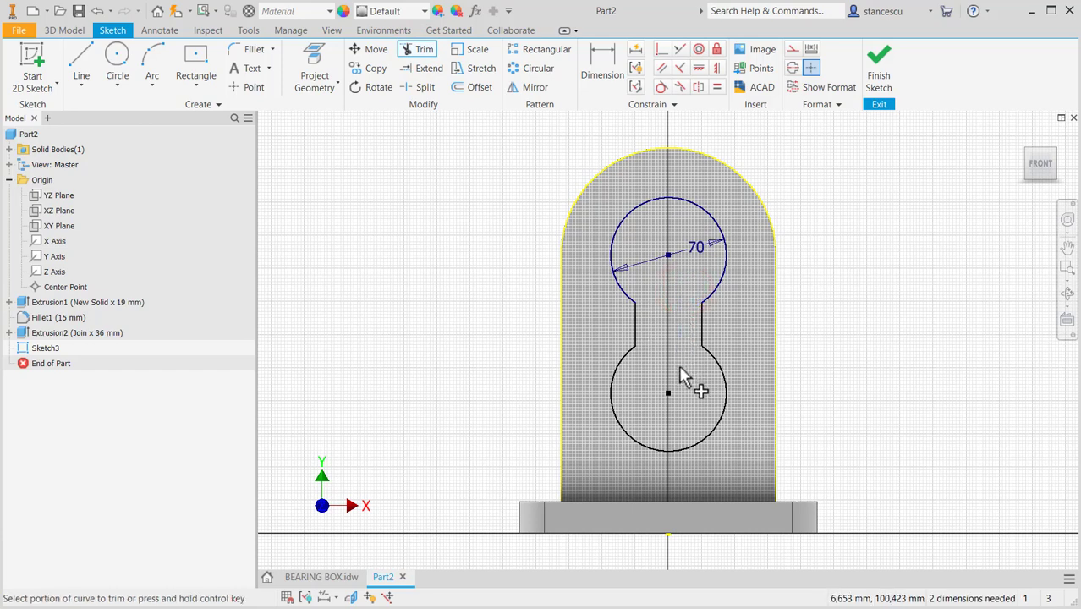
Step: Dimension the vertical distance between the two arc centres as 60 mm
click(602, 68)
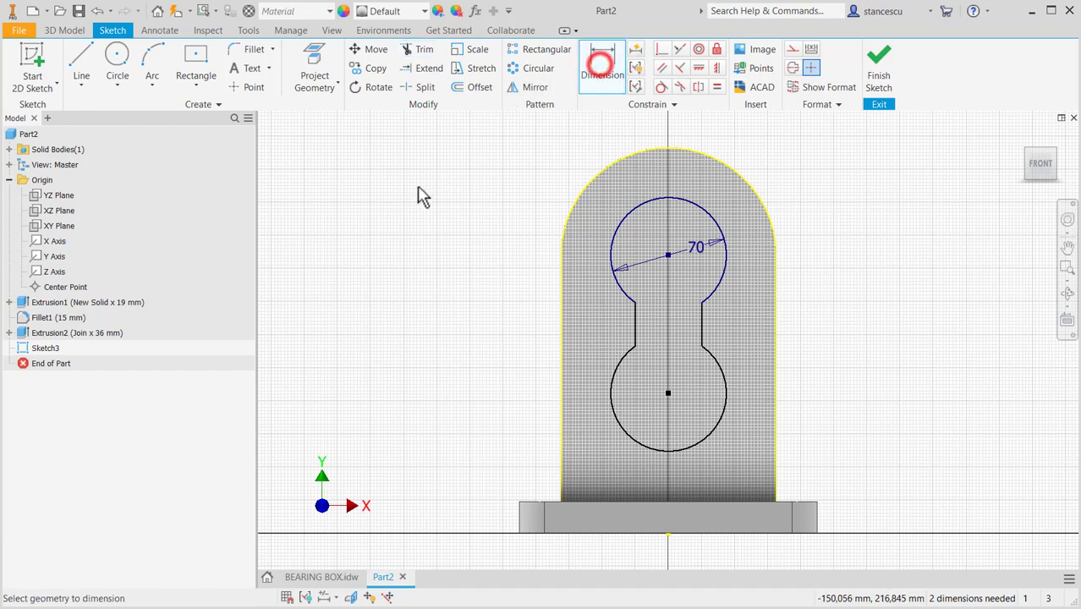
click(633, 211)
click(609, 388)
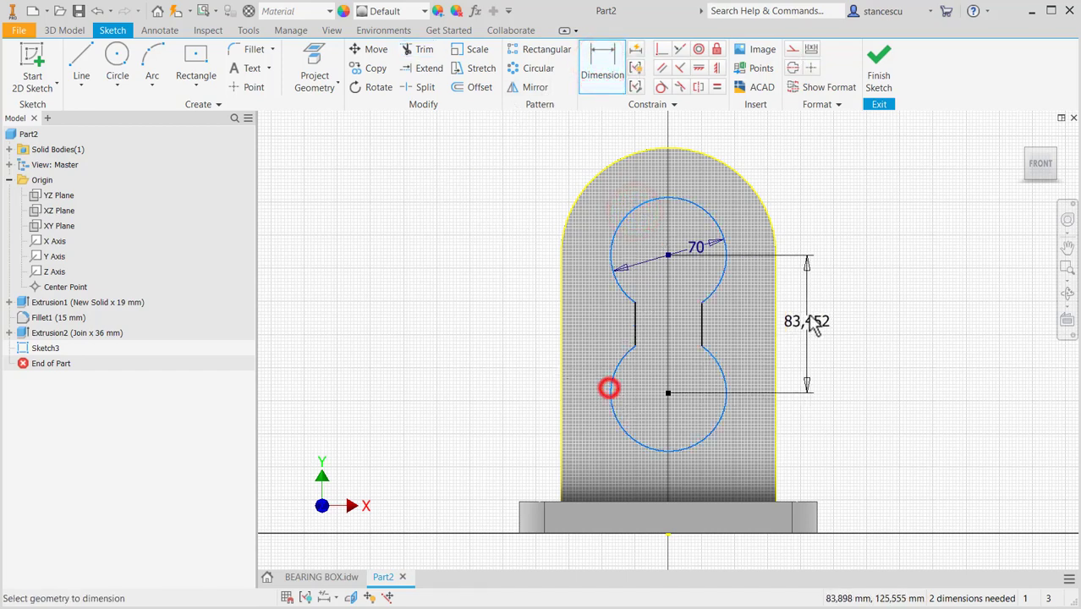
click(814, 311)
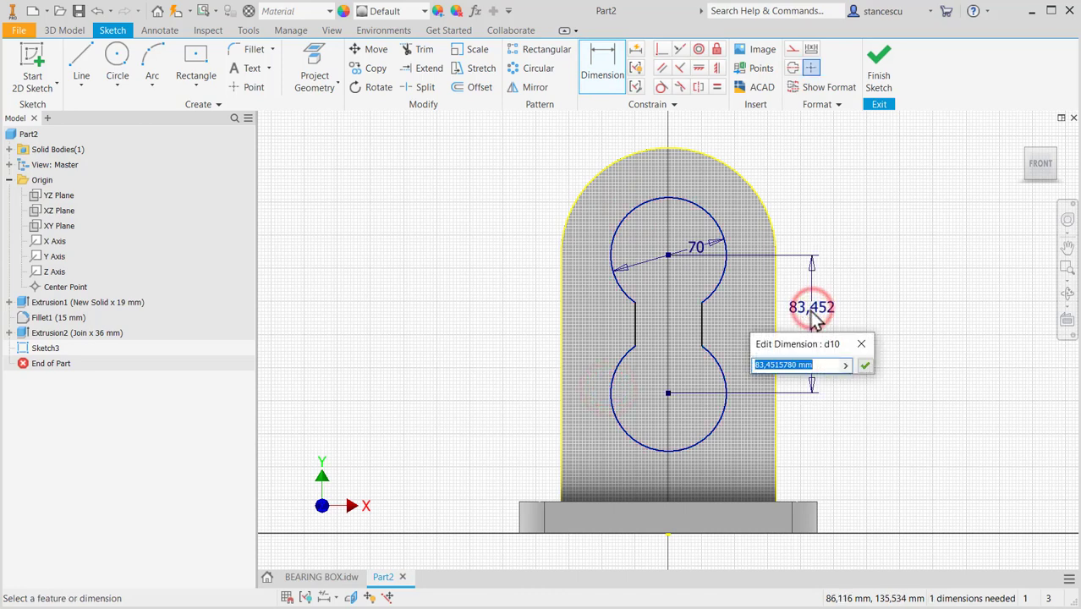
text(60)
key(Return)
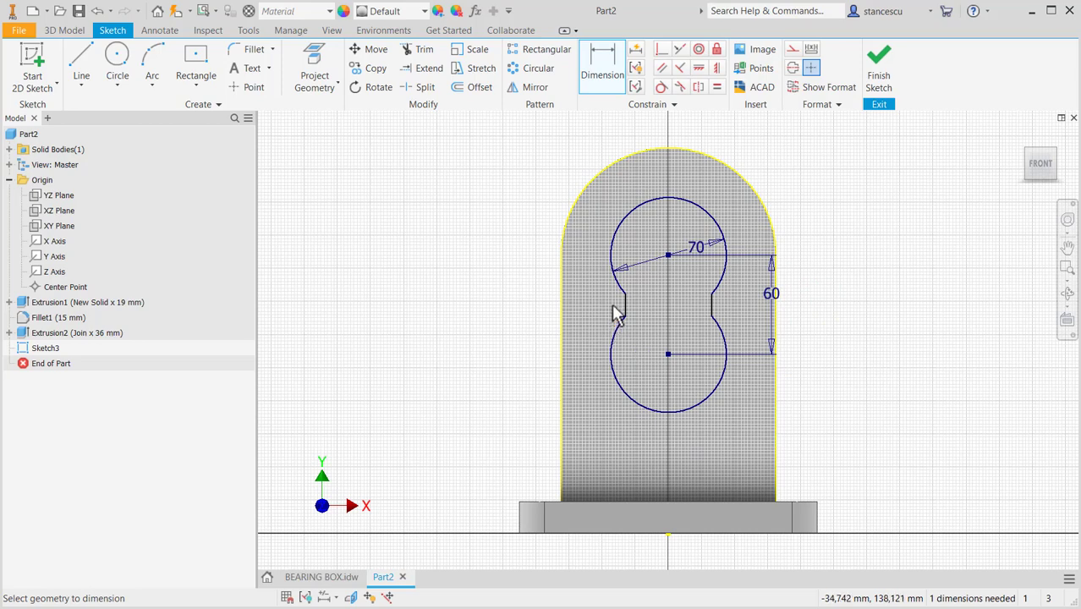
Step: Dimension the neck width between the two vertical lines as 48 mm and finish the sketch
scroll(616, 320, down, 3)
click(637, 295)
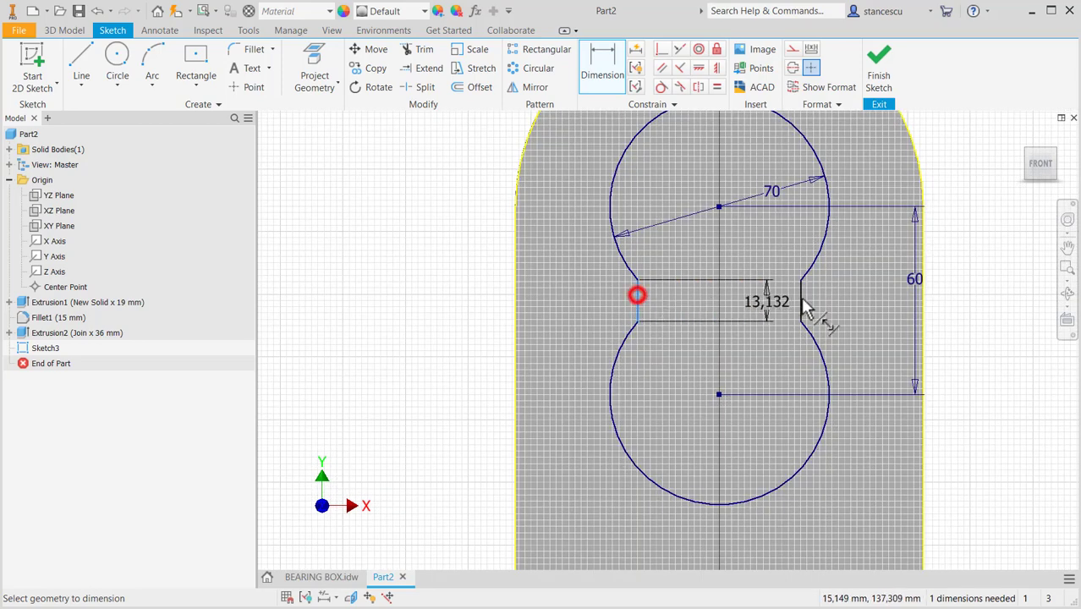
click(801, 300)
click(741, 348)
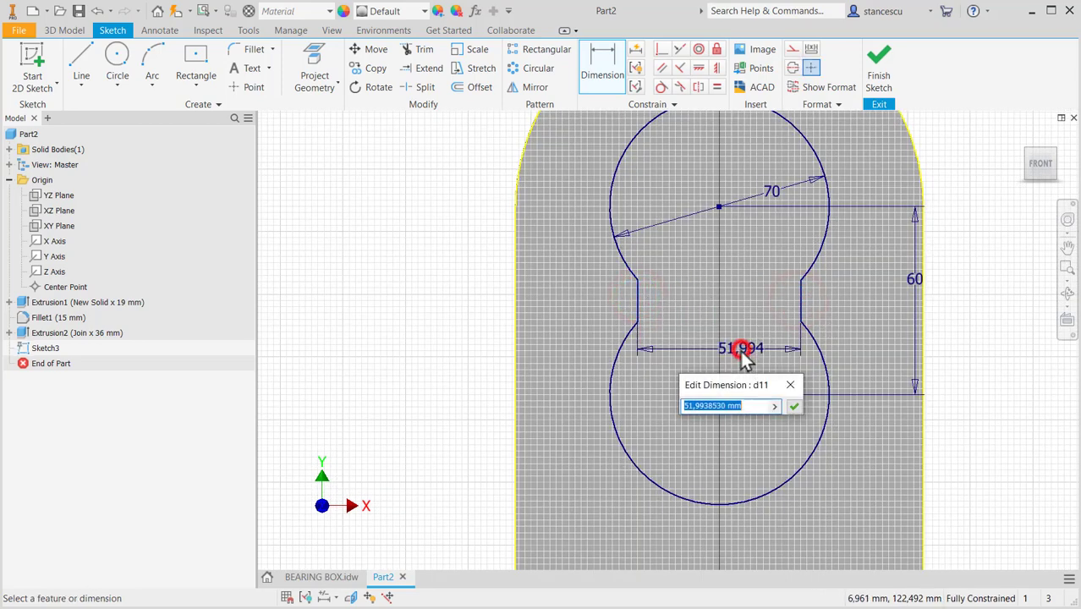
text(48)
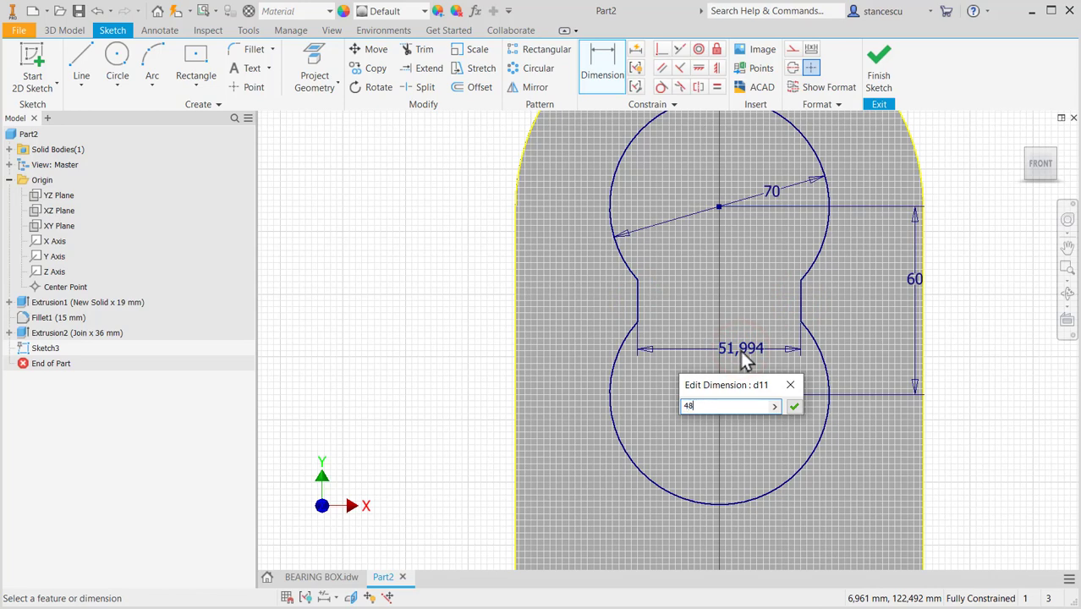
key(Return)
click(878, 63)
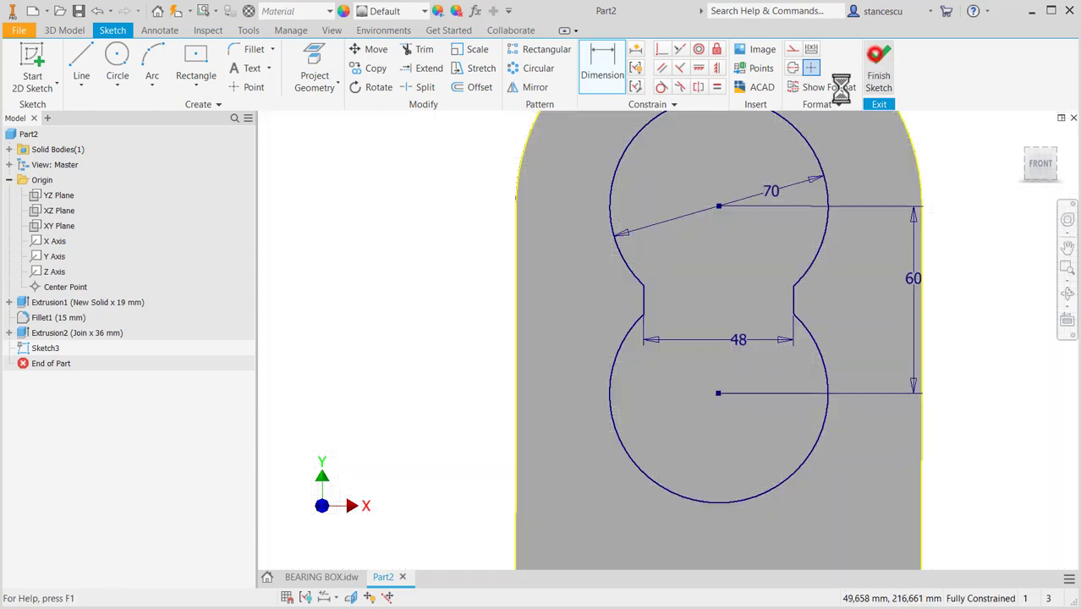
Step: Extrude the figure-eight profile as a cut through all of the upright
key(e)
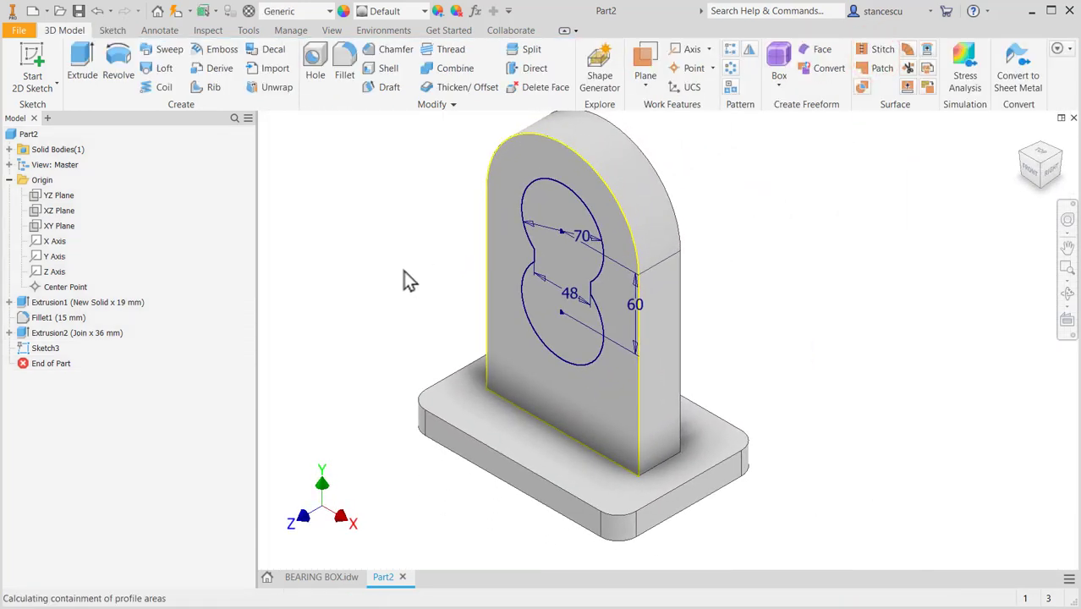
click(370, 306)
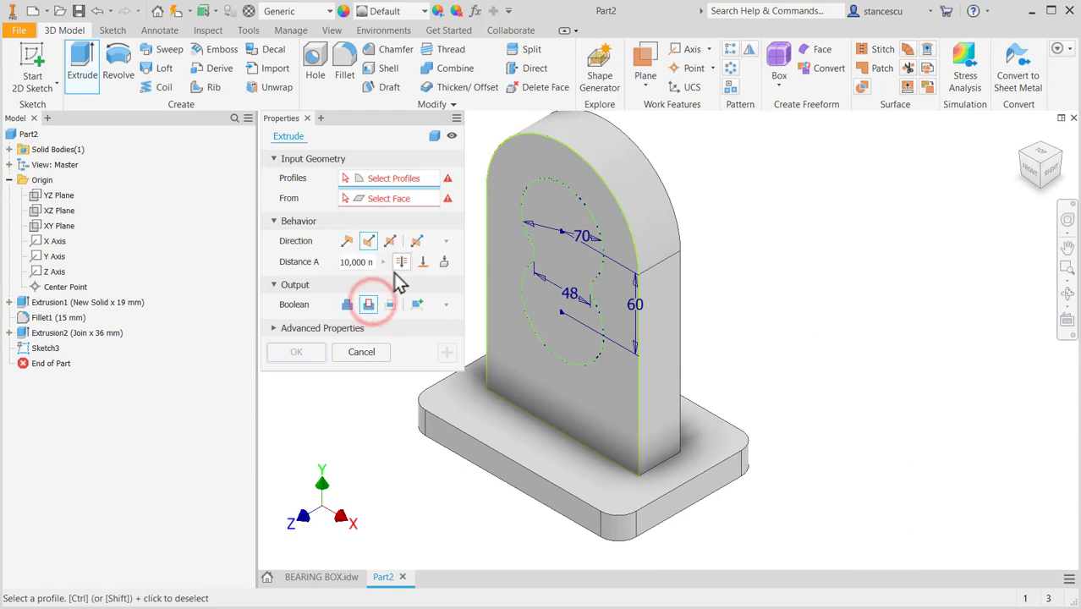
click(403, 263)
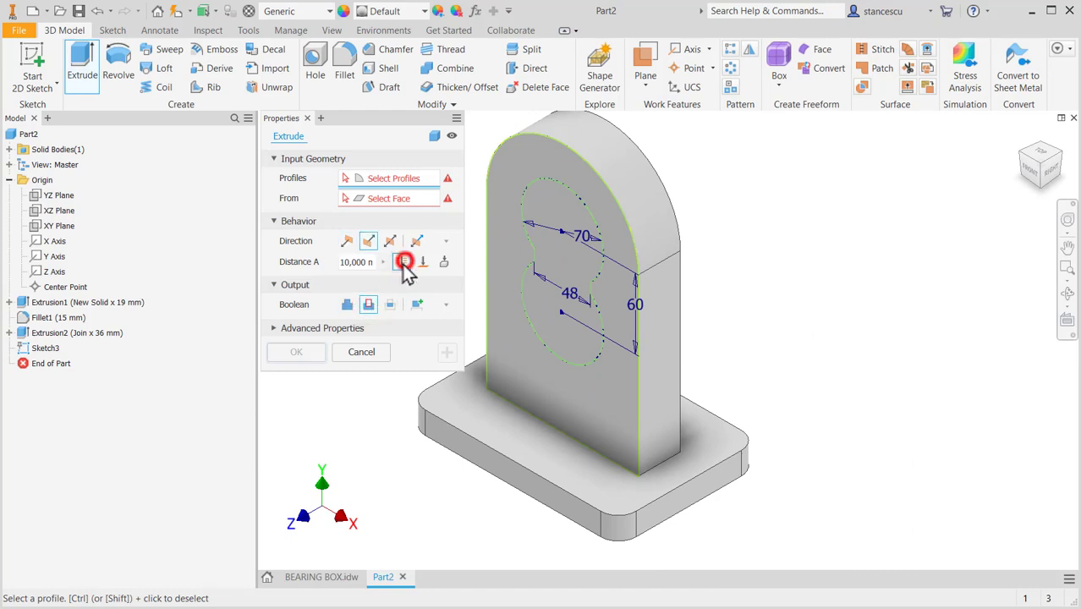
click(546, 245)
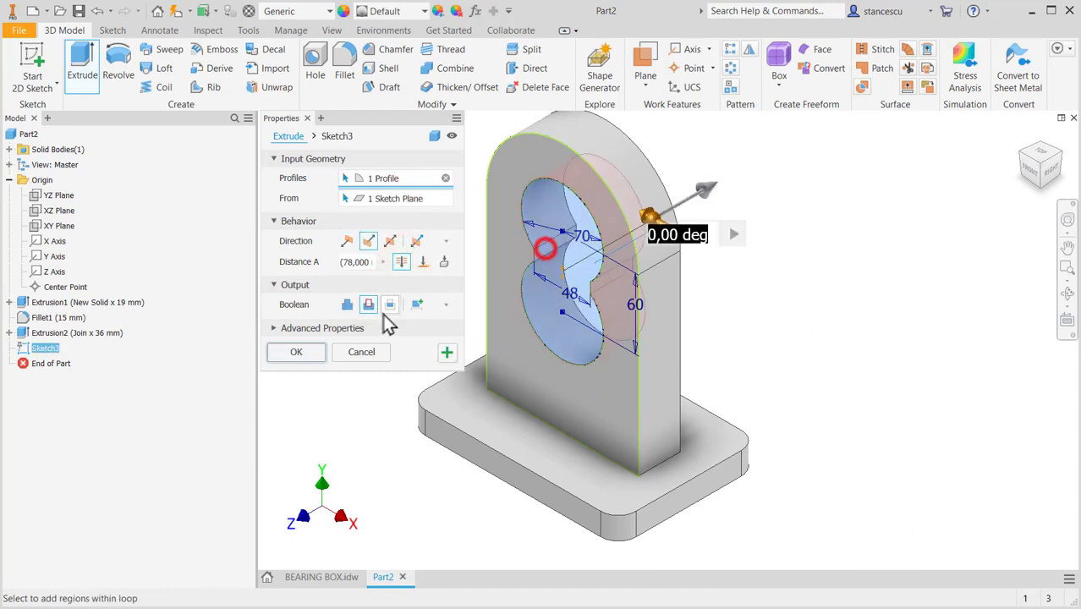
click(295, 351)
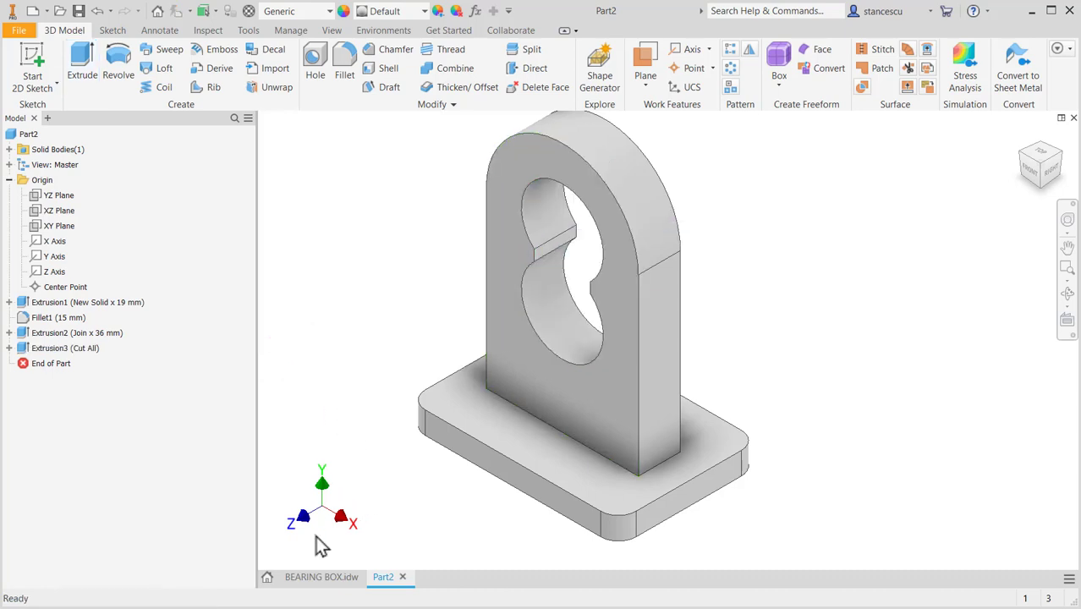
Step: Consult the base groove dimensions in the BEARING BOX drawing and start a sketch on the base plate's flat end face in Part2
click(315, 578)
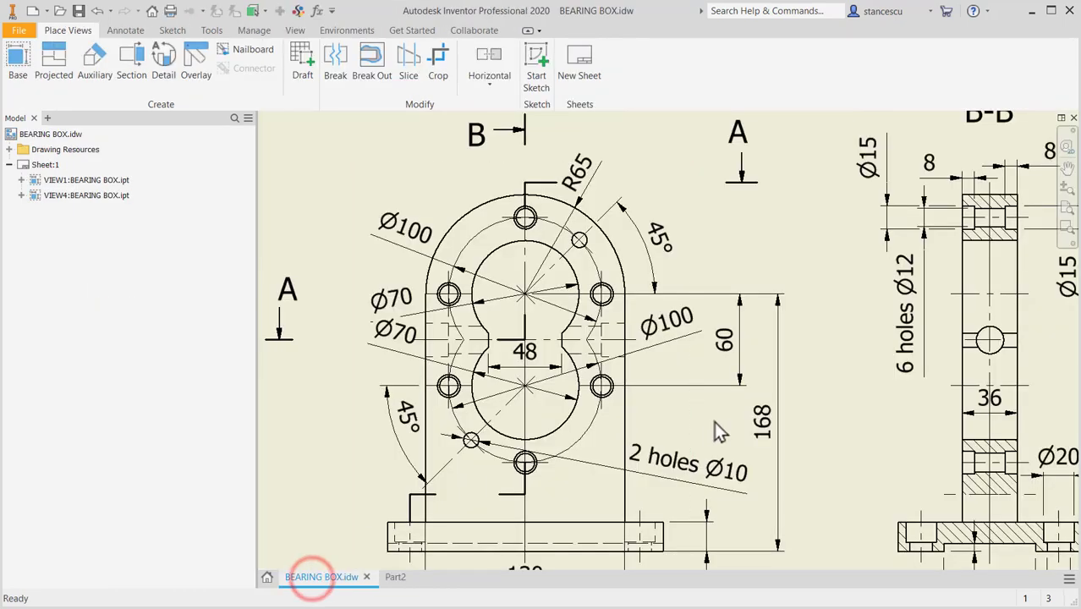
mouse_move(806, 449)
middle_down()
mouse_move(856, 415)
mouse_move(784, 415)
mouse_move(752, 372)
middle_up()
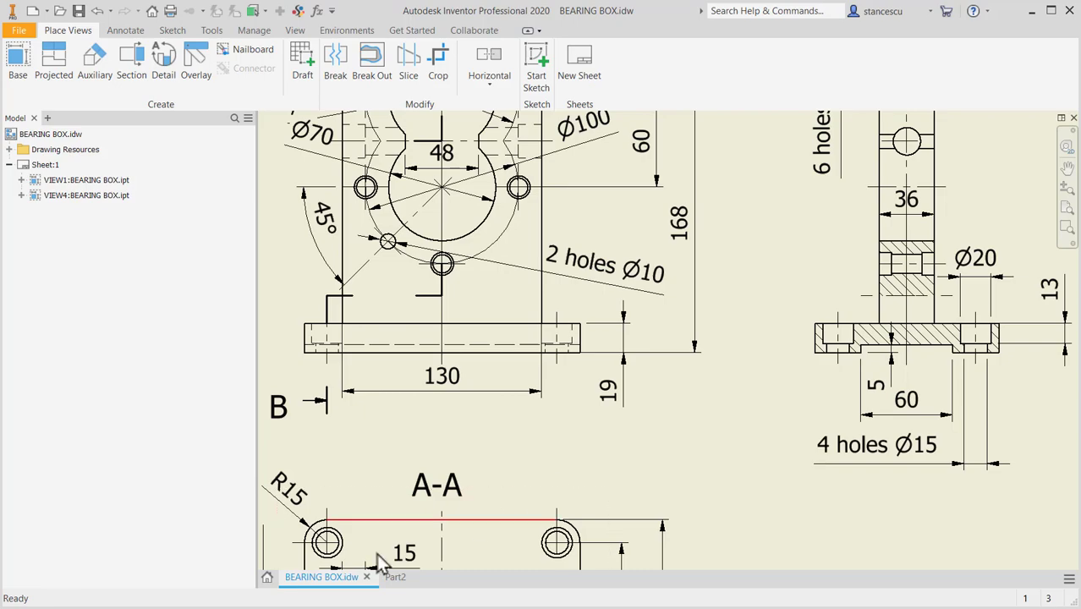
click(395, 577)
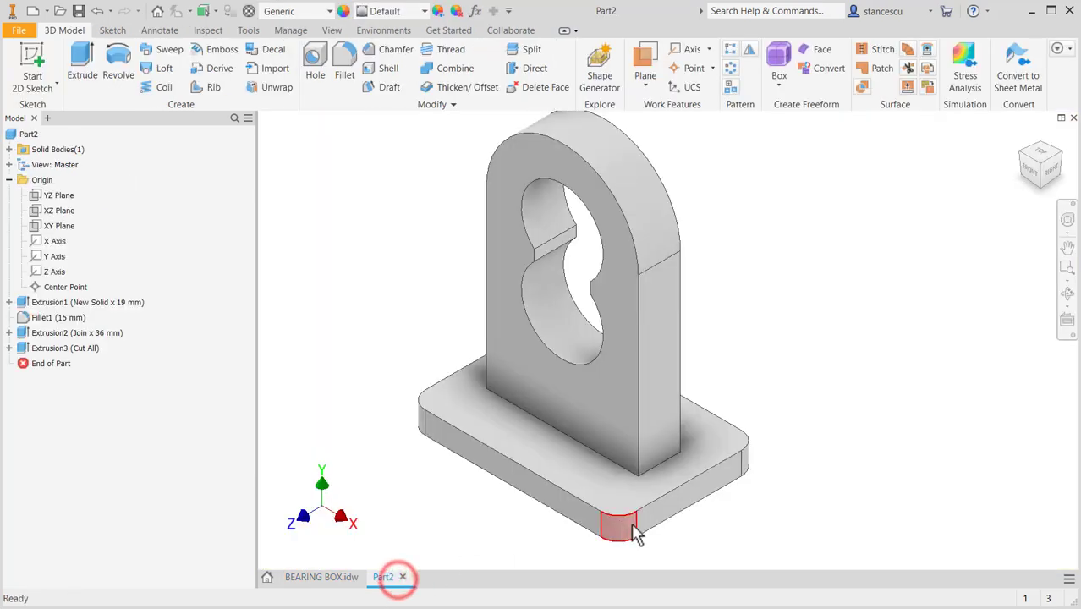
click(694, 498)
click(789, 487)
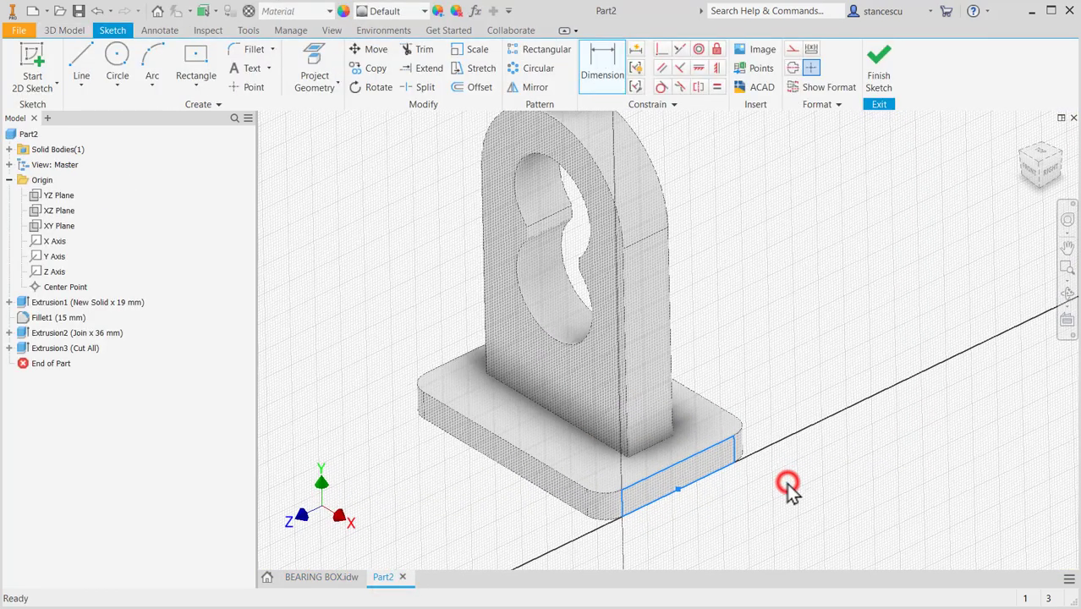
Step: Sketch a rectangle 60 mm wide and 5 mm high just below the base plate's end face
click(197, 84)
click(211, 118)
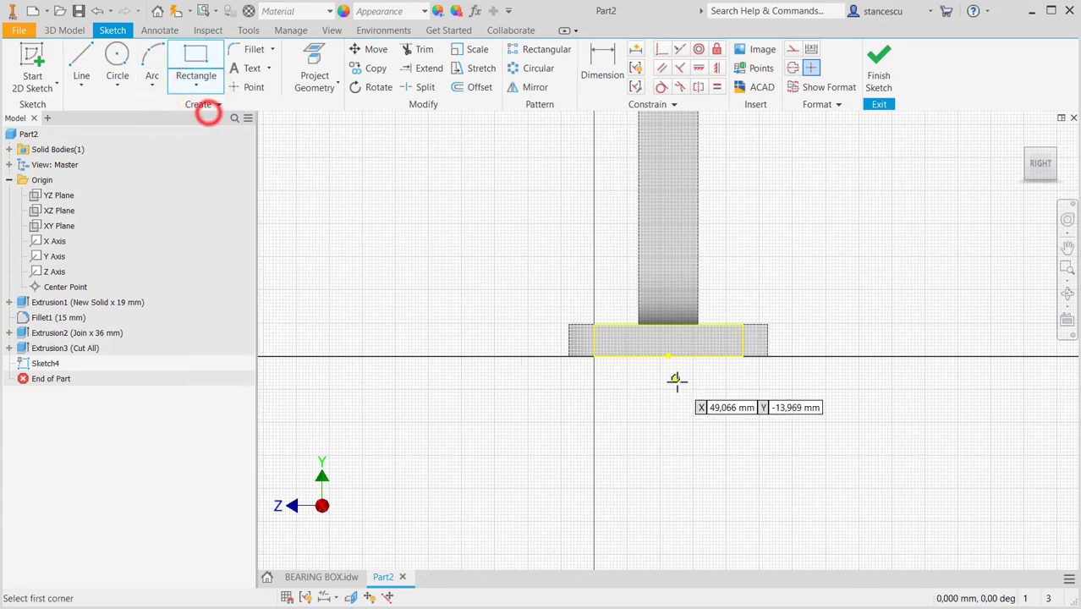
click(662, 434)
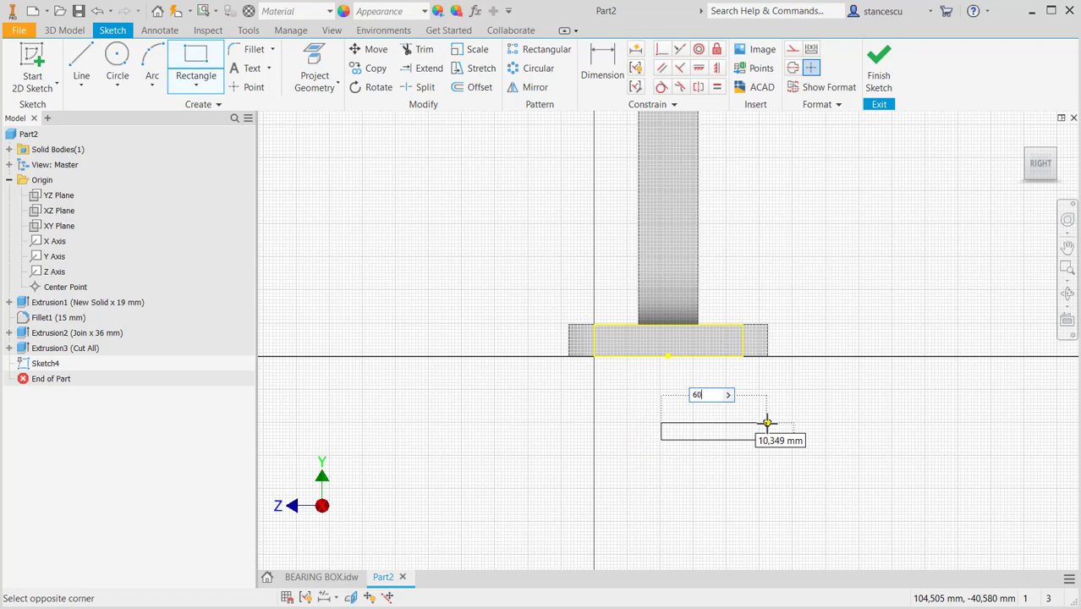
text(60)
key(Tab)
text(5)
key(Return)
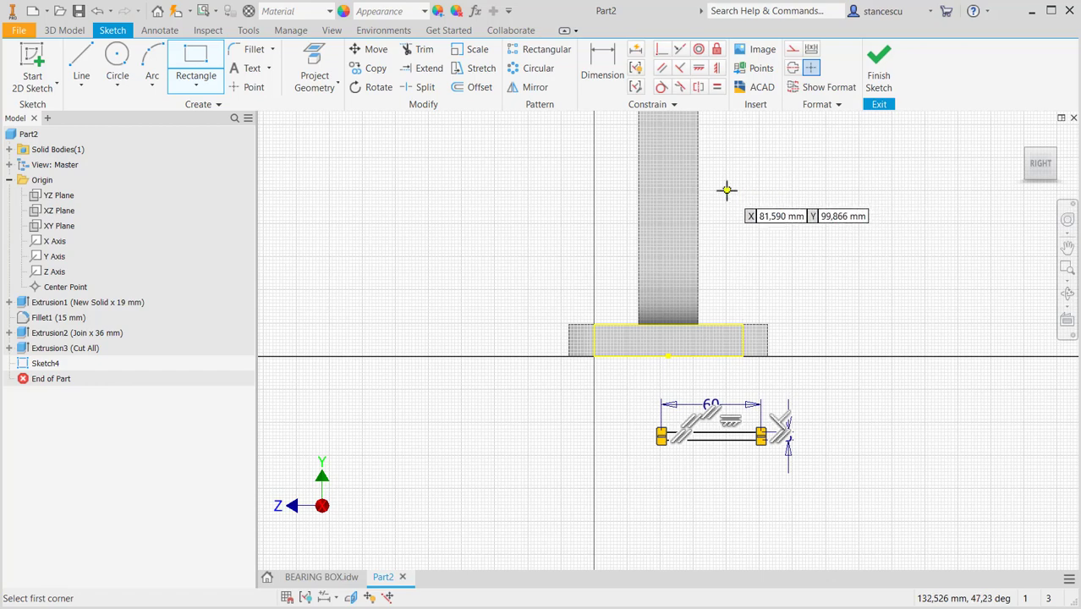
key(Escape)
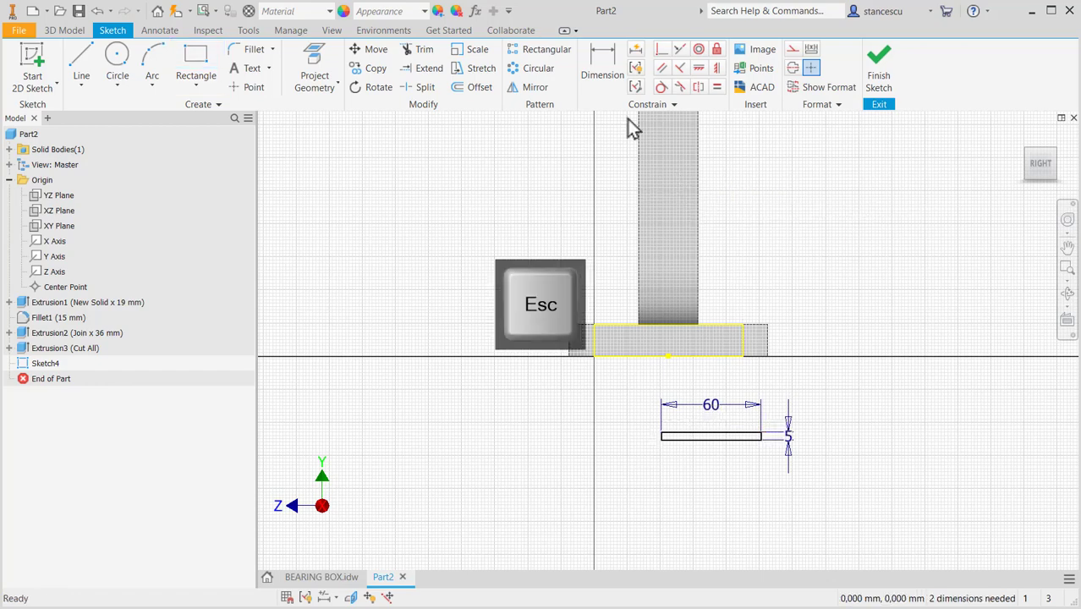
Step: Make the midpoint of the rectangle's lower edge coincident with the midpoint of the base's bottom edge and finish the sketch
click(661, 51)
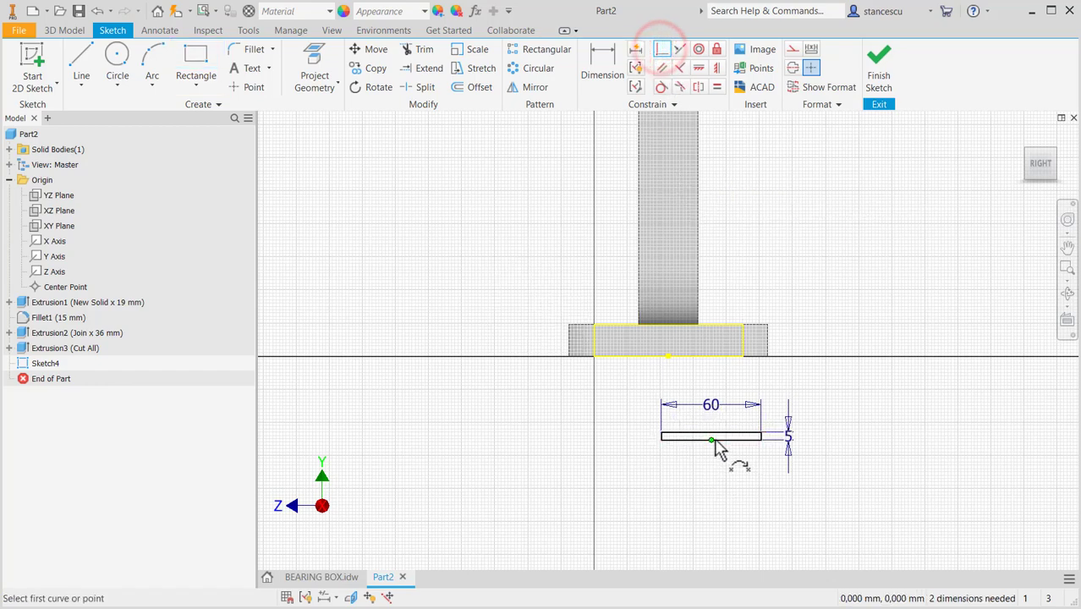
click(712, 438)
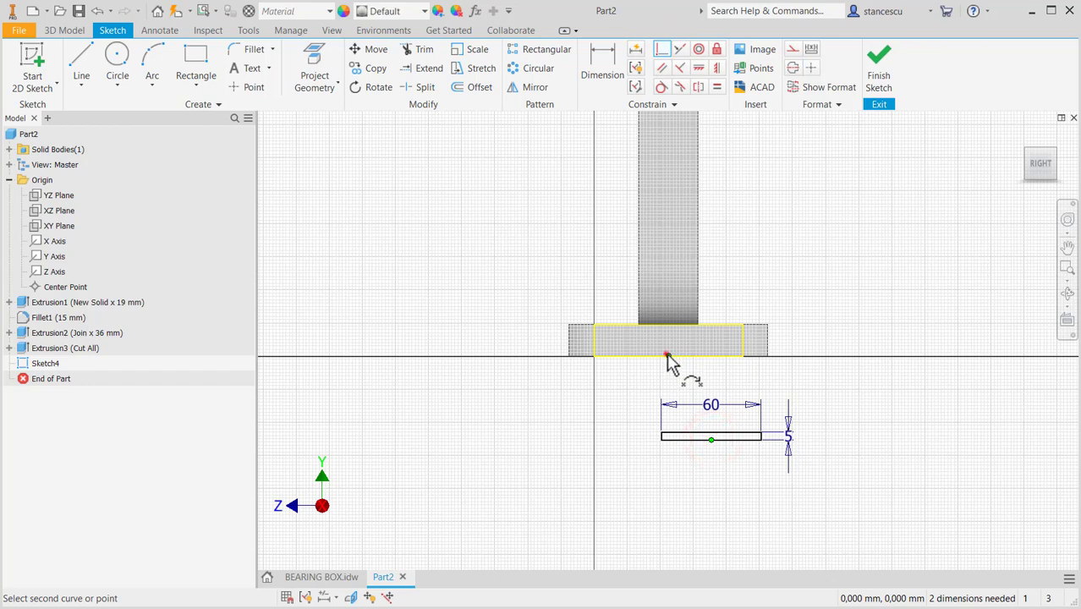
click(668, 356)
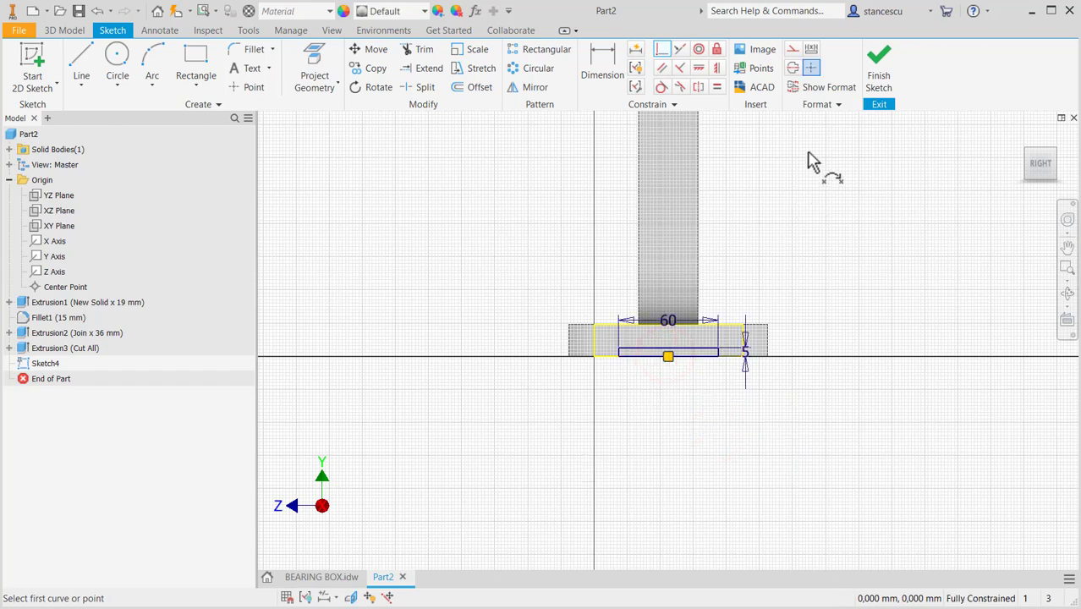
click(879, 63)
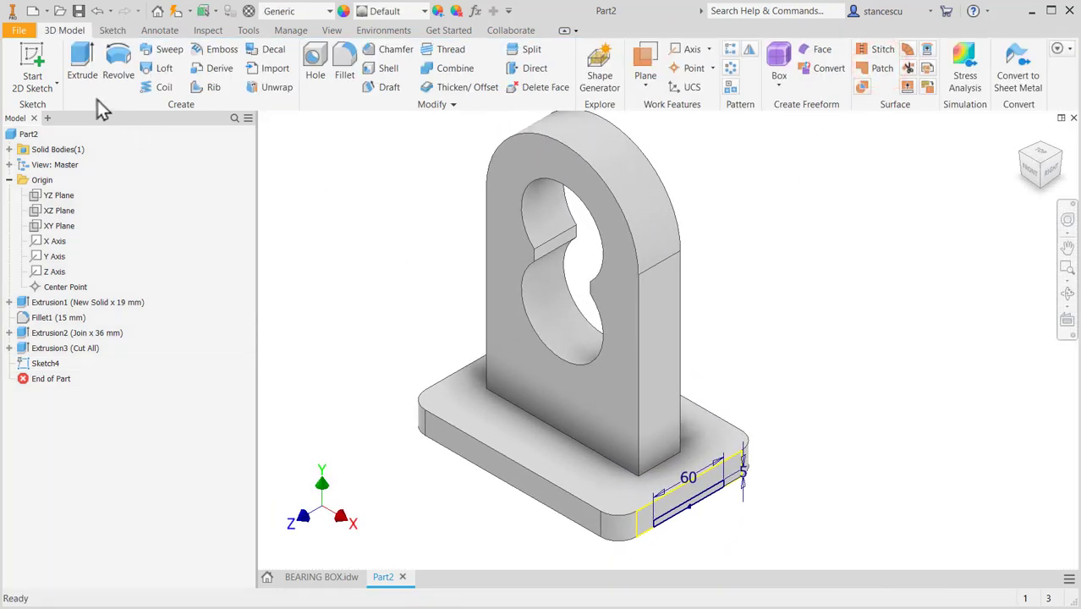
Step: Extrude the 60 by 5 mm rectangle as a cut through all along the underside of the base
click(78, 59)
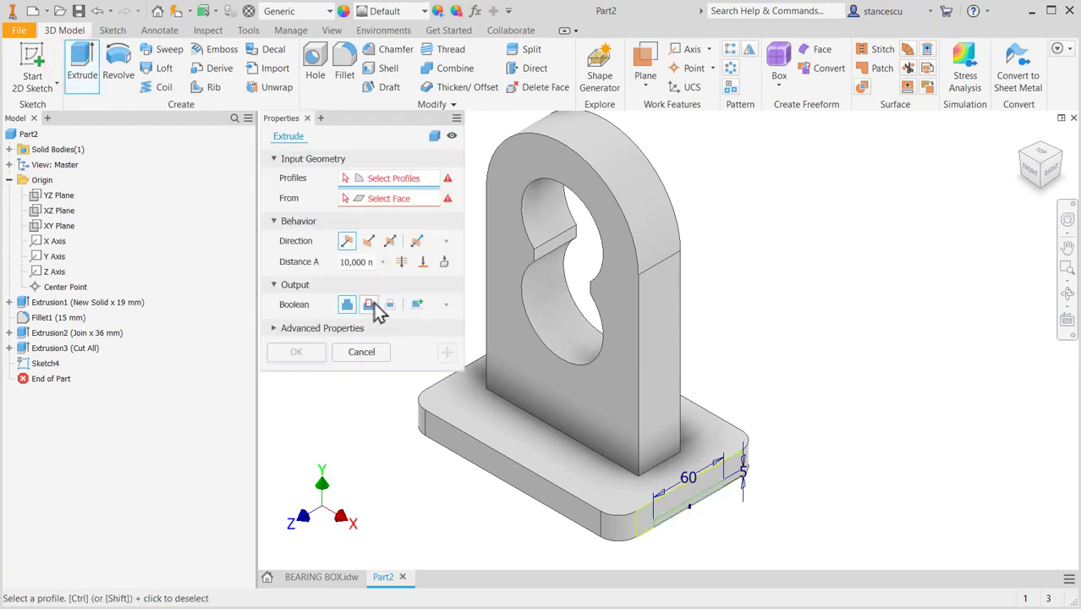
click(370, 304)
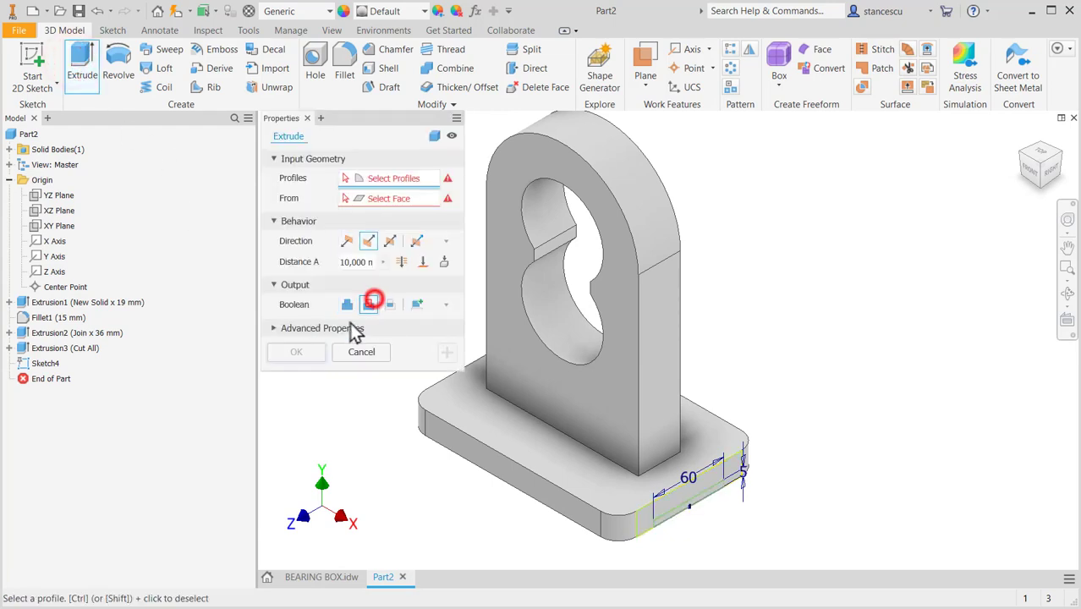
click(674, 531)
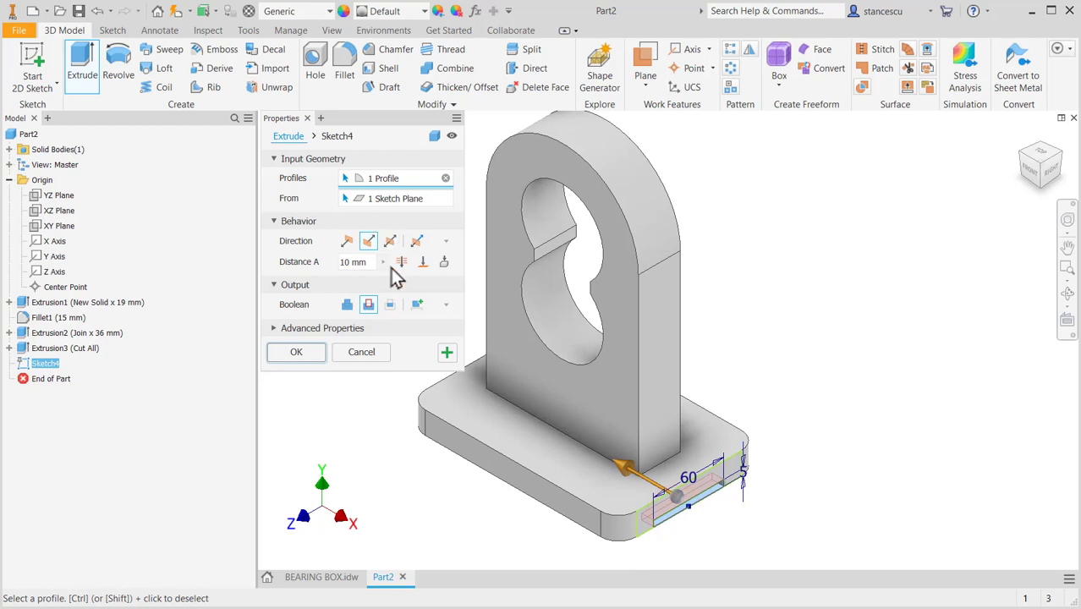
click(403, 263)
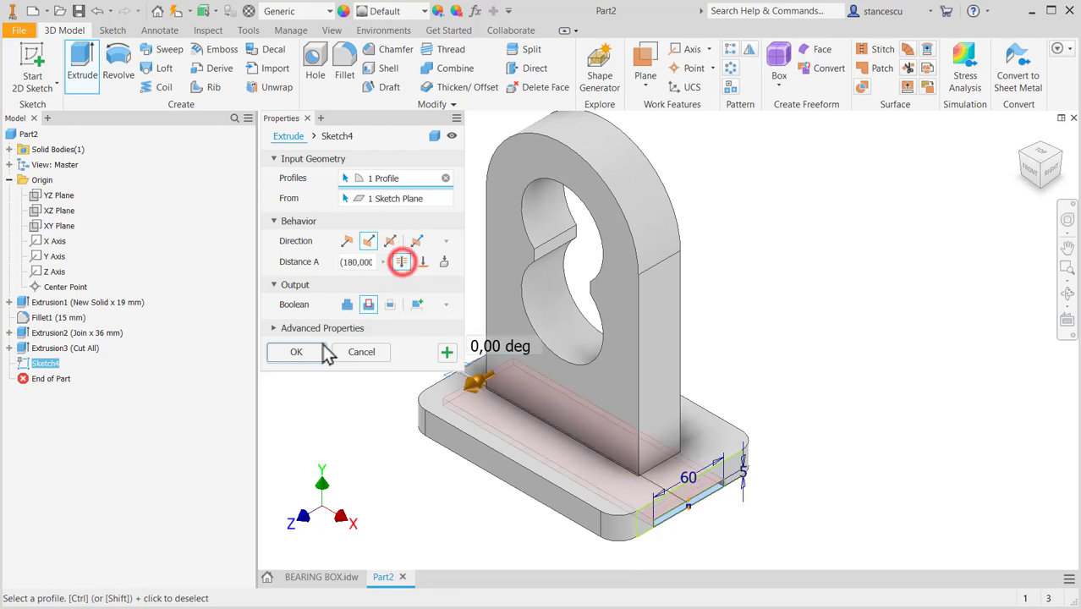
click(296, 351)
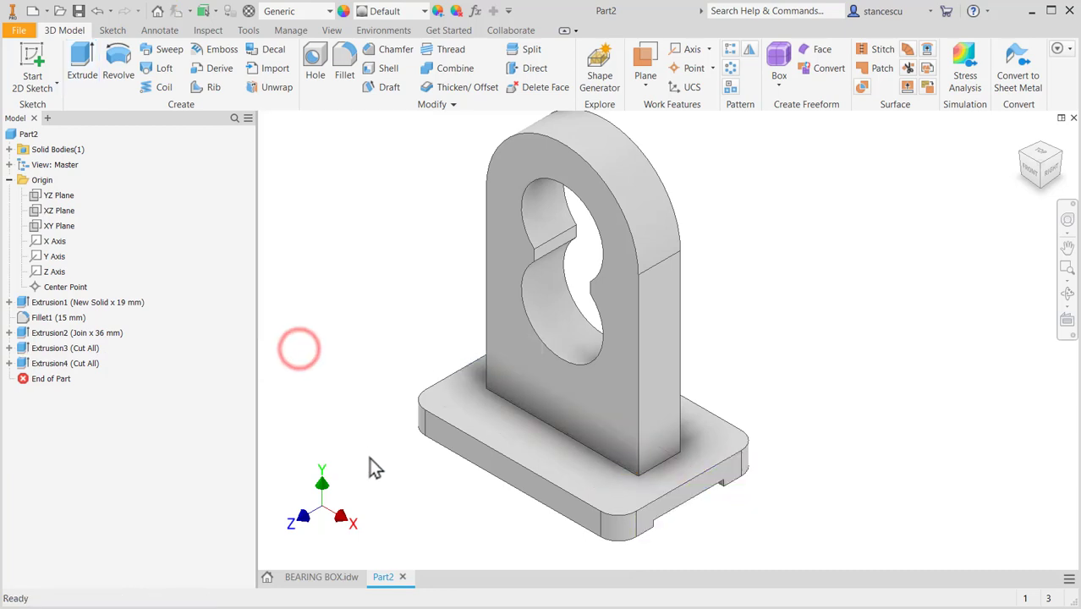
mouse_move(369, 466)
shift+middle_down()
mouse_move(374, 407)
mouse_move(552, 266)
mouse_move(516, 309)
mouse_move(507, 362)
mouse_move(510, 333)
mouse_move(526, 442)
shift+middle_up()
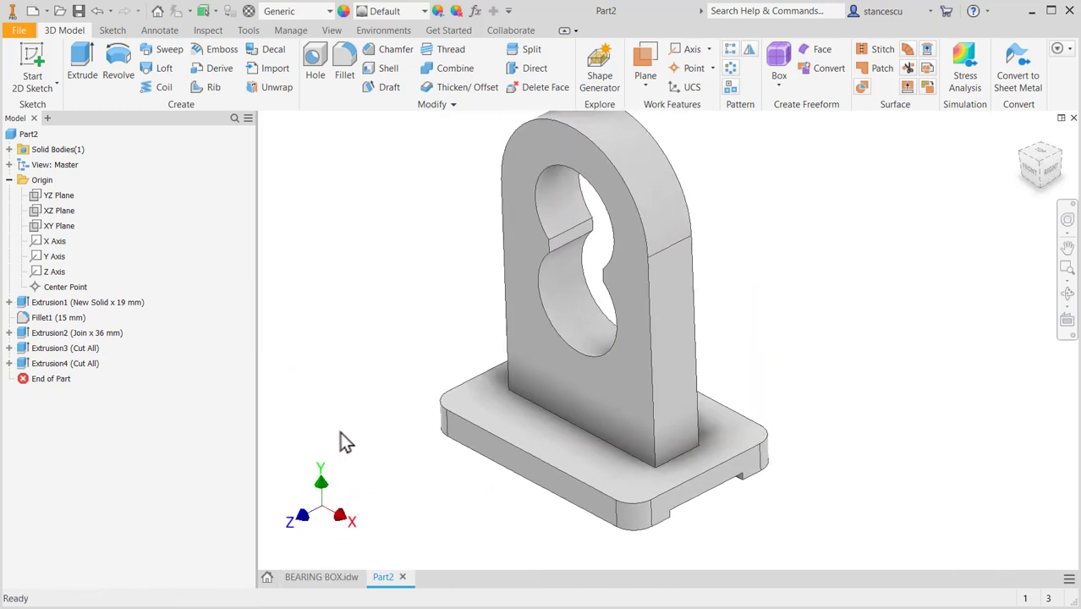
key(F6)
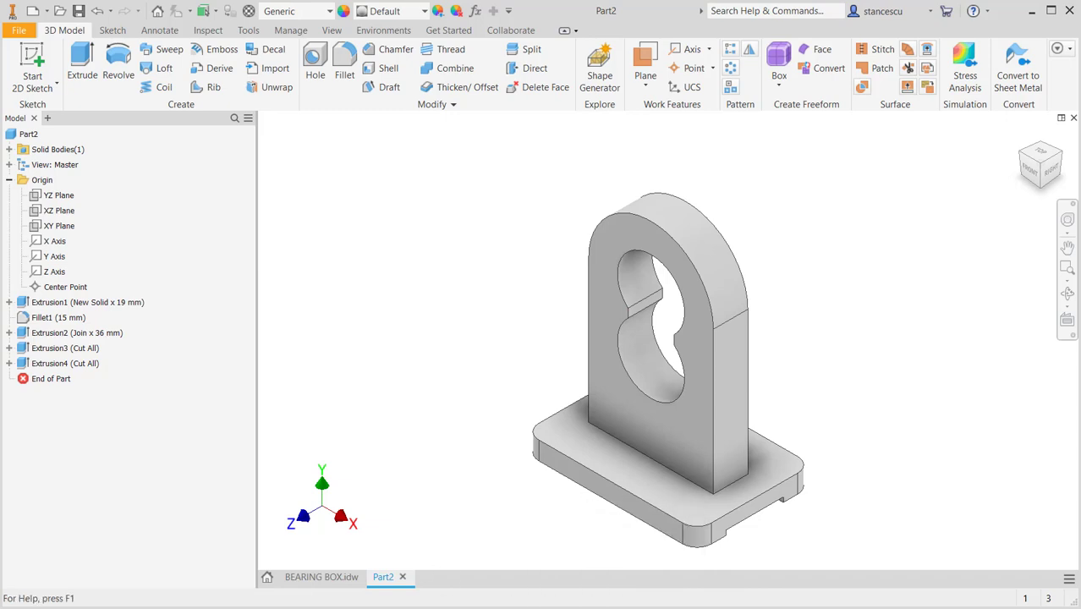
Step: Consult the upright's hole layout in the BEARING BOX drawing and start a sketch on the upright's front face in Part2
click(331, 579)
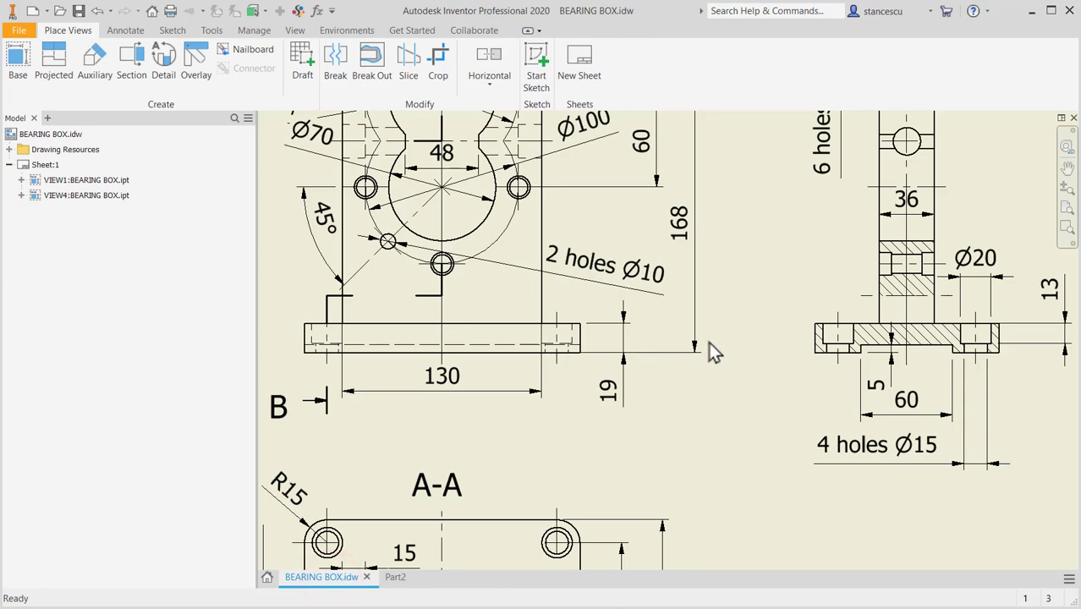
mouse_move(711, 351)
middle_down()
mouse_move(743, 460)
mouse_move(742, 560)
mouse_move(726, 520)
middle_up()
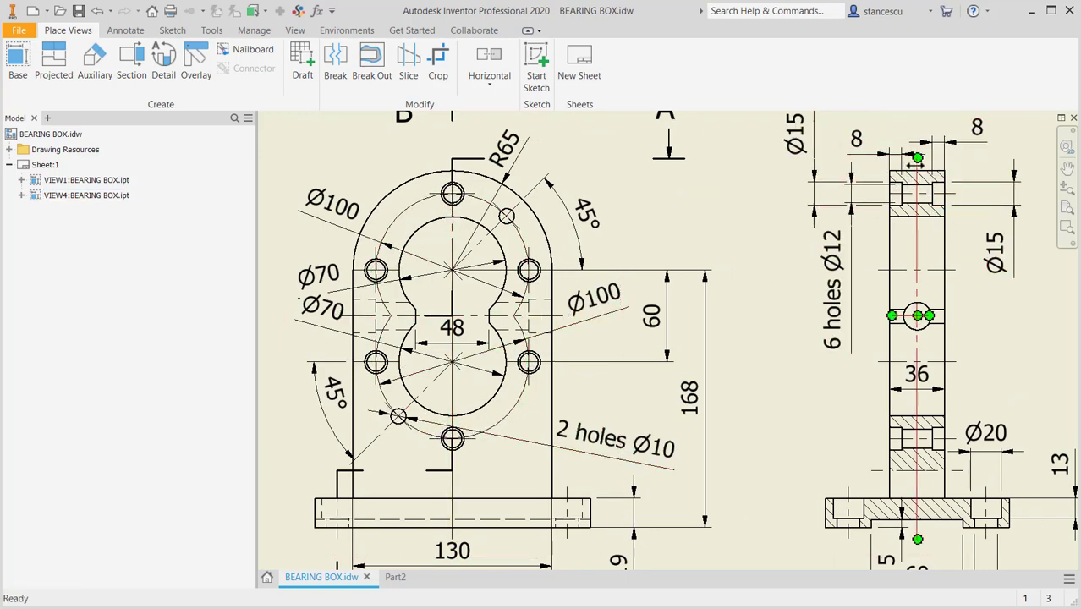
middle_drag(767, 234, 789, 283)
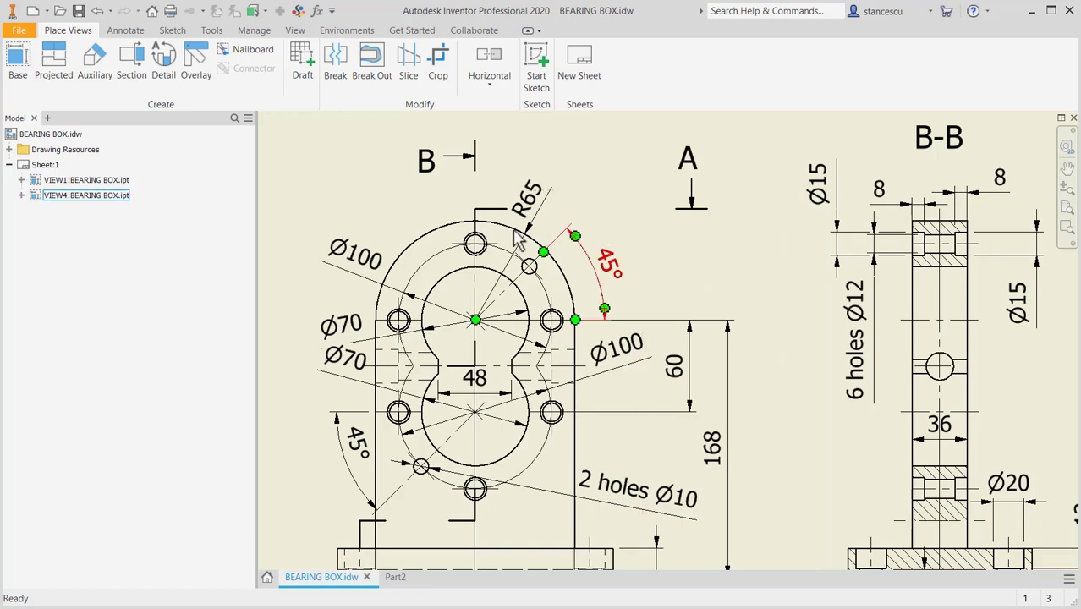
click(396, 578)
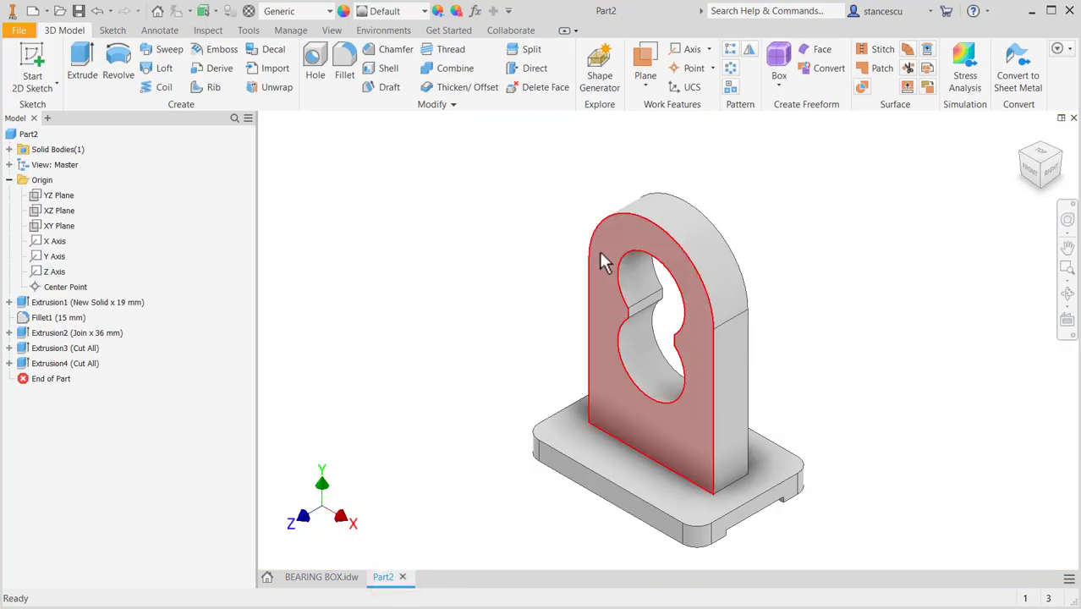
click(629, 235)
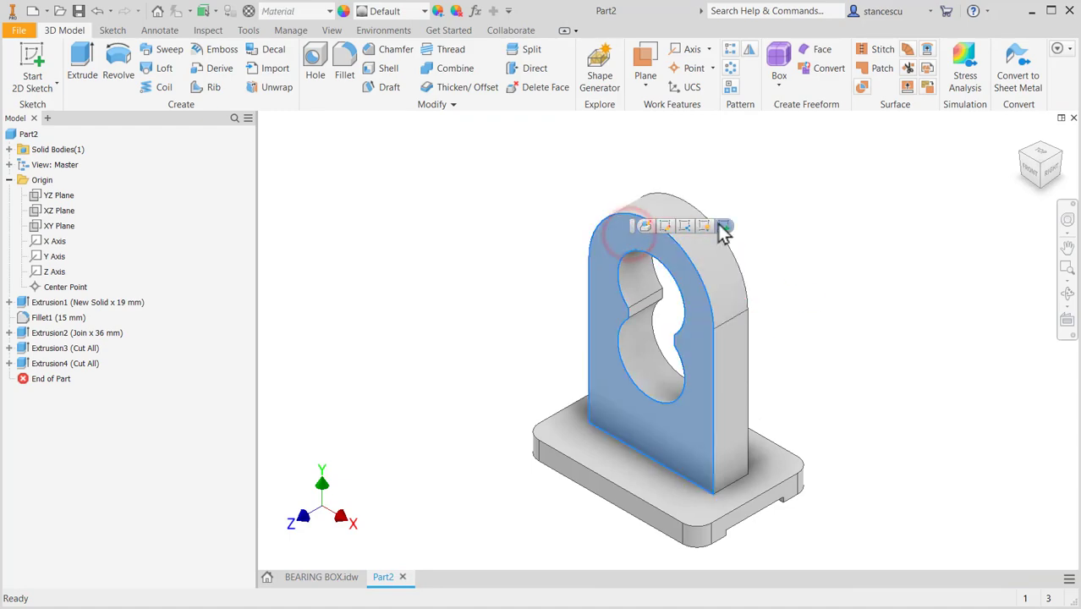
click(717, 222)
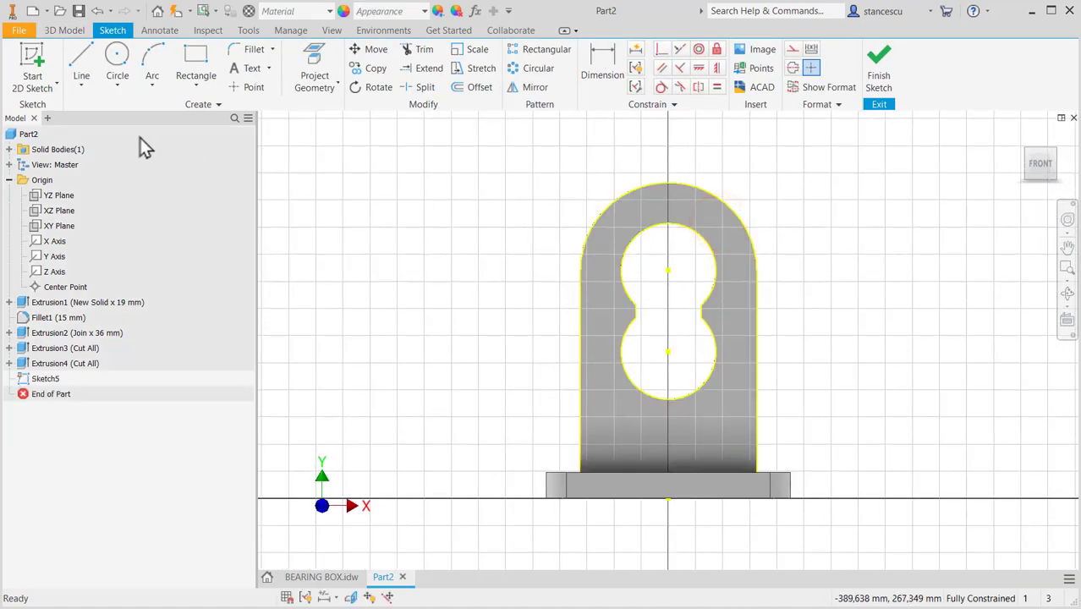
Step: Place a sketch point between the upper bore and the upright's right edge and align it horizontally with the upper bore's centre
click(245, 88)
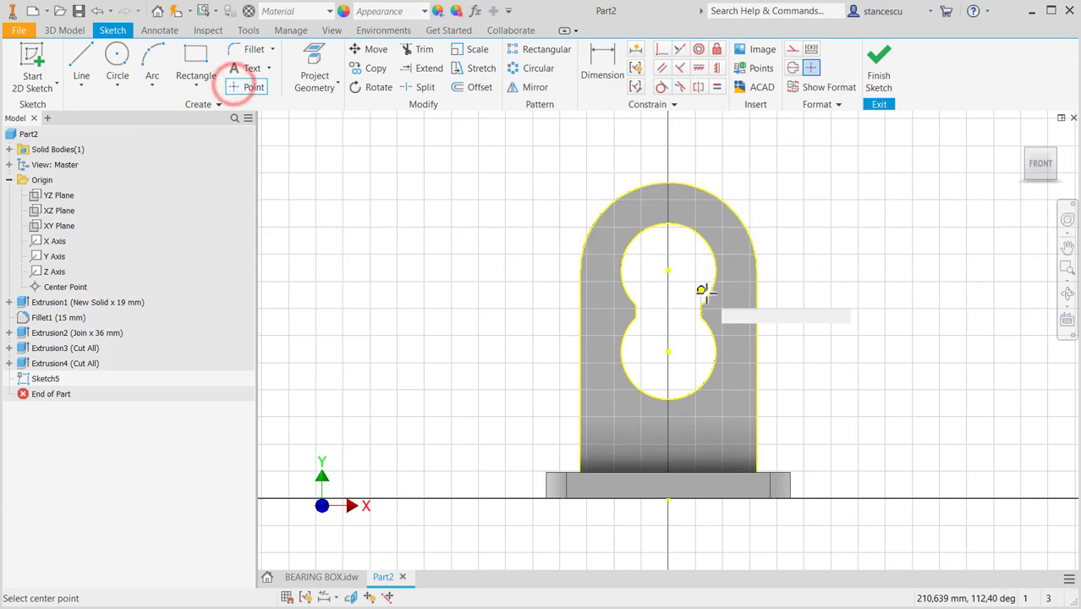
click(736, 279)
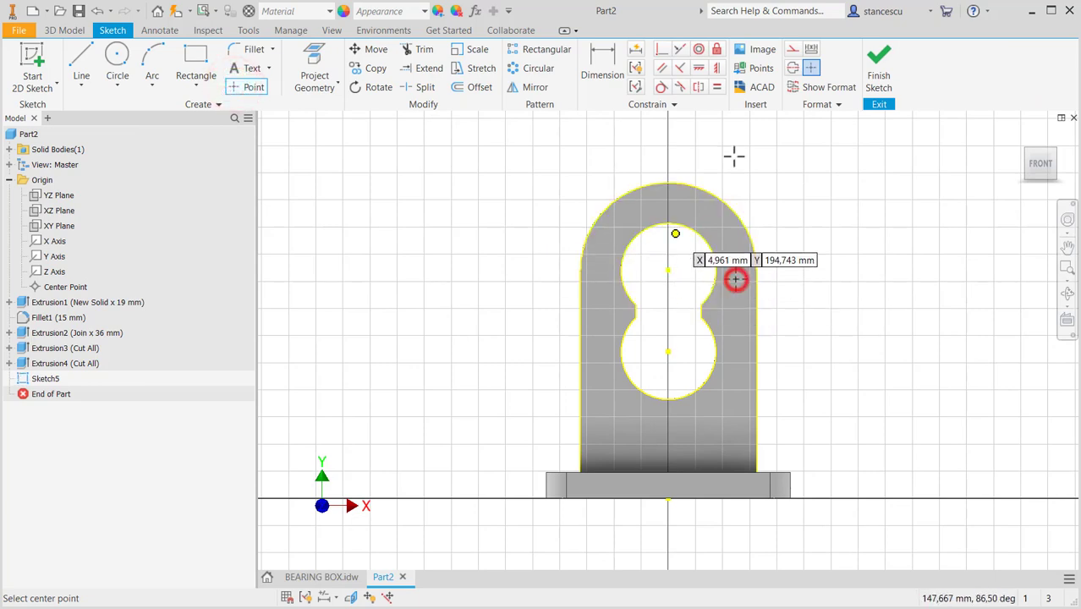
click(698, 67)
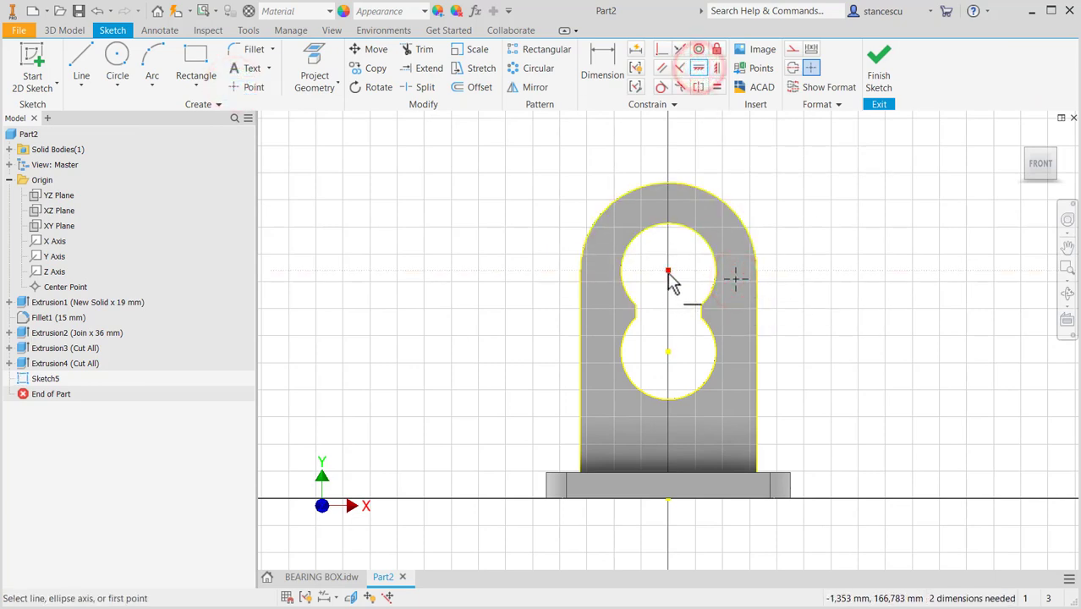
click(668, 271)
click(735, 280)
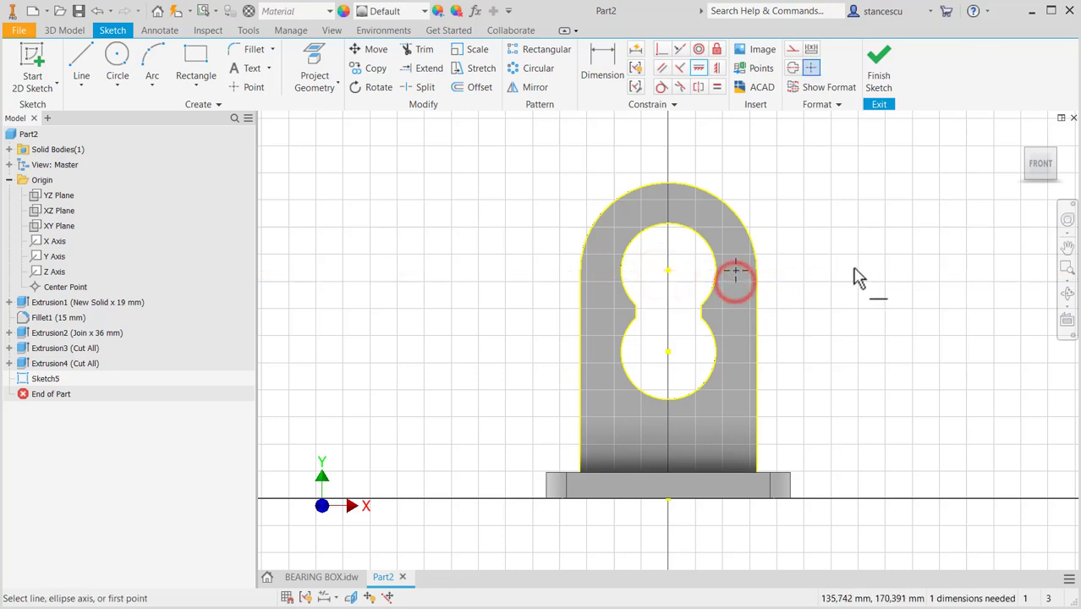
Step: Dimension the horizontal distance from the upper bore's centre to the point as 50 mm and recheck the hole positions in the drawing
click(600, 61)
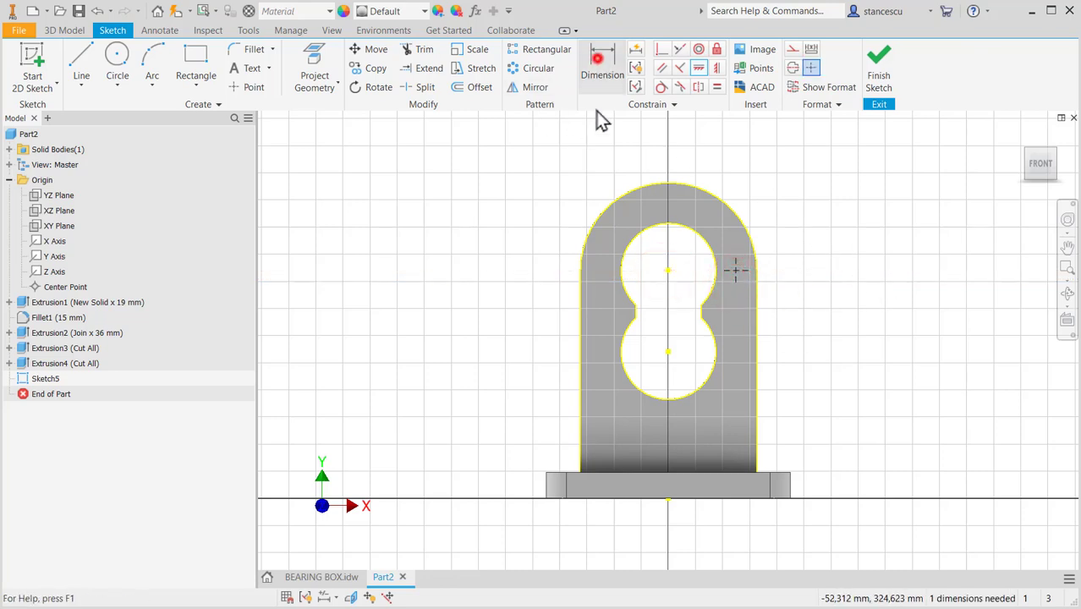
click(668, 271)
click(735, 270)
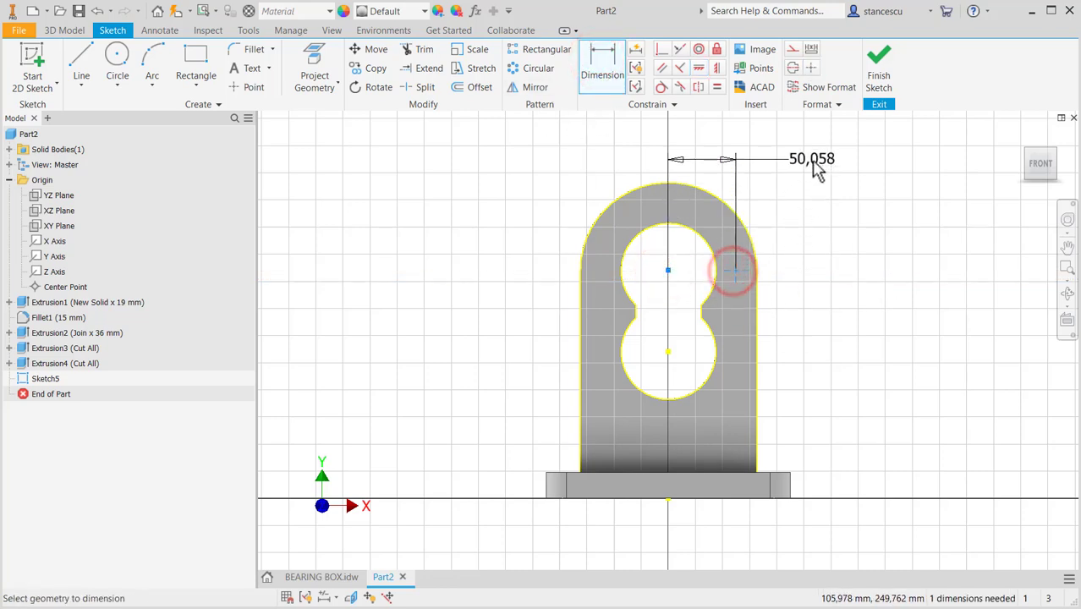
click(813, 166)
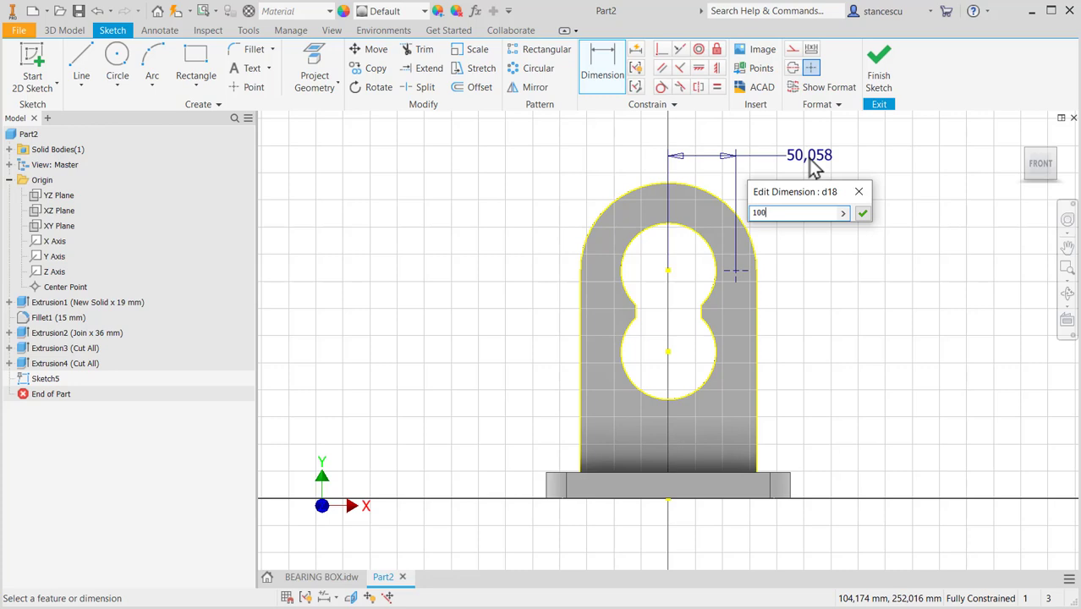
key(Return)
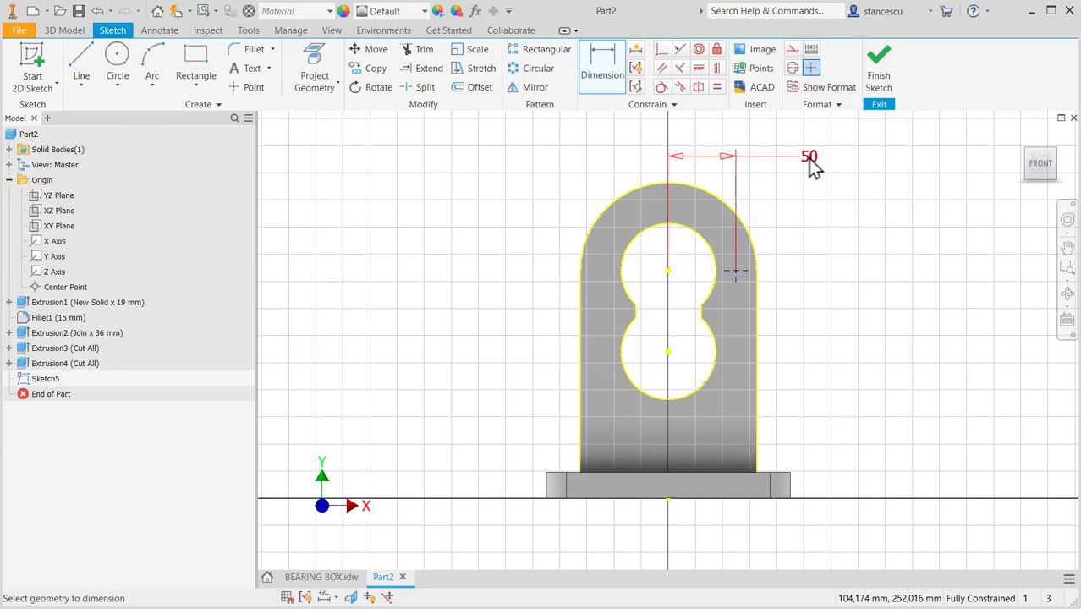
click(339, 578)
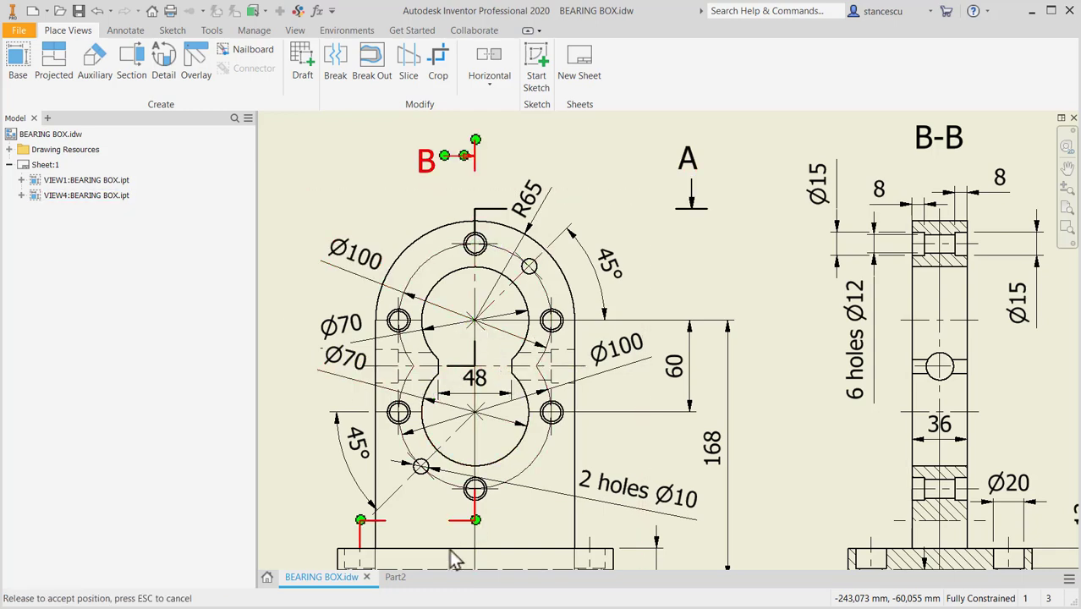
click(394, 576)
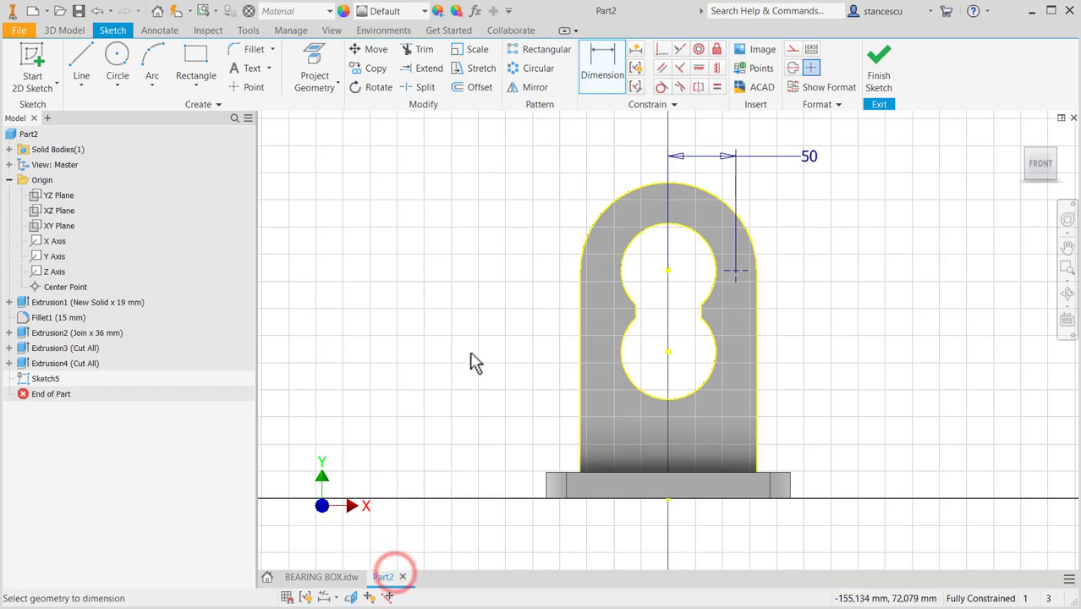
Step: Finish the sketch and set up a counterbore hole through all on the sketched point with a 12 mm hole diameter
click(878, 66)
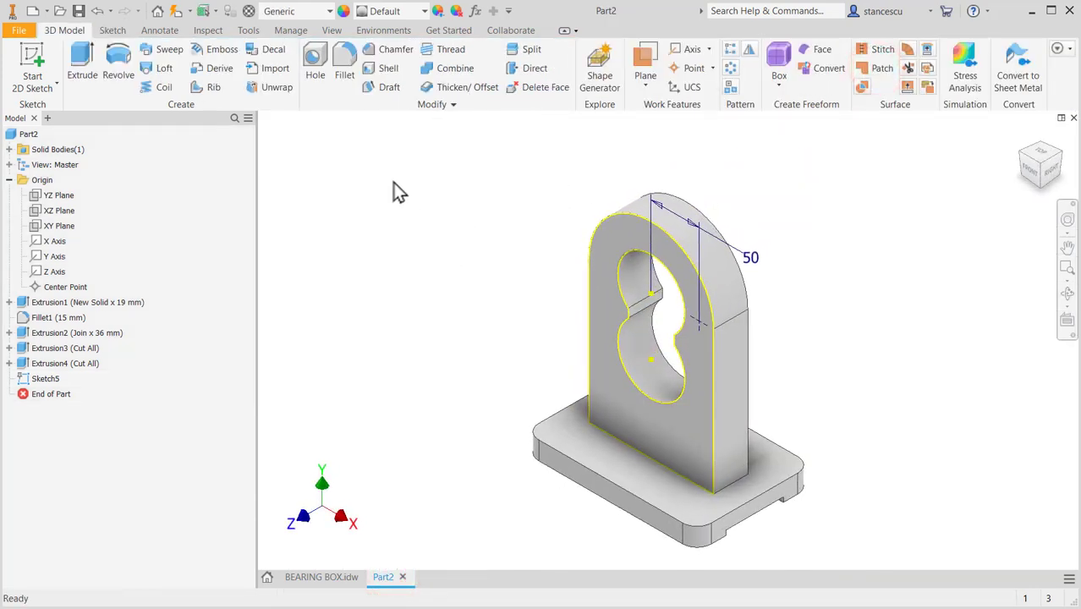
click(314, 57)
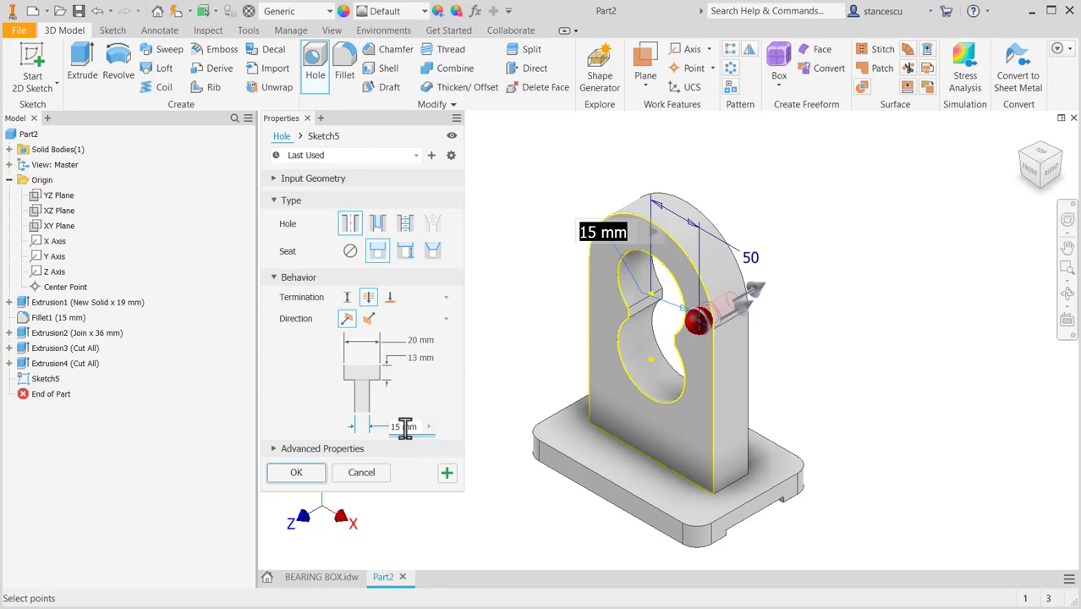
text(12)
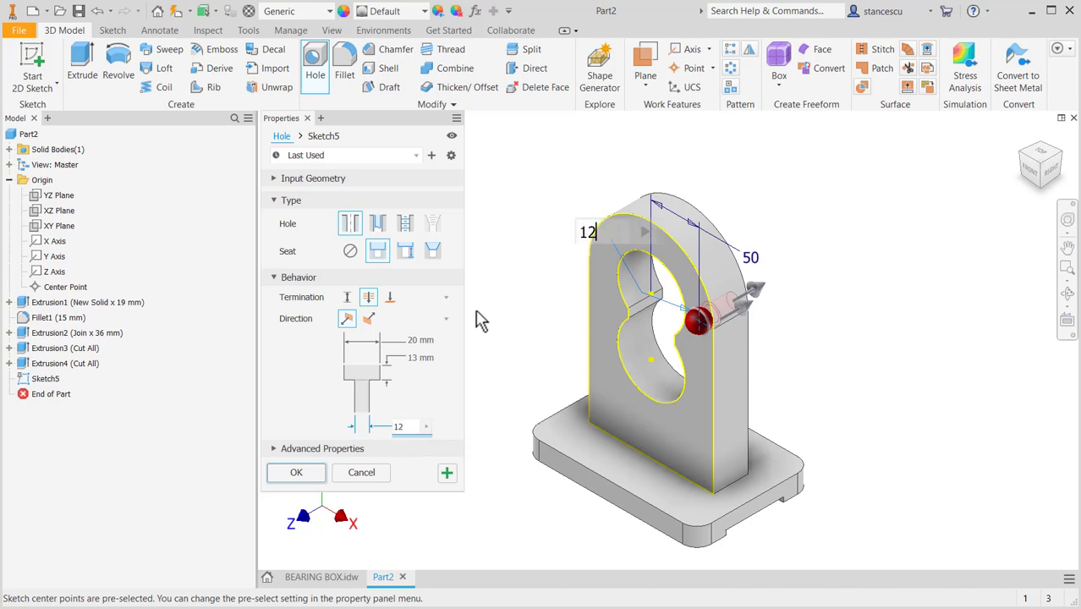
key(Return)
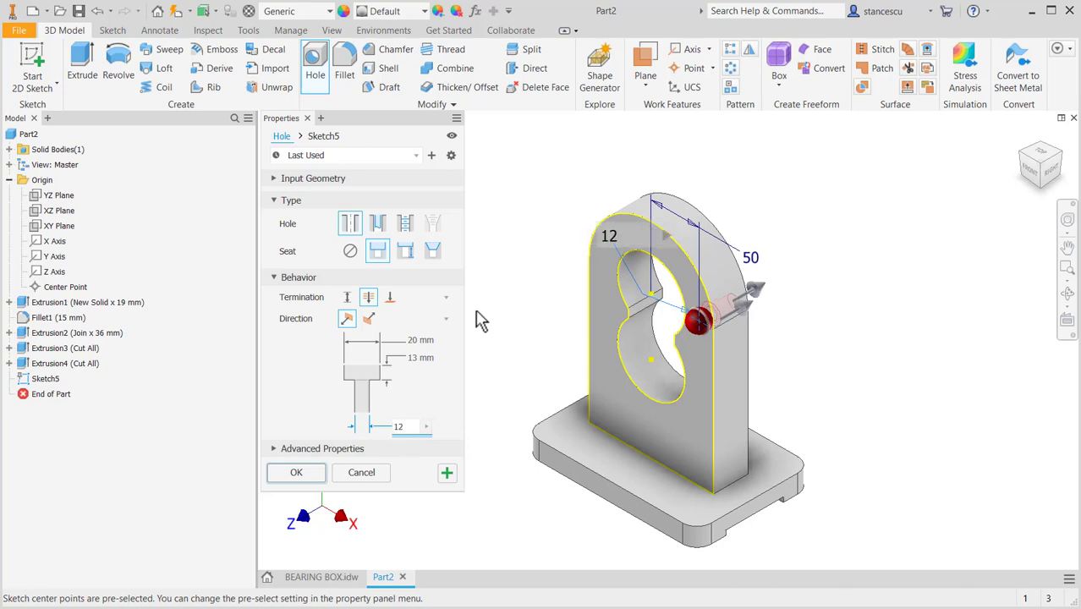
Step: Set the counterbore to 15 mm diameter and 8 mm depth and create the hole
click(421, 343)
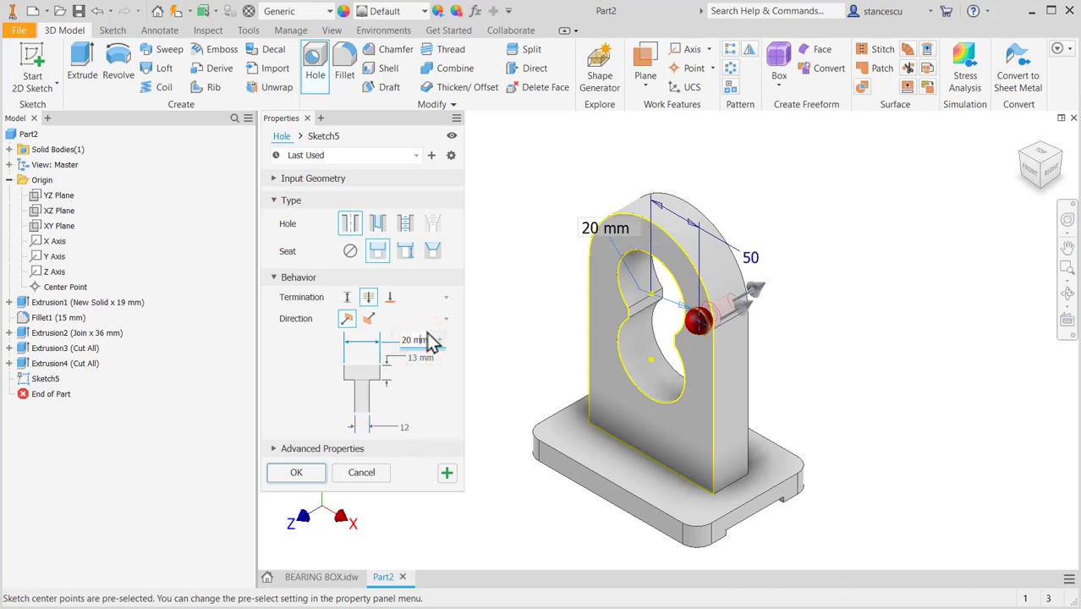
click(431, 347)
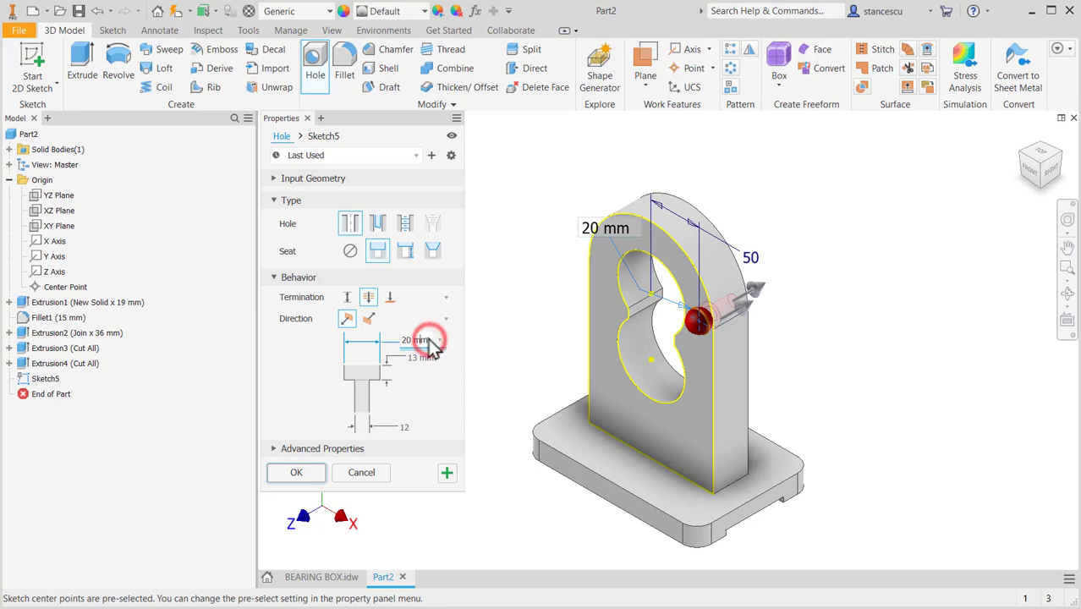
click(432, 347)
click(429, 346)
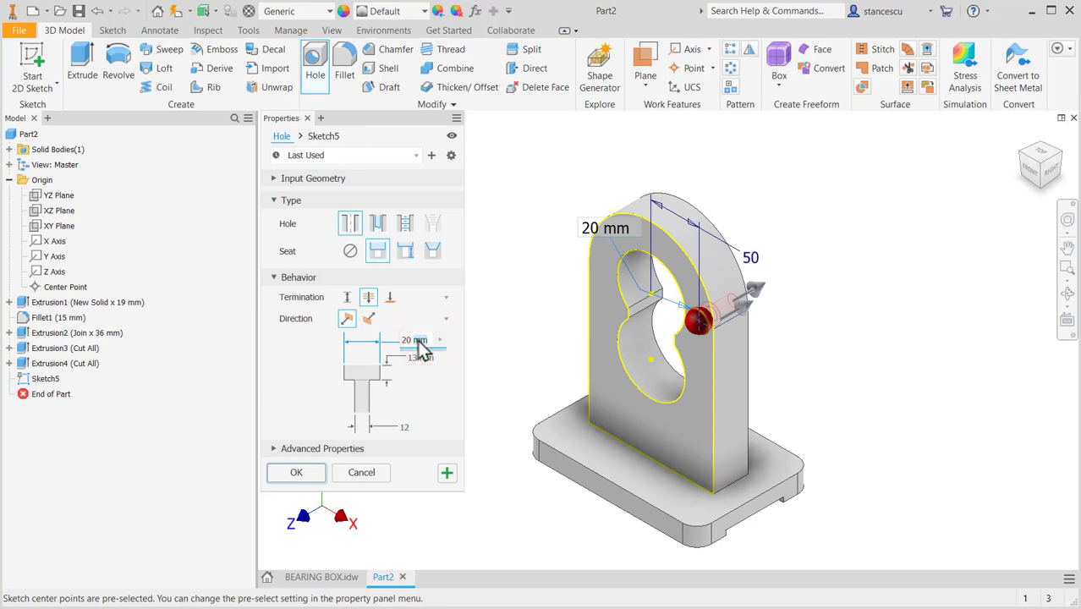
key(BackSpace)
key(BackSpace)
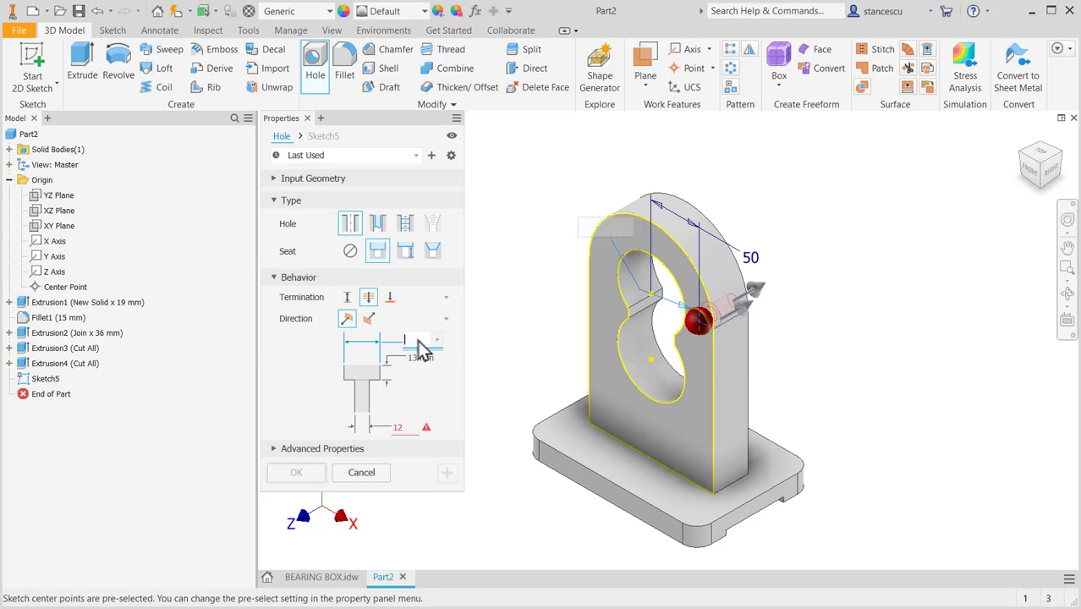
text(15)
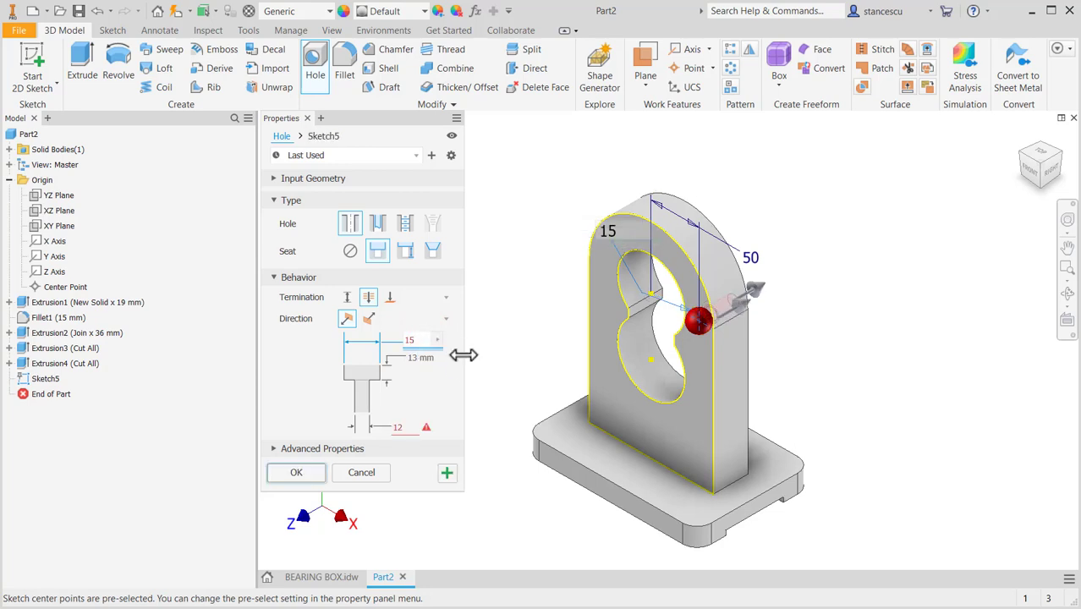
click(416, 356)
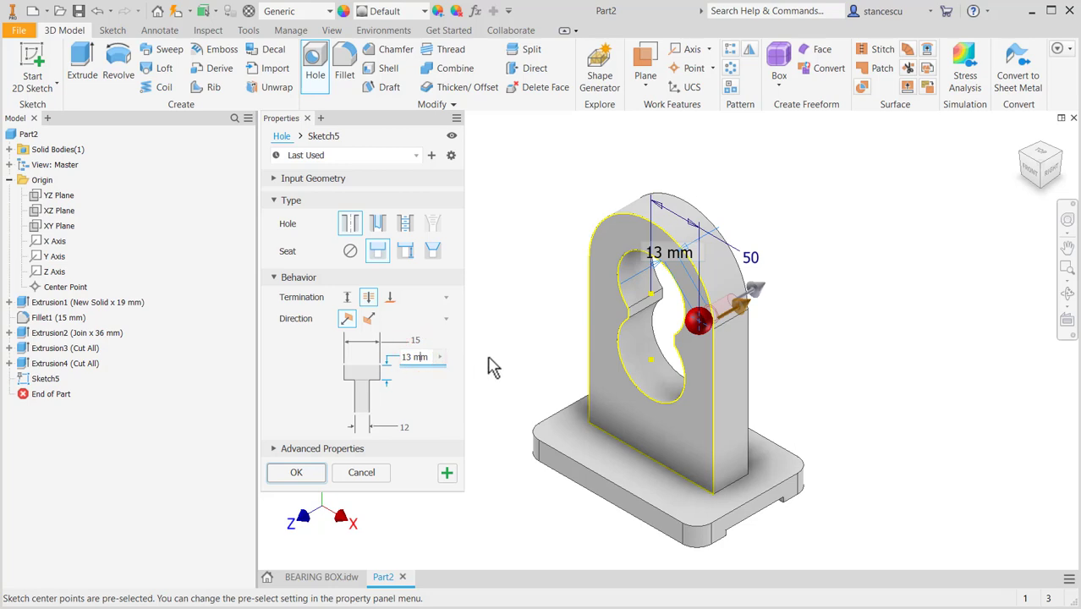
text(8)
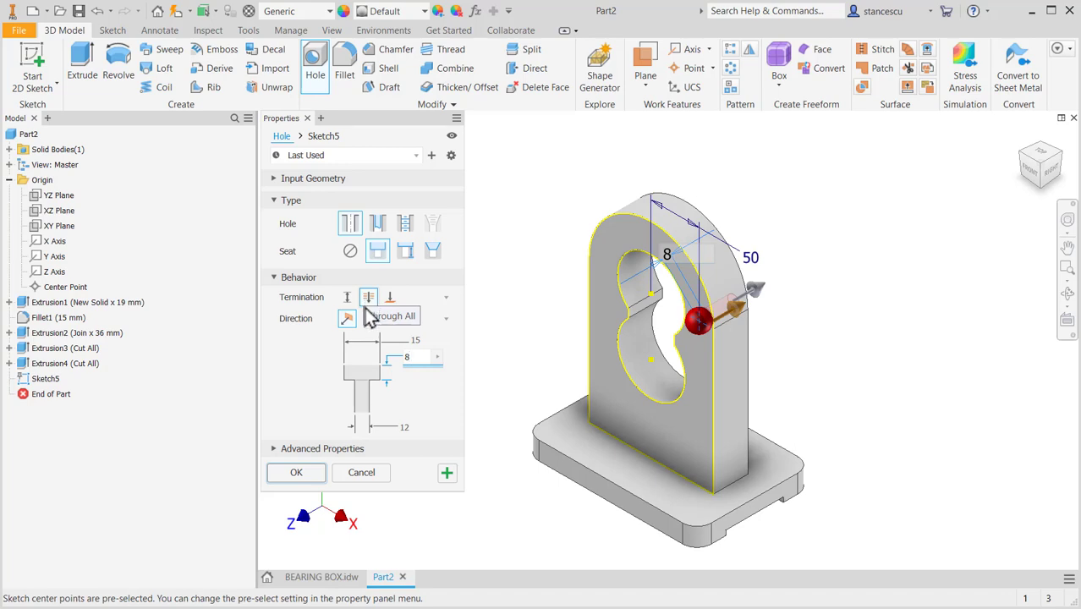
click(313, 475)
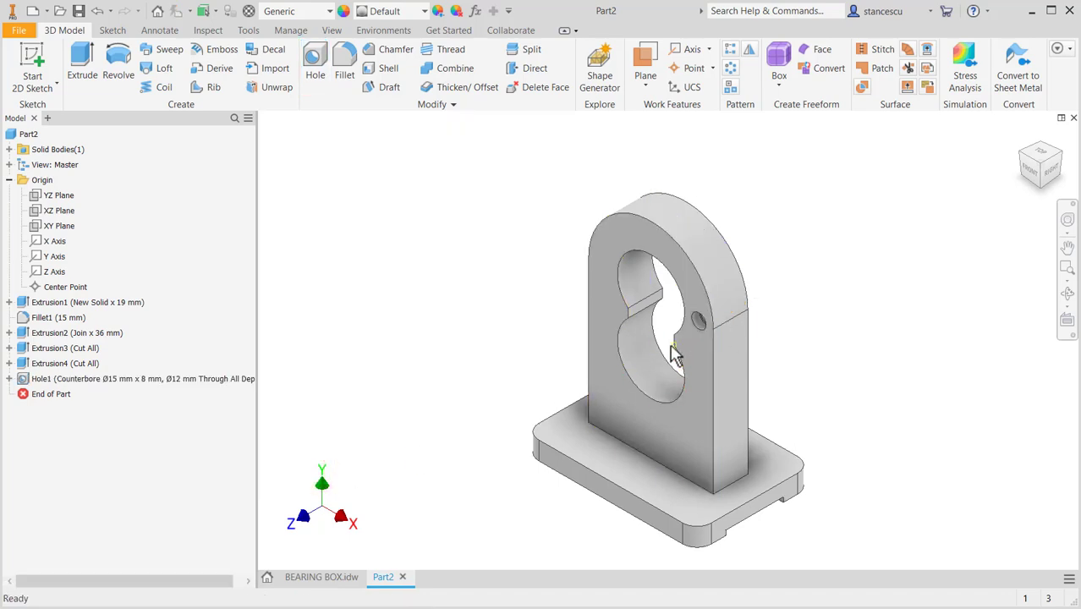
Step: Set up a simple hole for the upright's back face with no seat, distance termination, a flat drill point and 15 mm diameter
scroll(691, 341, up, 5)
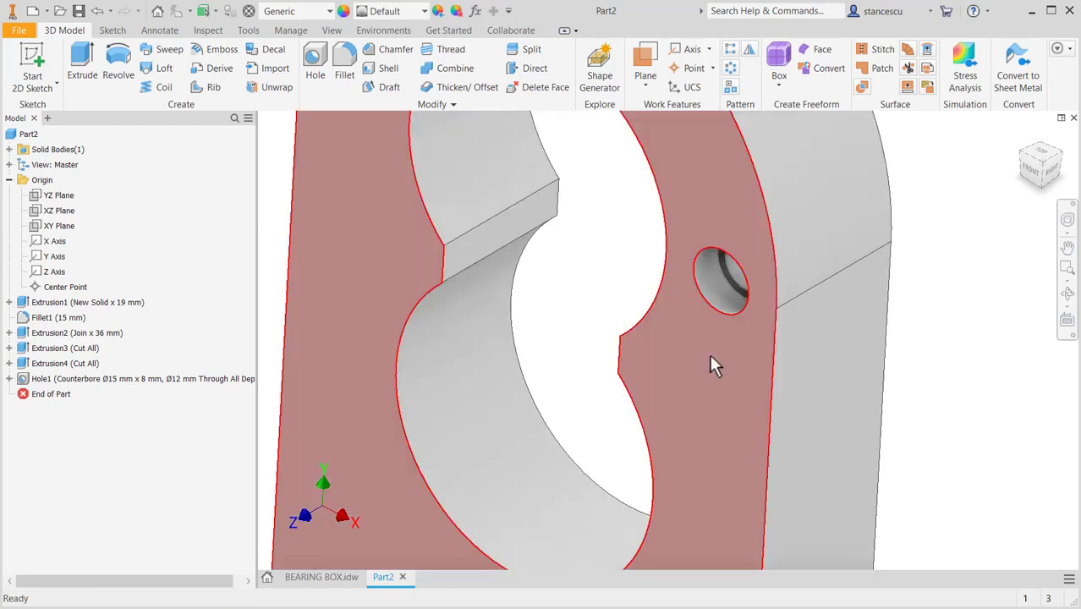
shift+middle_drag(710, 354, 578, 367)
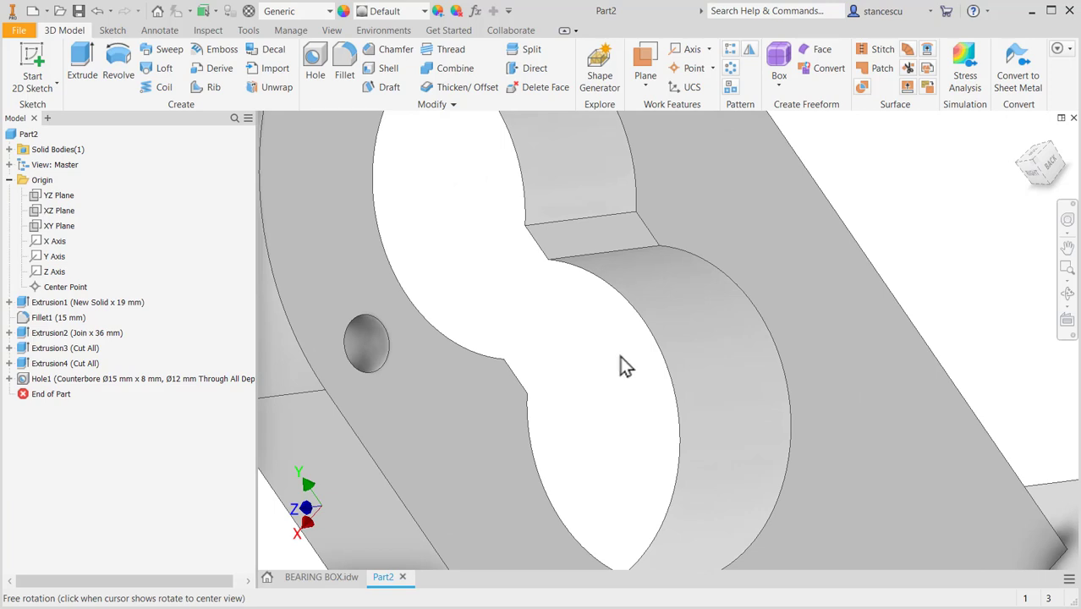
click(313, 59)
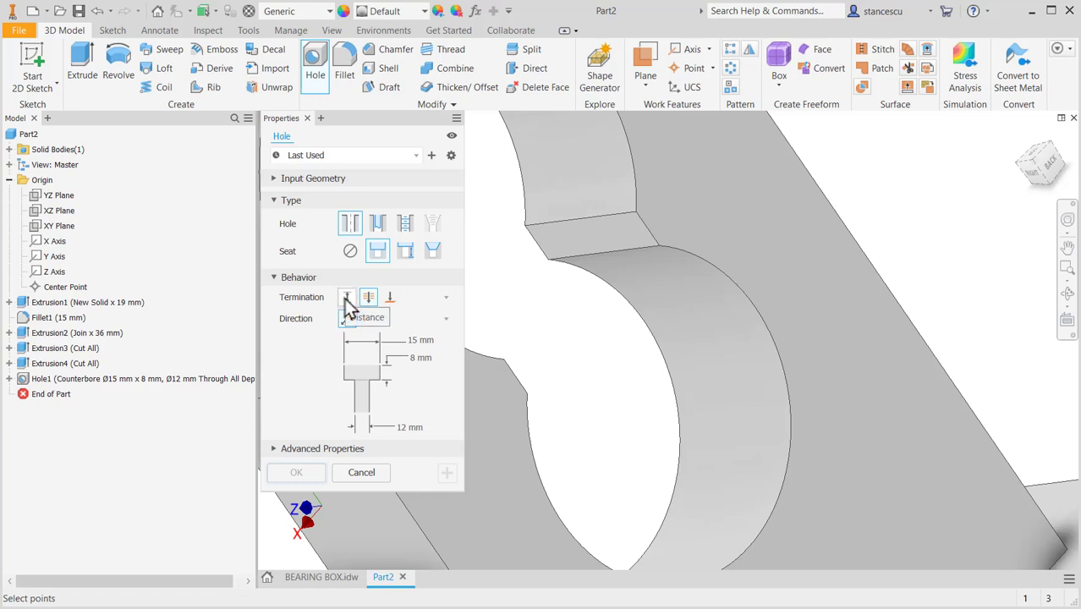
click(350, 252)
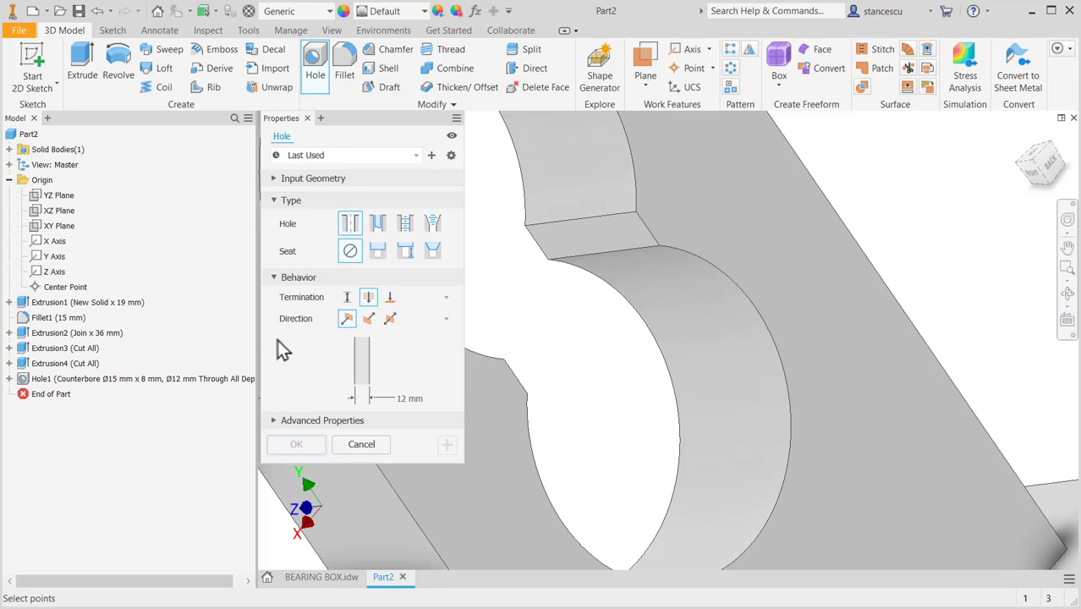
click(346, 297)
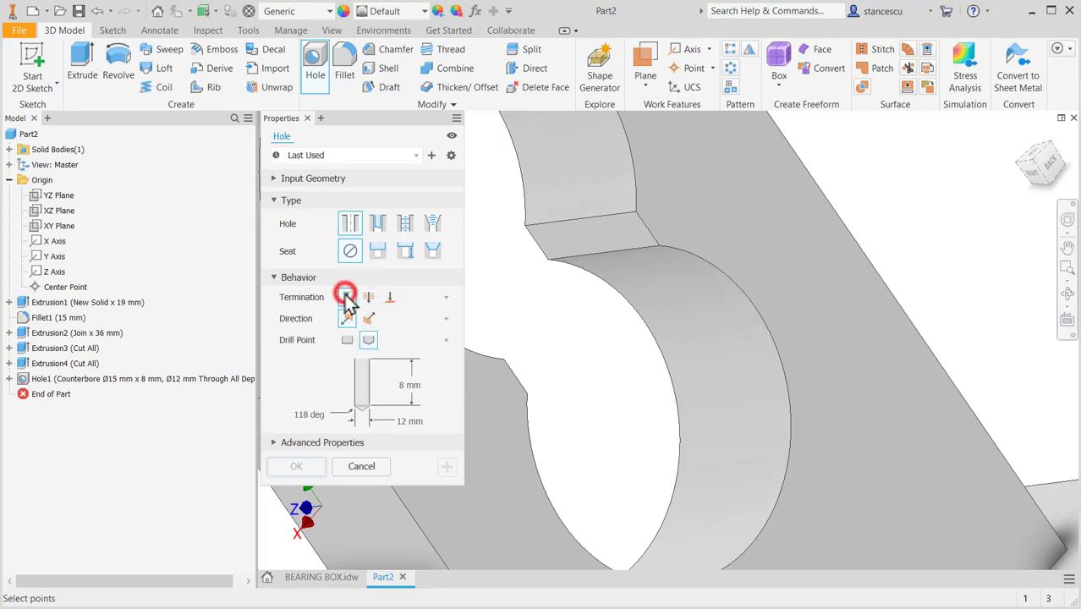
click(345, 341)
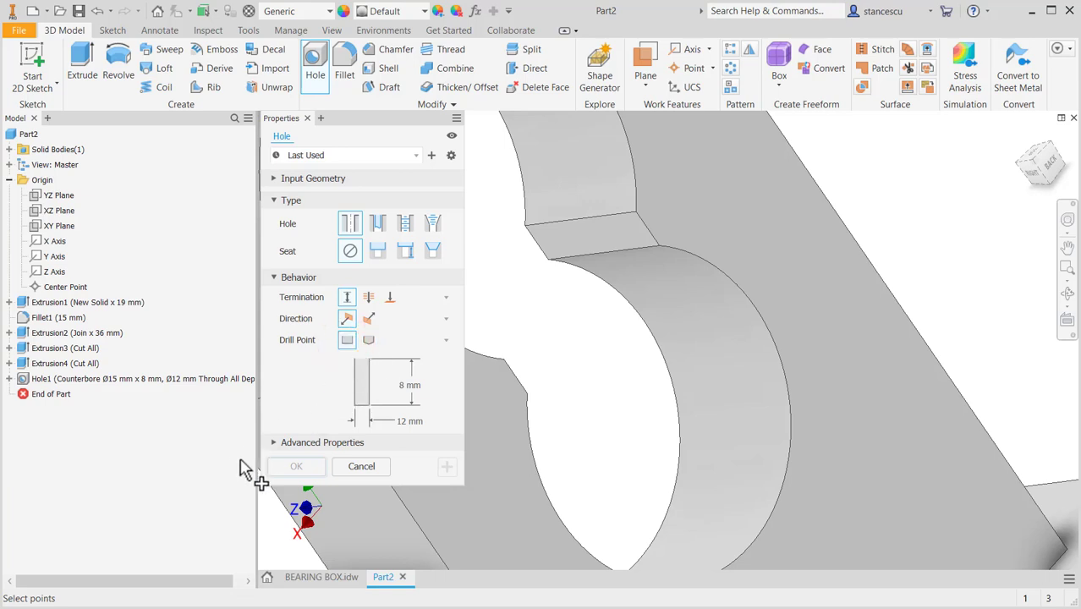
click(396, 421)
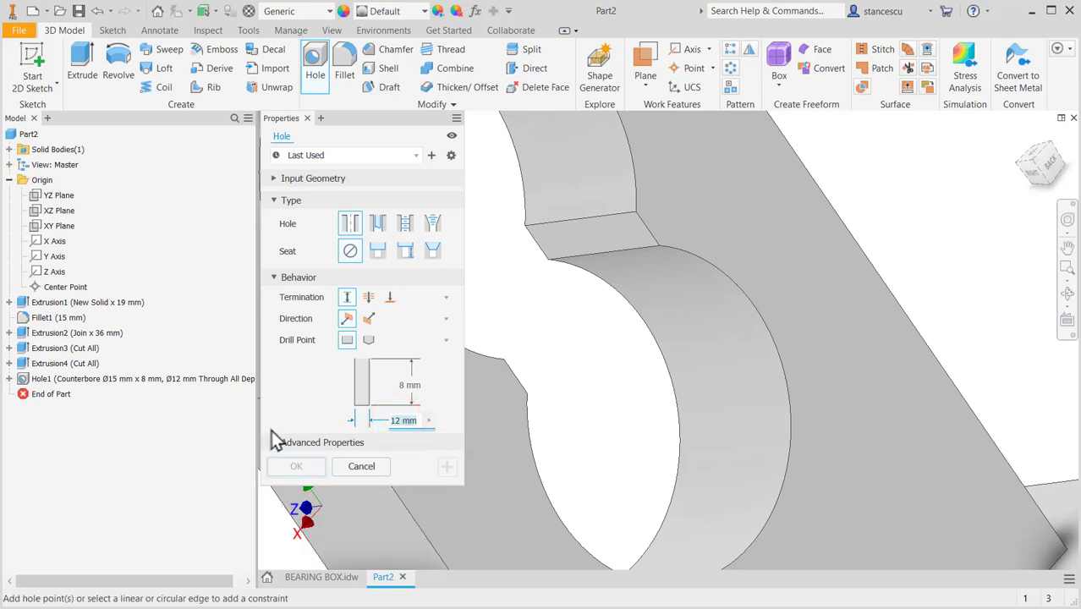
text(15)
Step: Place the 15 mm hole, 8 mm deep, on the upright's back face concentric with the existing through hole and create it
middle_drag(656, 443, 866, 389)
click(628, 366)
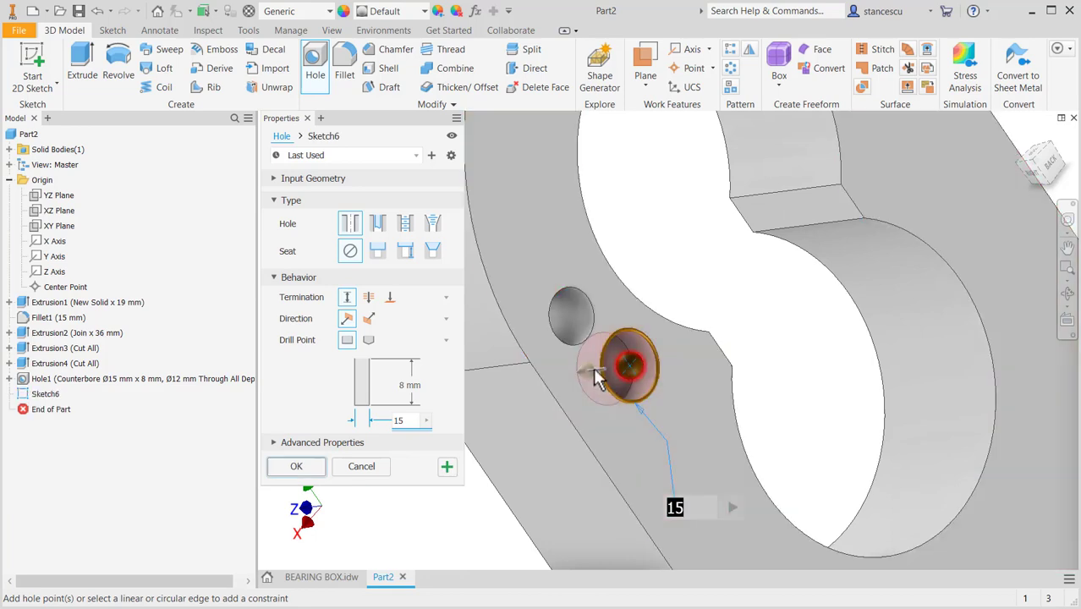
click(596, 324)
click(291, 466)
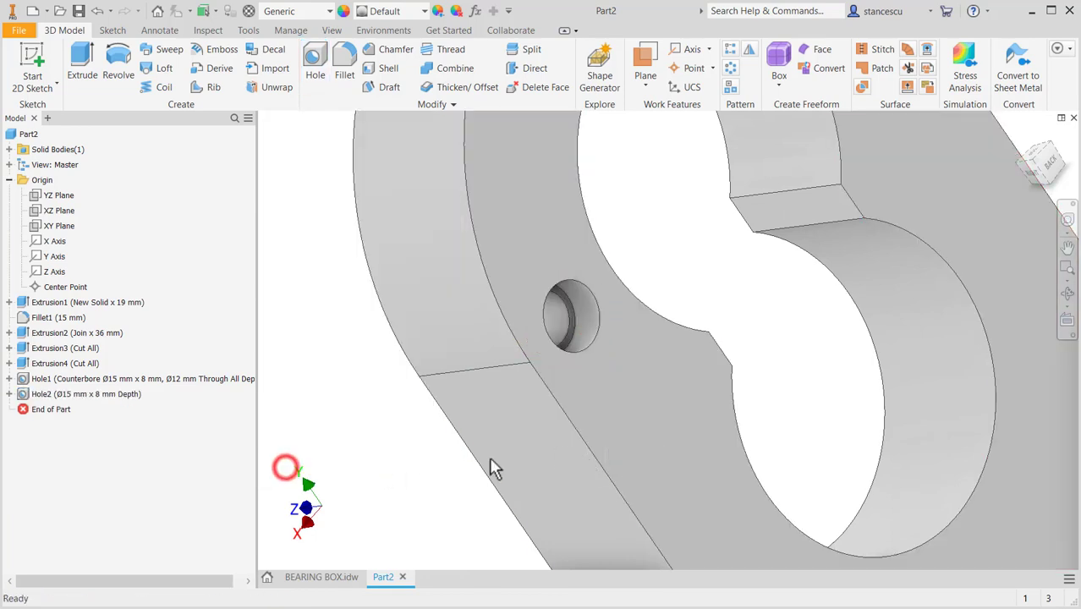
Step: Inspect the finished hole from both faces of the upright and check the hole pattern in the BEARING BOX drawing
shift+middle_drag(627, 383, 575, 408)
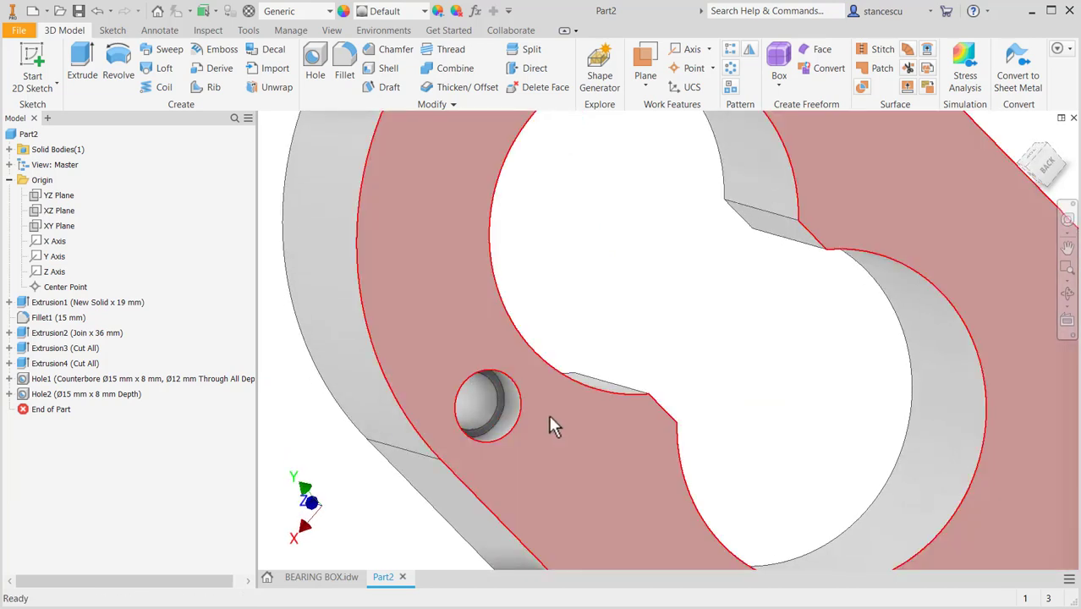
scroll(524, 427, down, 3)
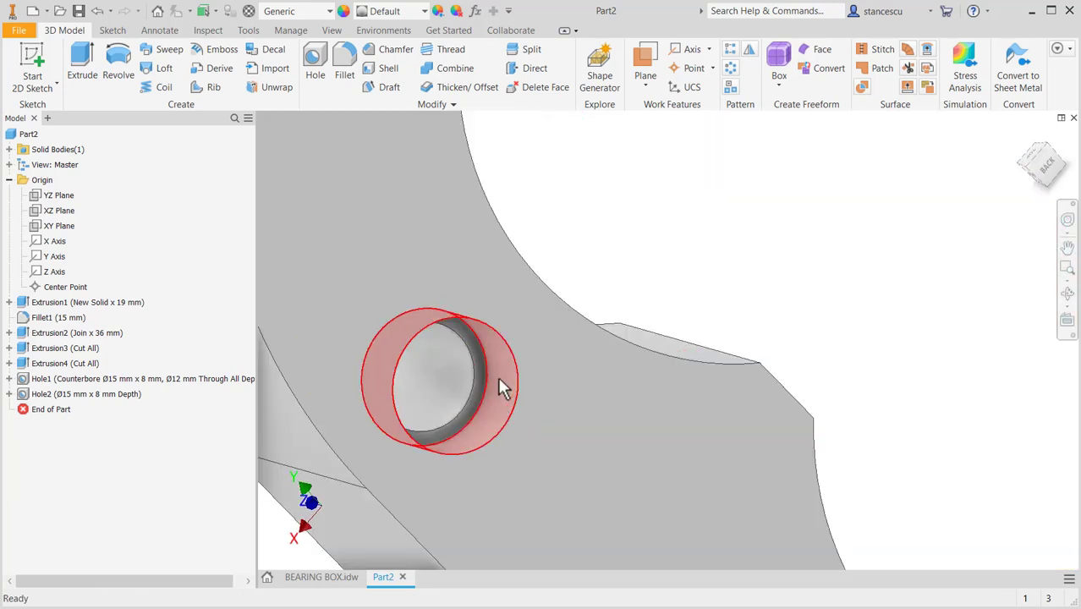
shift+middle_drag(500, 388, 715, 454)
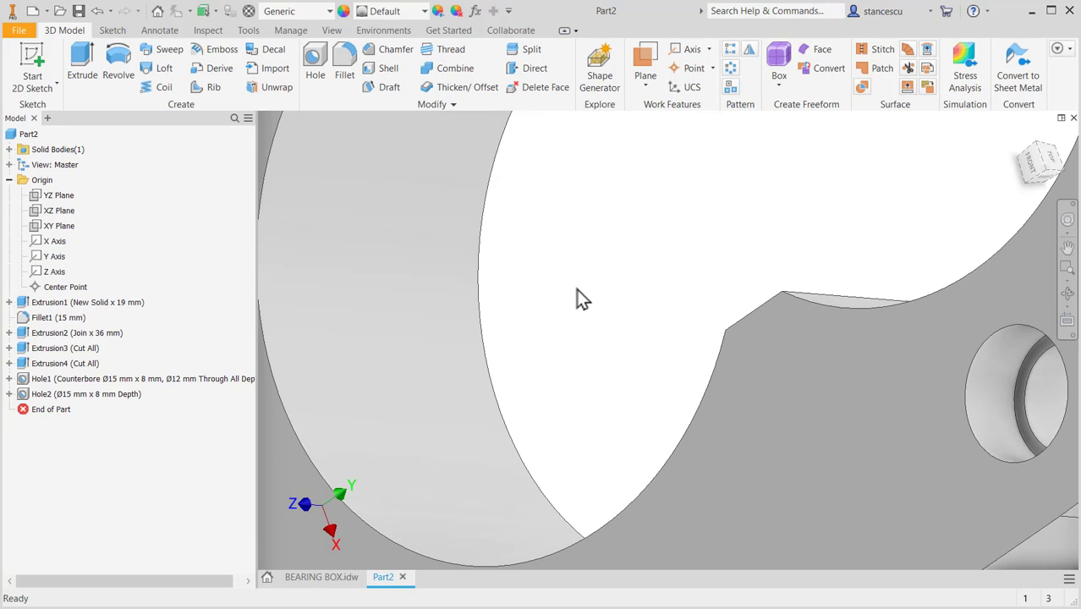
click(321, 577)
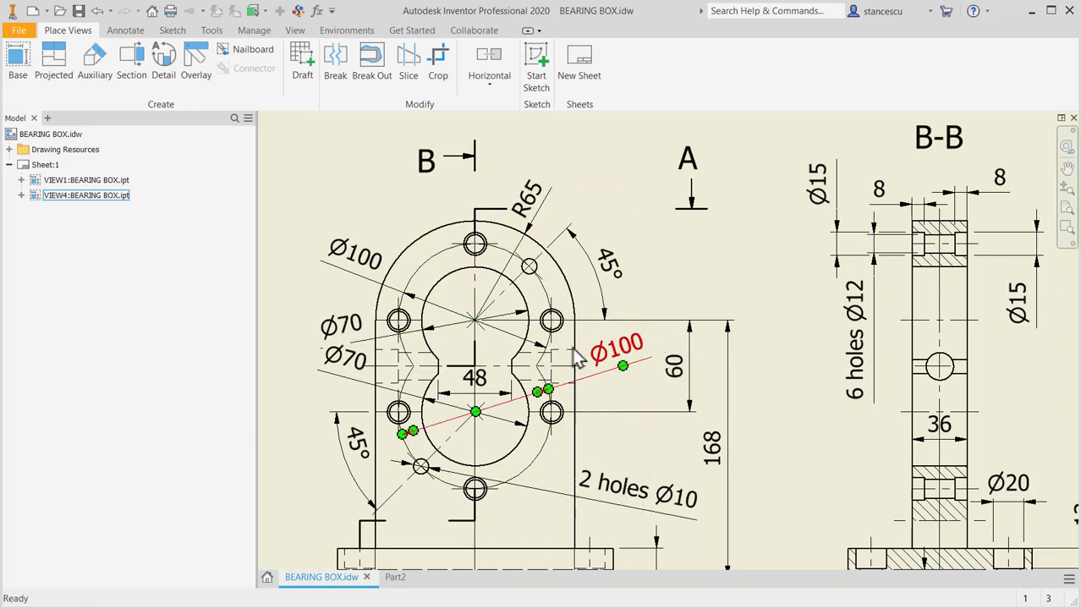
click(401, 577)
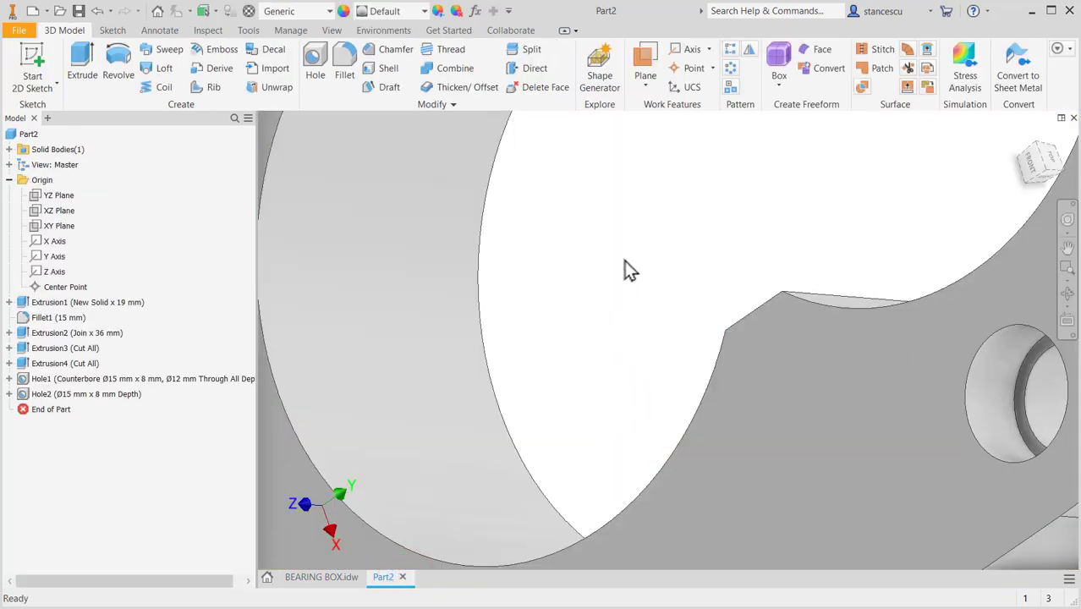
key(F6)
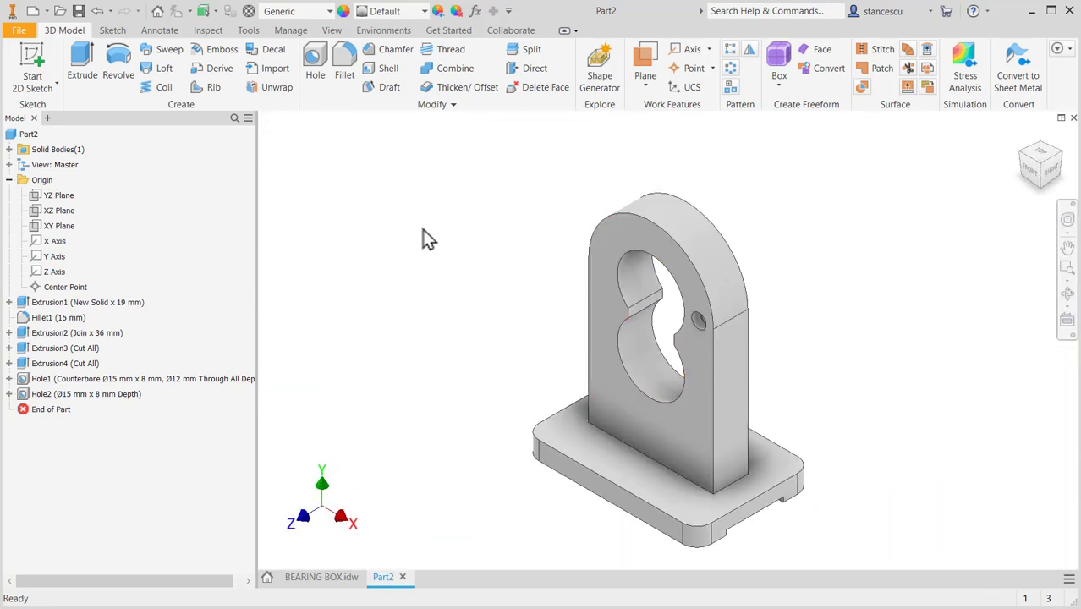
Step: Set up a circular pattern of the upright's counterbored hole around the axis of the upper bore
click(731, 69)
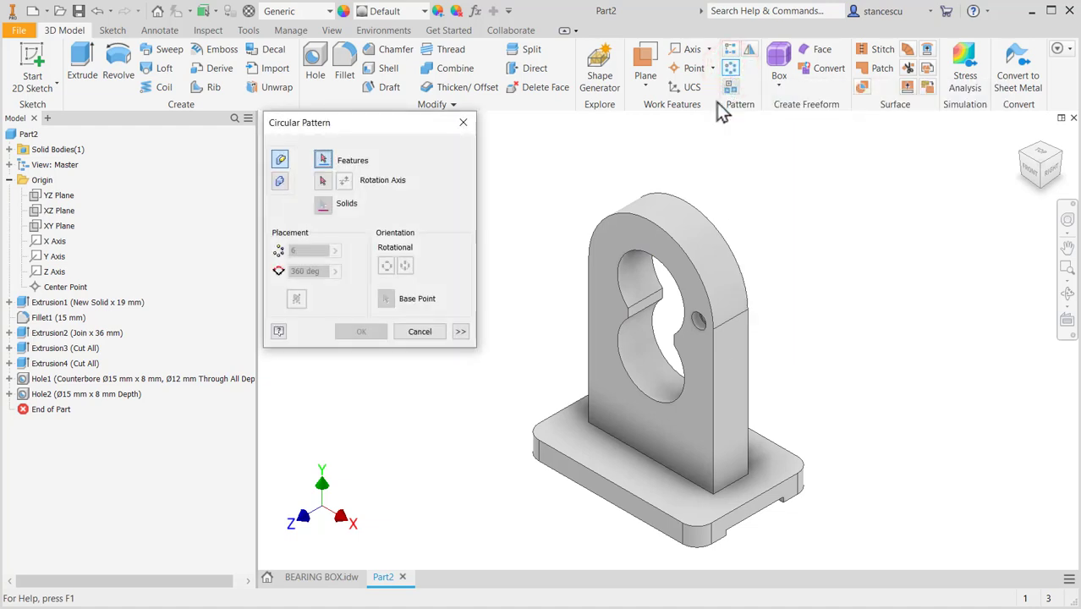
click(25, 379)
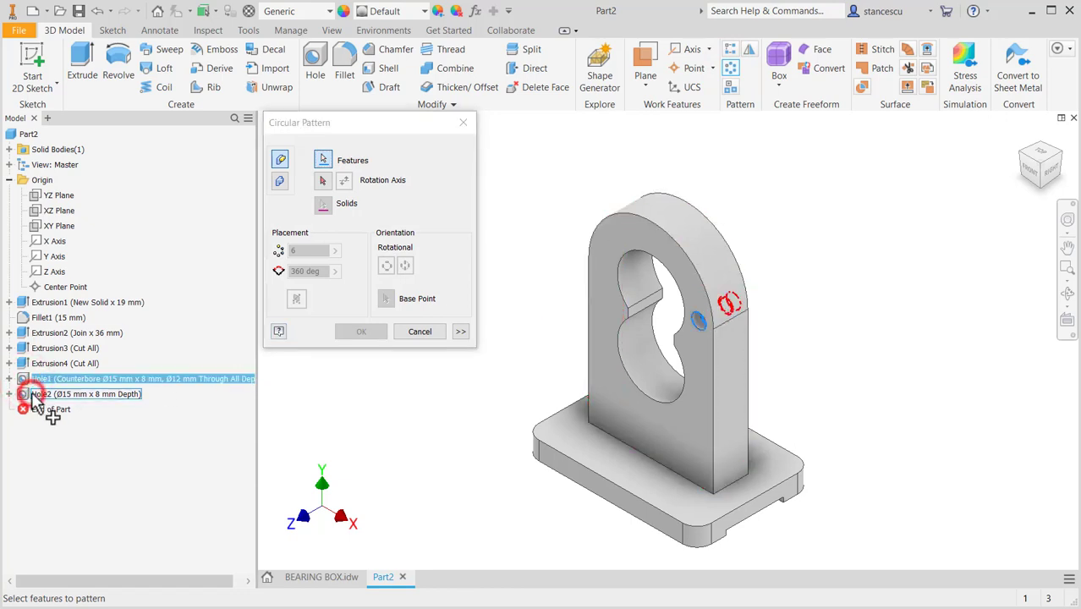
shift+middle_drag(837, 372, 753, 391)
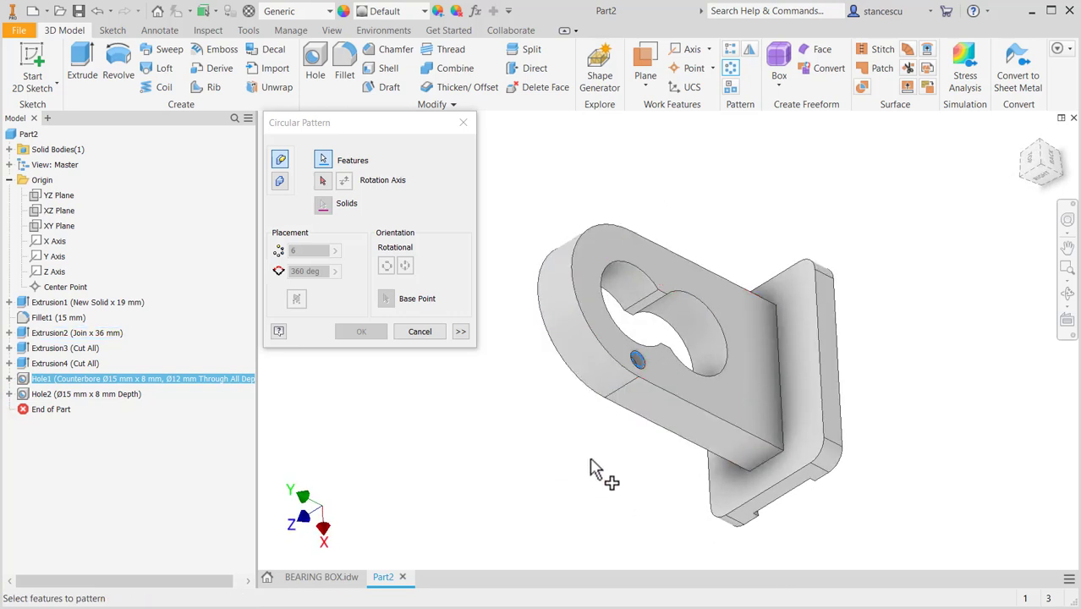
shift+middle_drag(591, 463, 683, 435)
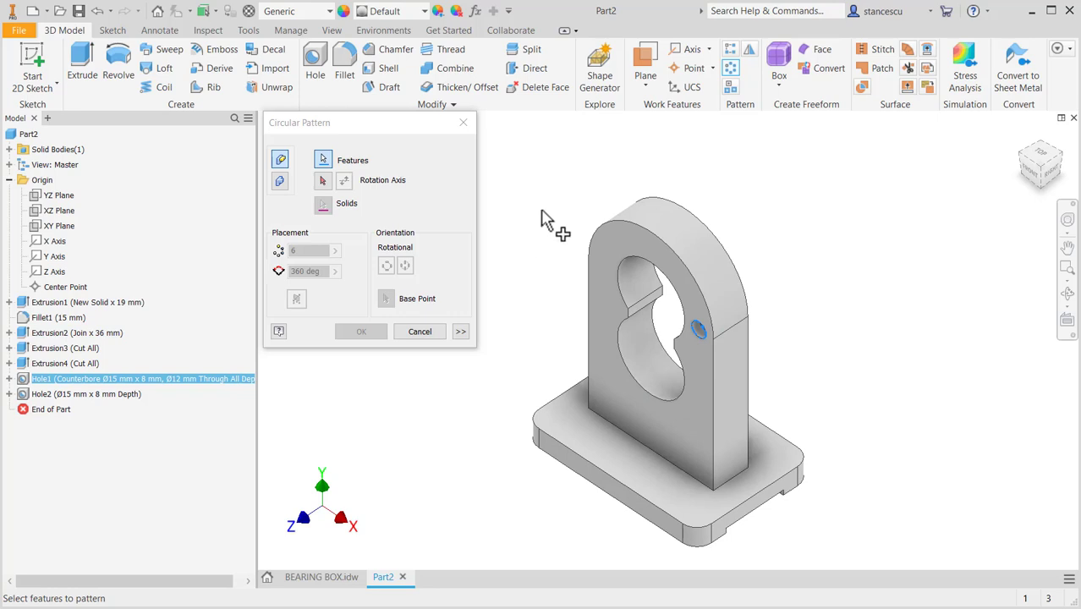
click(321, 180)
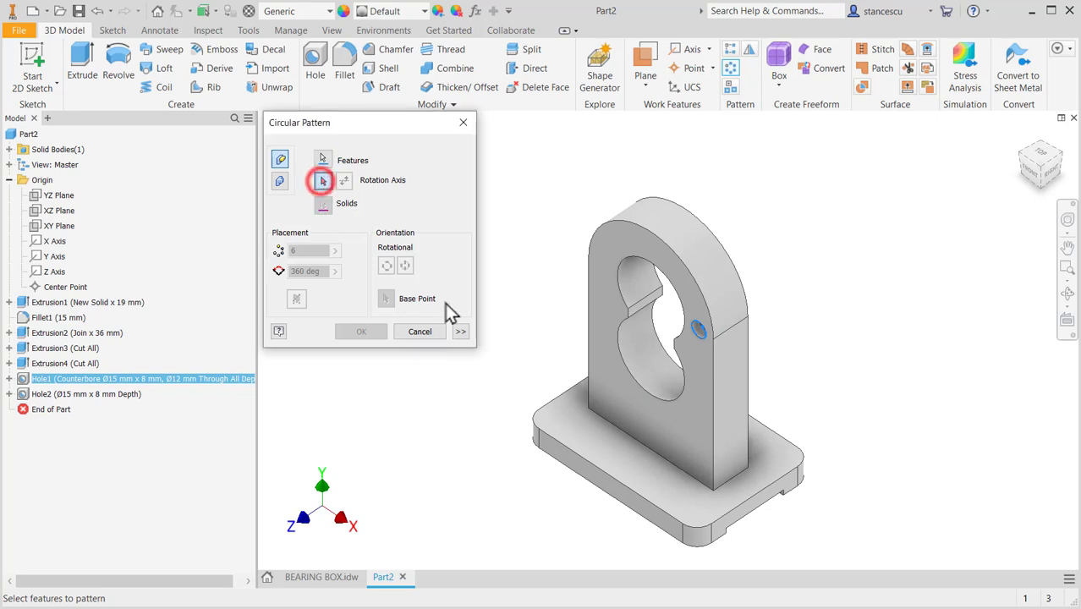
click(636, 286)
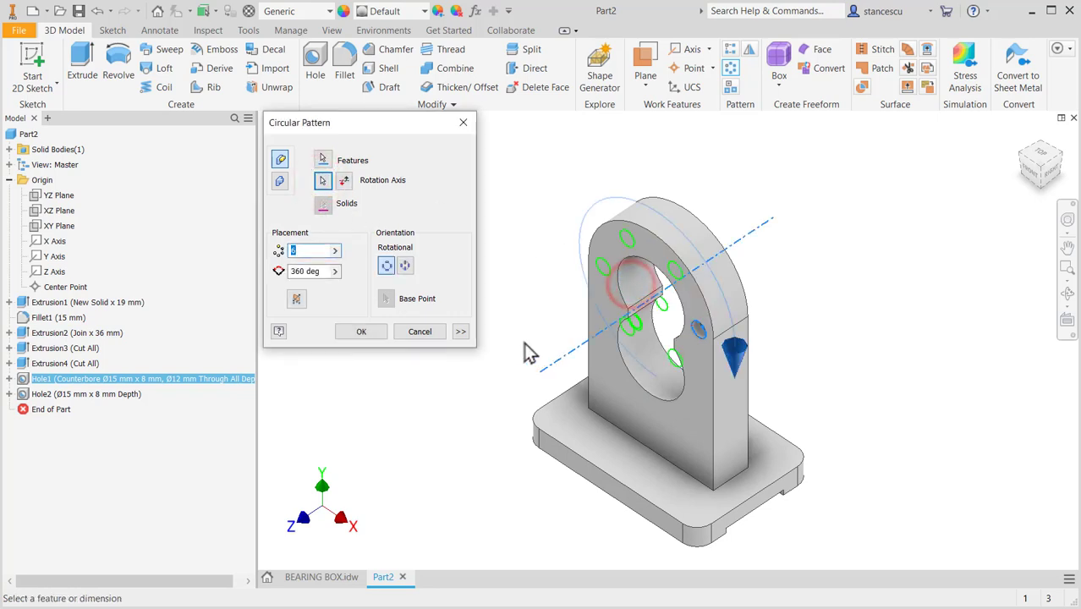
shift+middle_drag(519, 393, 569, 367)
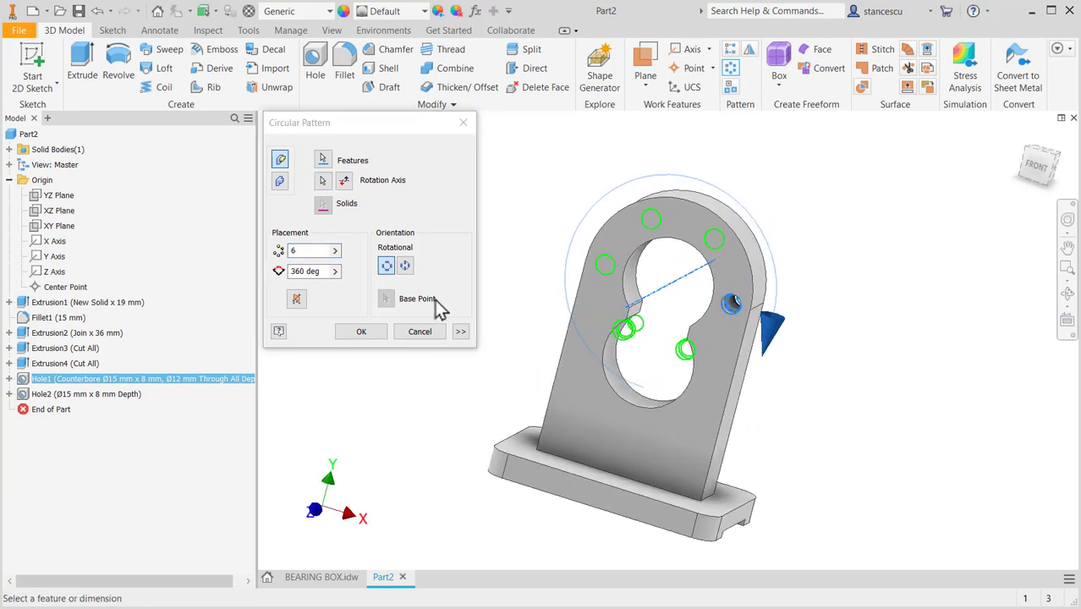
Step: Set the circular pattern to 3 occurrences over 180 degrees, reverse its direction so it runs over the rounded end, and create it
double_click(312, 250)
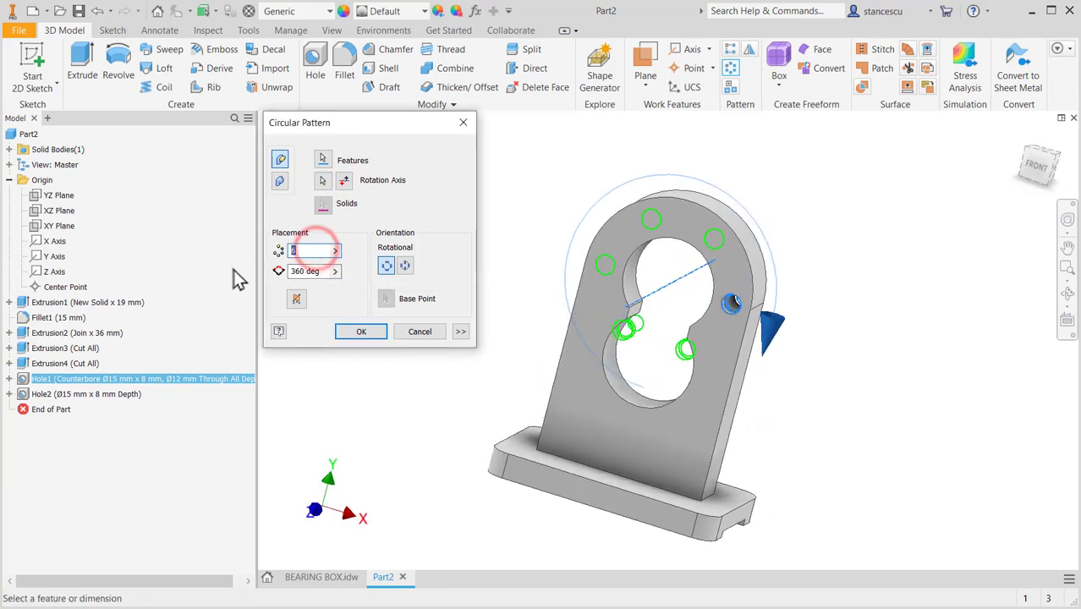
text(3)
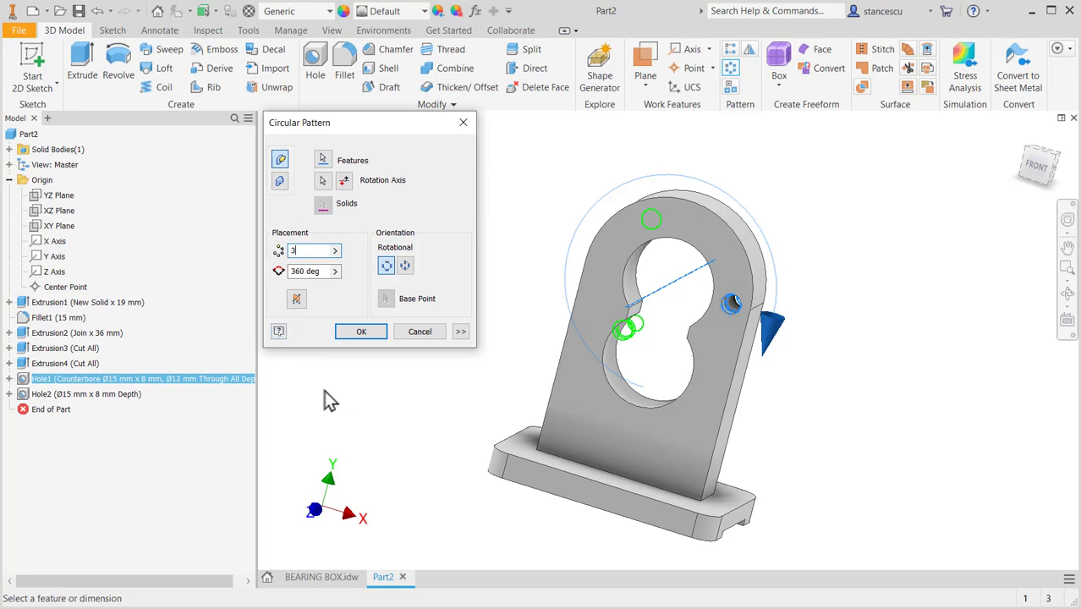
double_click(309, 270)
text(1)
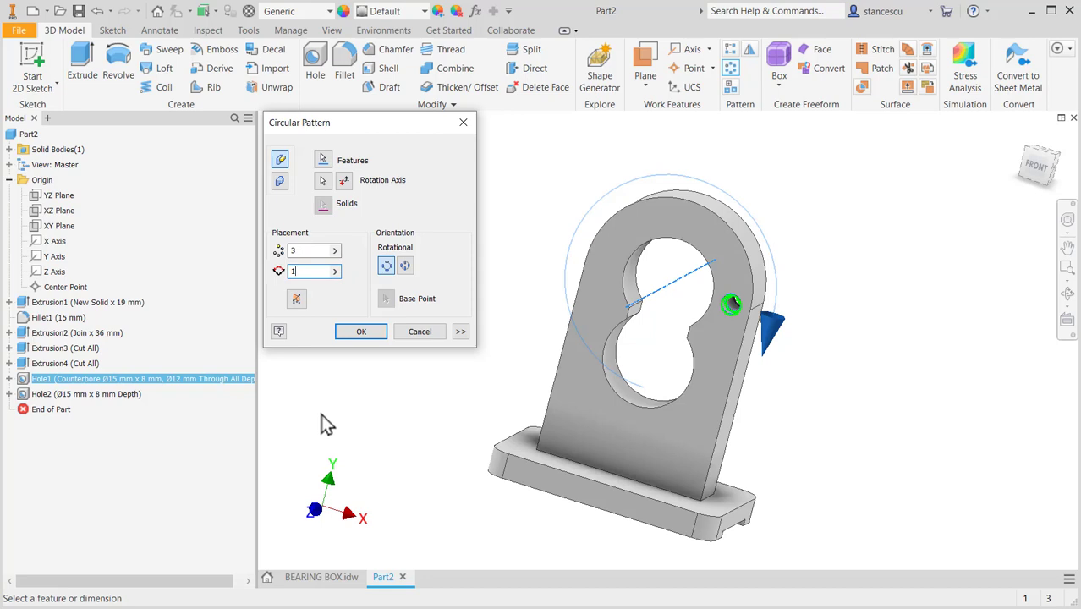
text(80)
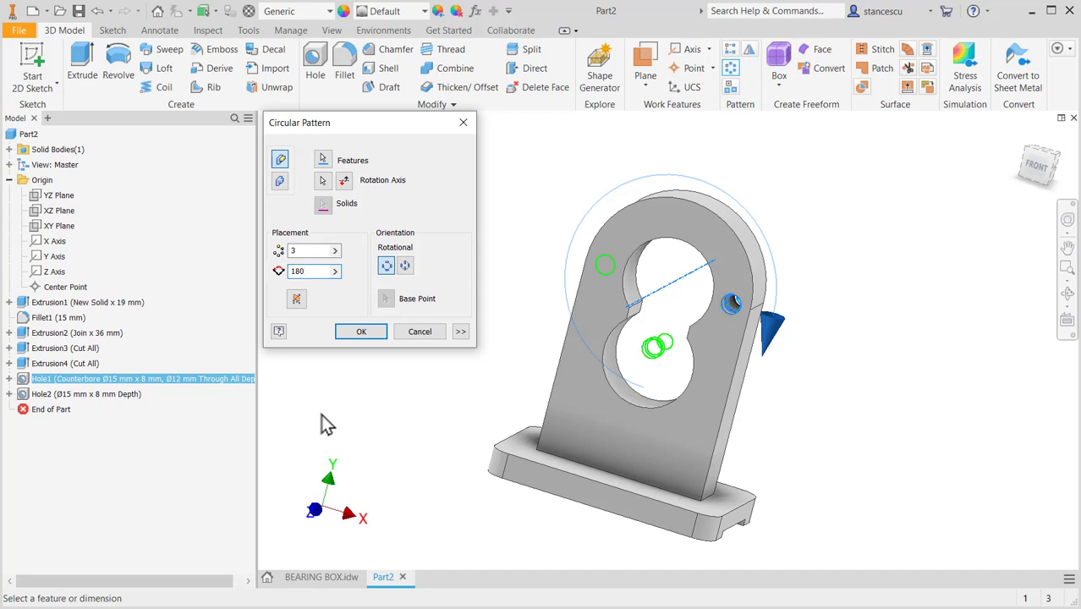
click(344, 181)
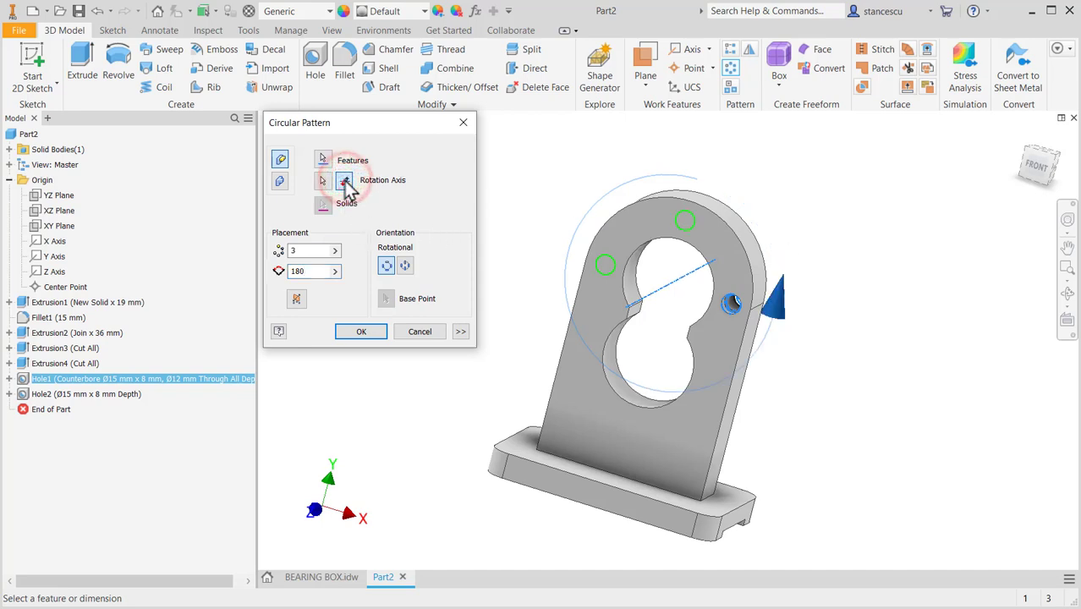
click(356, 333)
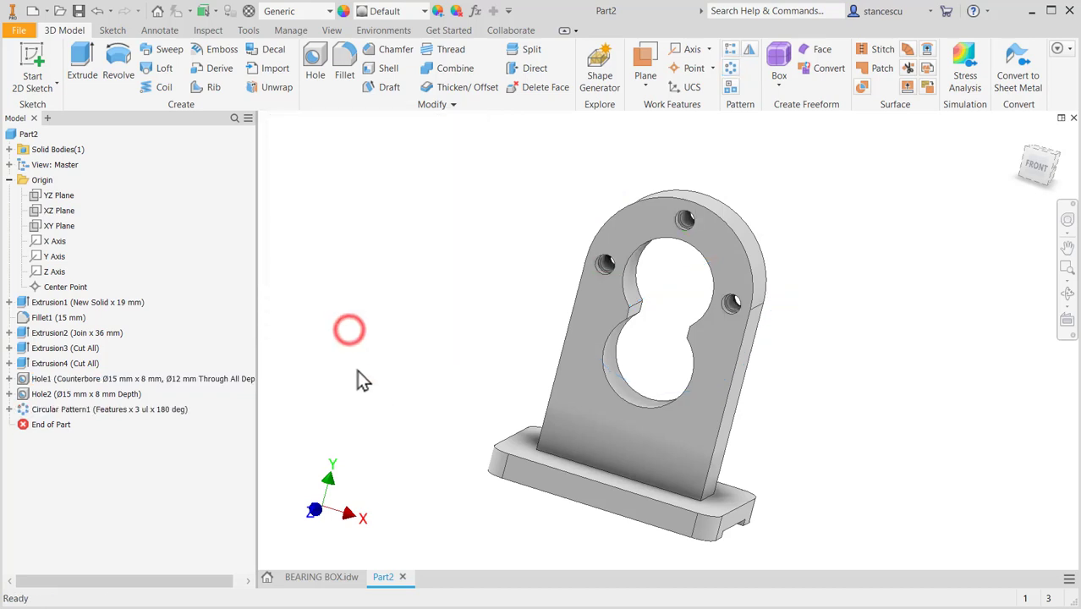
Step: Create a work plane parallel to the base plate's upper face through the midpoint of the short vertical edge between the two bores
shift+middle_drag(486, 300, 500, 321)
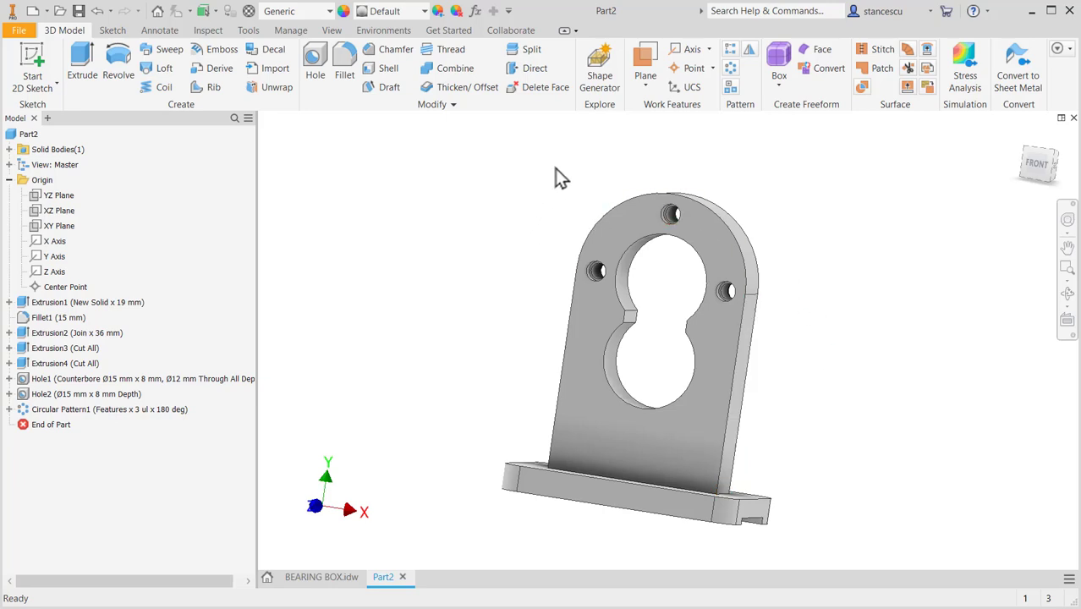
click(646, 68)
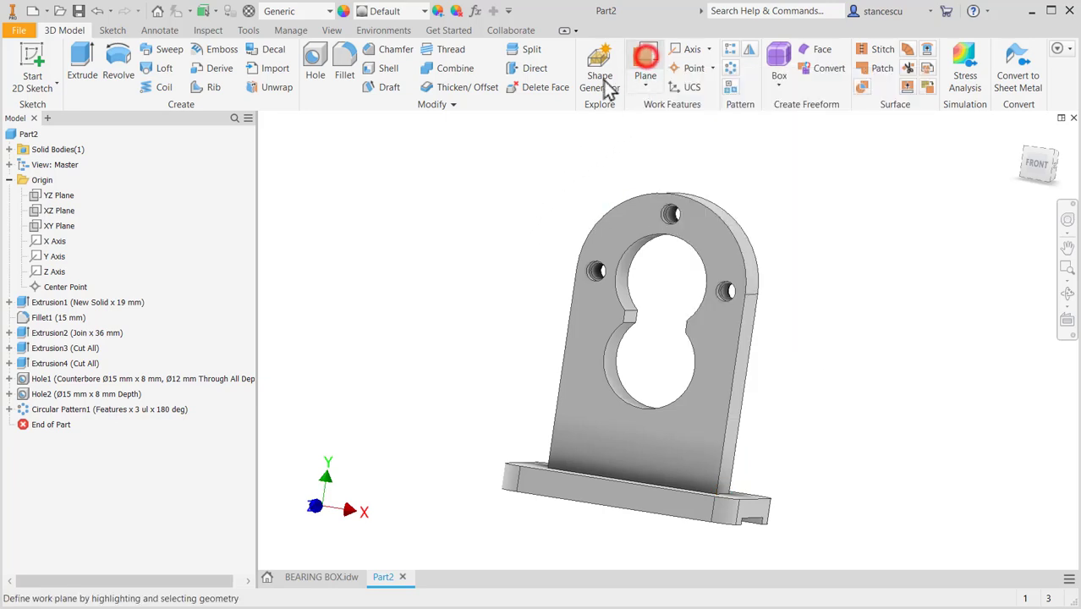
shift+middle_drag(512, 265, 486, 372)
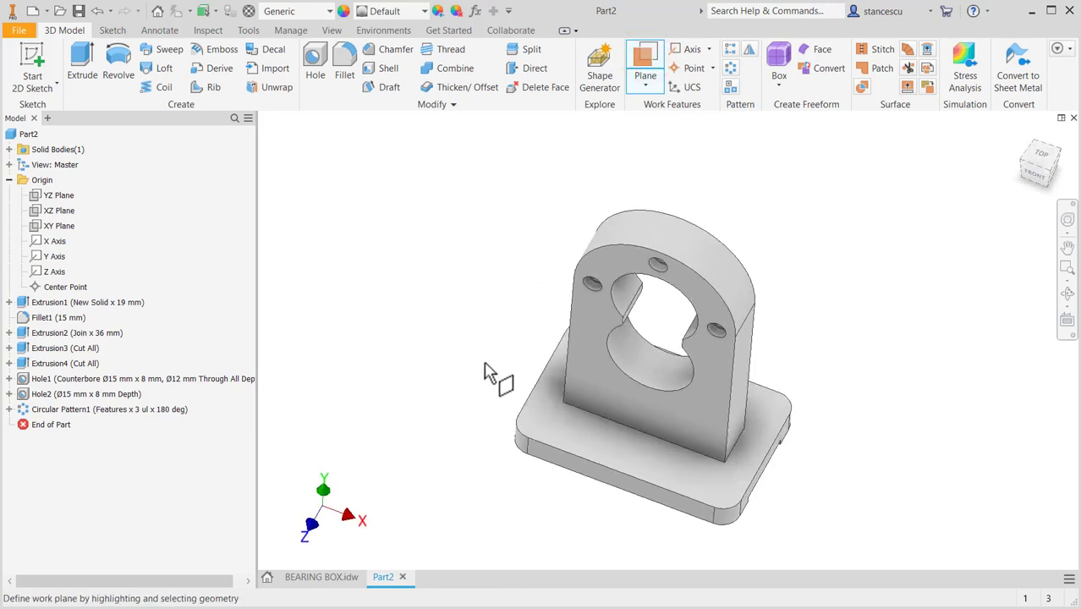
click(548, 428)
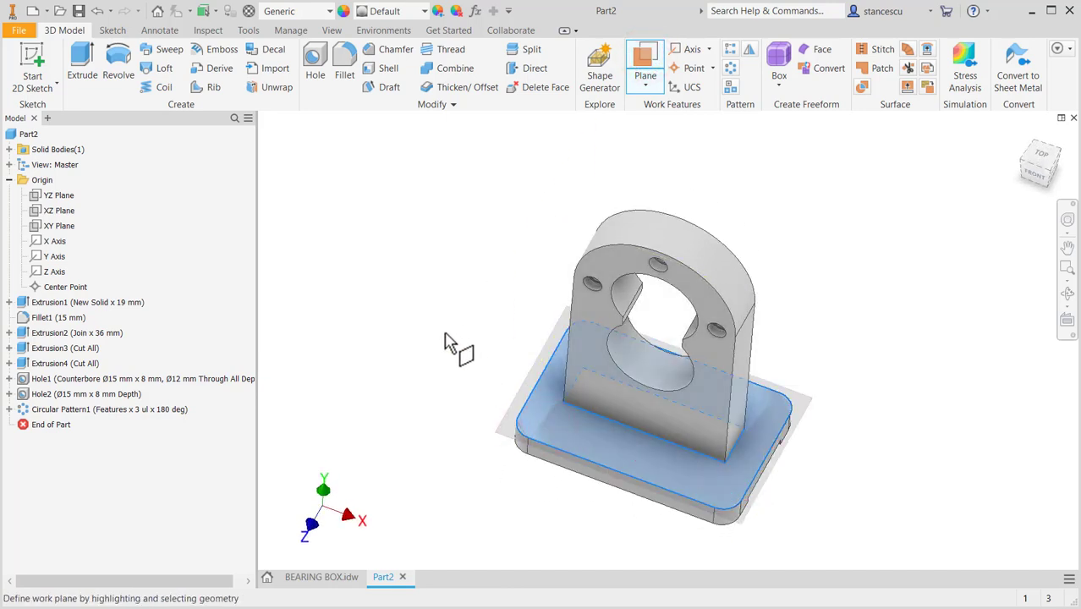
shift+middle_drag(451, 345, 446, 405)
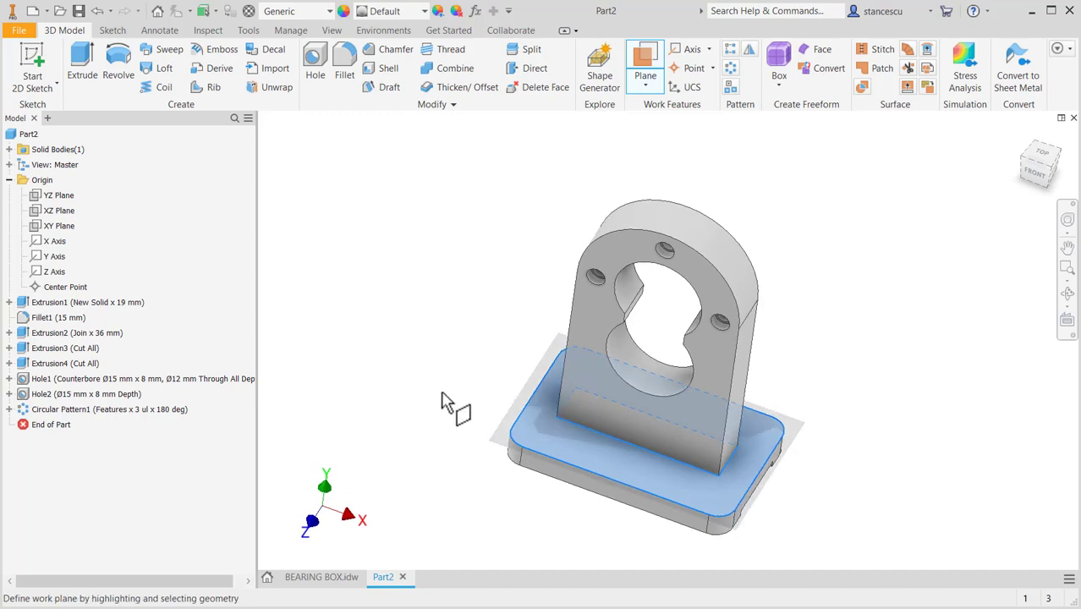
scroll(545, 368, up, 3)
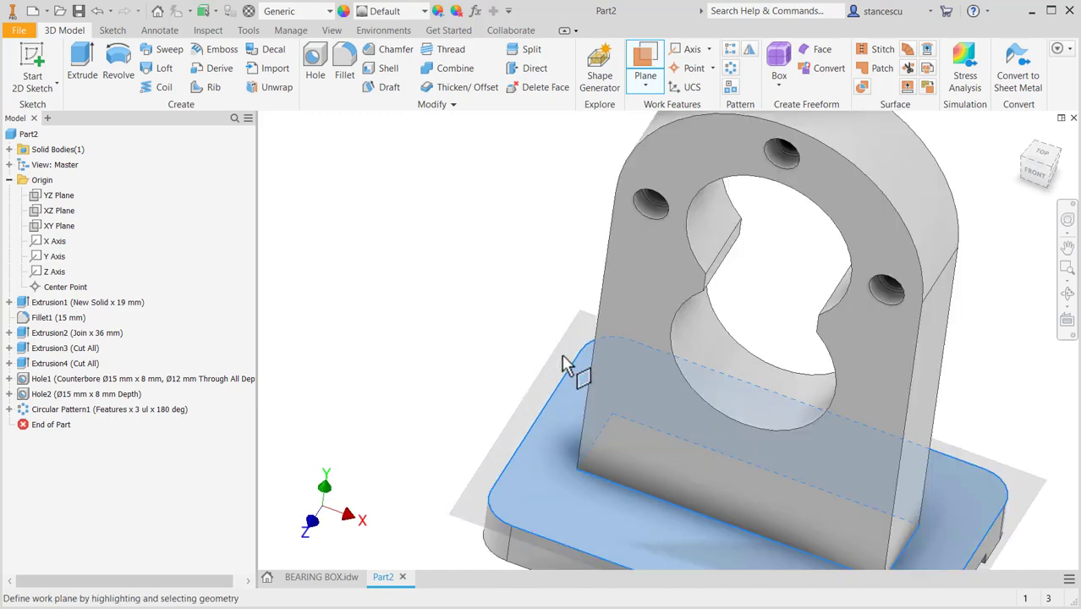
scroll(724, 356, up, 4)
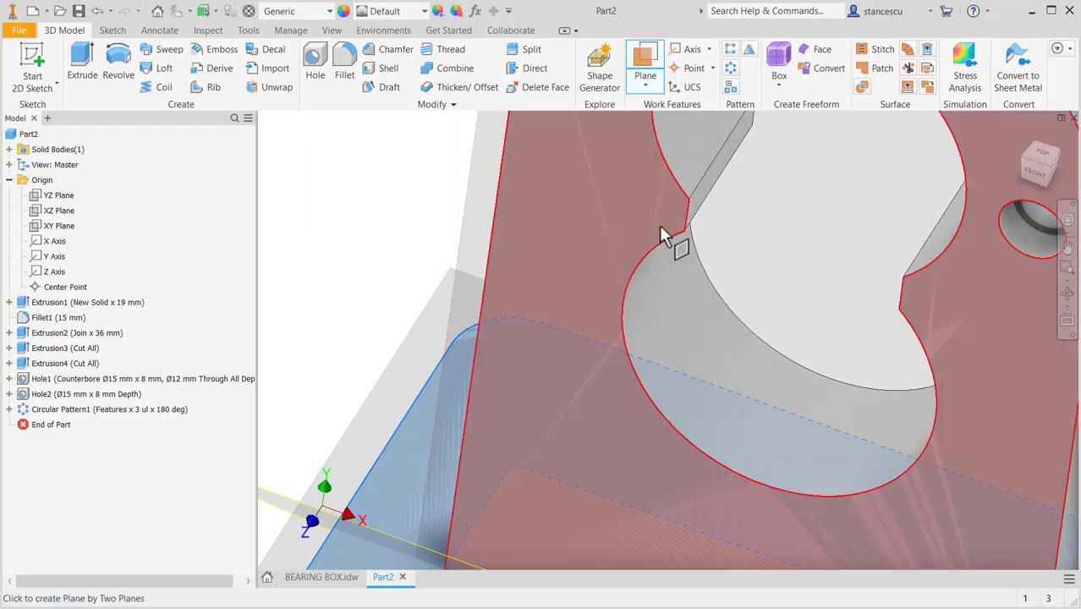
click(687, 215)
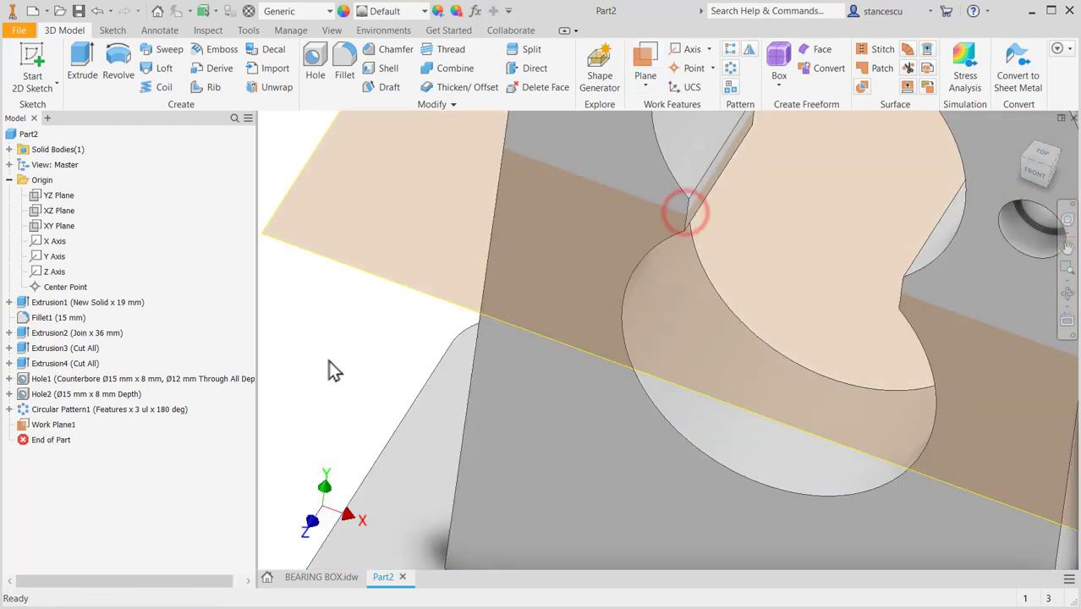
Step: Check the new work plane's position against the short edge between the two bores
scroll(357, 362, up, 6)
scroll(433, 367, down, 2)
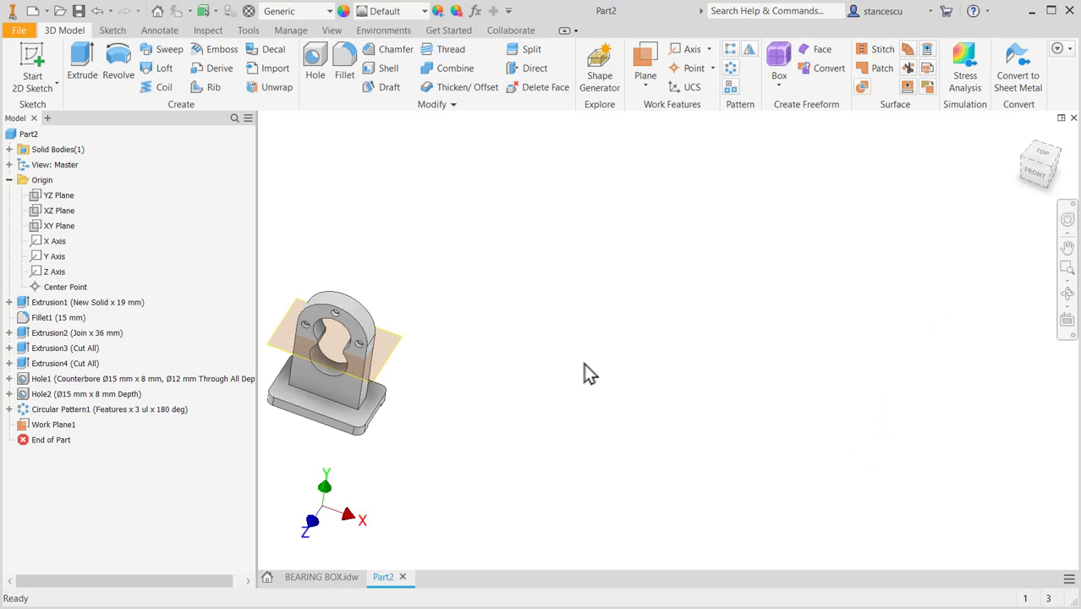
key(F6)
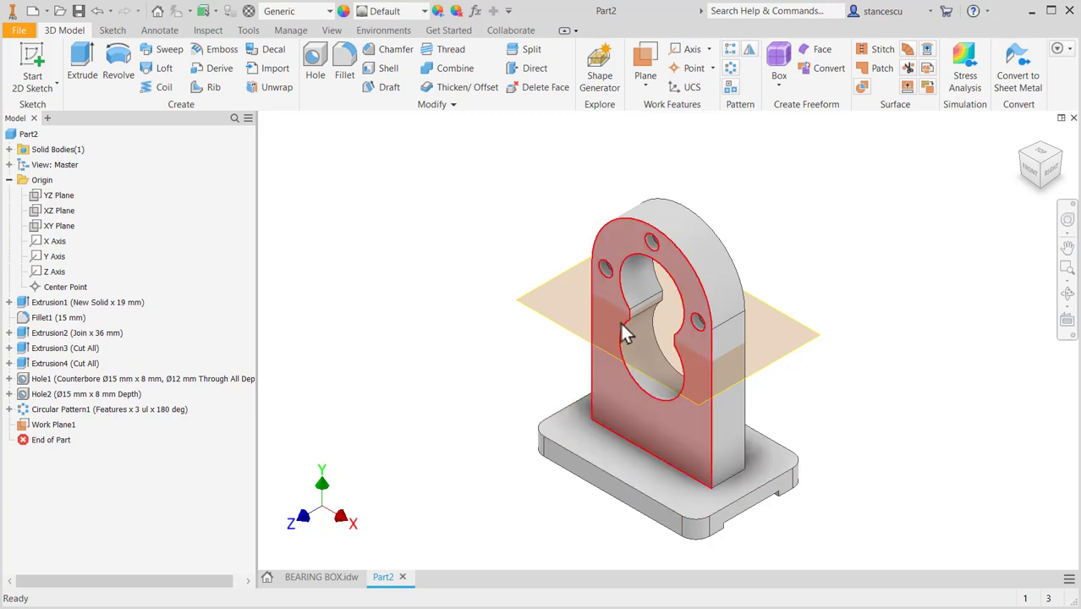
scroll(619, 320, down, 5)
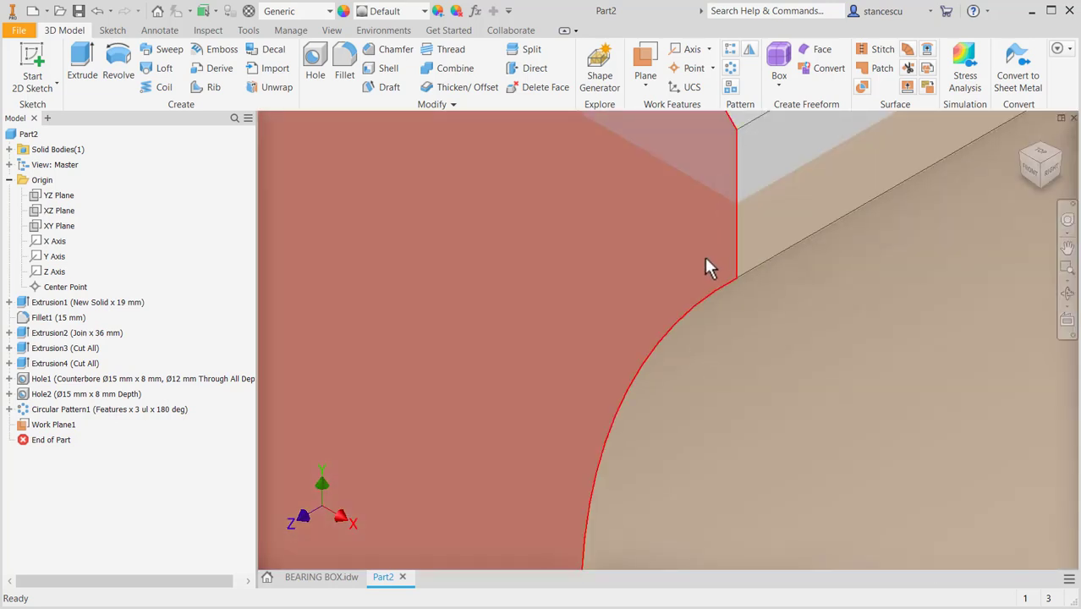
scroll(701, 262, up, 4)
scroll(685, 351, down, 4)
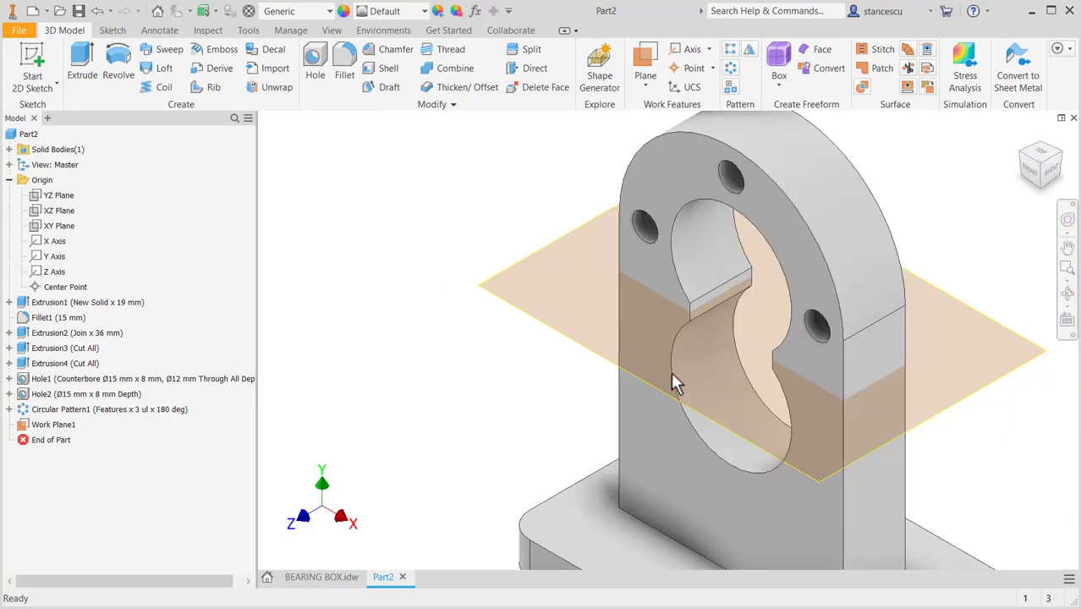
key(ctrl+z)
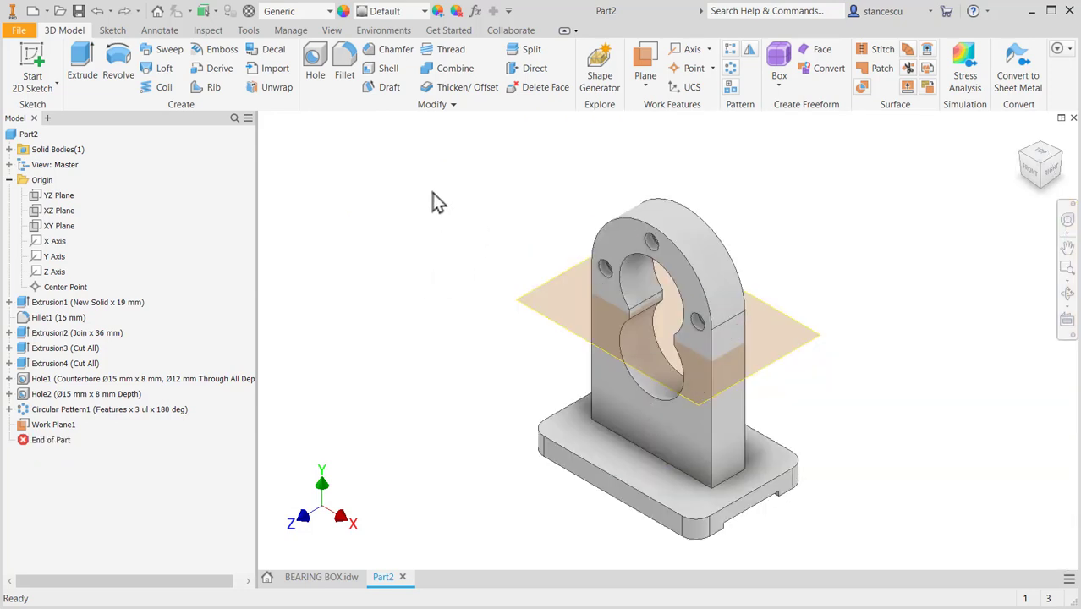
Step: Mirror the circular pattern, the counterbored hole and the 15 mm back-face hole about the new work plane
click(752, 51)
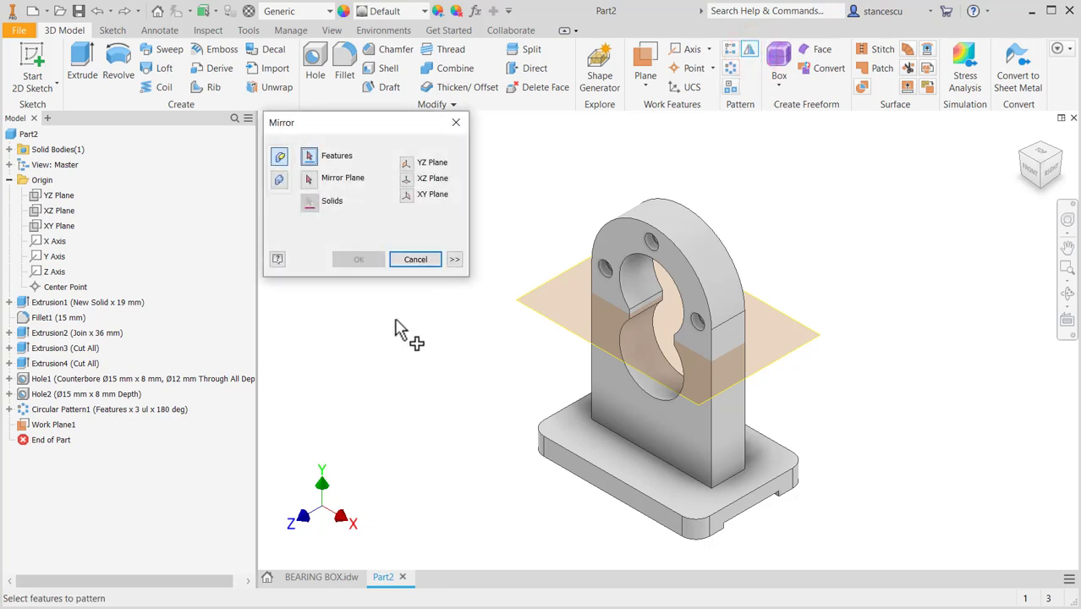
click(23, 410)
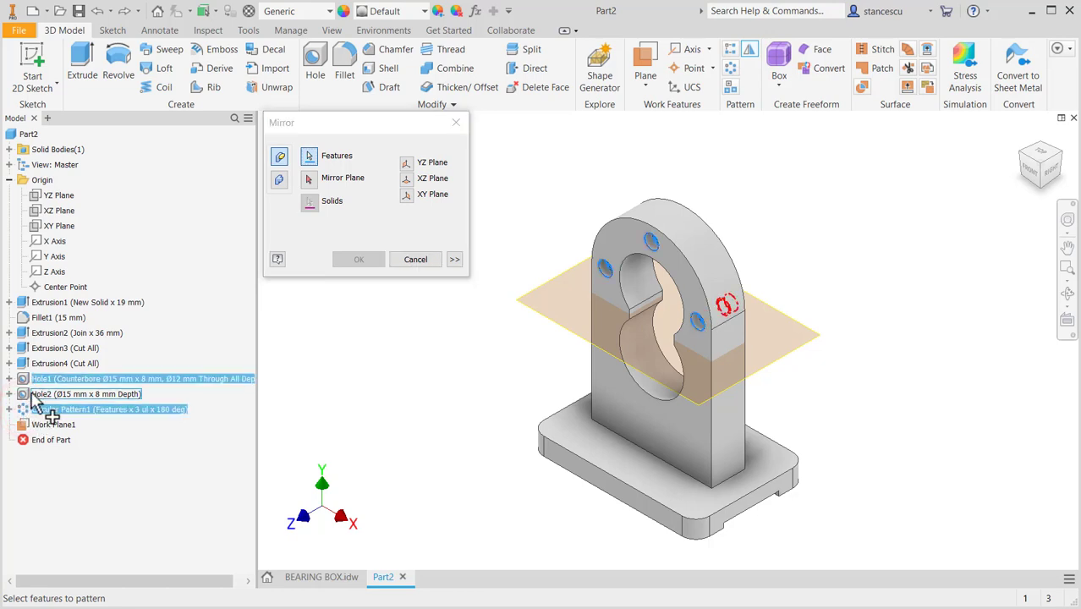
click(34, 394)
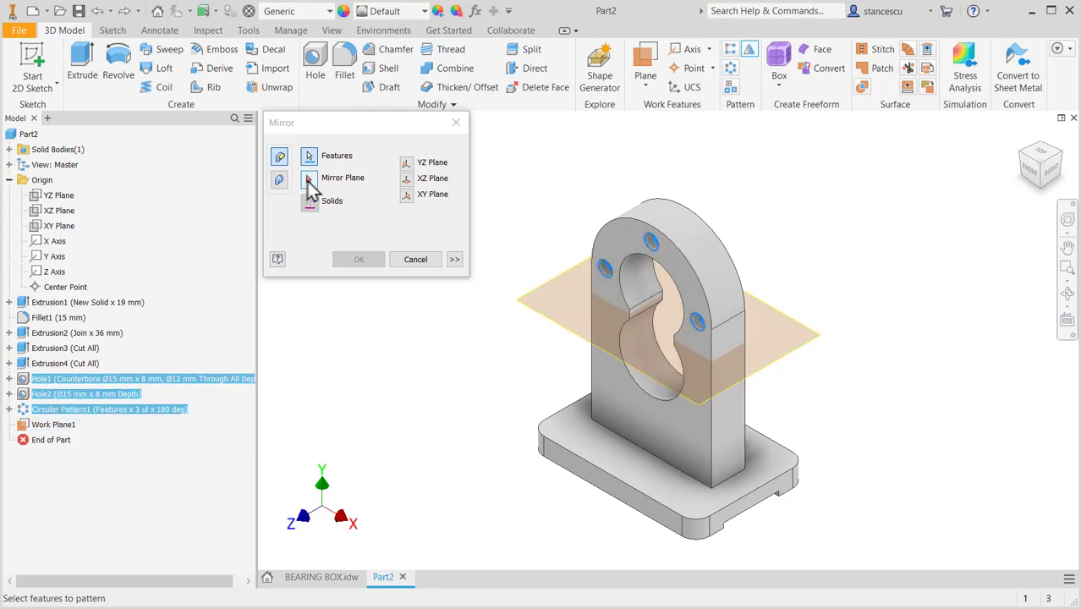
click(309, 180)
click(525, 307)
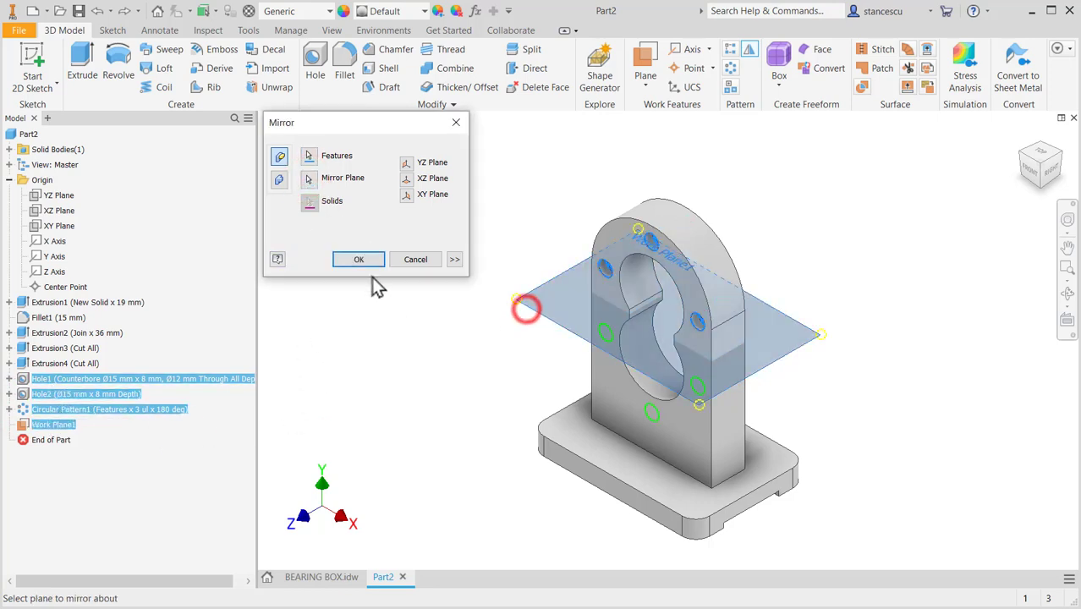
click(362, 260)
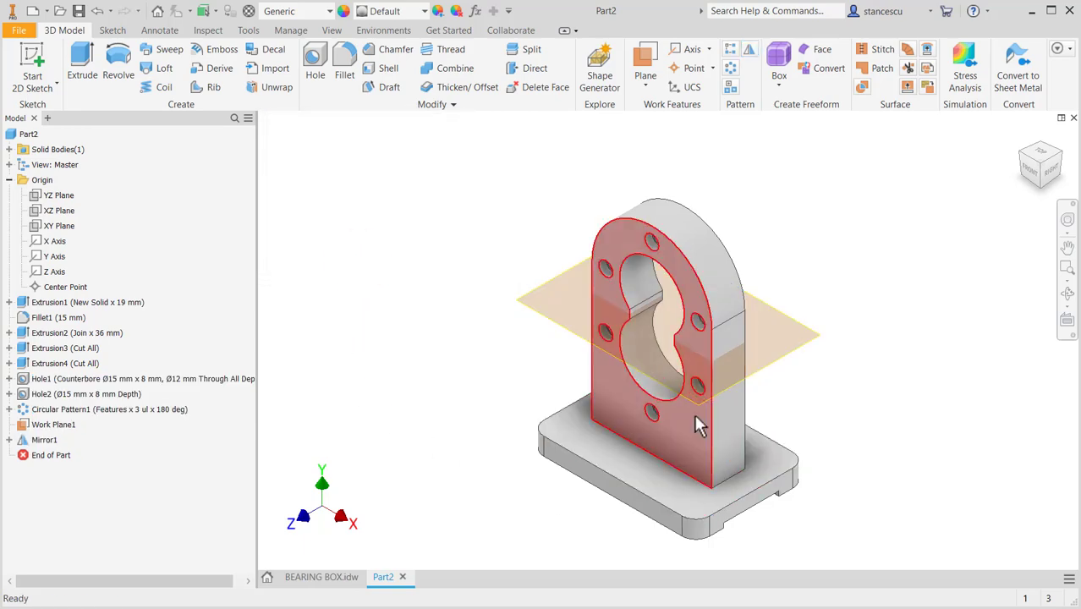
Step: Inspect the patterned and mirrored holes from both faces of the upright
shift+middle_drag(693, 413, 606, 370)
scroll(647, 406, up, 3)
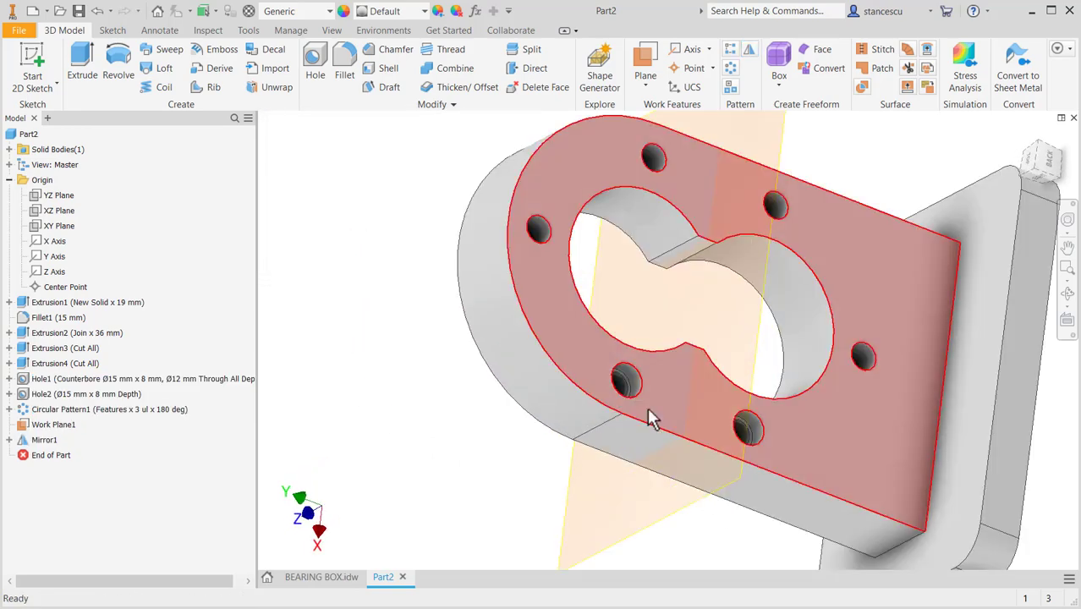
scroll(646, 407, up, 3)
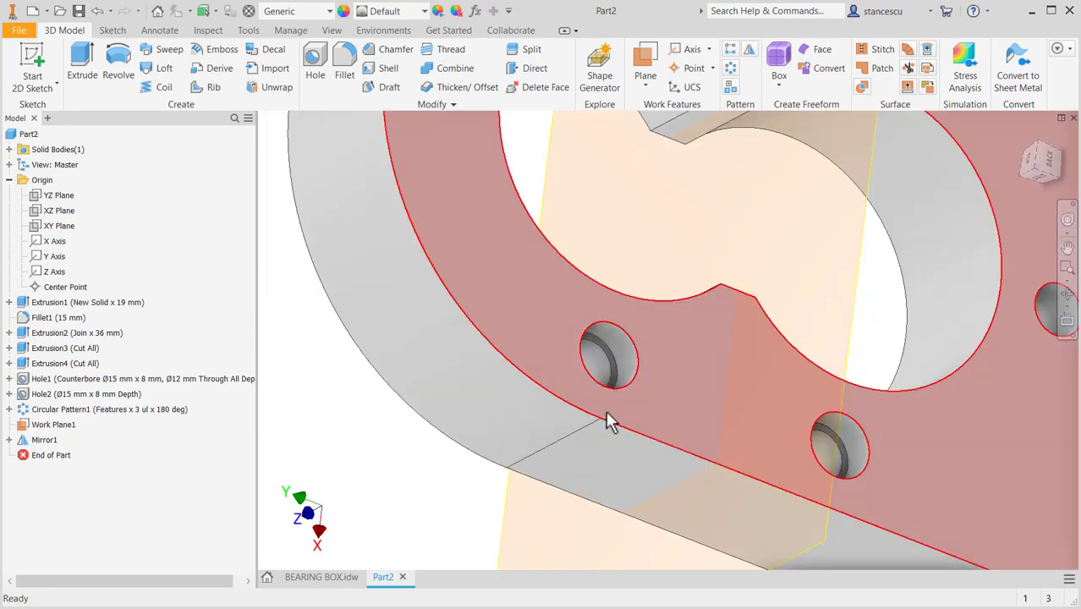
shift+middle_drag(607, 420, 762, 380)
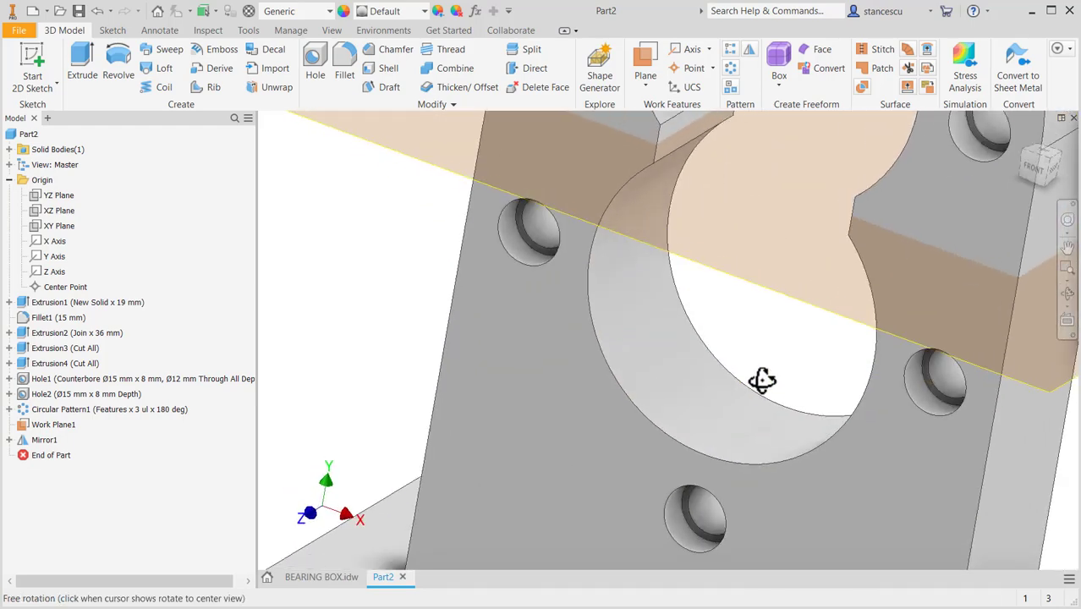
middle_drag(837, 352, 805, 413)
shift+middle_drag(850, 476, 867, 461)
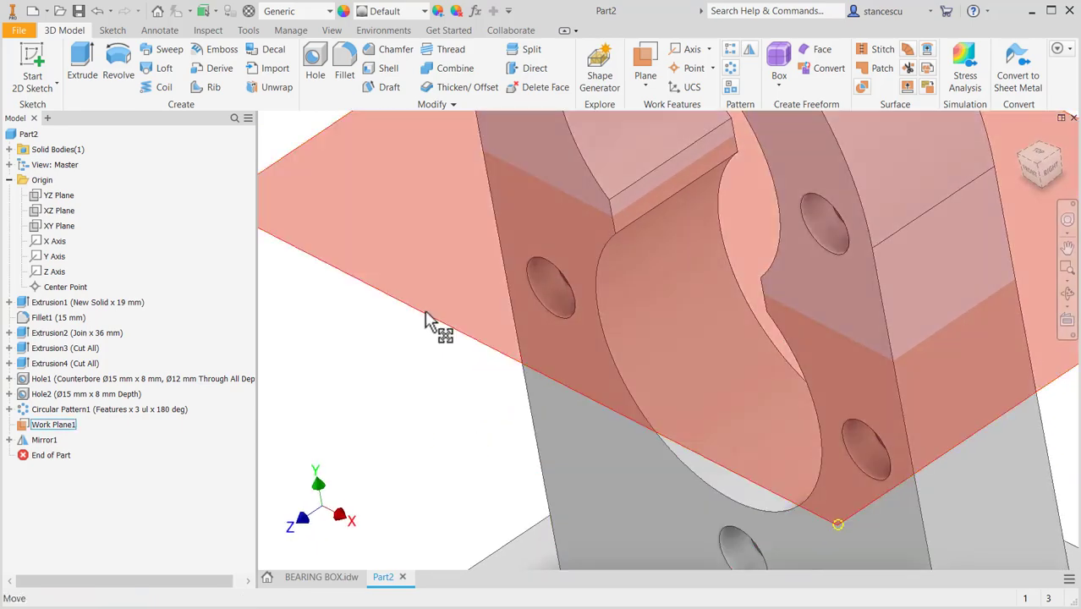
Step: Hide the work plane between the two bores and return to the home view of the whole part
right_click(423, 311)
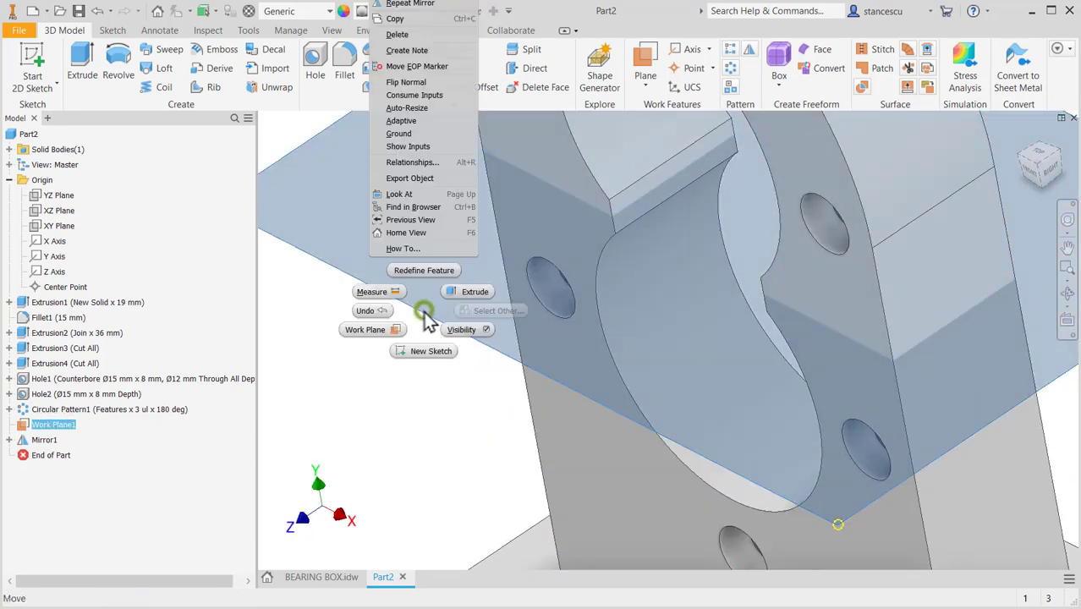
click(467, 332)
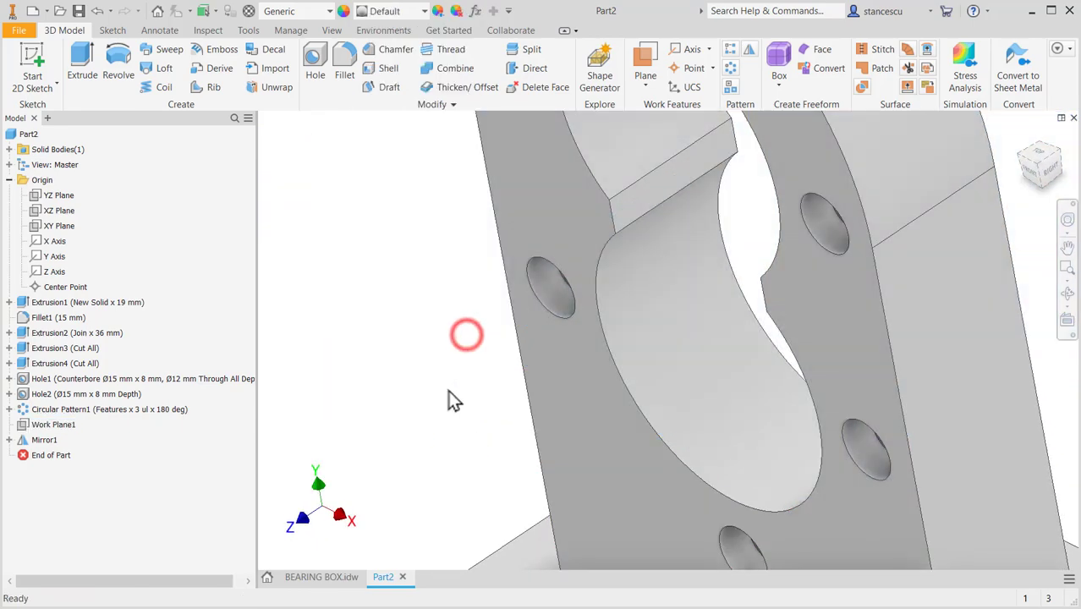
key(F6)
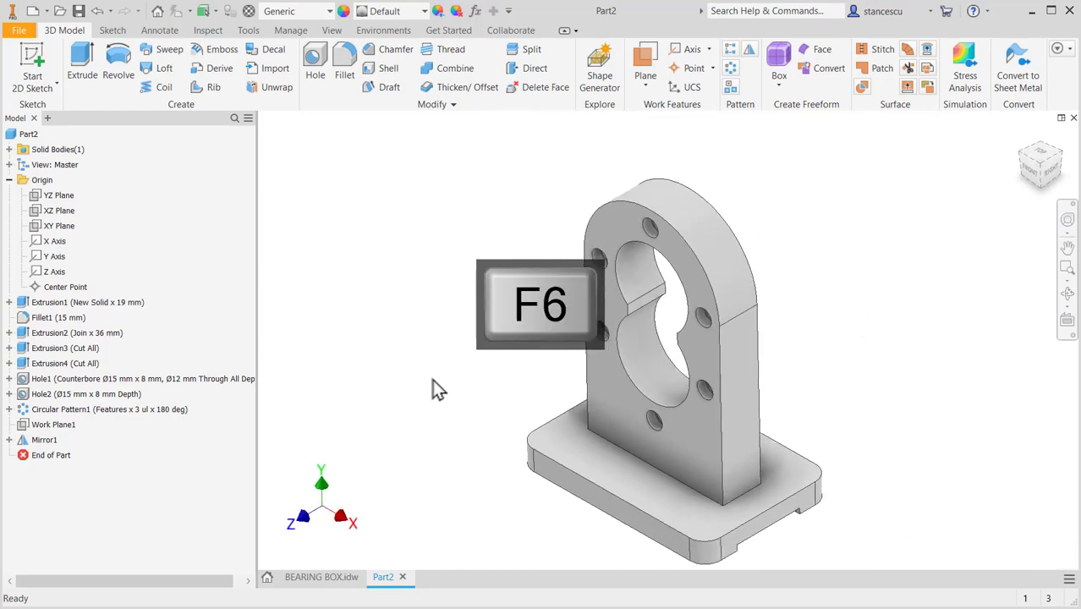
Step: Check the two 10 mm holes in the drawing and sketch their points on the upright's front face, above-right of the upper bore and below-left of the lower
click(321, 577)
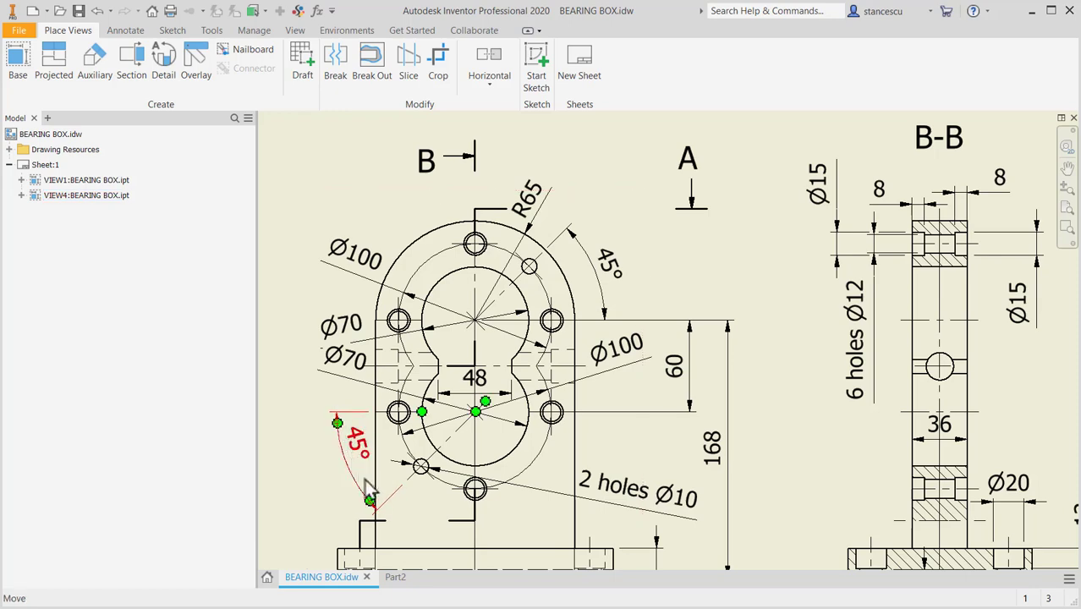
click(393, 578)
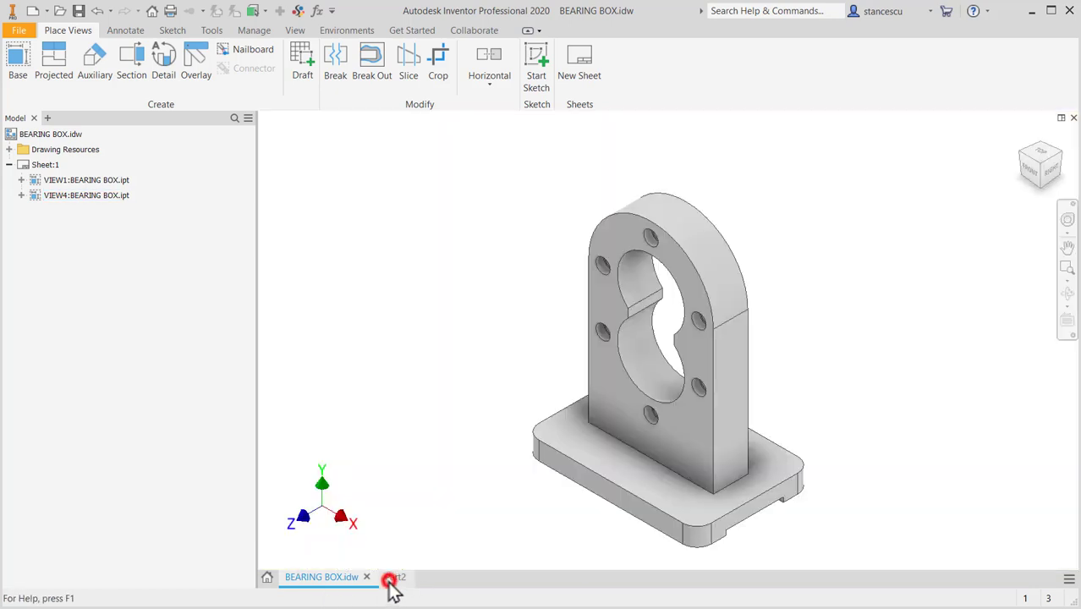
click(694, 362)
click(787, 356)
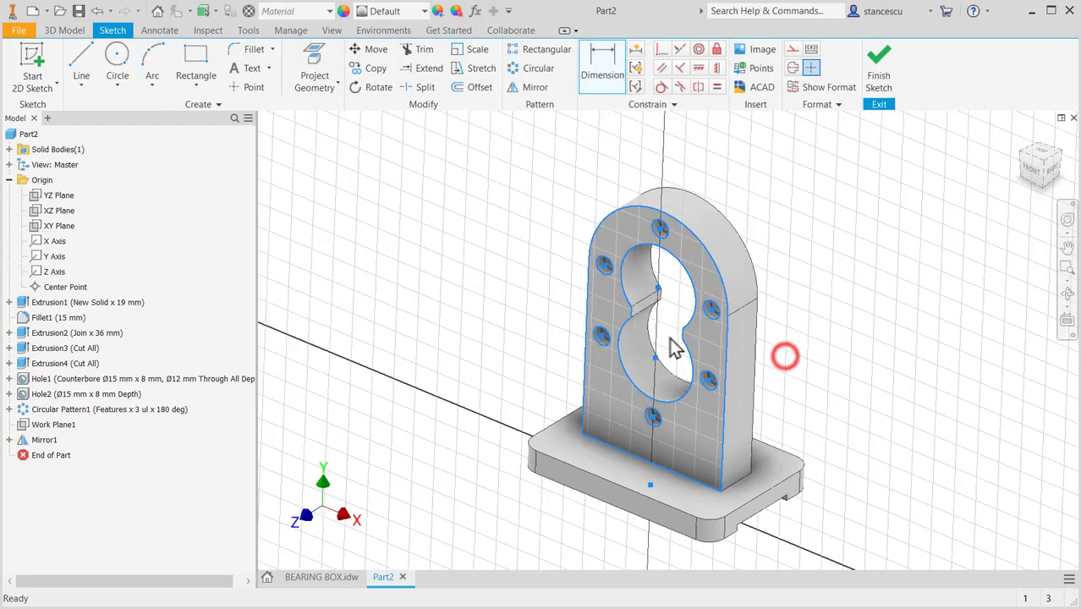
click(237, 88)
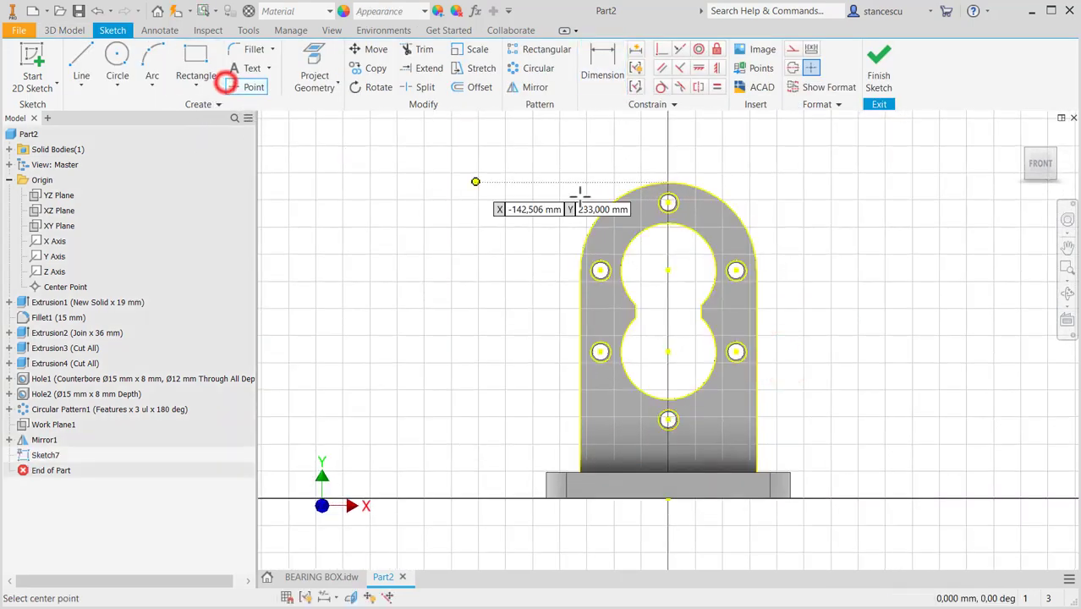
click(716, 224)
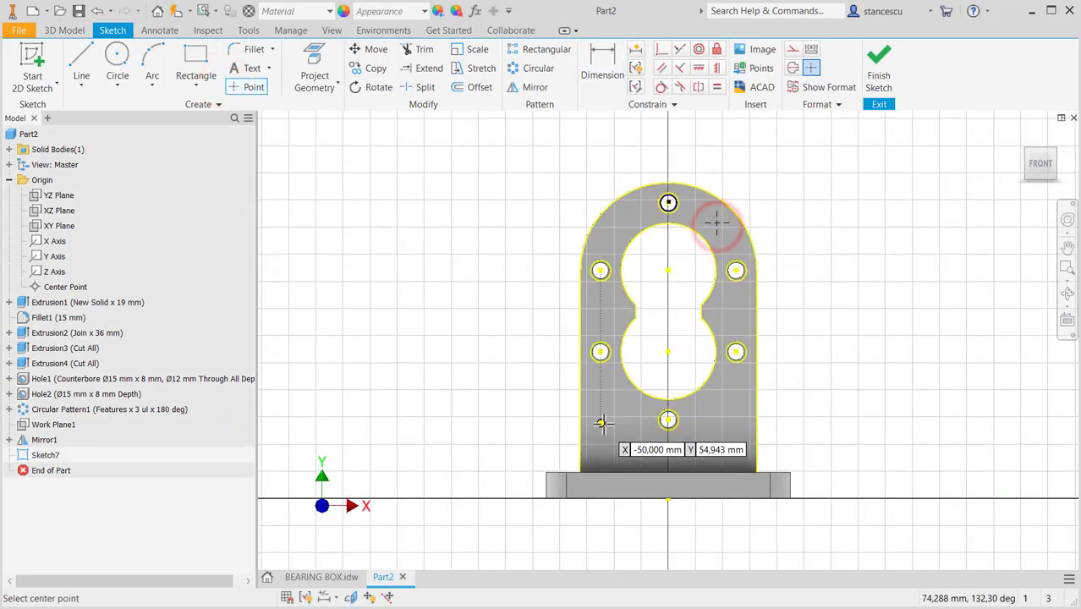
click(600, 423)
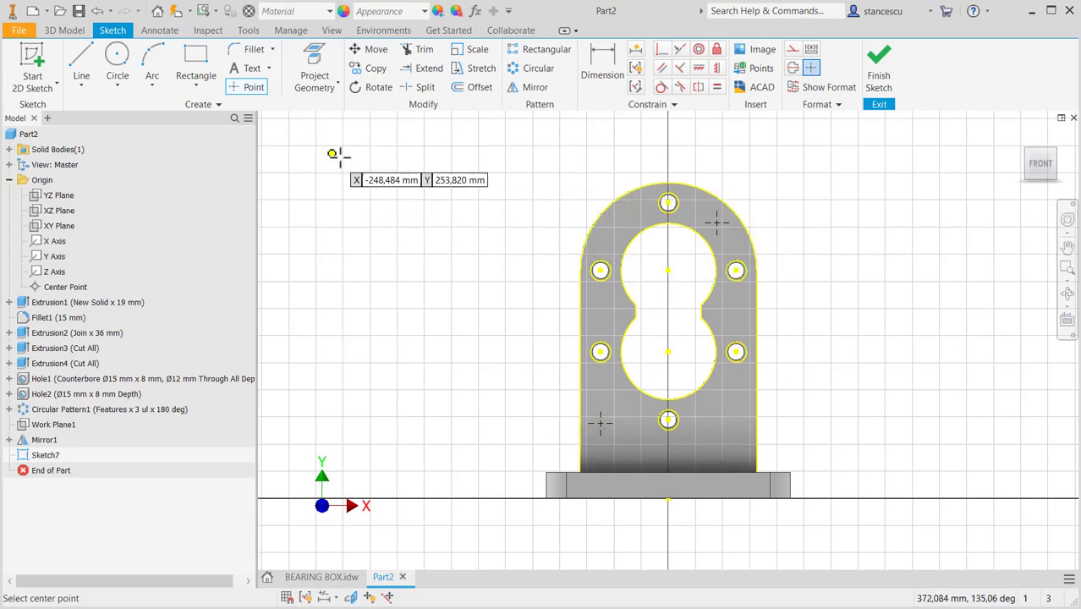
Step: Draw a construction line from the upper bore's centre to the sketch point at its upper right
click(82, 57)
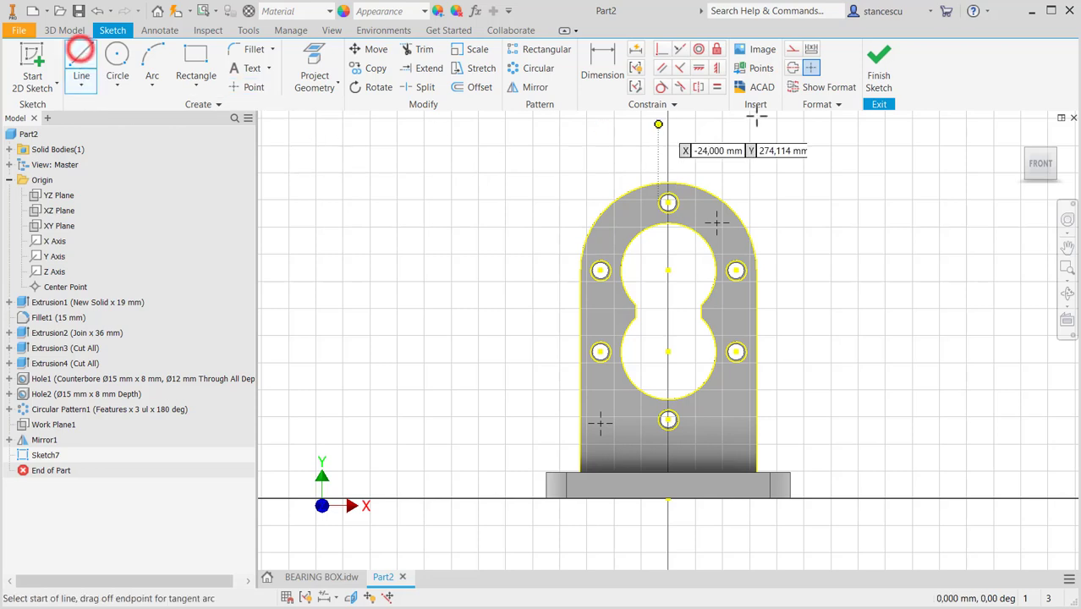
click(793, 49)
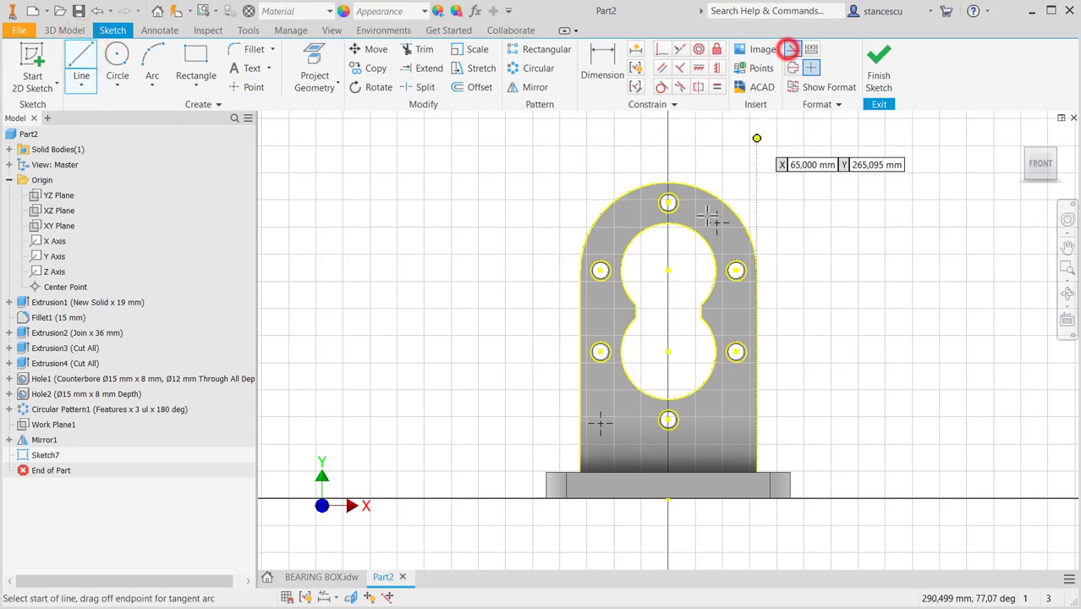
click(667, 271)
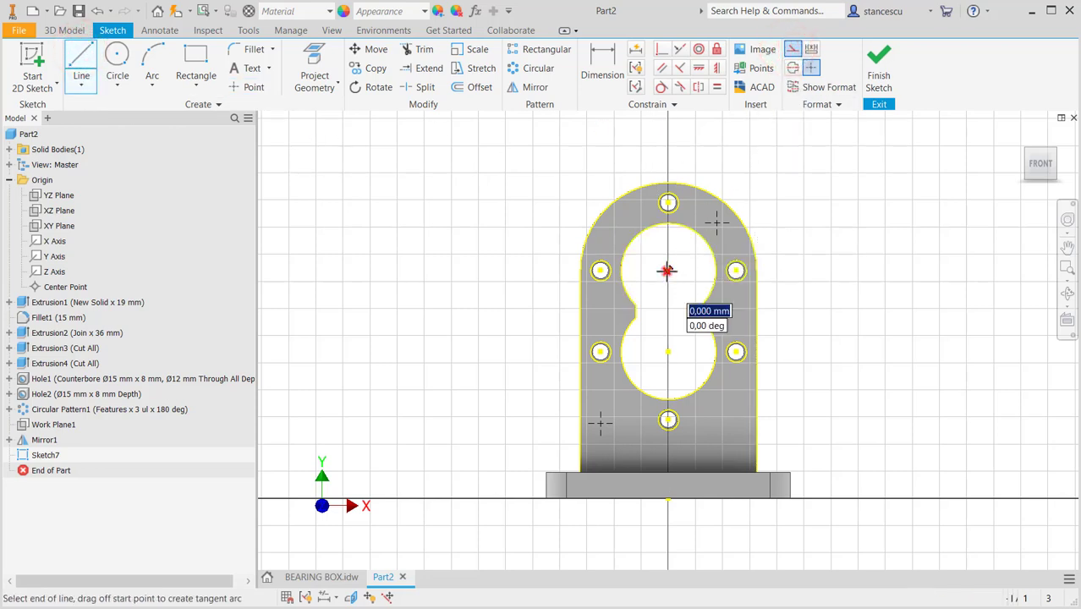
click(717, 222)
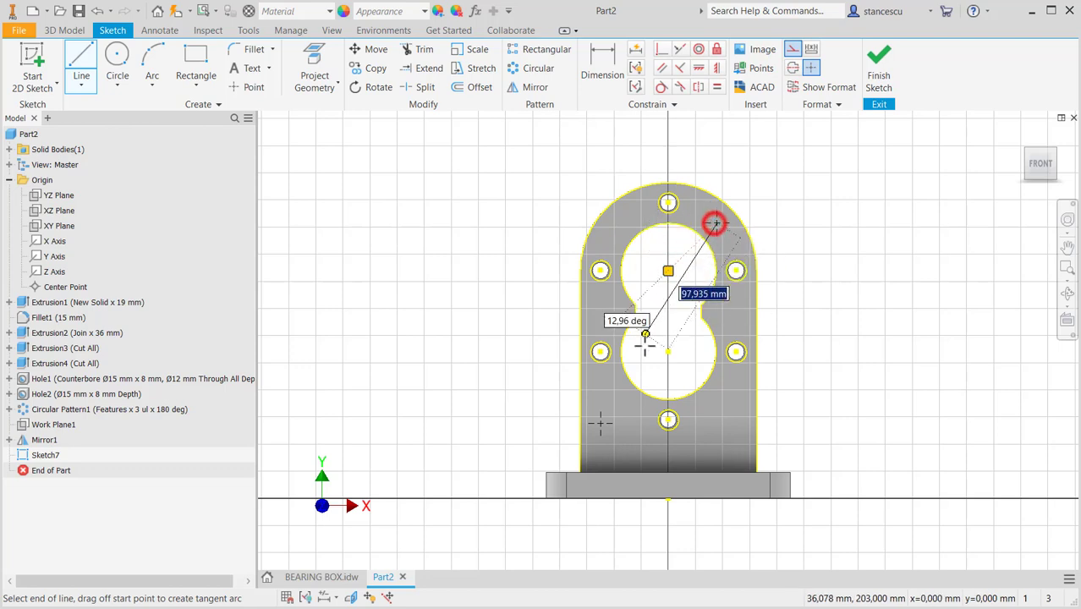
right_click(678, 318)
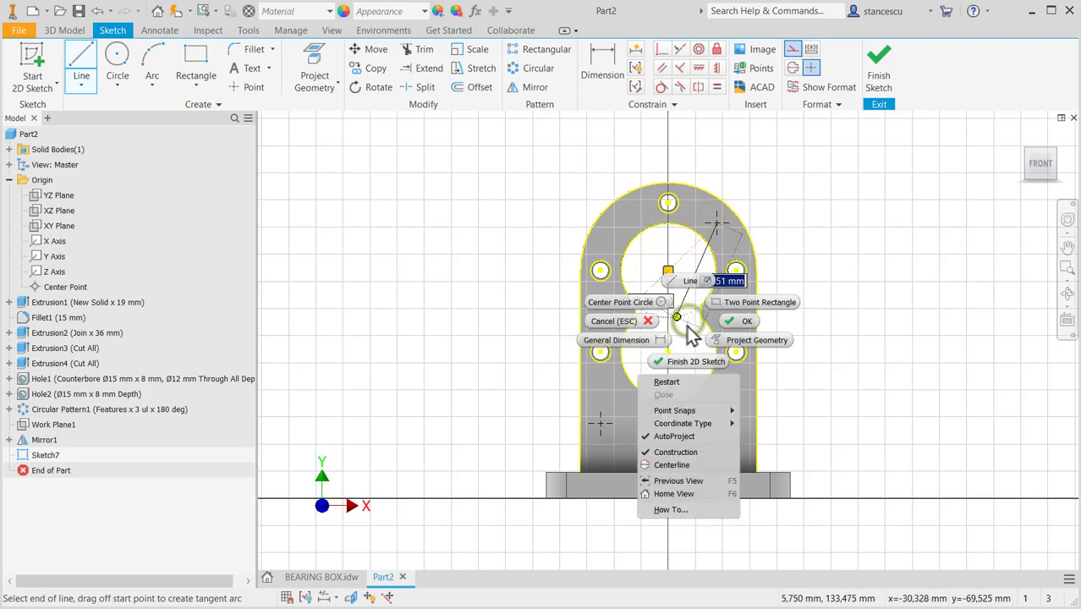
click(668, 383)
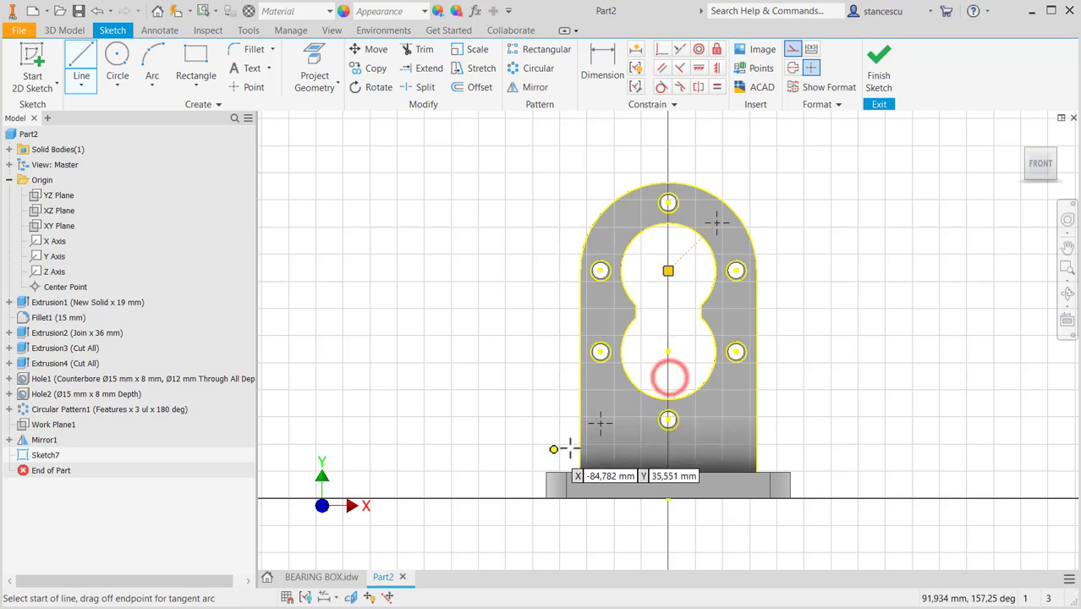
Step: Draw a construction line from the lower bore's centre to the sketch point at its lower left
click(668, 350)
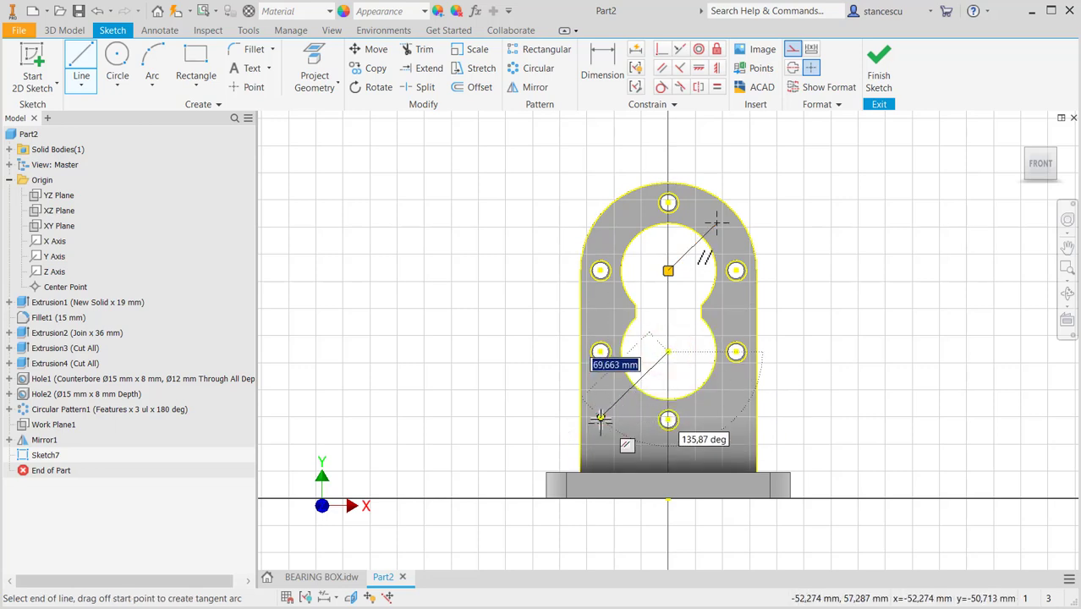
scroll(598, 420, down, 3)
click(599, 427)
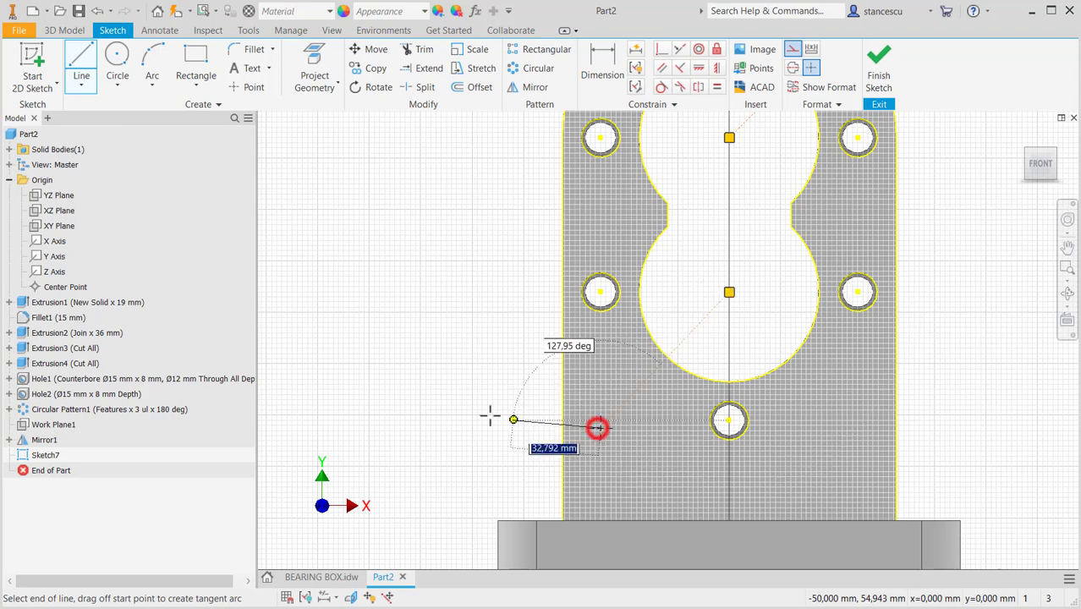
key(Escape)
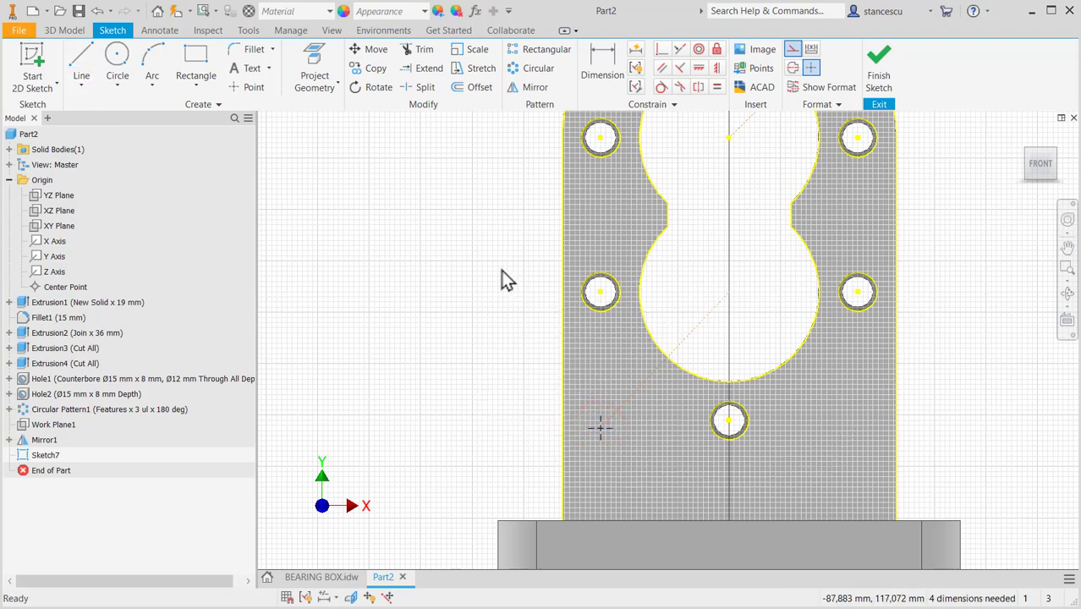
Step: Constrain the two diagonal construction lines to equal length
click(719, 89)
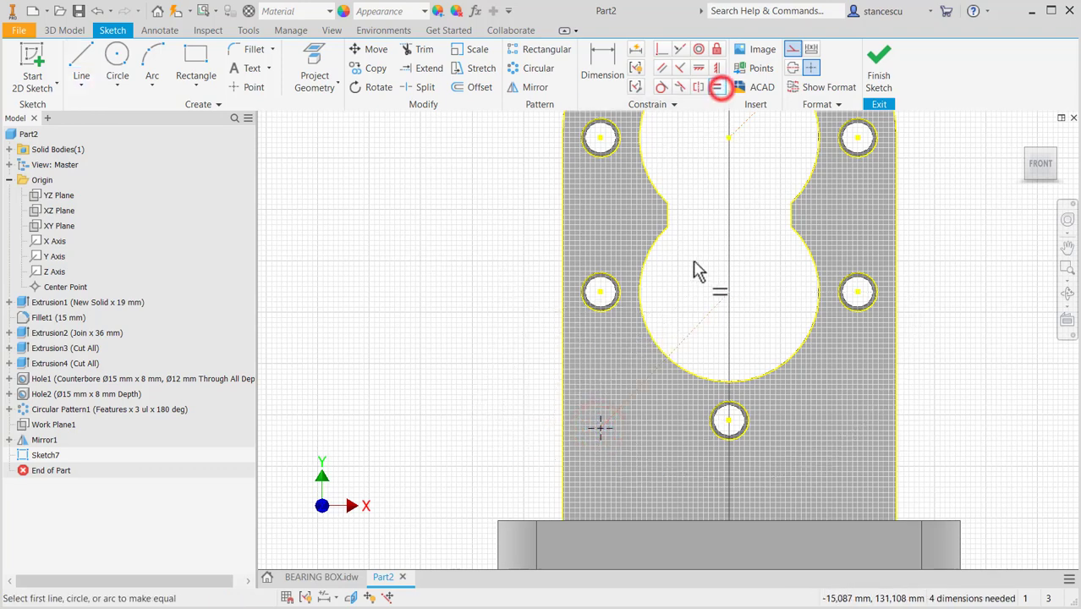
middle_drag(687, 270, 647, 366)
click(654, 423)
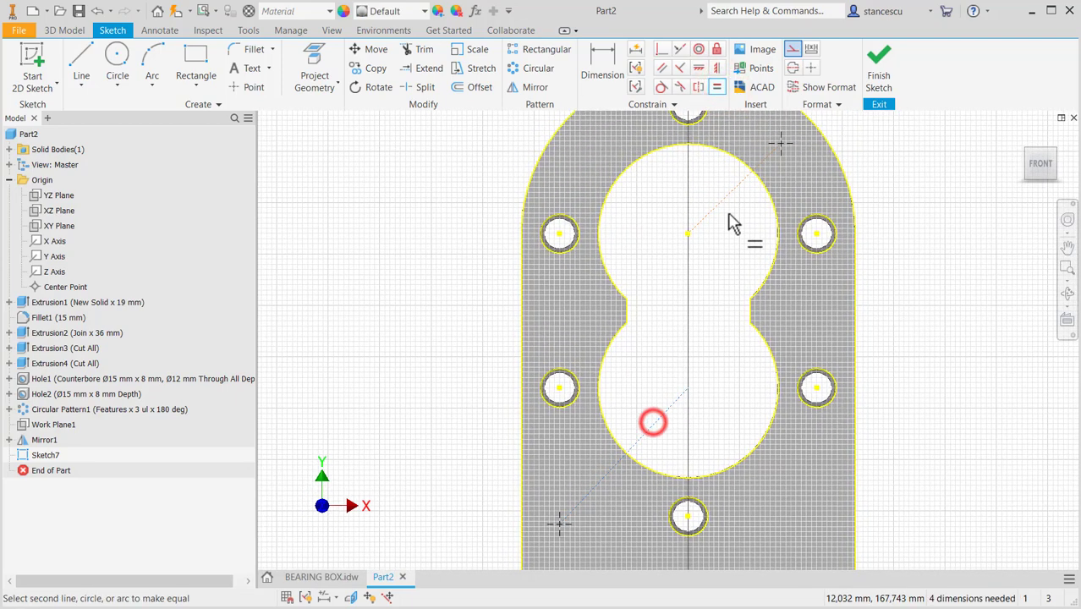
click(725, 196)
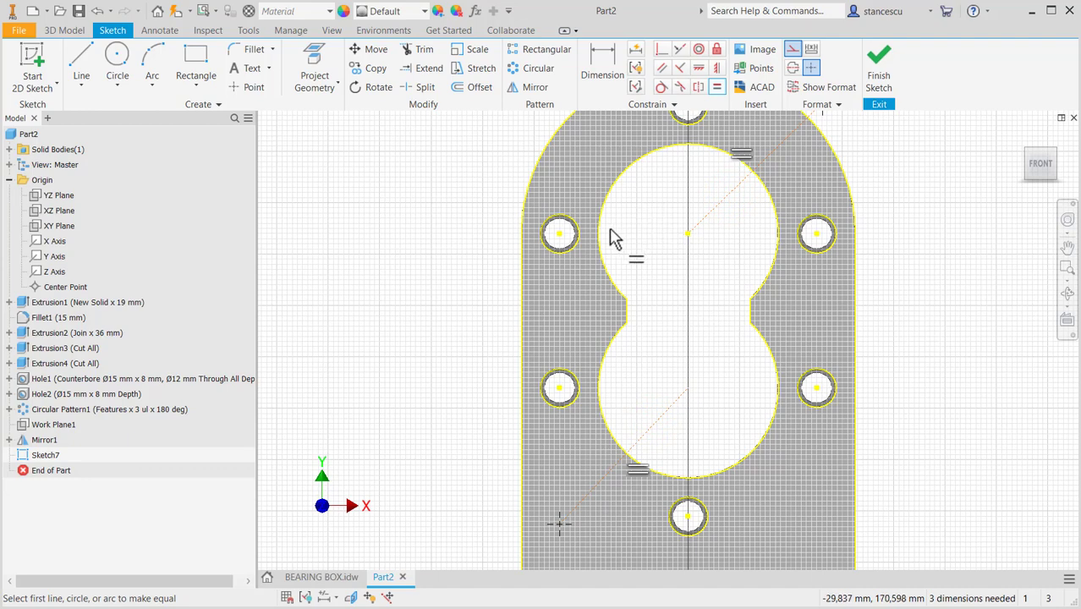
Step: Check the hole circle in the drawing and dimension the upper diagonal construction line's length as 100/2 mm
click(329, 577)
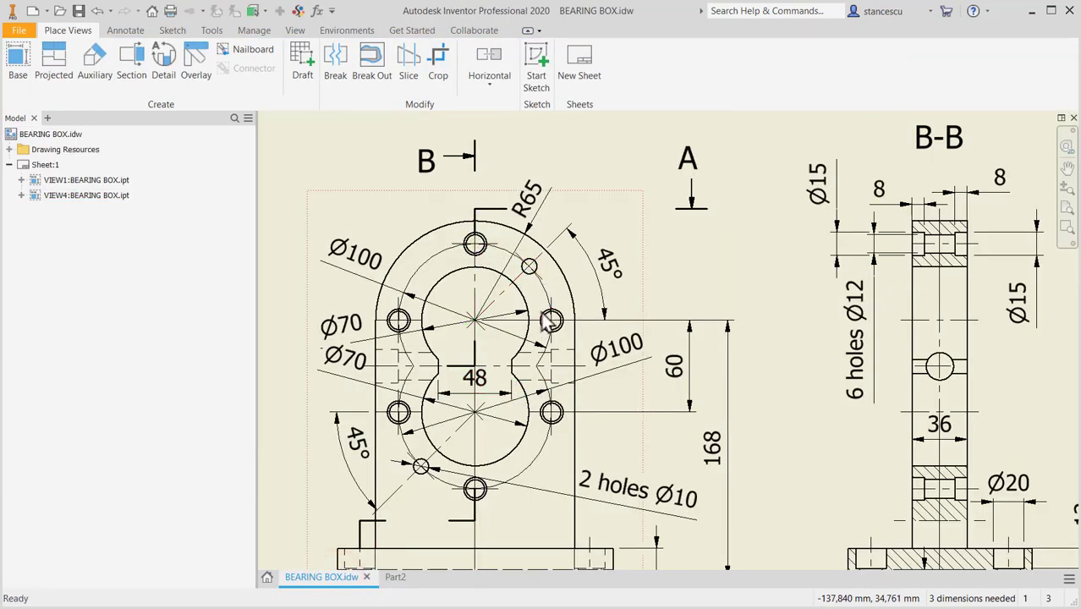
click(530, 269)
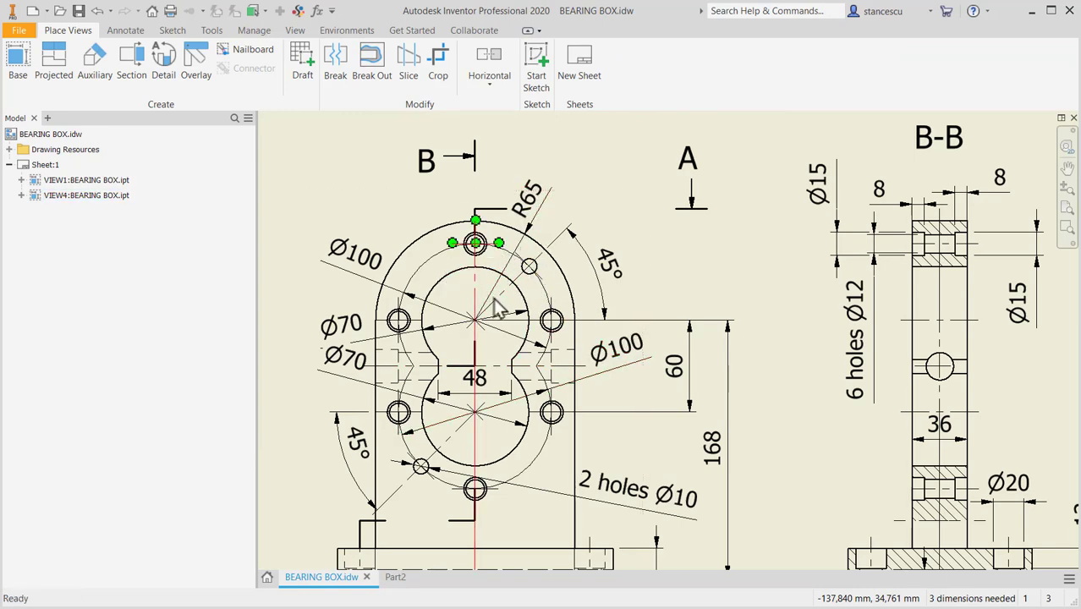
click(394, 577)
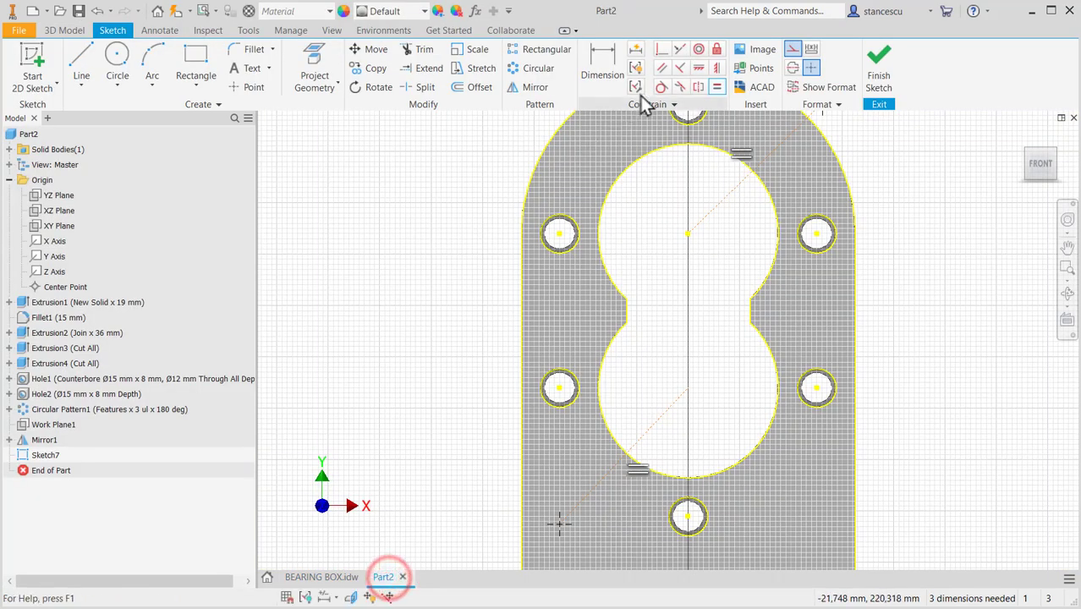
click(605, 57)
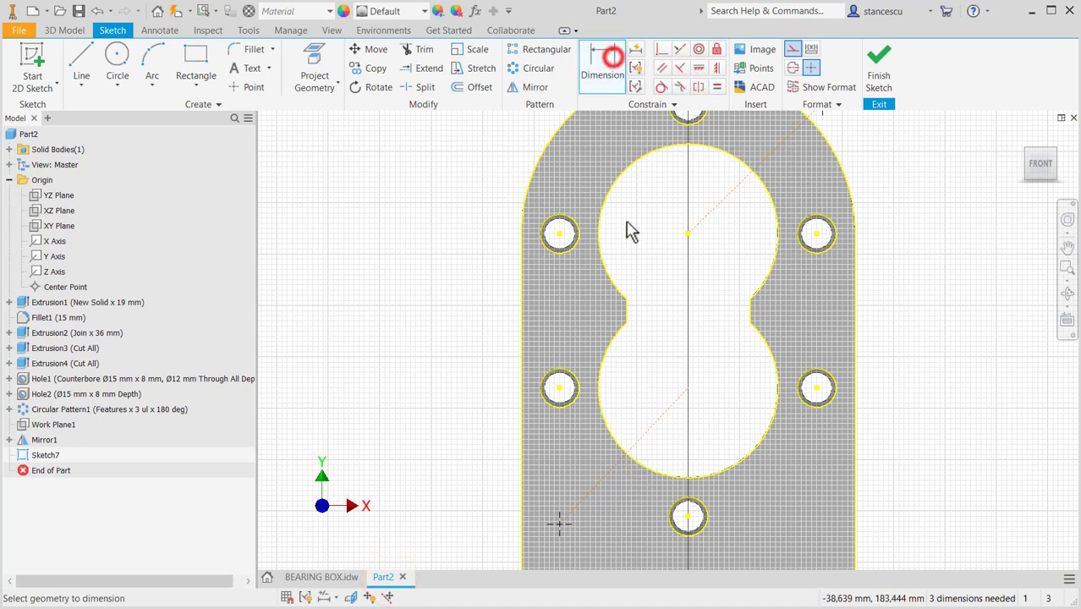
click(707, 217)
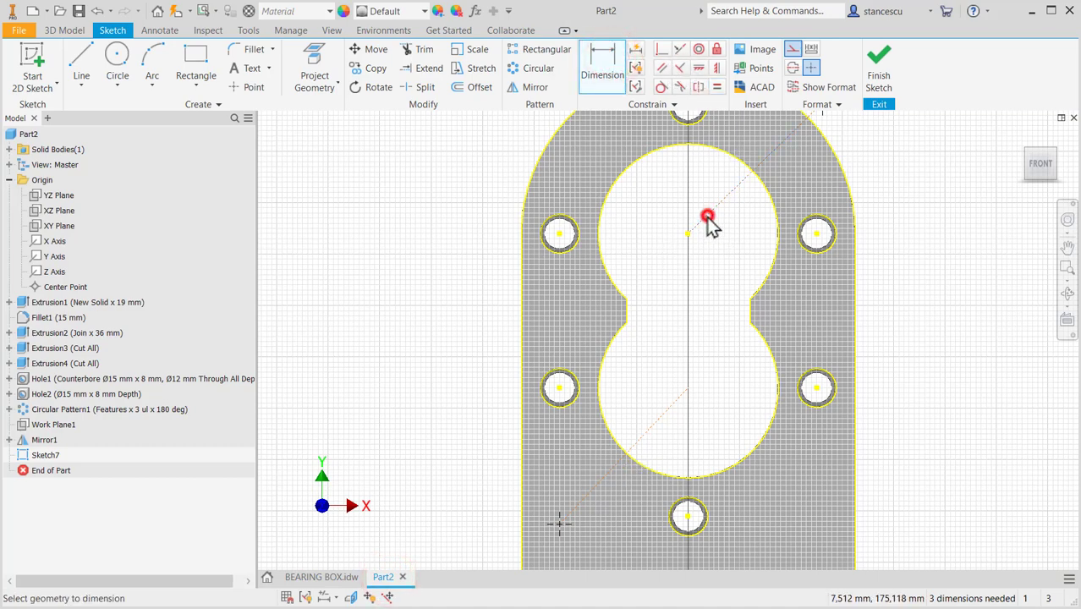
click(752, 228)
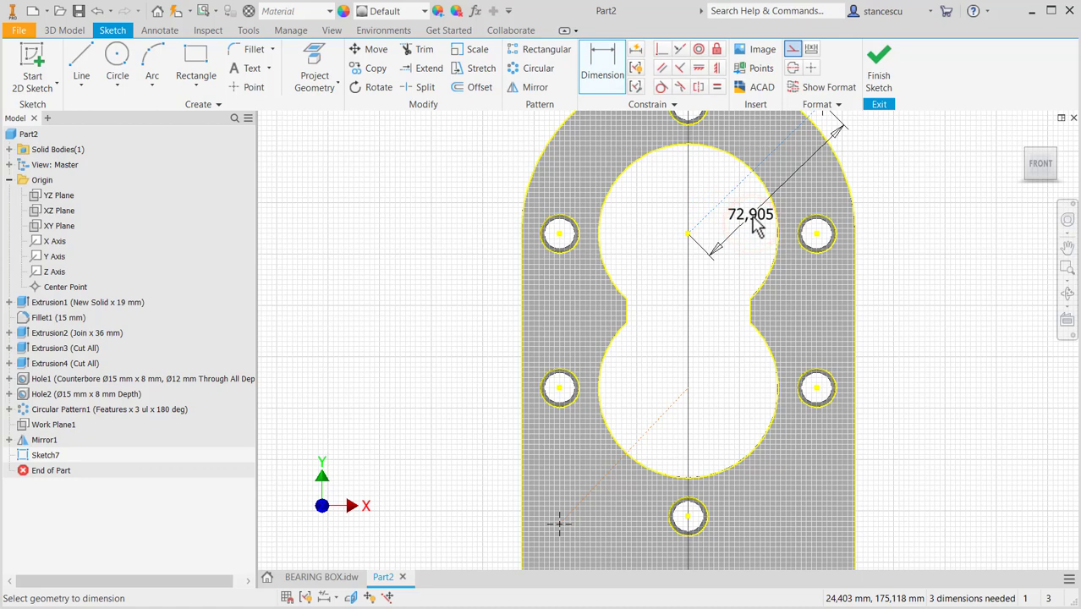
click(755, 227)
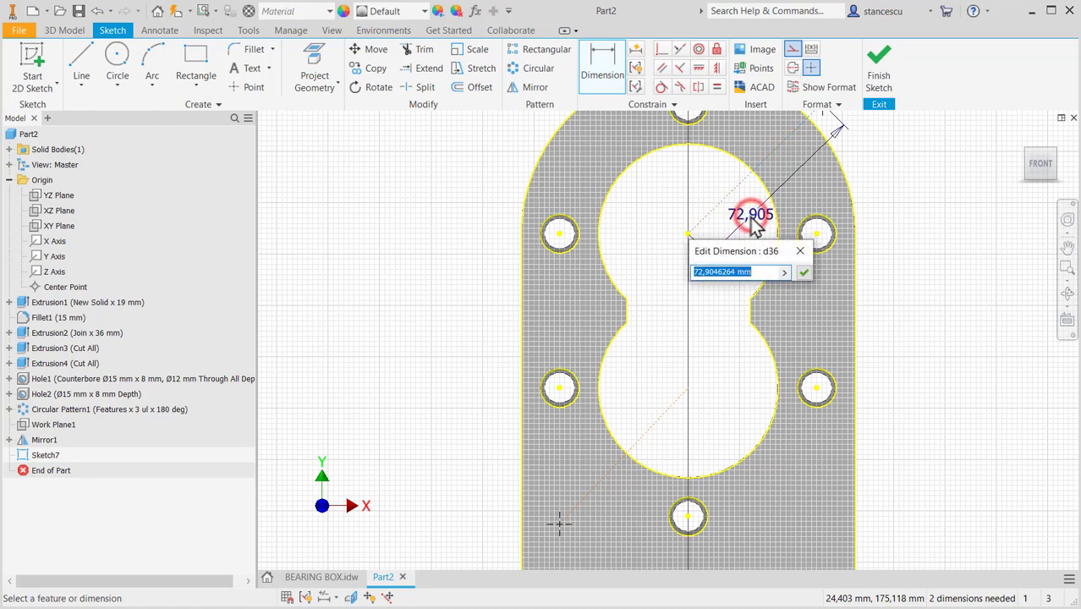
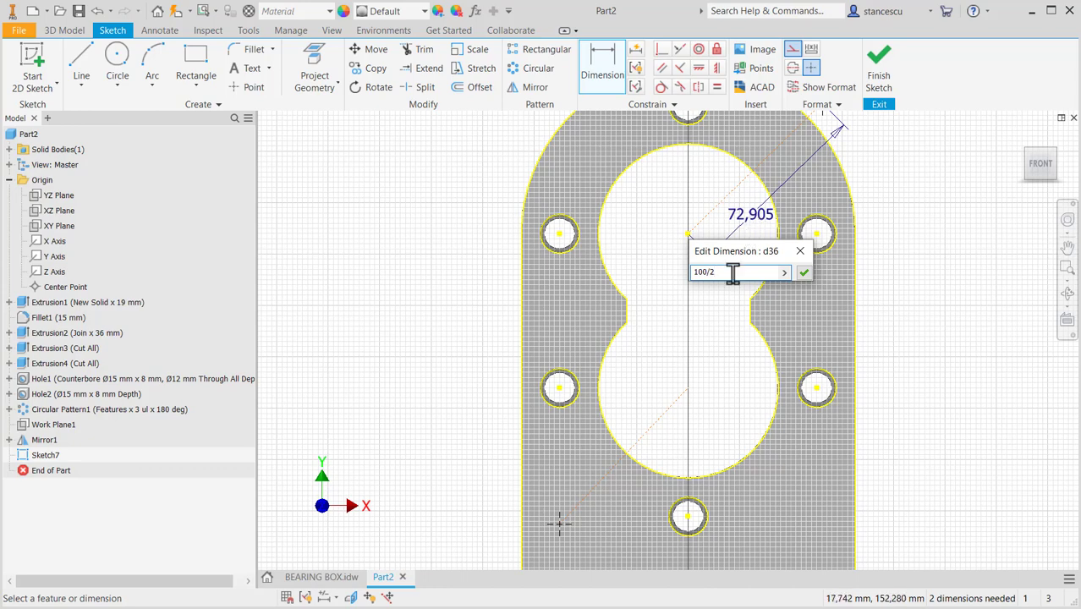
click(804, 272)
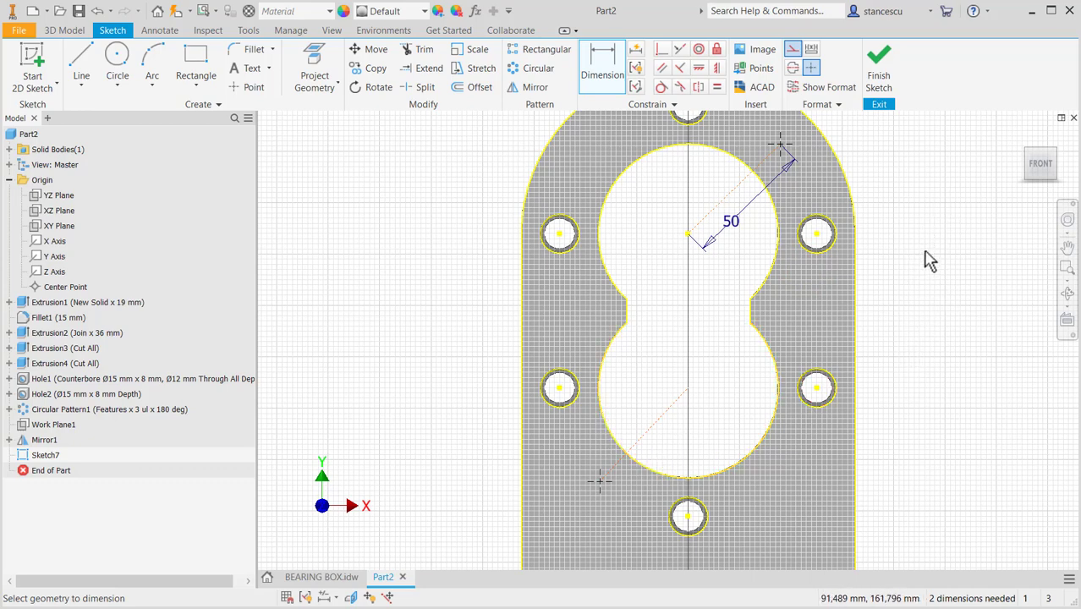
Step: Constrain the upper and lower diagonal construction lines to be parallel
scroll(930, 279, down, 3)
middle_drag(931, 289, 832, 282)
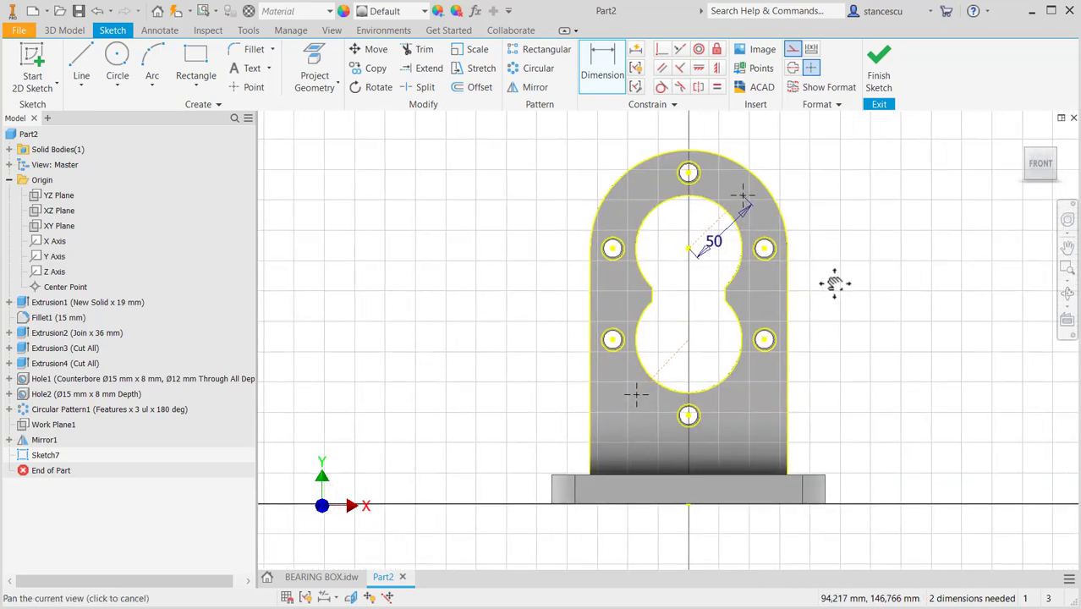
click(663, 68)
click(712, 222)
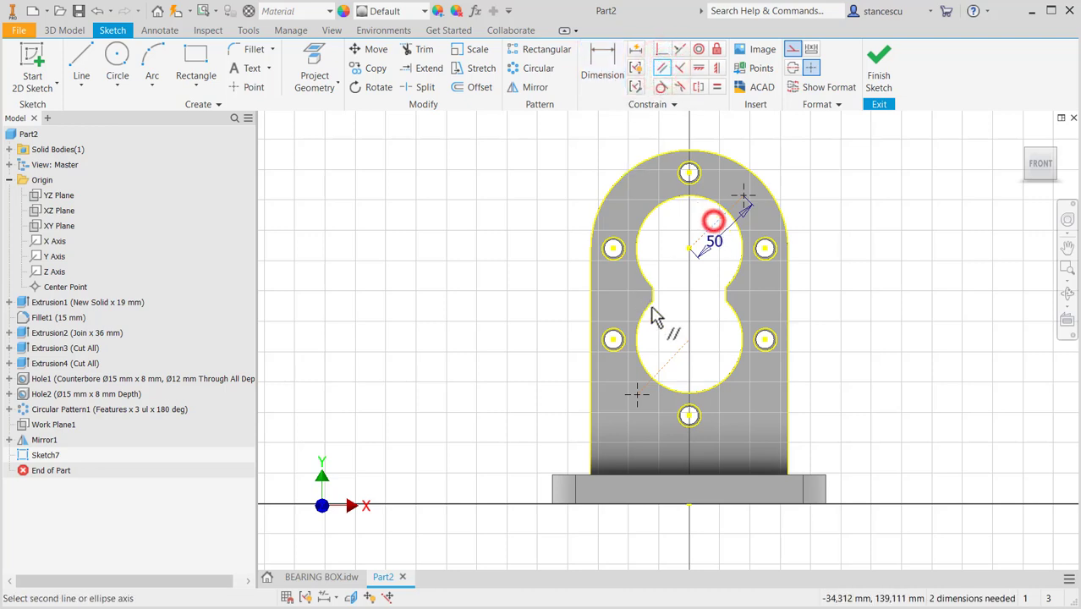
click(664, 366)
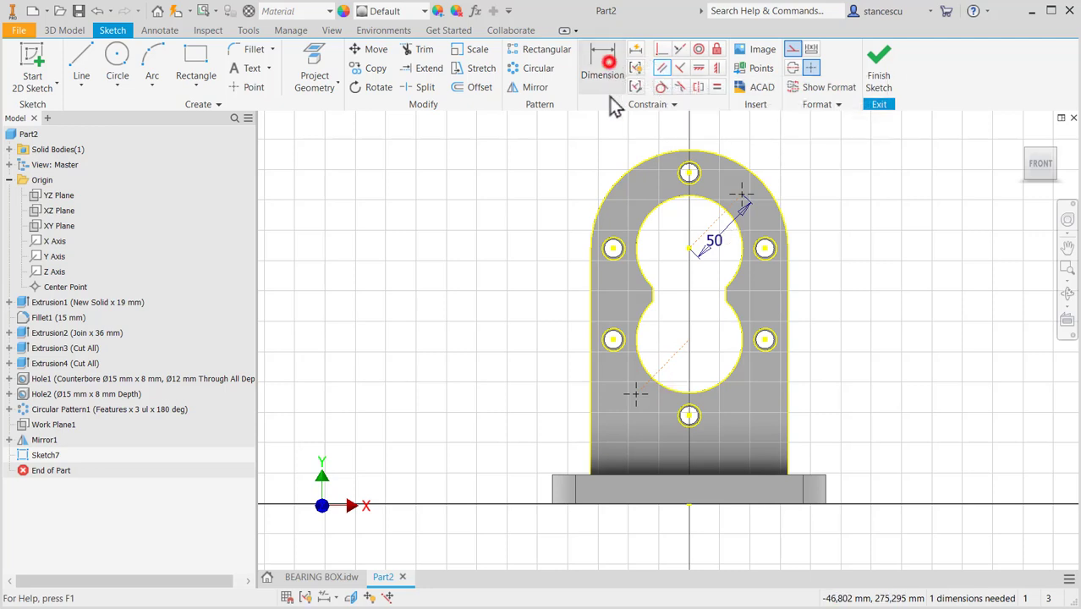
Step: Dimension the angle between the lower diagonal construction line and the base's top edge as 45° and finish the sketch
click(608, 62)
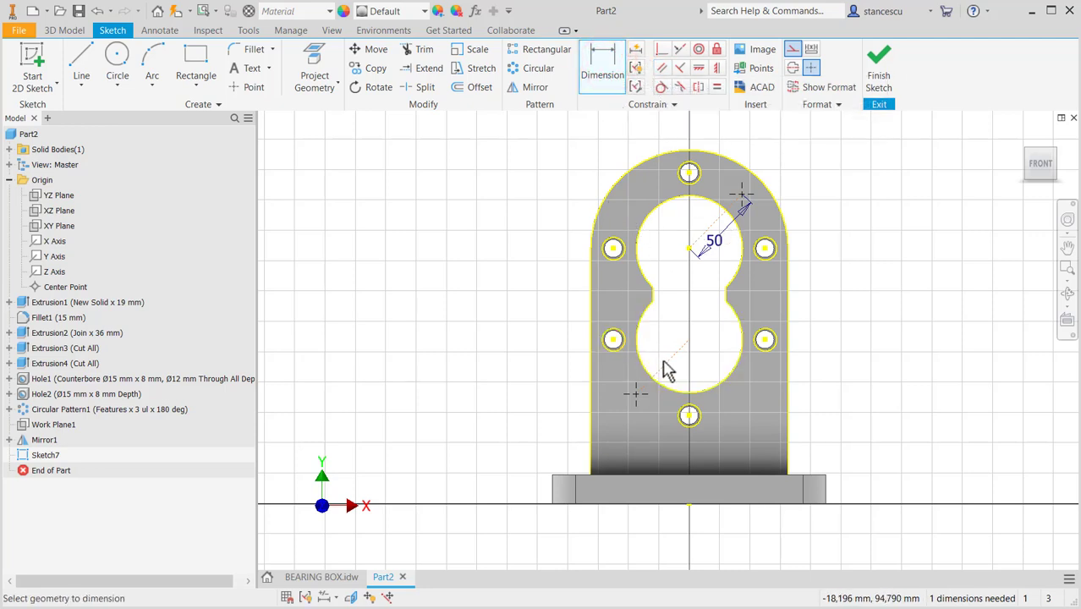
click(661, 363)
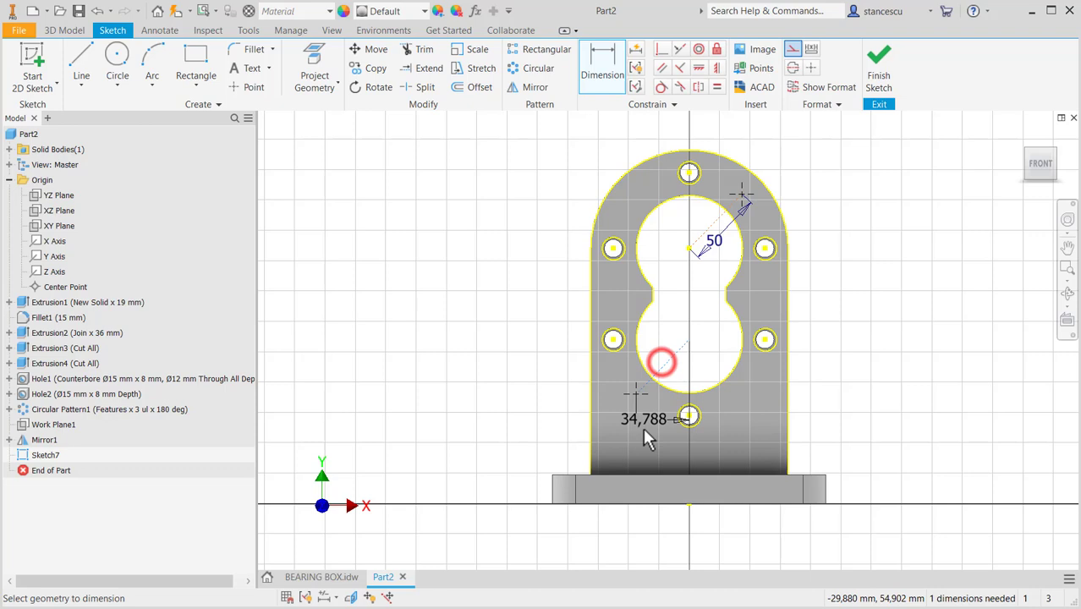
click(666, 475)
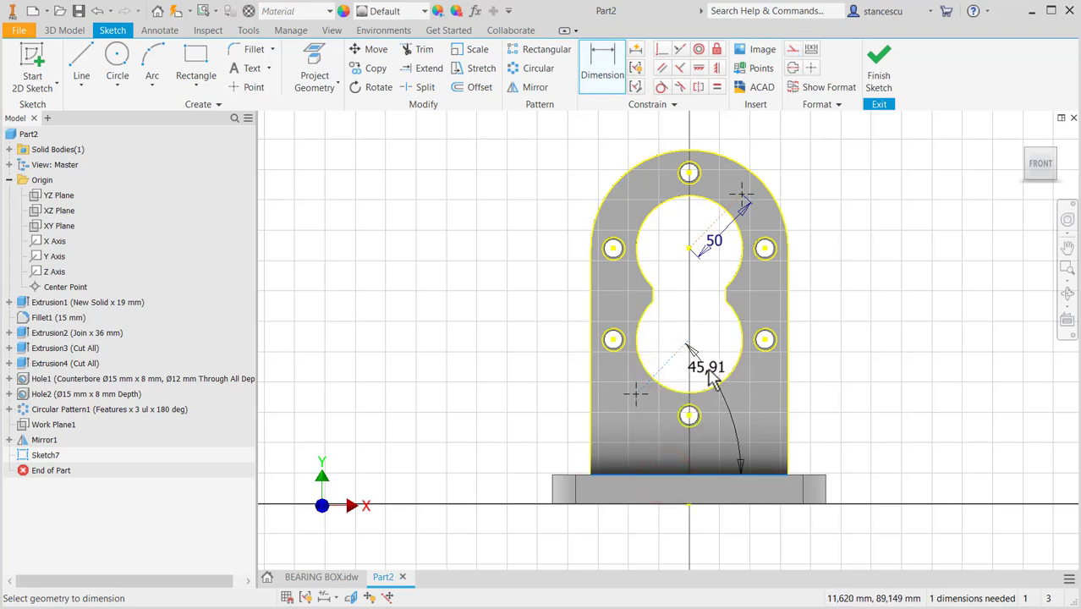
click(872, 310)
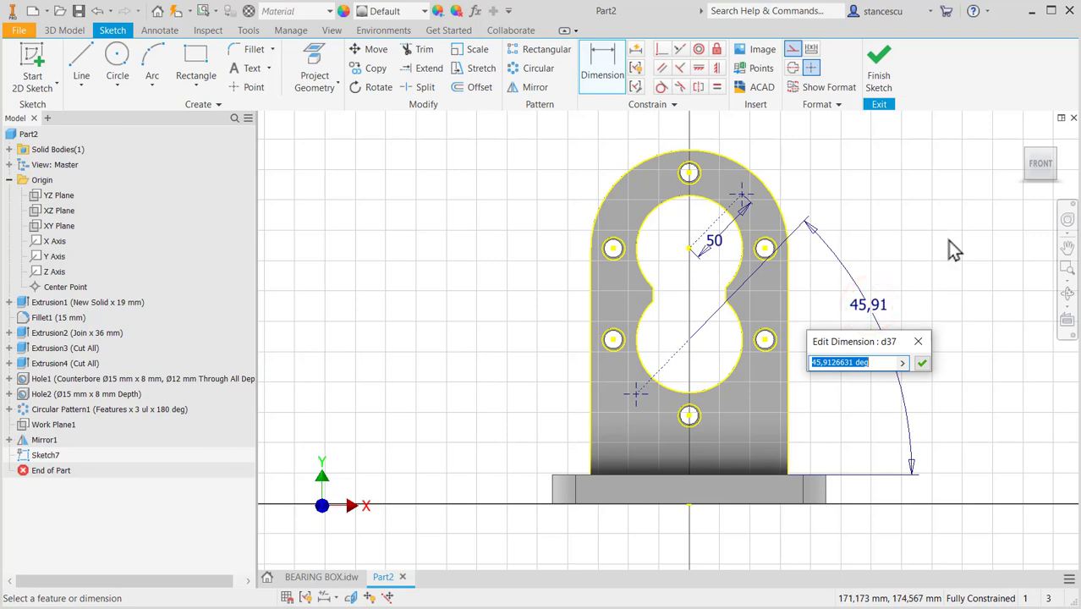
text(45)
key(Return)
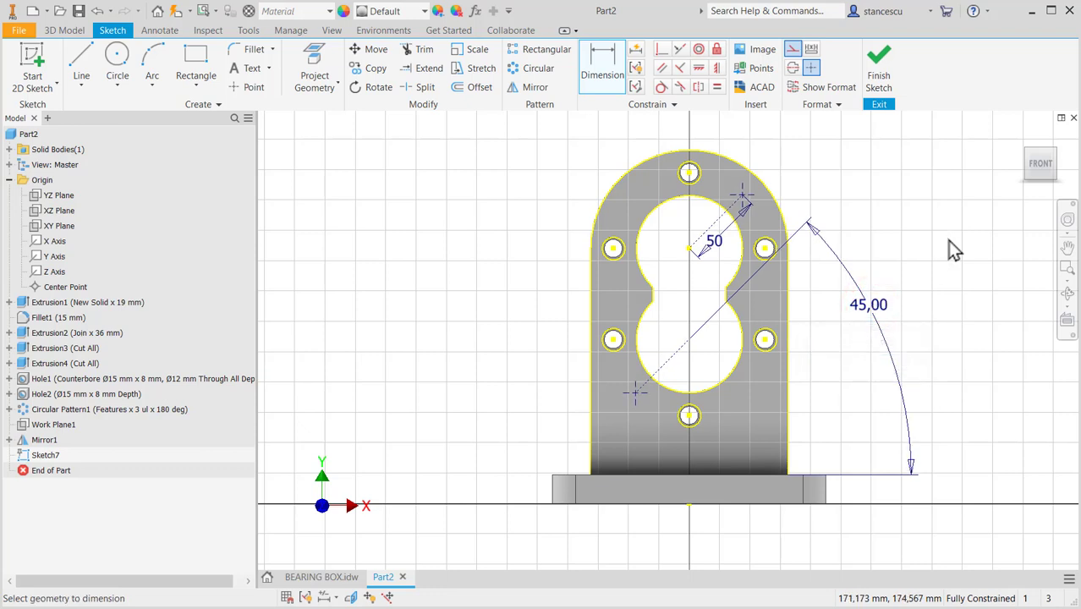
click(880, 74)
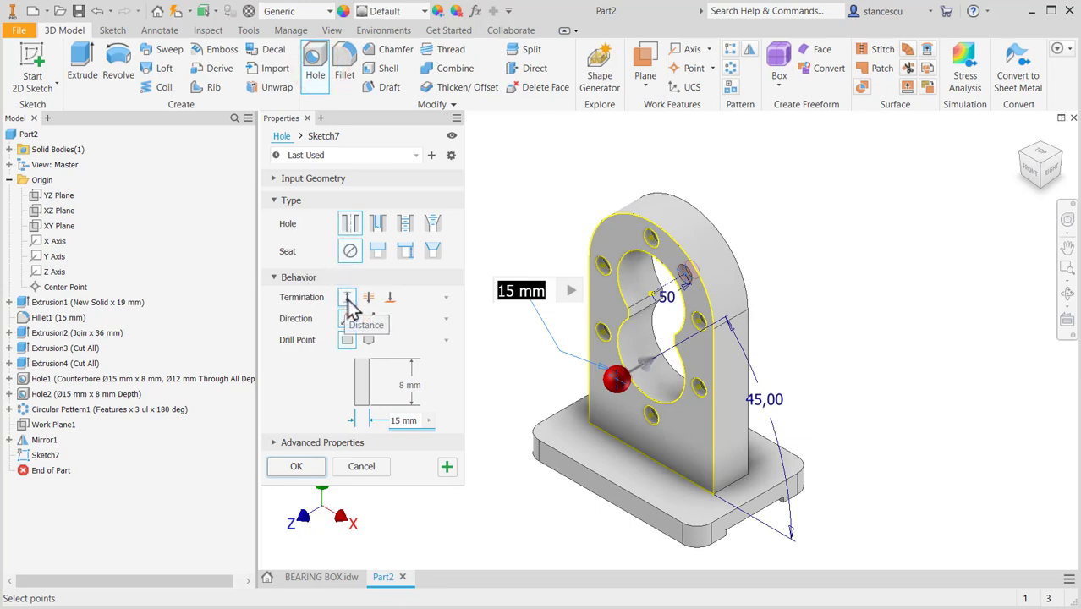
Step: Create simple through-all holes of 10 mm diameter at the upright's two diagonal sketch points
click(369, 299)
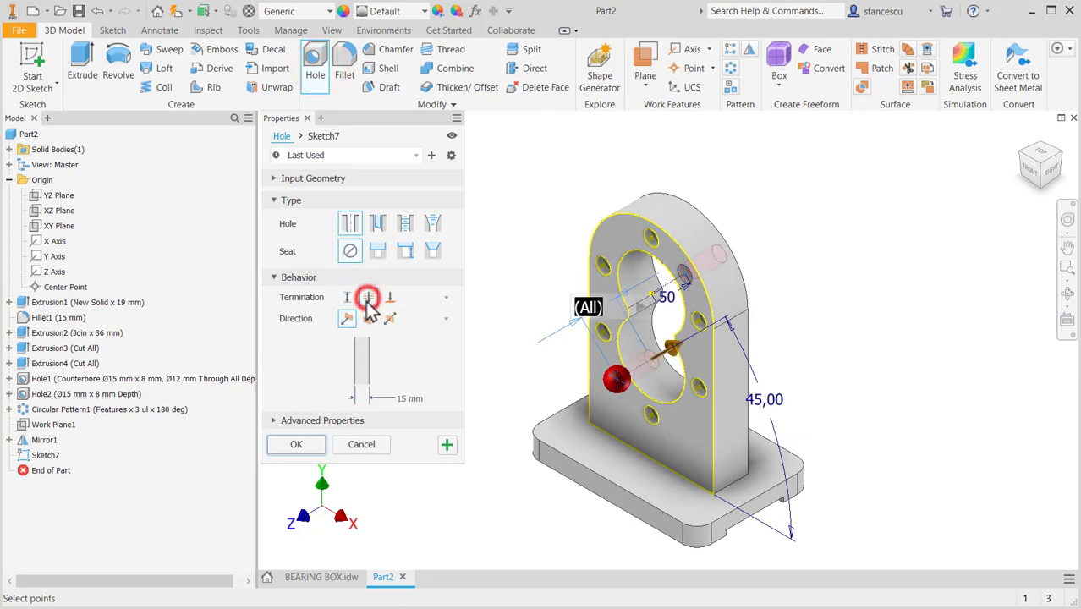
click(398, 398)
text(10)
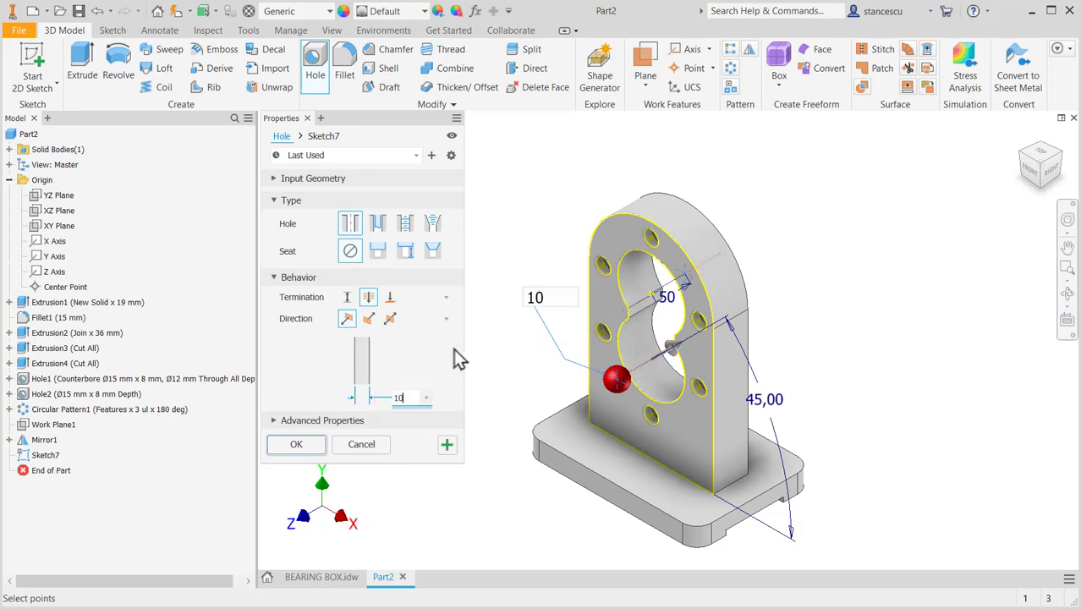
click(296, 445)
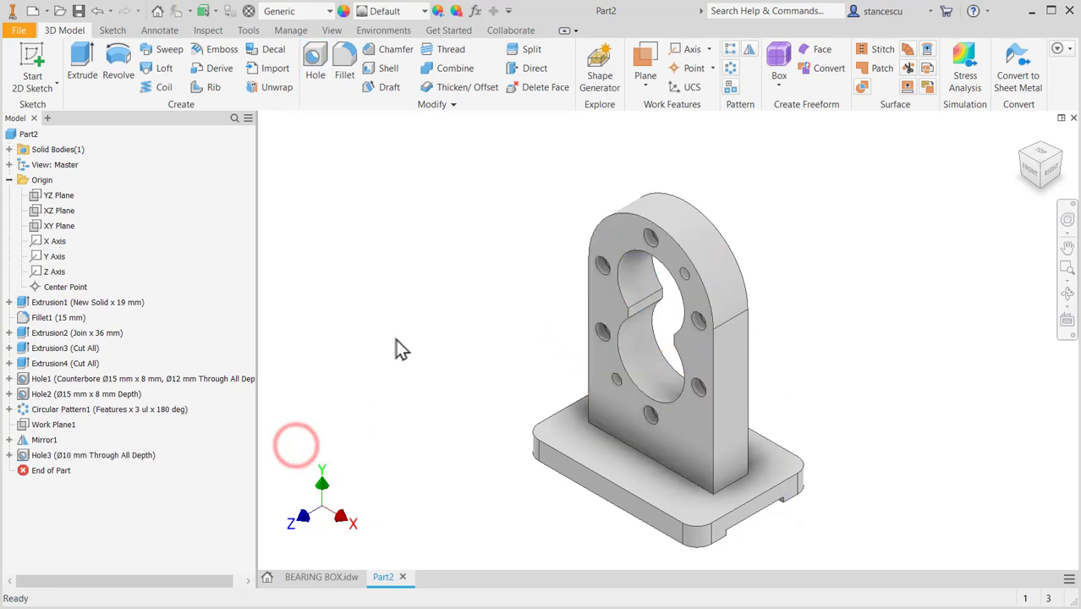
shift+middle_drag(401, 361, 447, 353)
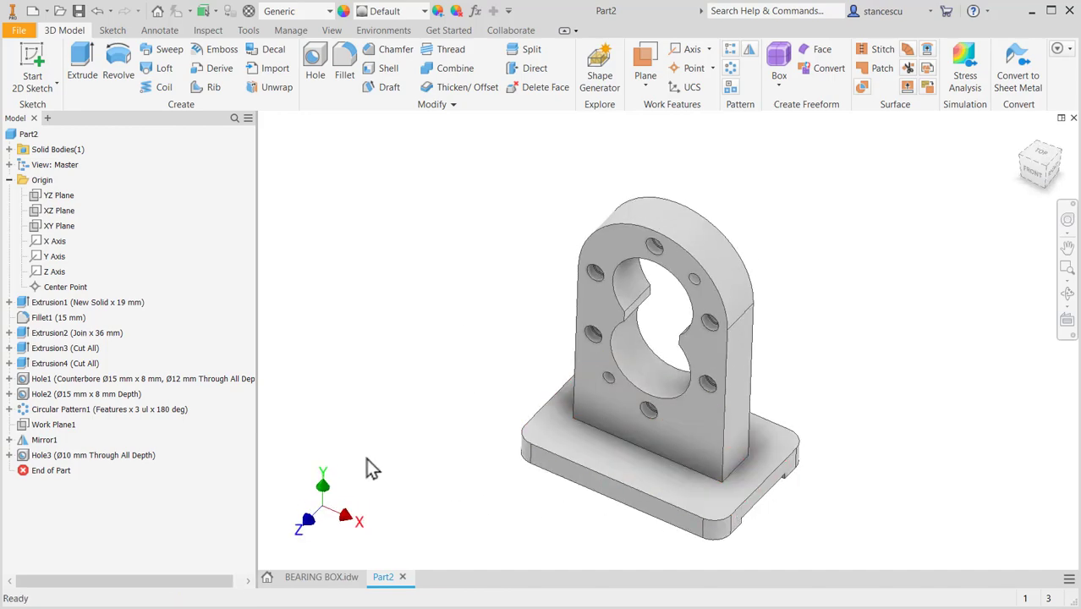
Step: Examine the base's four corner holes in the BEARING BOX.idw drawing for their positions, diameters and seat depth
click(339, 576)
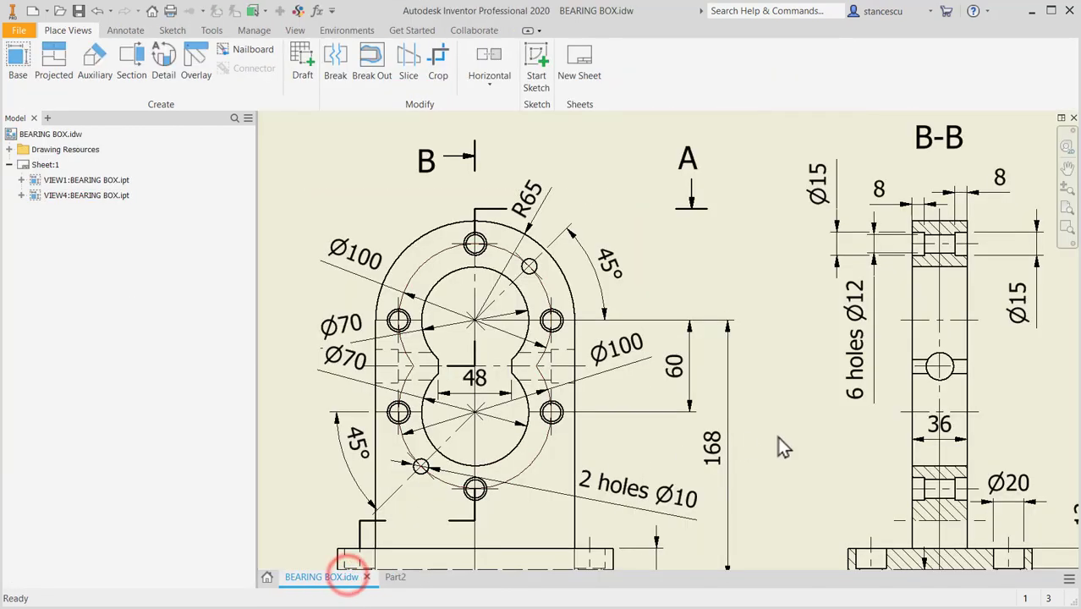
middle_drag(778, 436, 756, 300)
mouse_move(864, 457)
middle_down()
mouse_move(786, 446)
mouse_move(745, 387)
middle_up()
mouse_move(681, 422)
middle_down()
mouse_move(756, 356)
mouse_move(809, 336)
middle_up()
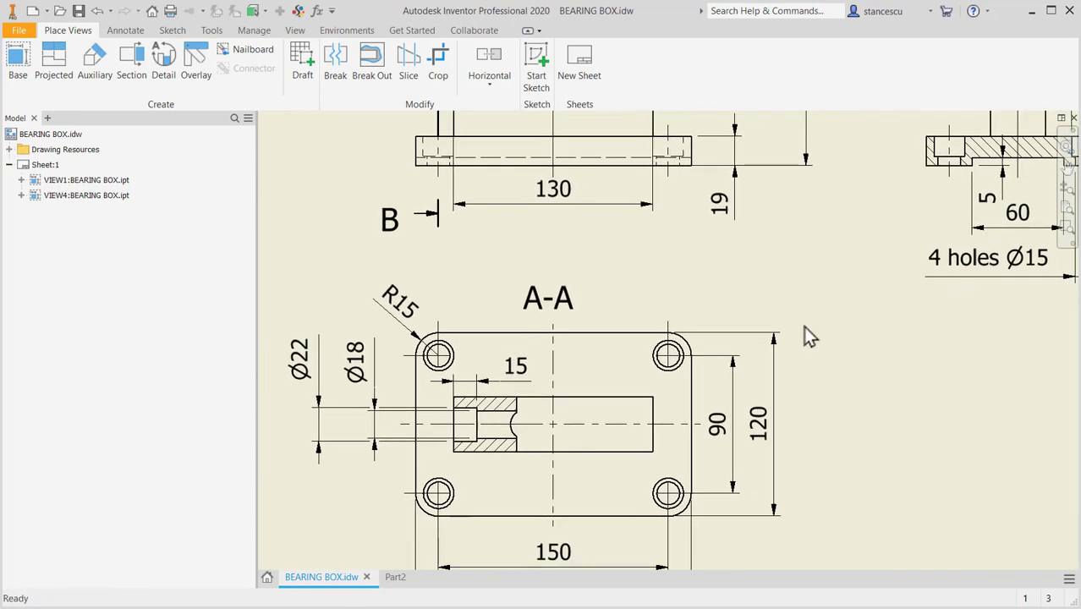
click(689, 335)
click(698, 360)
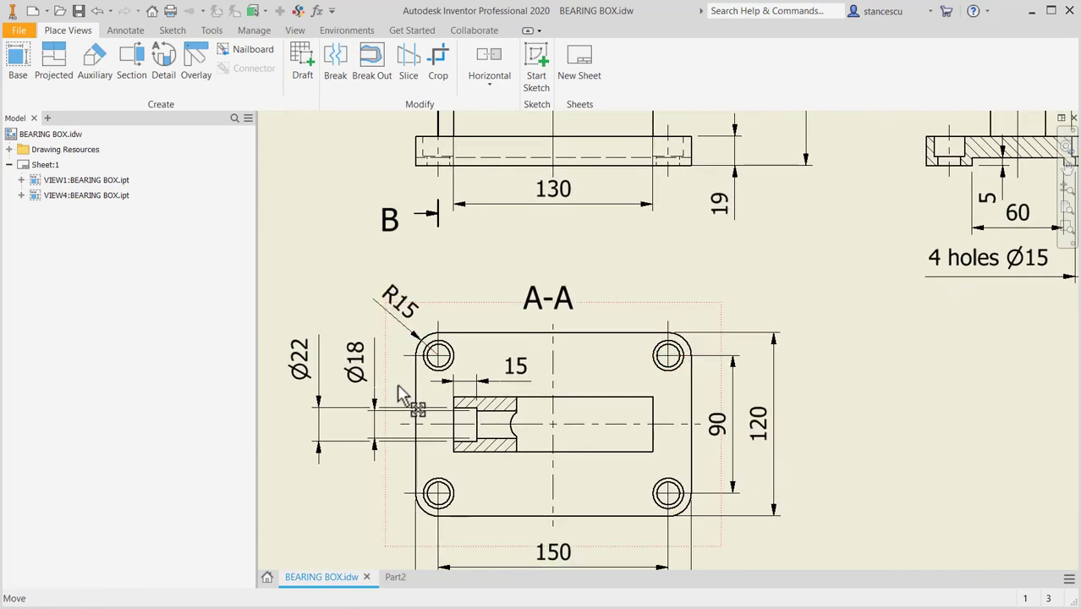
mouse_move(879, 358)
middle_down()
mouse_move(654, 387)
mouse_move(576, 380)
middle_up()
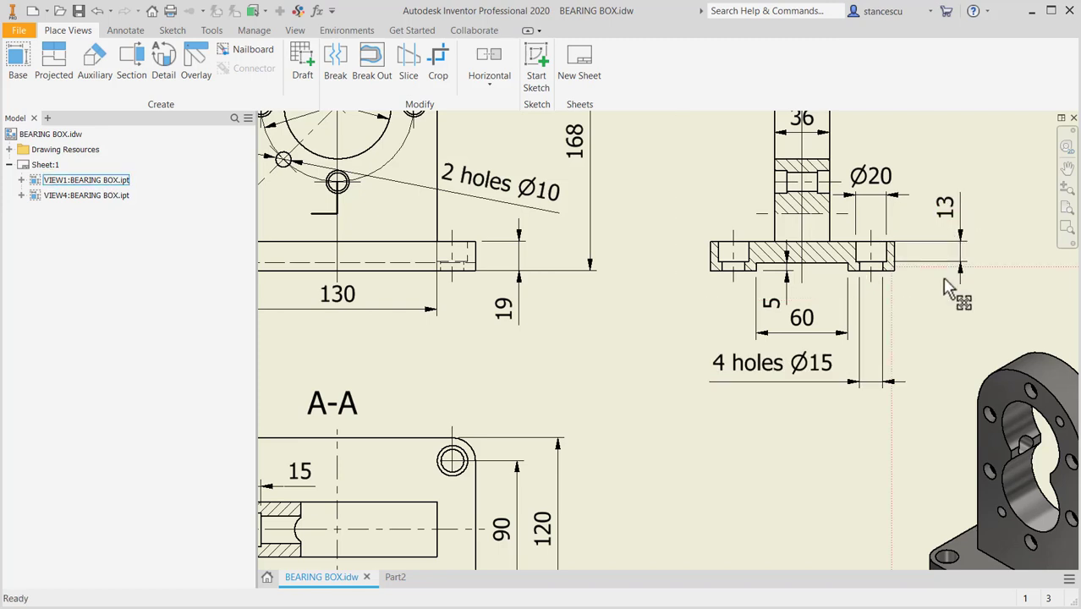
Step: Return to Part2, create a sketch on the base plate's top face and finish it with only the projected face geometry
click(393, 579)
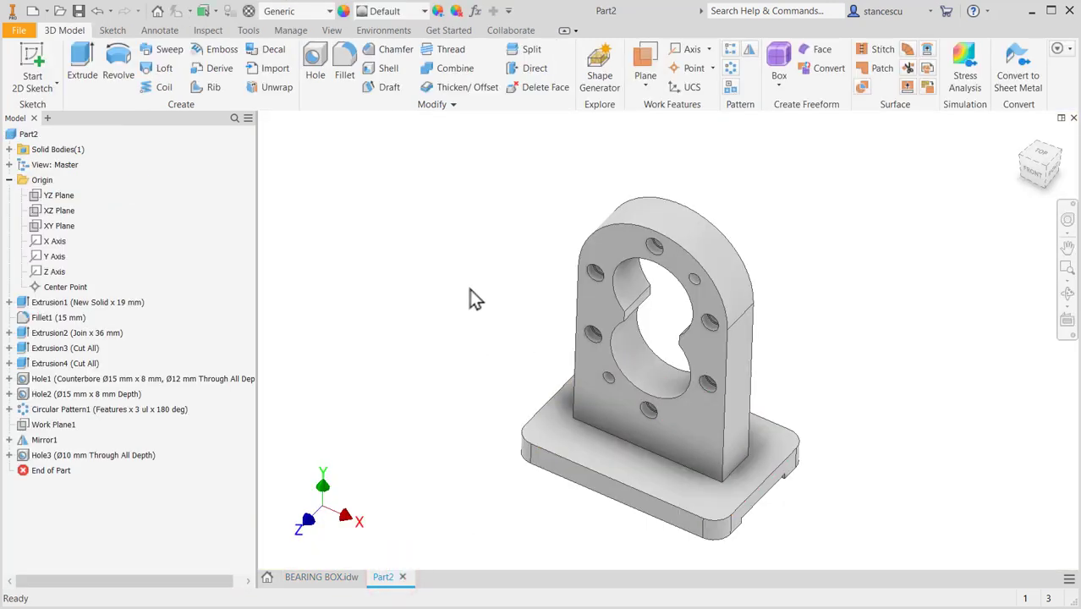
click(558, 429)
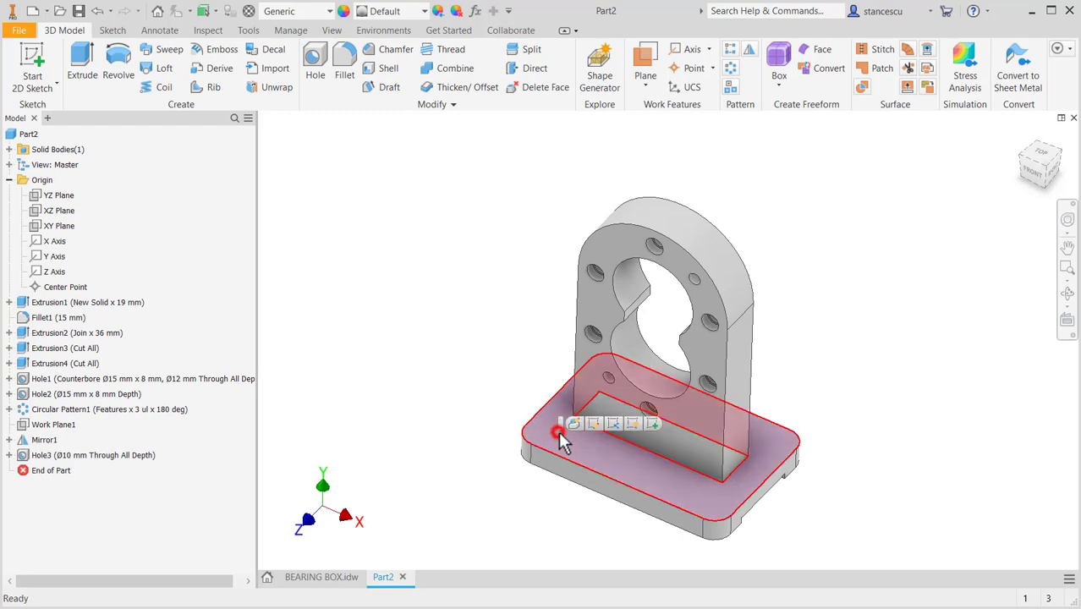
click(655, 425)
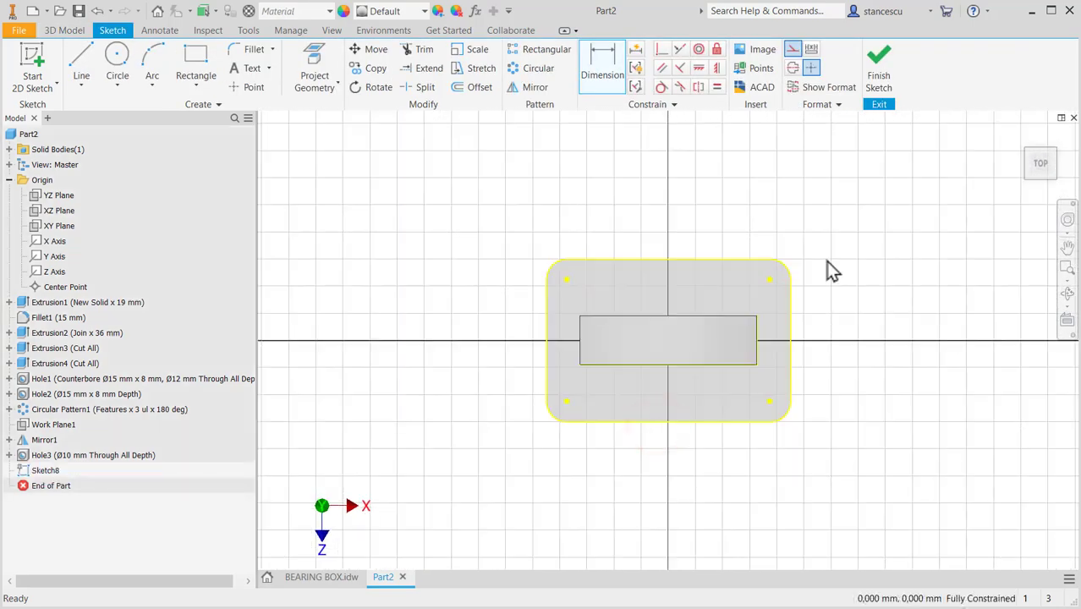
click(877, 68)
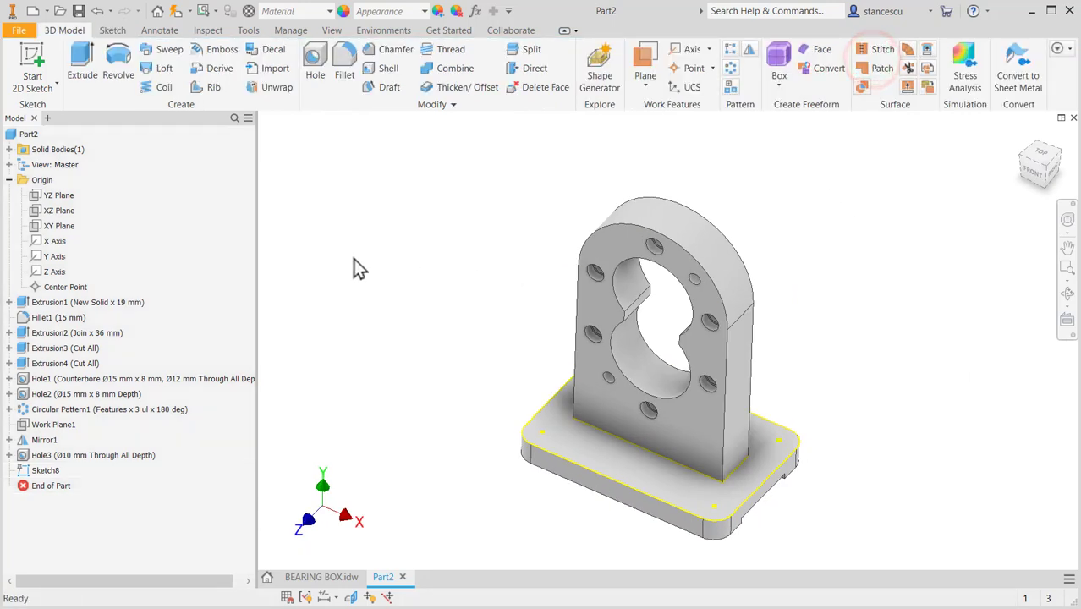
key(F6)
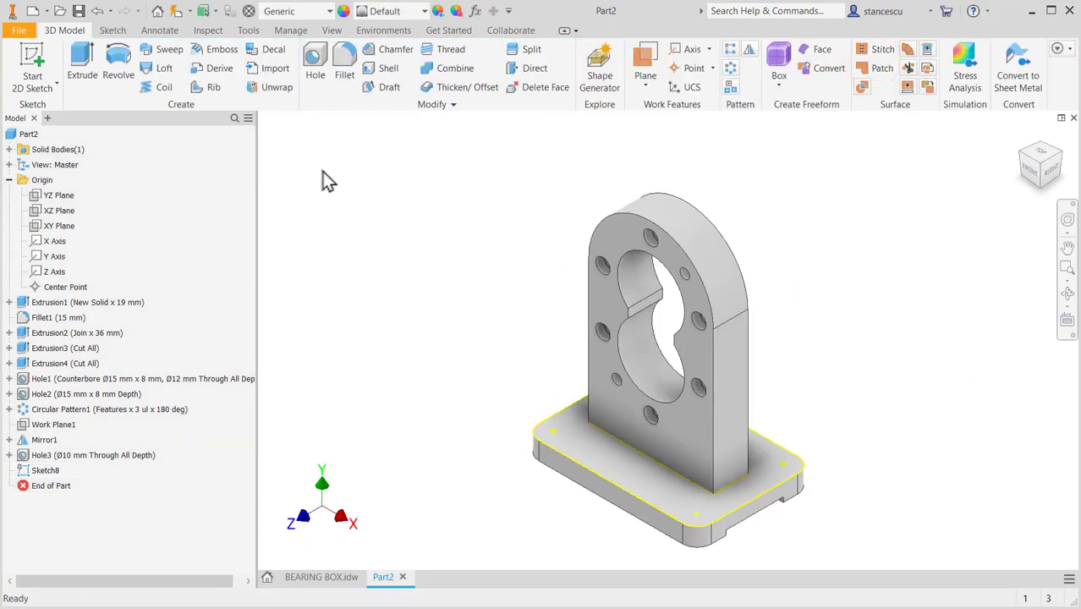
Step: Set up a through-all spotface hole with 15 mm hole diameter, 20 mm spotface diameter and 13 mm spotface depth
click(314, 54)
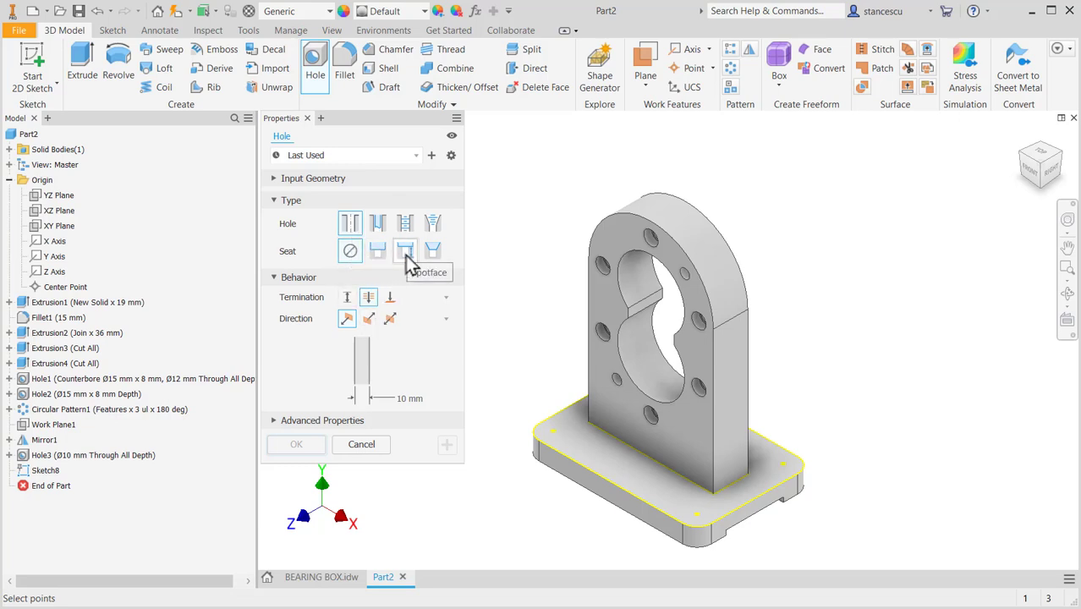
click(406, 254)
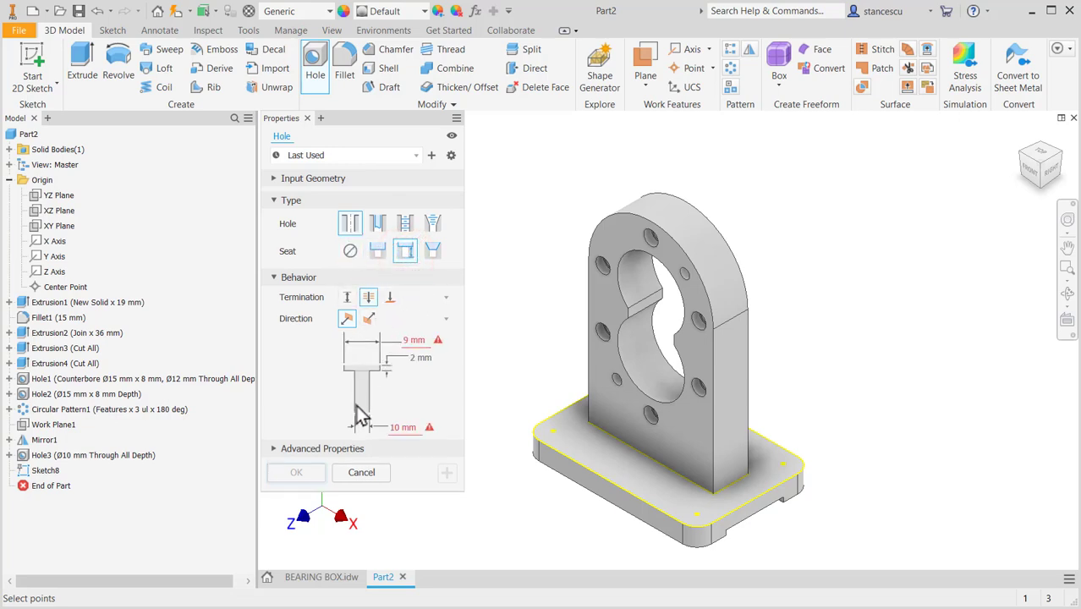
click(402, 427)
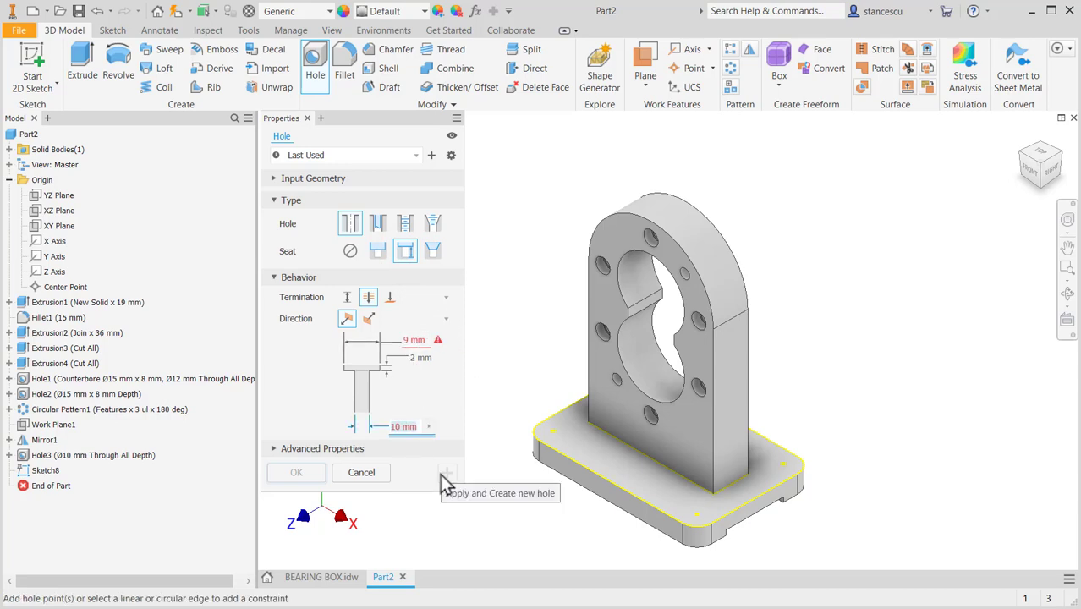
text(15)
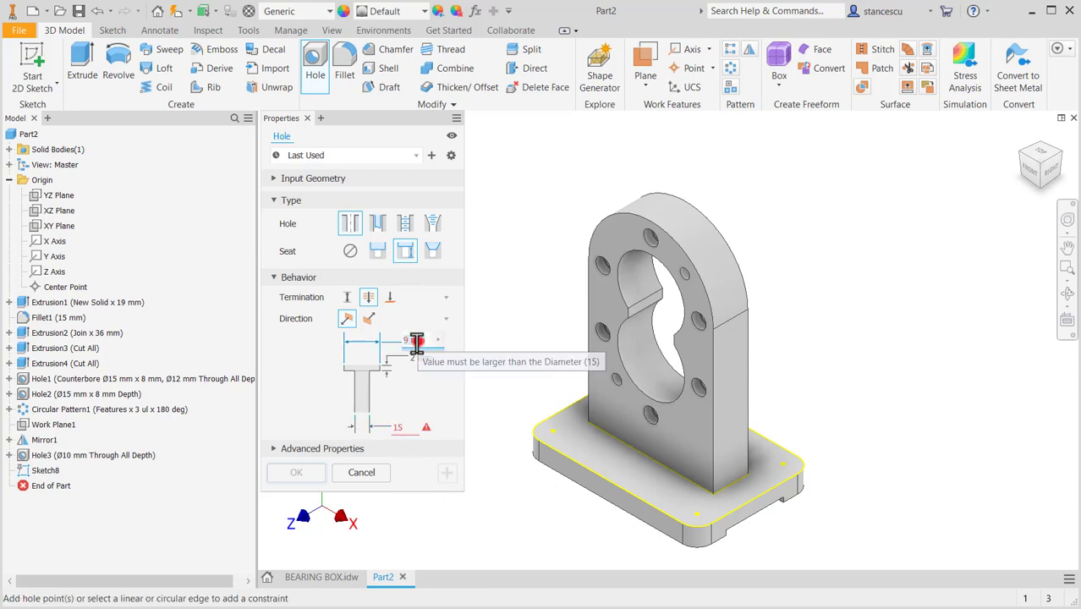
click(415, 340)
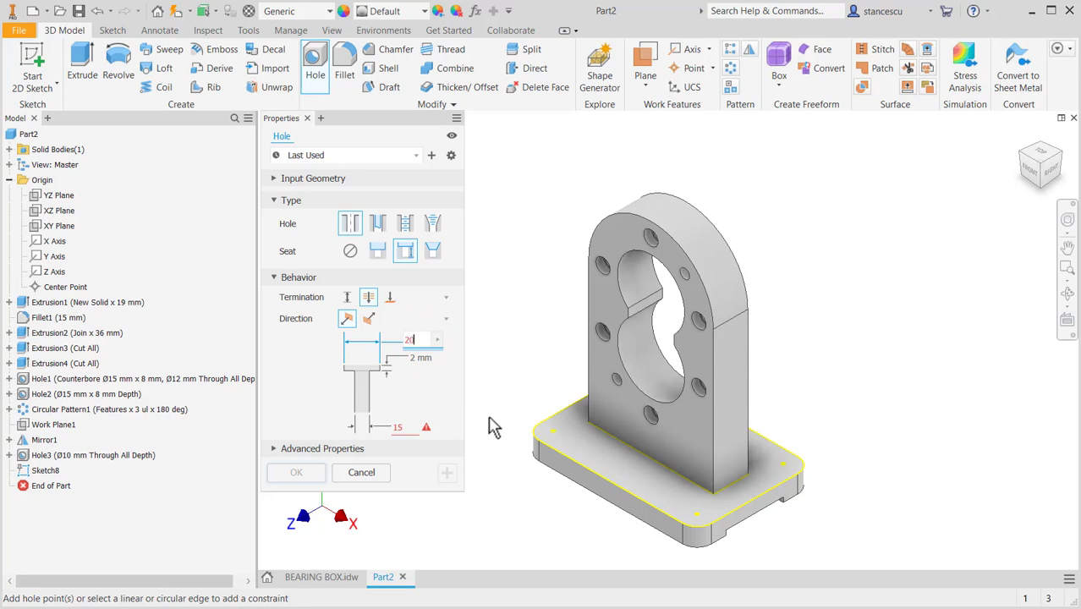
key(Tab)
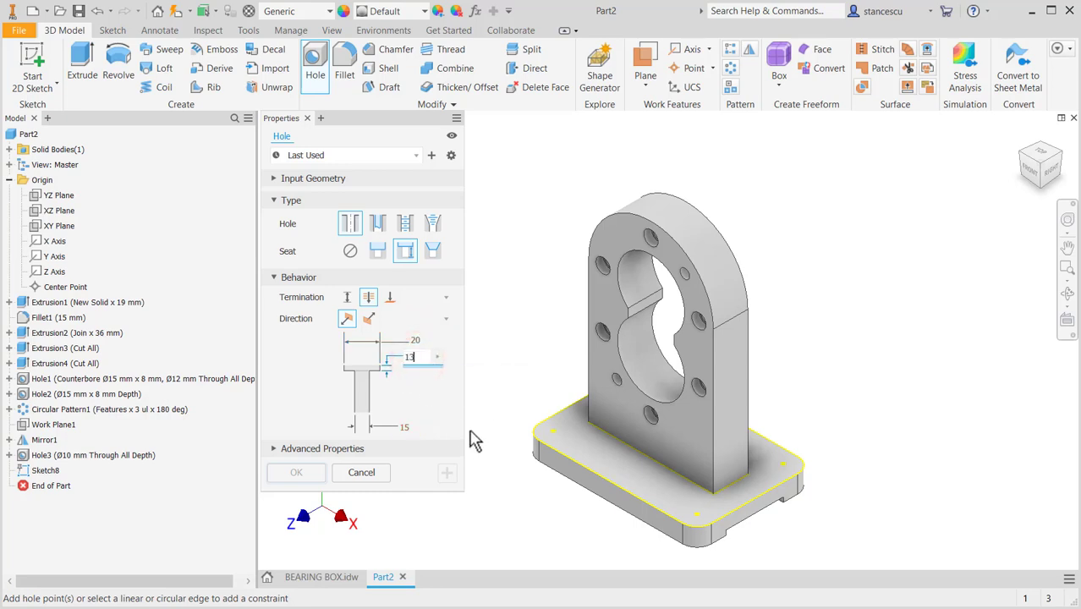
key(Tab)
Step: Place the spotface holes at the four corner points on the base plate's top face and create them
click(554, 432)
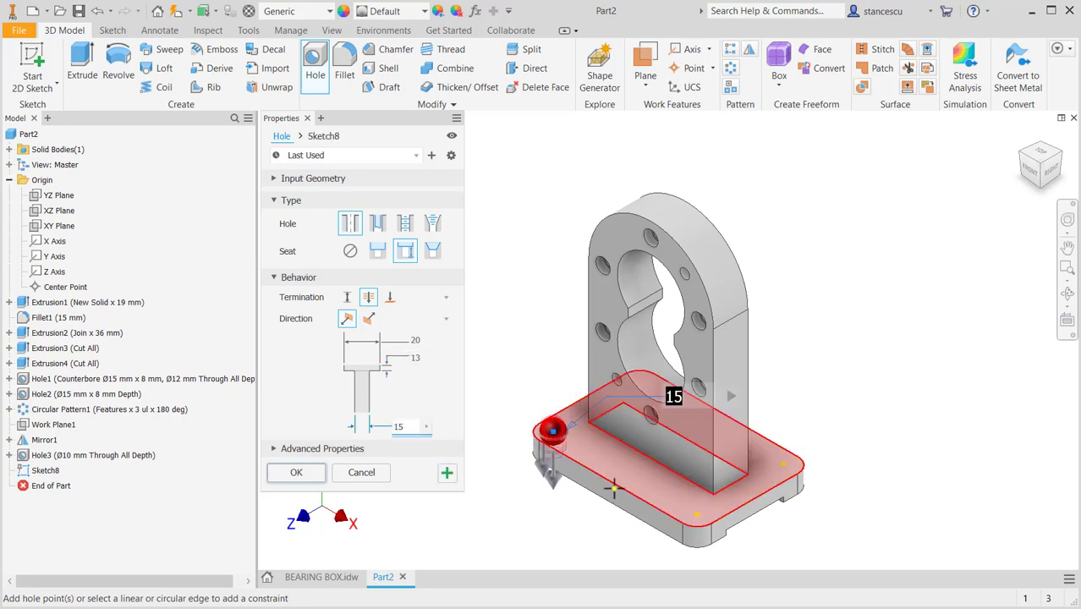
click(697, 516)
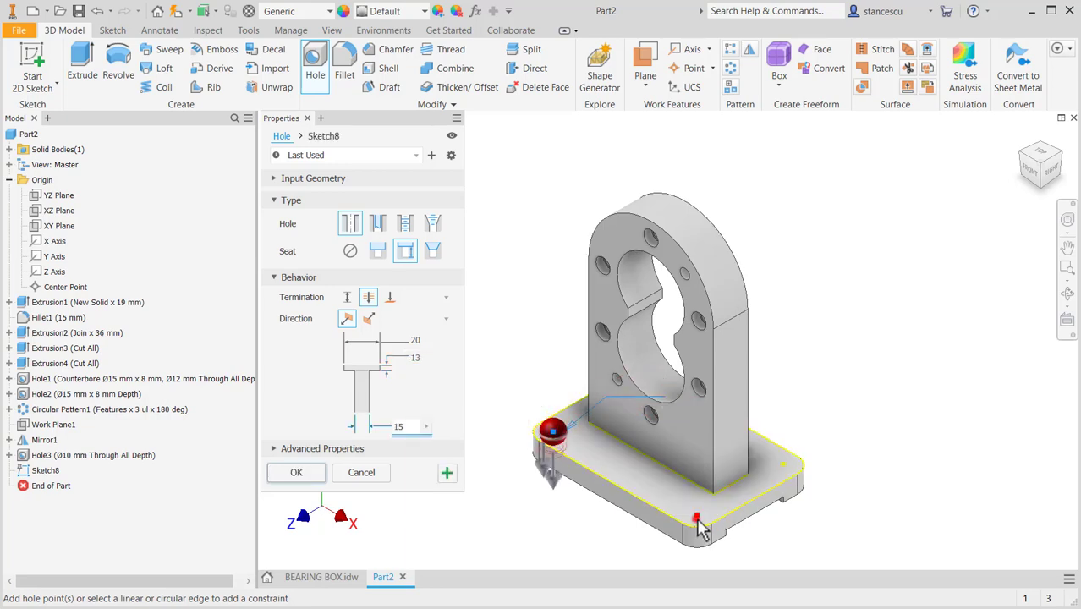
click(780, 470)
shift+middle_drag(716, 551, 657, 418)
click(687, 352)
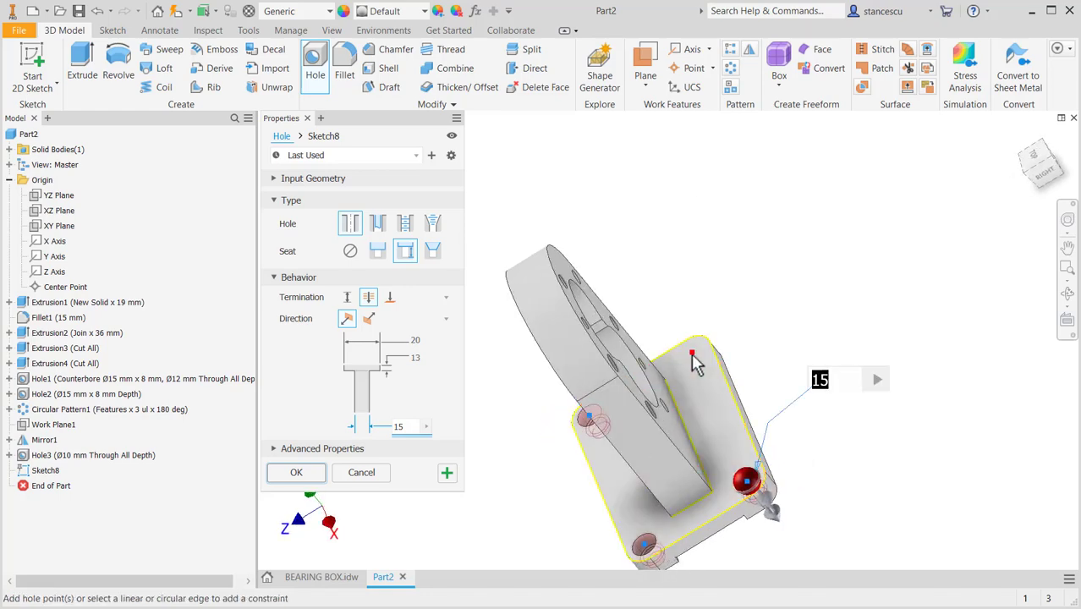
shift+middle_drag(891, 418, 940, 426)
click(296, 474)
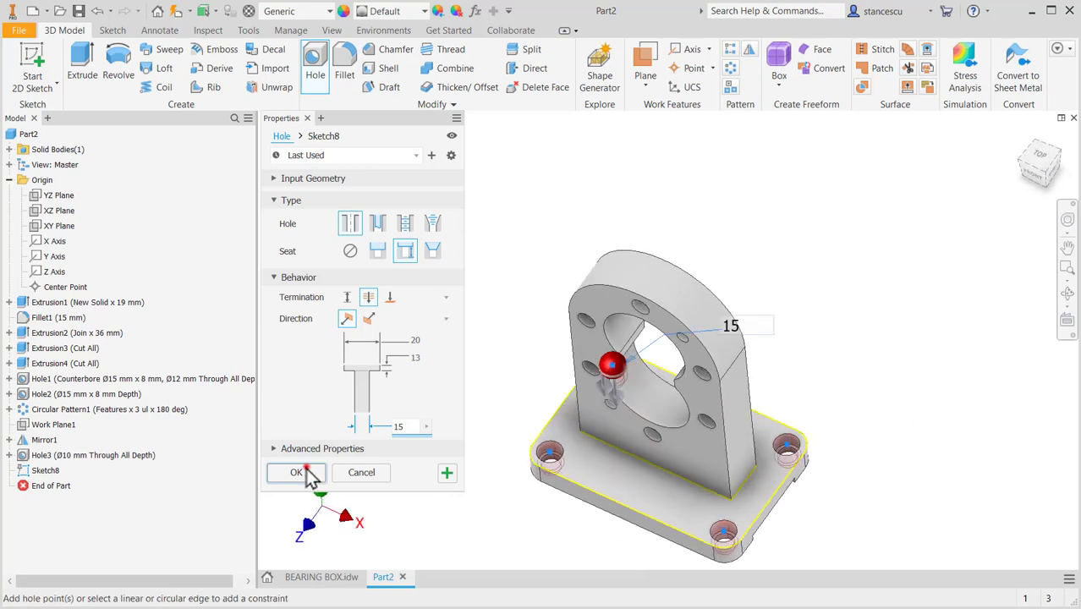
key(F6)
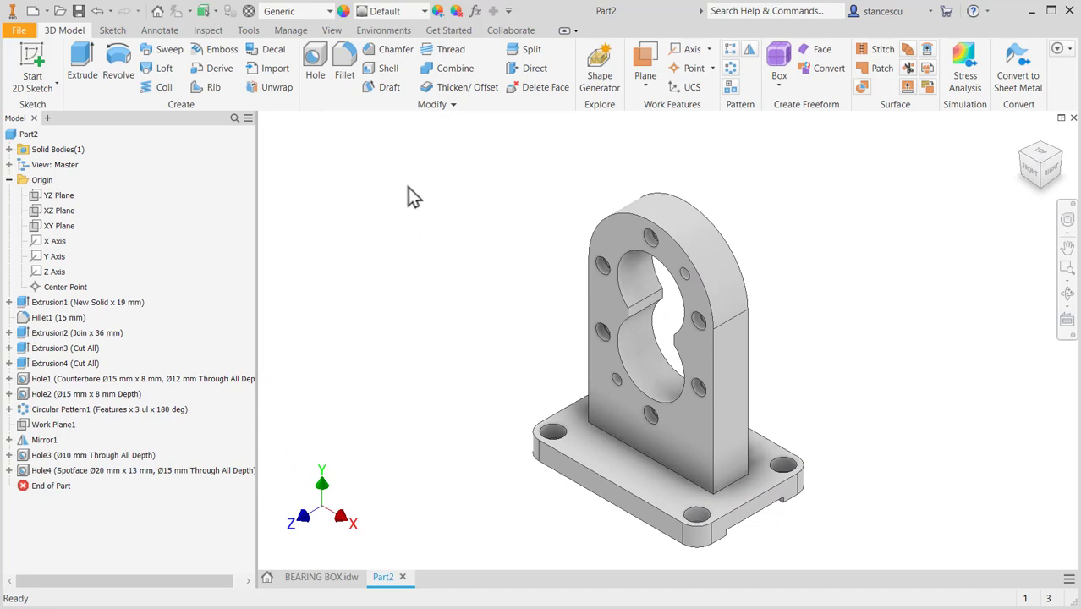
Step: Assign the part the material Steel, Carbon and the appearance Steel - Cast
click(322, 11)
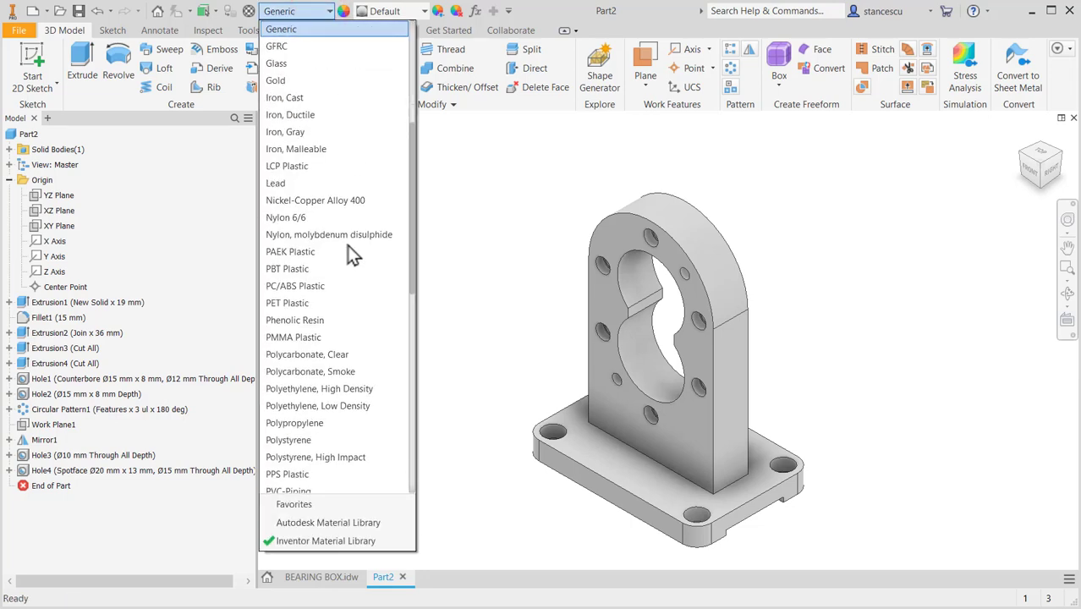
scroll(354, 254, down, 7)
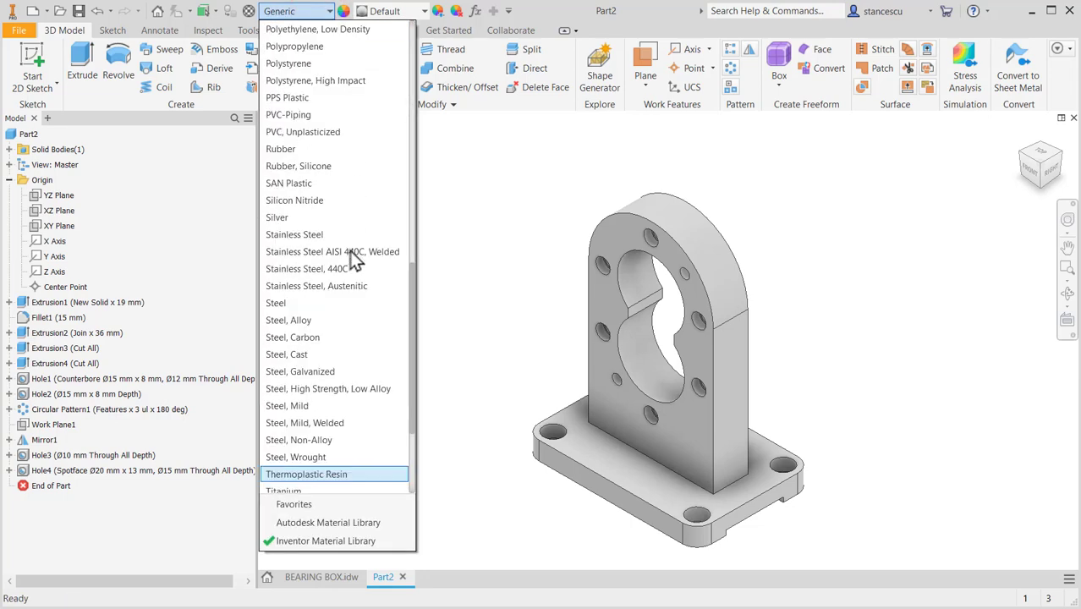
click(313, 337)
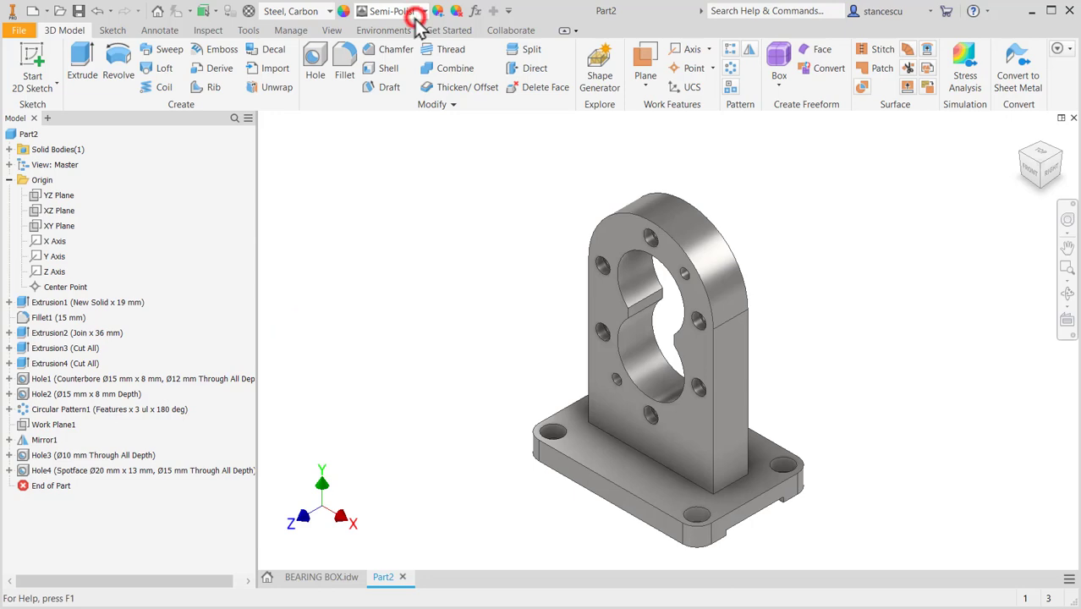
click(416, 14)
scroll(410, 271, down, 1)
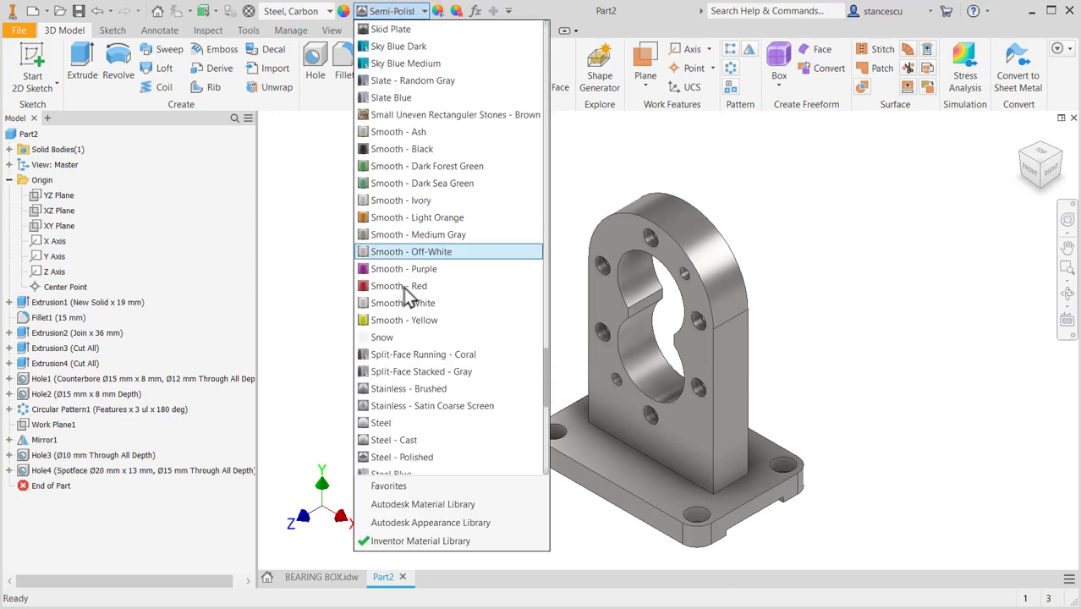
click(414, 445)
scroll(685, 367, up, 5)
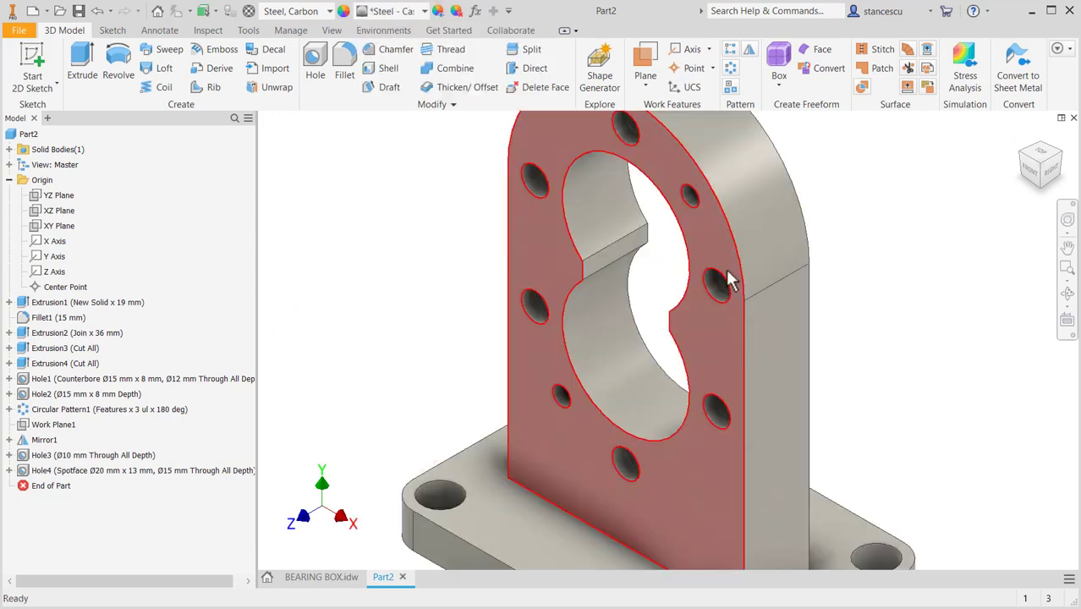
Step: Apply the Steel - Polished appearance to the central opening's inner faces, the base plate's two underside contact faces and the two 10 mm holes
scroll(676, 340, down, 4)
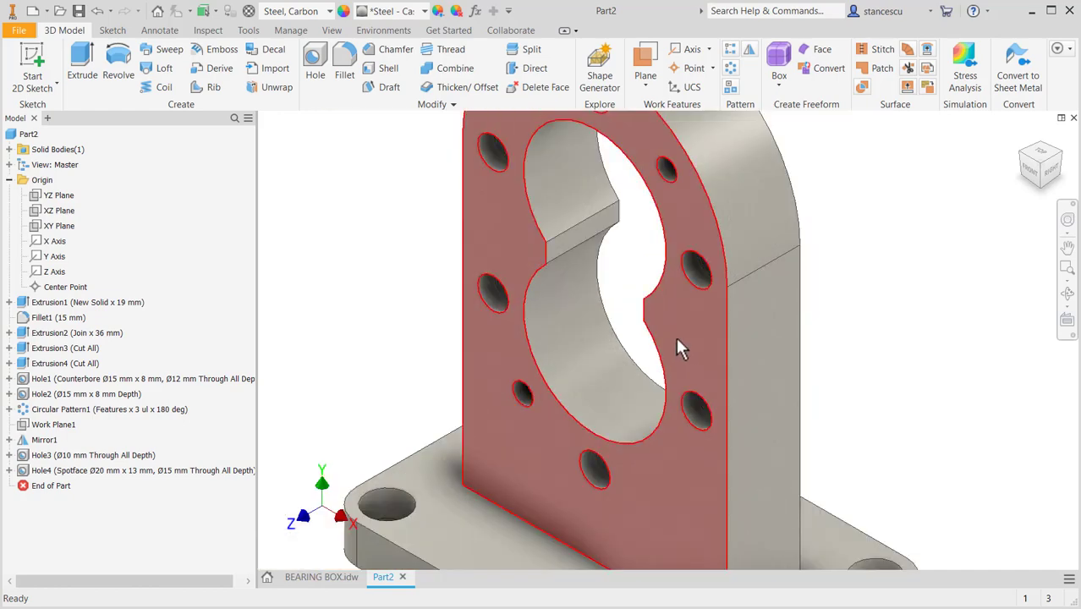
click(579, 173)
ctrl+click(584, 342)
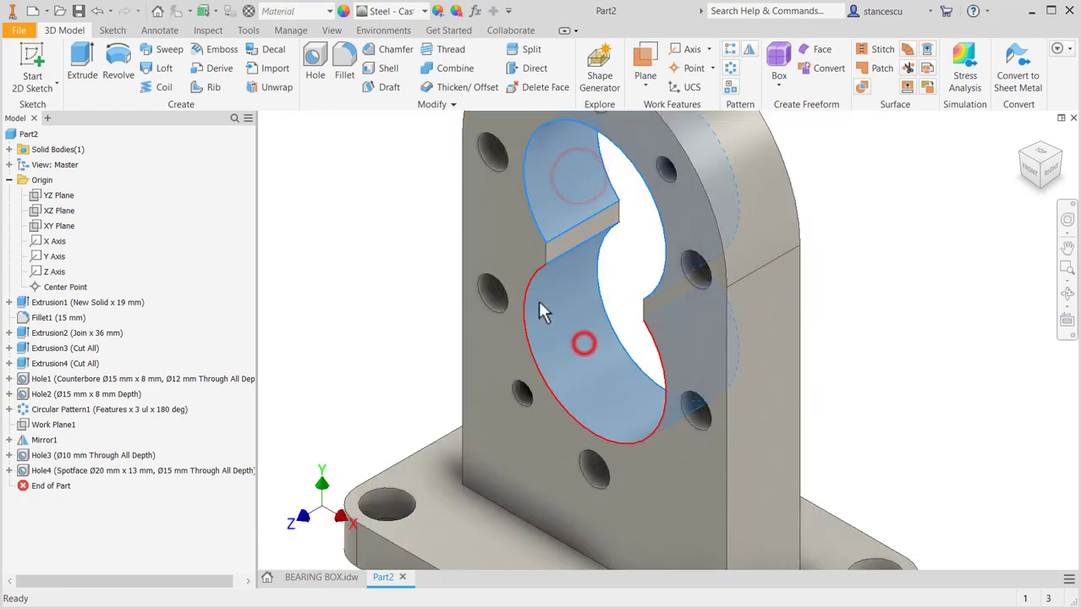
shift+middle_drag(594, 241, 689, 306)
ctrl+click(686, 297)
middle_drag(820, 418, 651, 347)
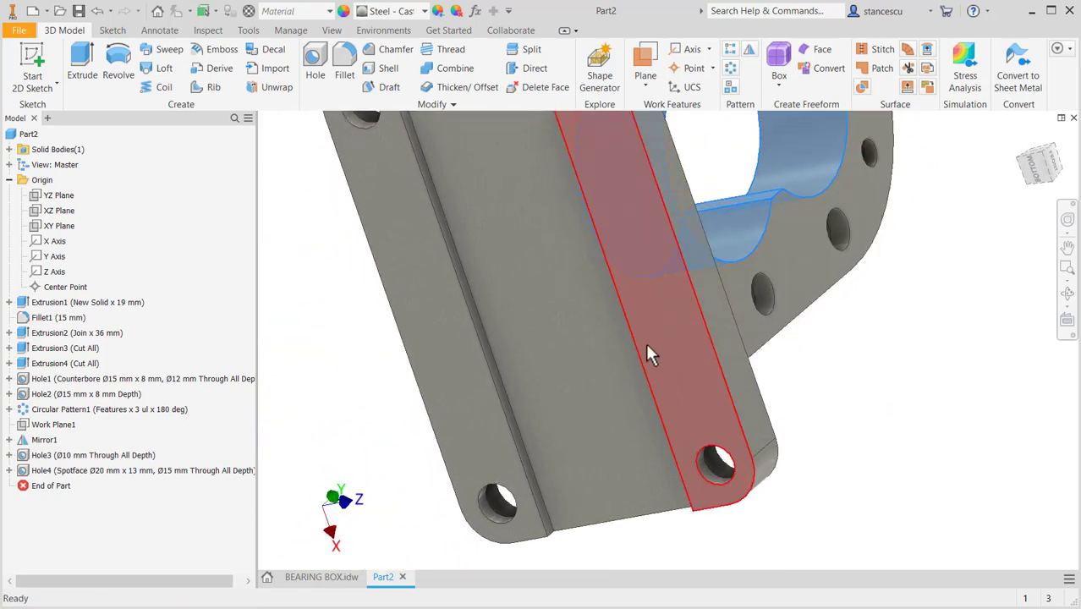
ctrl+click(647, 343)
ctrl+click(451, 397)
shift+middle_drag(545, 381, 711, 364)
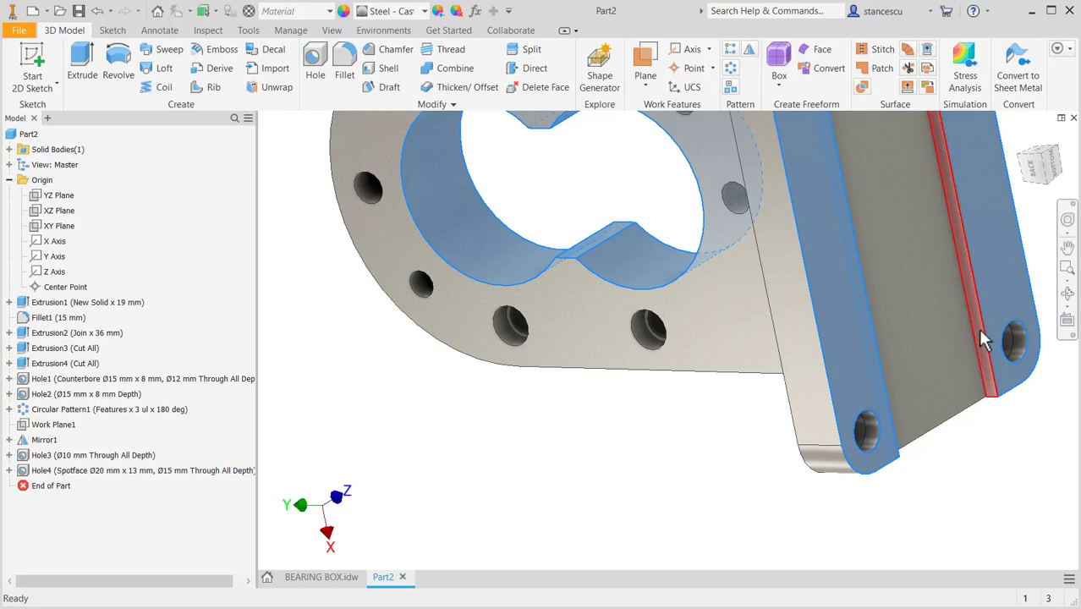
shift+middle_drag(786, 336, 626, 402)
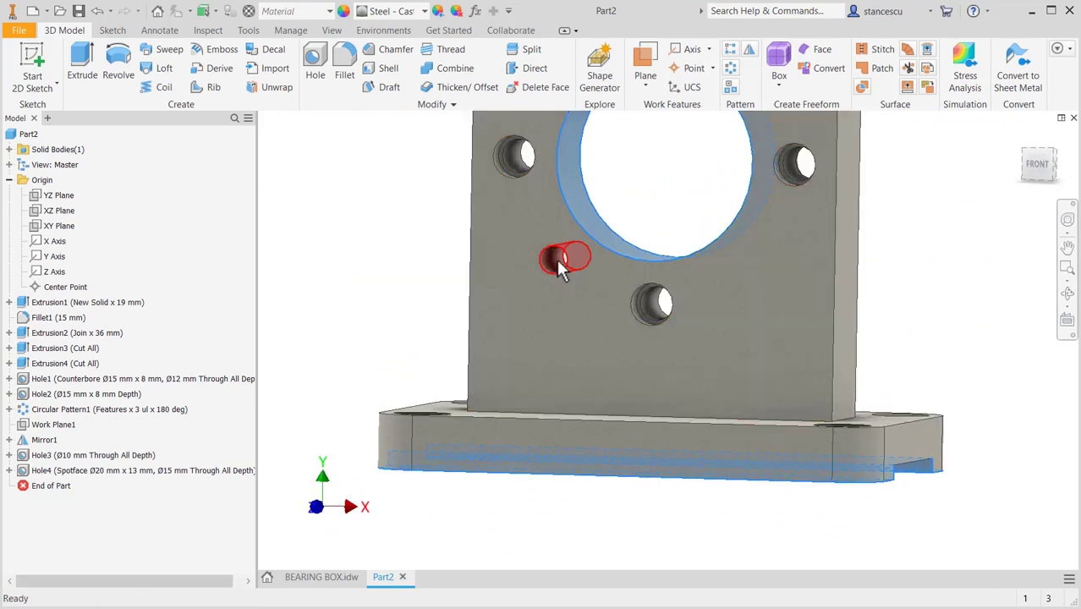
click(558, 259)
middle_drag(702, 210, 682, 390)
middle_drag(678, 305, 687, 382)
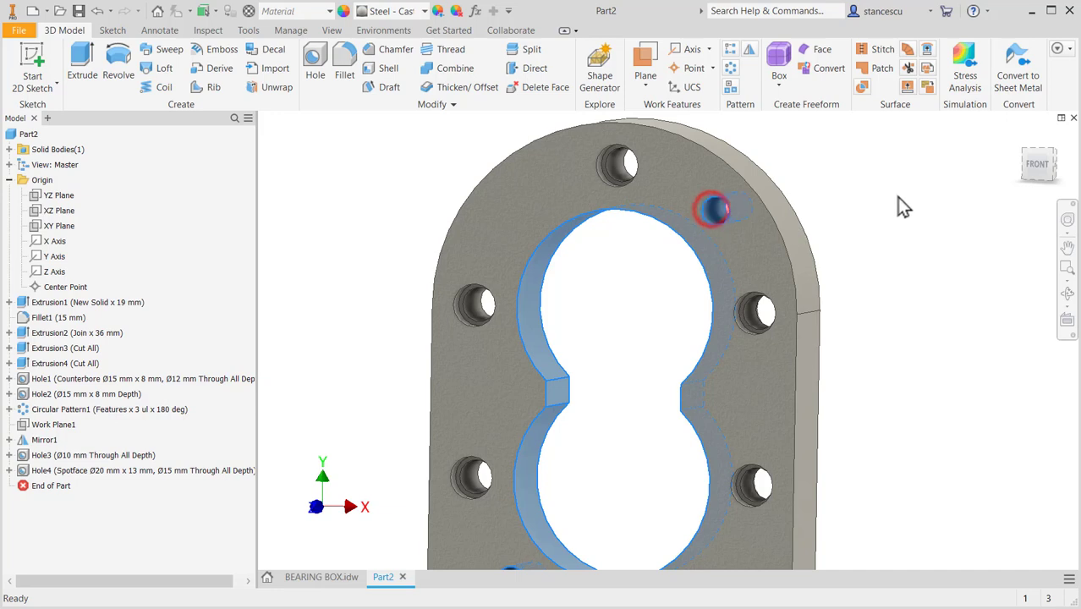
middle_drag(916, 220, 922, 212)
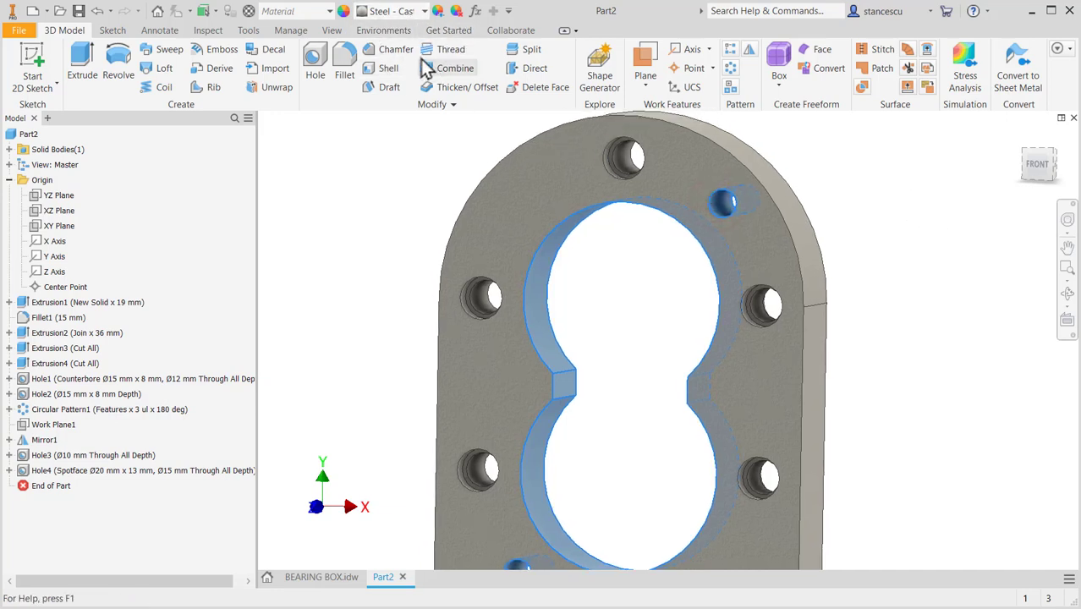
click(426, 10)
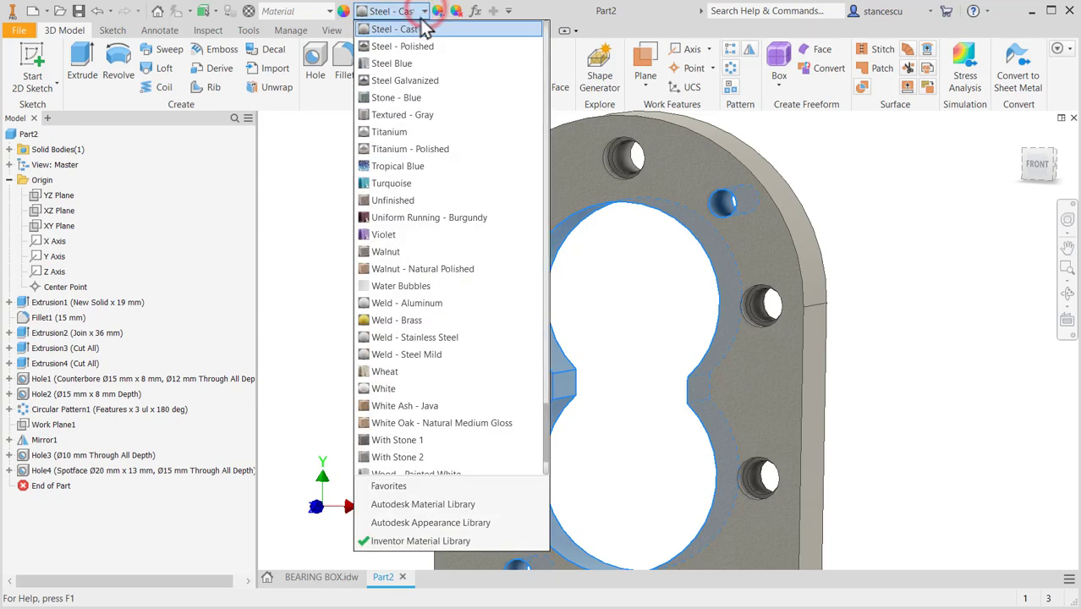
click(415, 42)
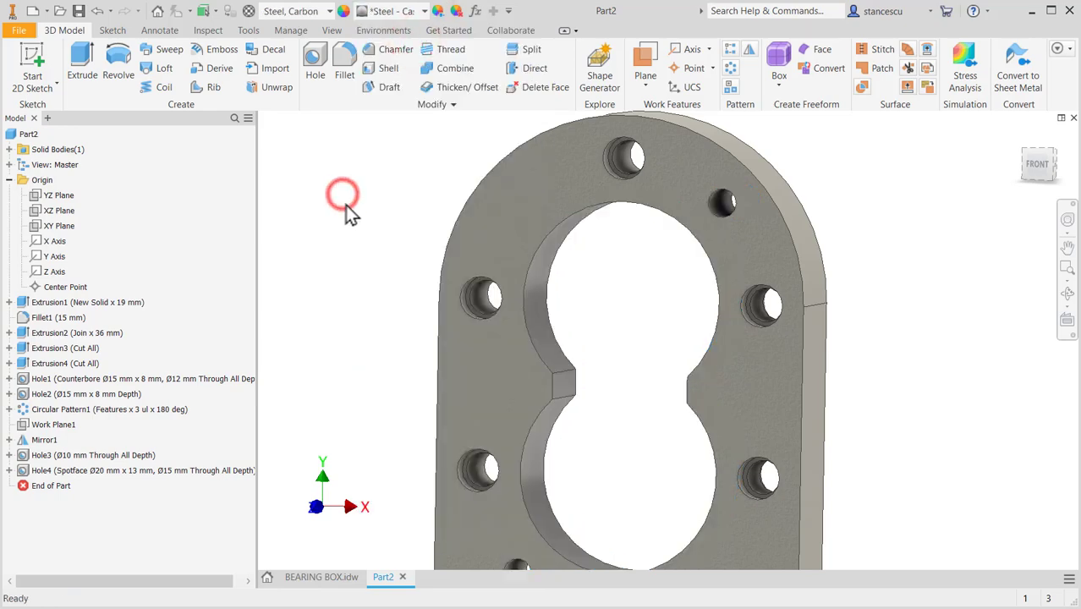
key(F6)
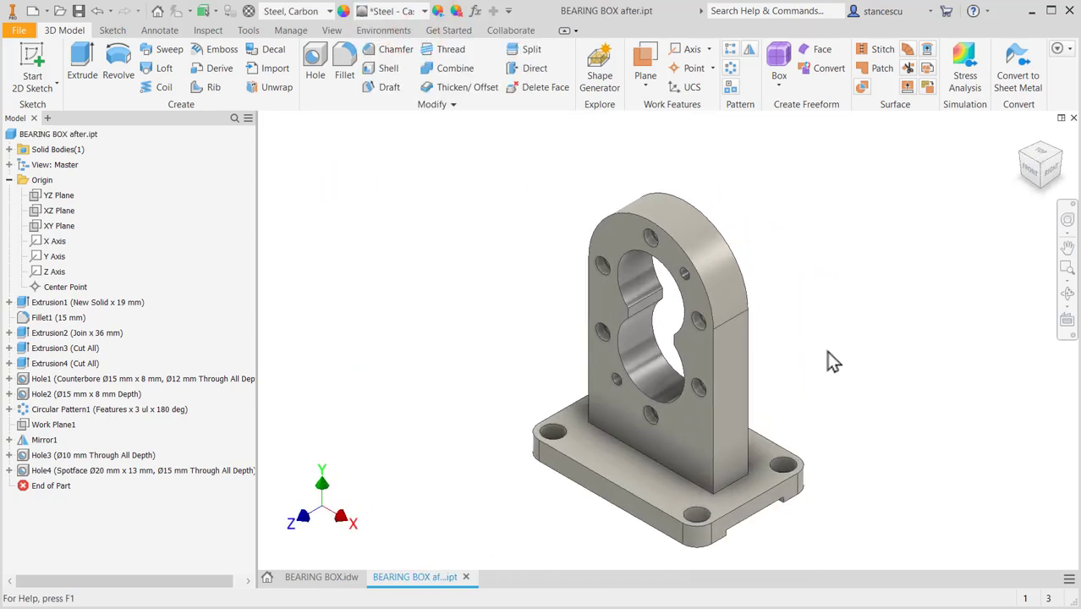
Step: Switch to the BEARING BOX.idw drawing and examine the side hole's diameters and depth in section A-A
click(321, 577)
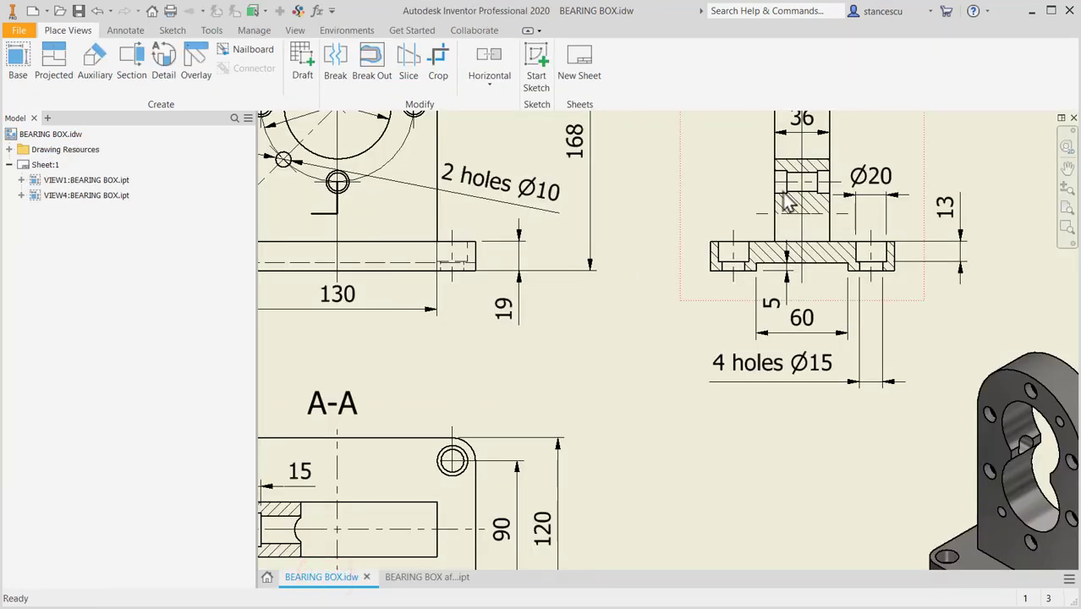
mouse_move(659, 218)
middle_down()
mouse_move(760, 292)
mouse_move(842, 396)
middle_up()
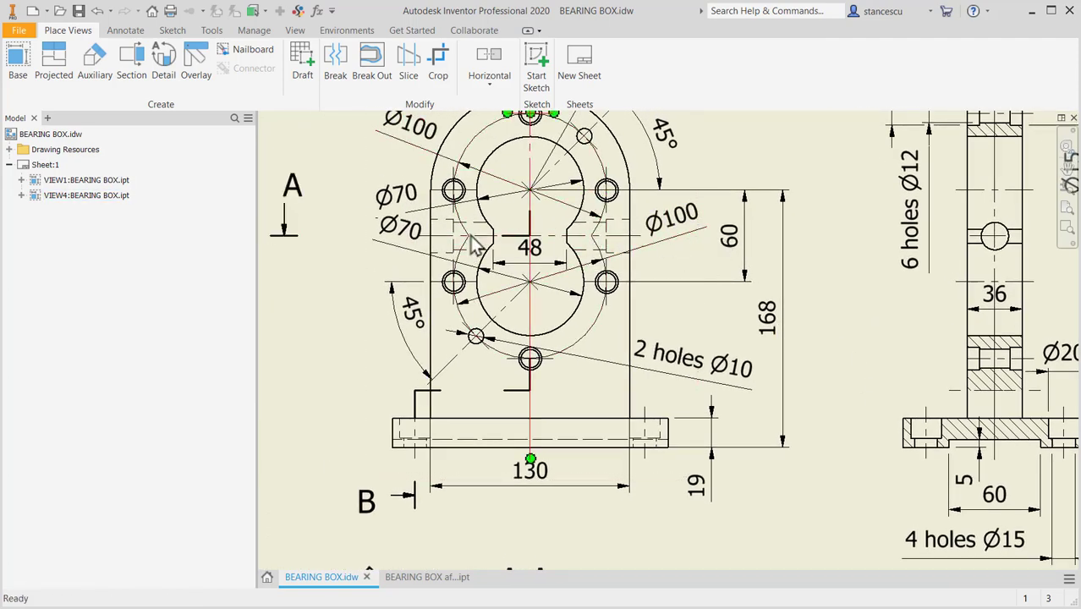
scroll(748, 391, up, 2)
middle_drag(748, 391, 748, 263)
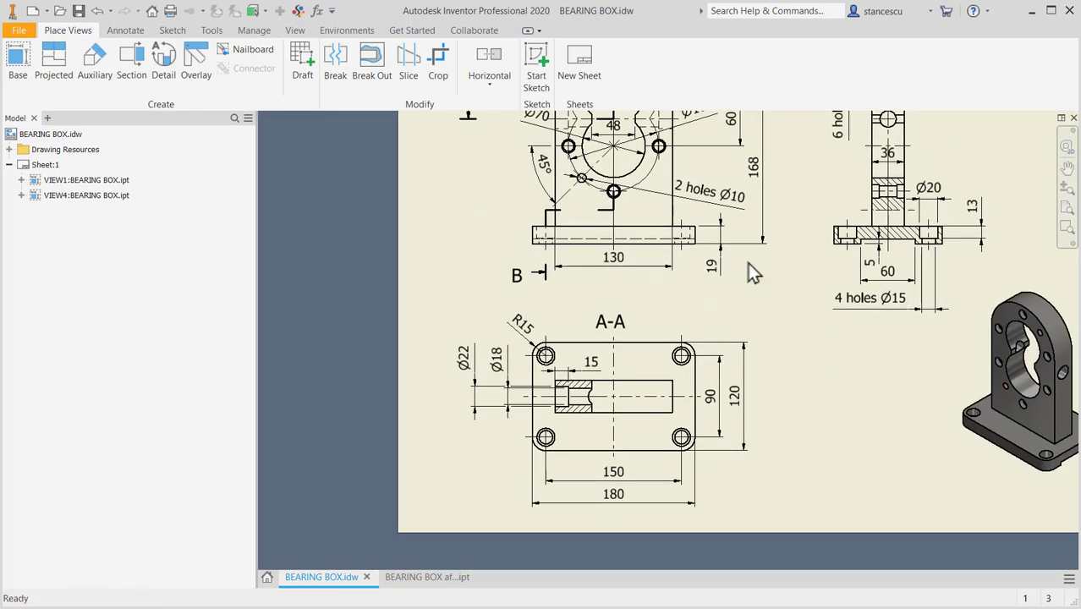
scroll(538, 406, down, 3)
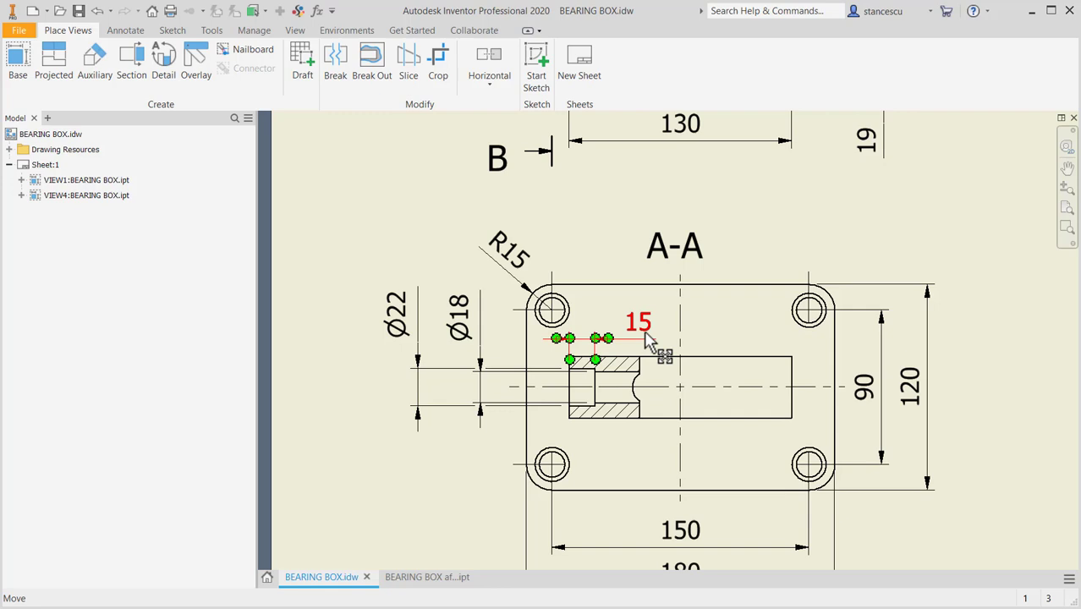
Step: Return to the BEARING BOX after.ipt part, create a sketch on the upright's flat side face and place a point on that face
click(430, 579)
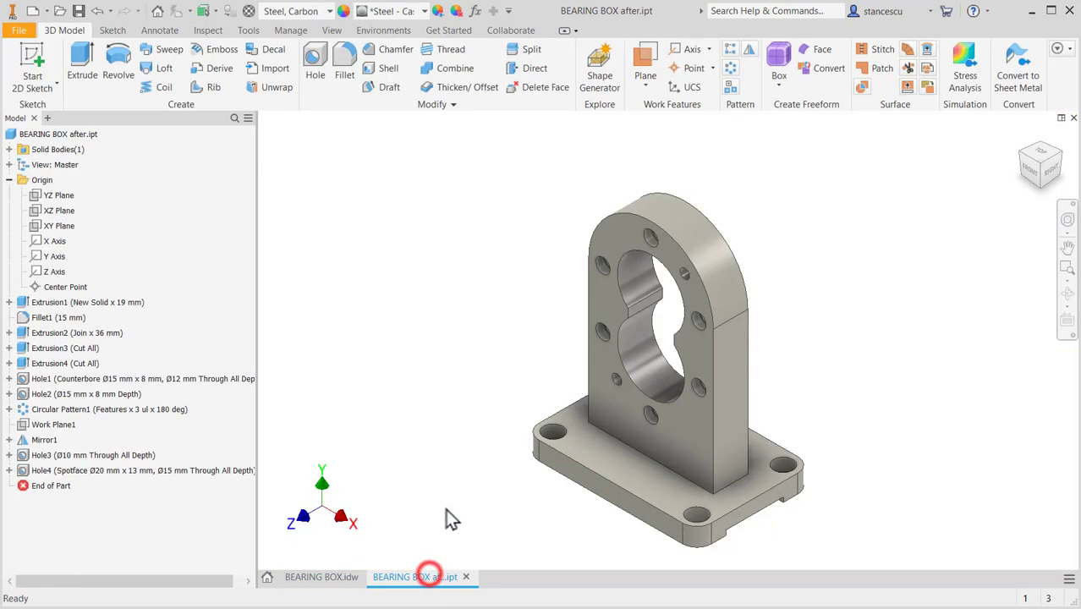
click(726, 347)
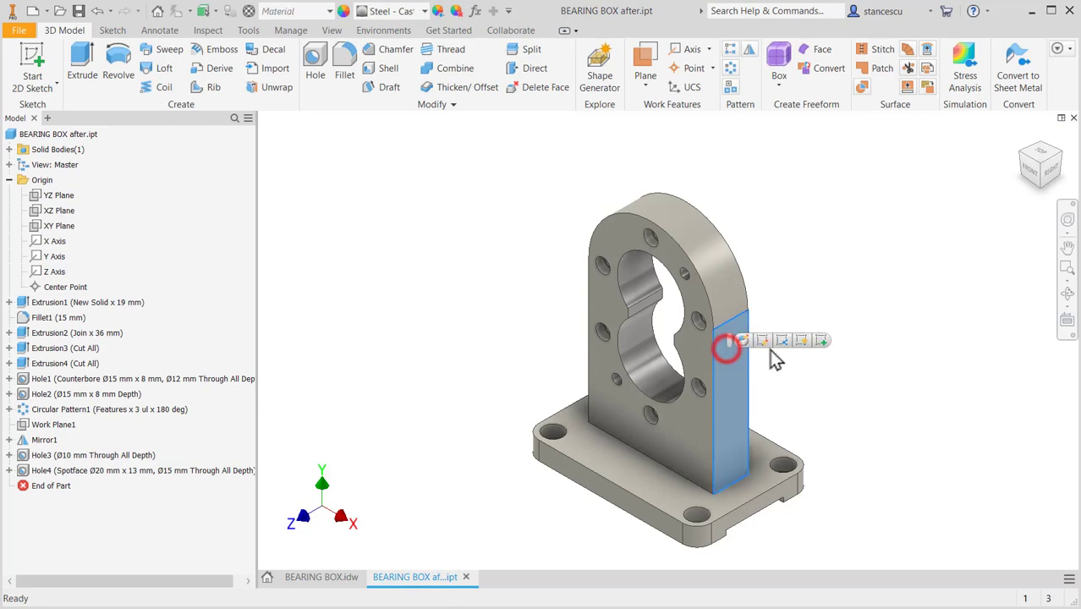
click(821, 341)
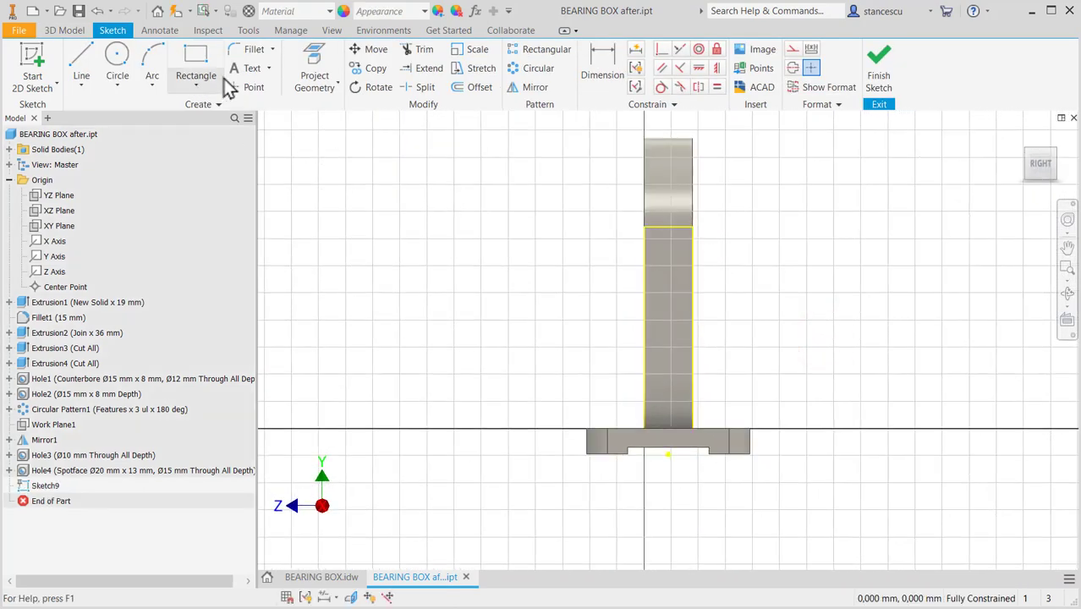
click(238, 88)
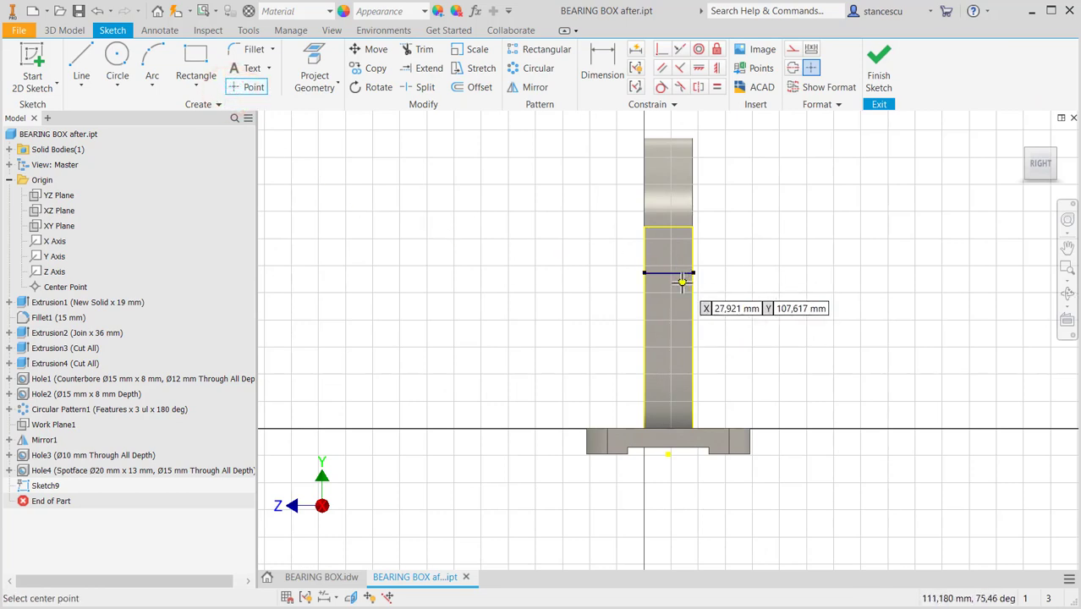
click(682, 282)
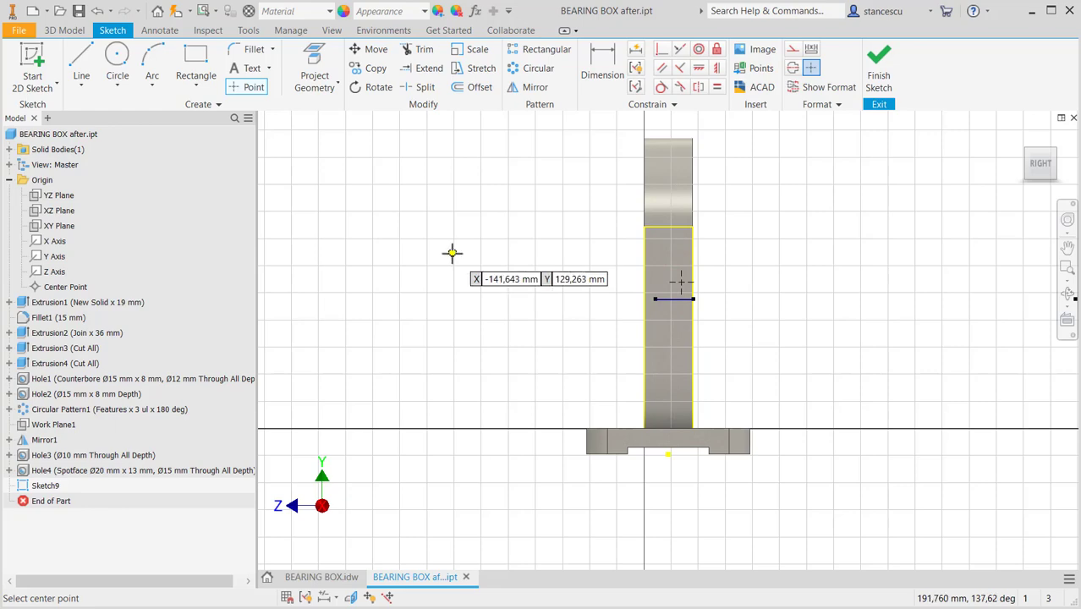
Step: Project the upper and lower edges of the flat between the two bores into the side-face sketch
key(F6)
scroll(620, 278, up, 4)
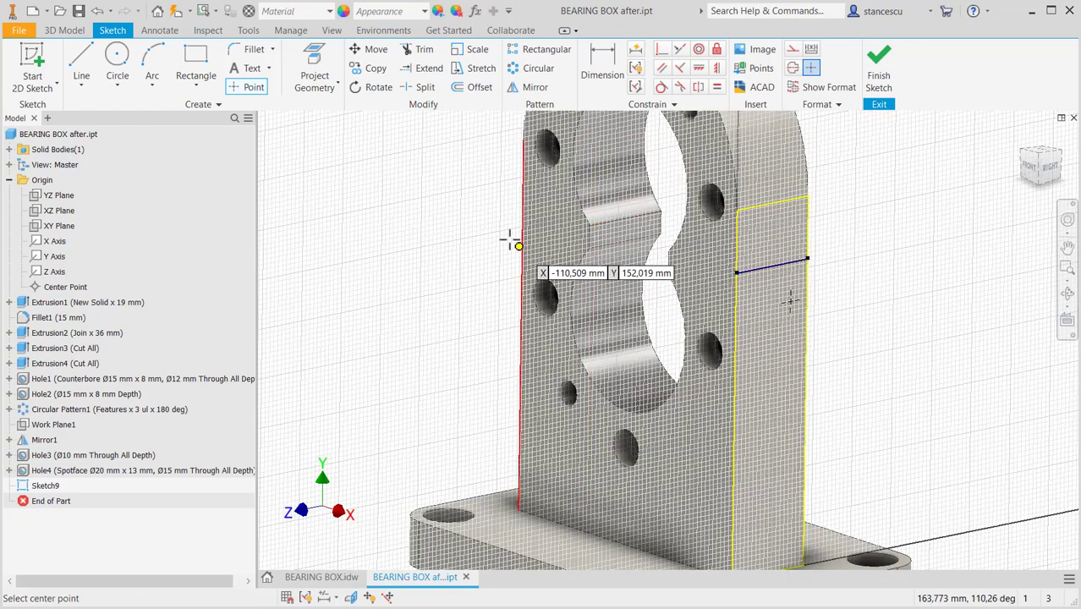
click(315, 81)
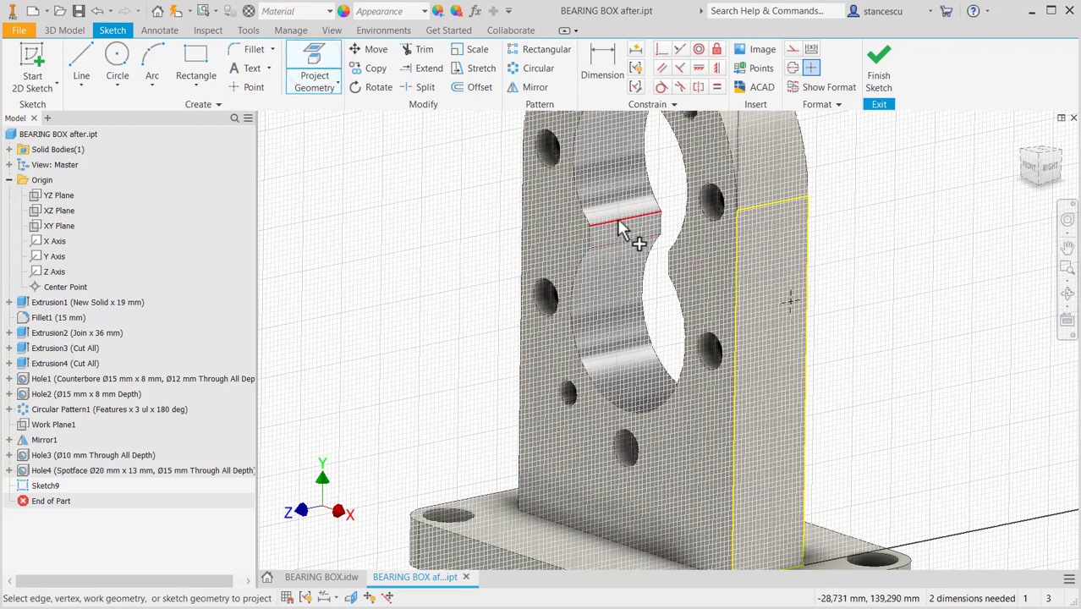
click(618, 221)
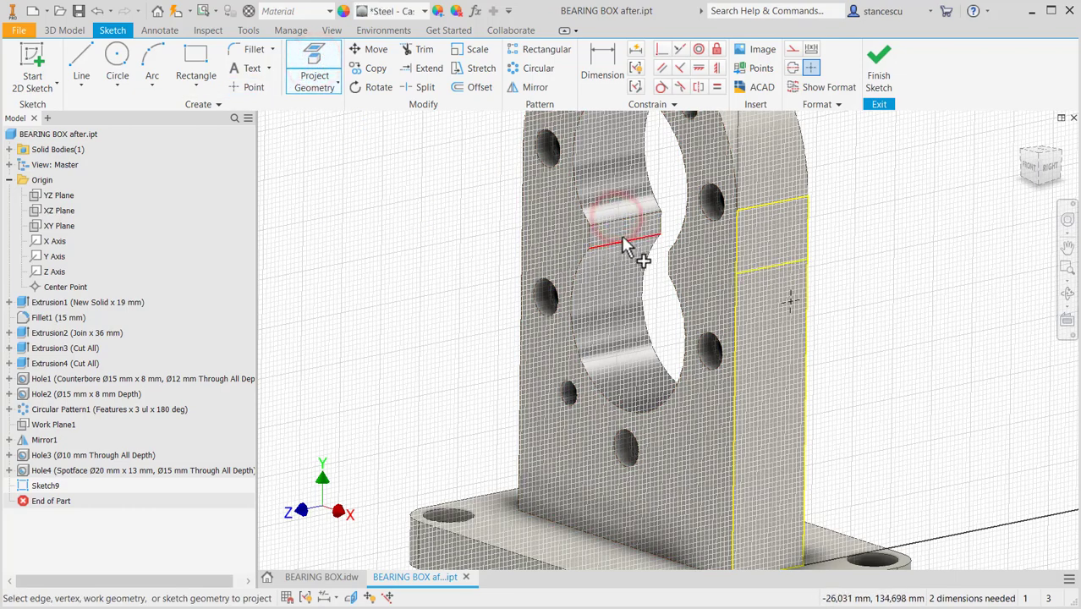
click(622, 244)
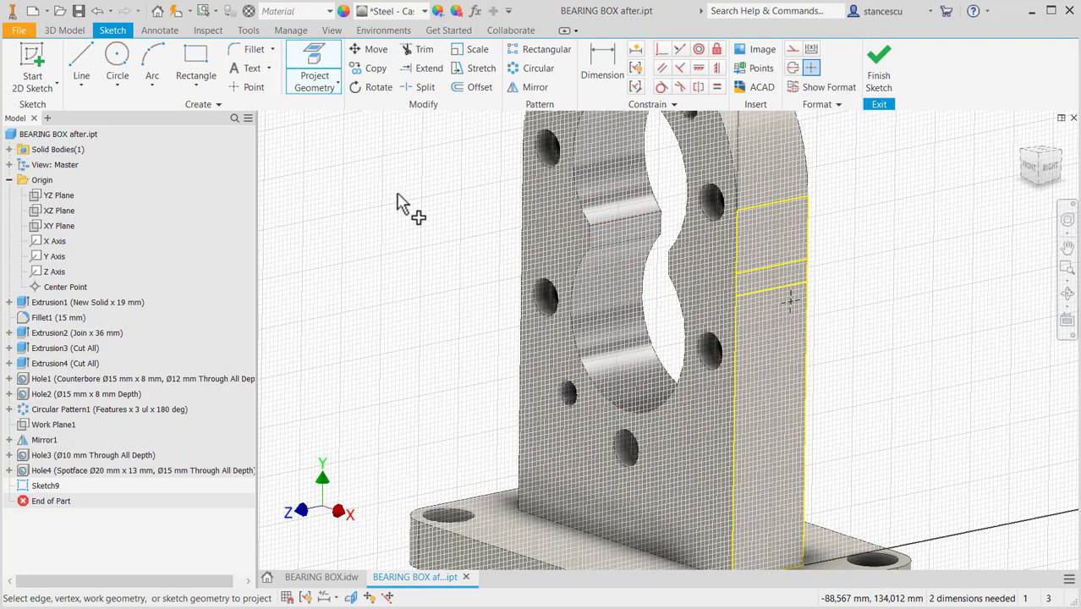
Step: Draw a diagonal line joining opposite corners of the strip between the two projected edges
click(85, 56)
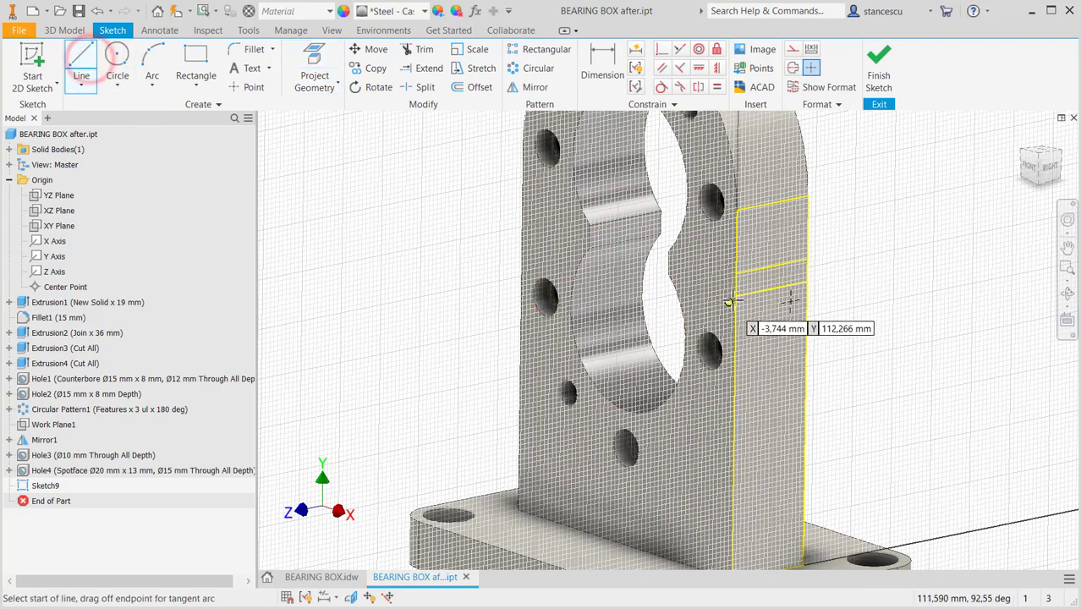
click(736, 295)
click(808, 259)
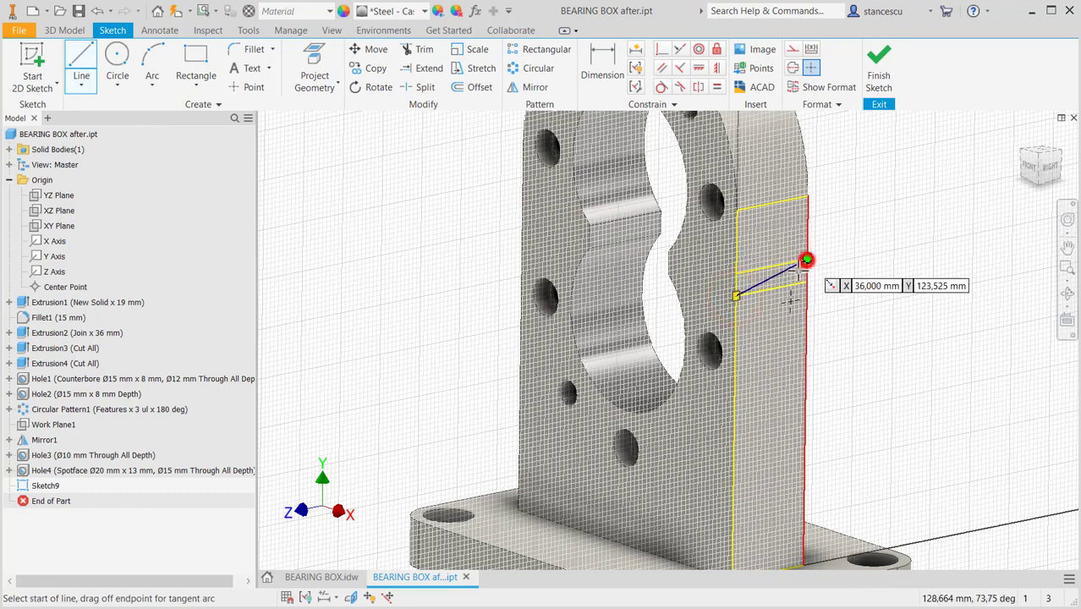
scroll(806, 280, up, 3)
scroll(803, 284, up, 3)
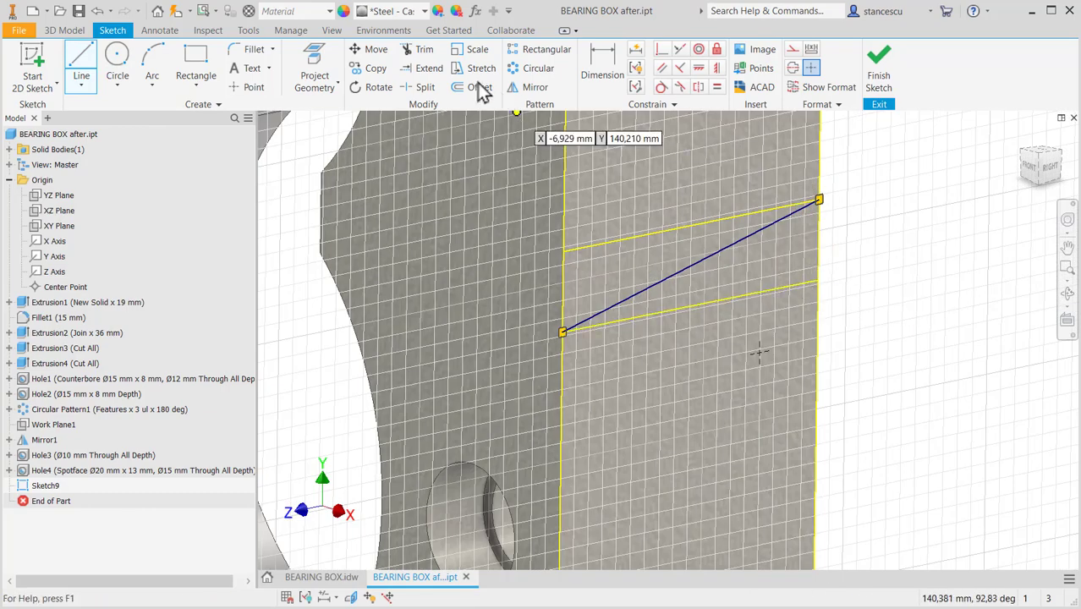
Step: Constrain the sketch point coincident with the diagonal line's midpoint and finish the sketch
click(664, 50)
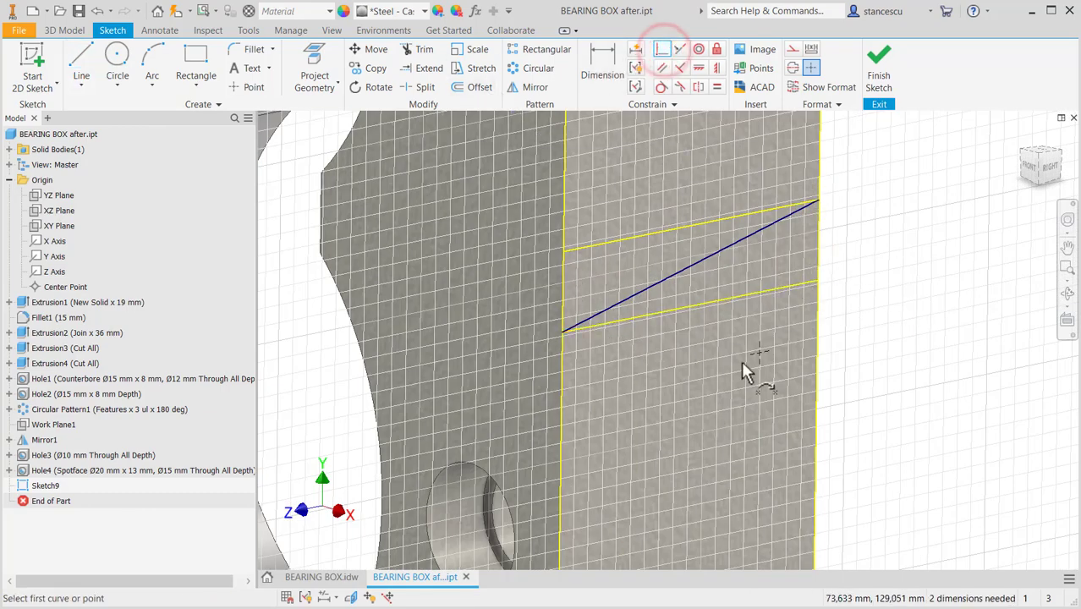
click(760, 353)
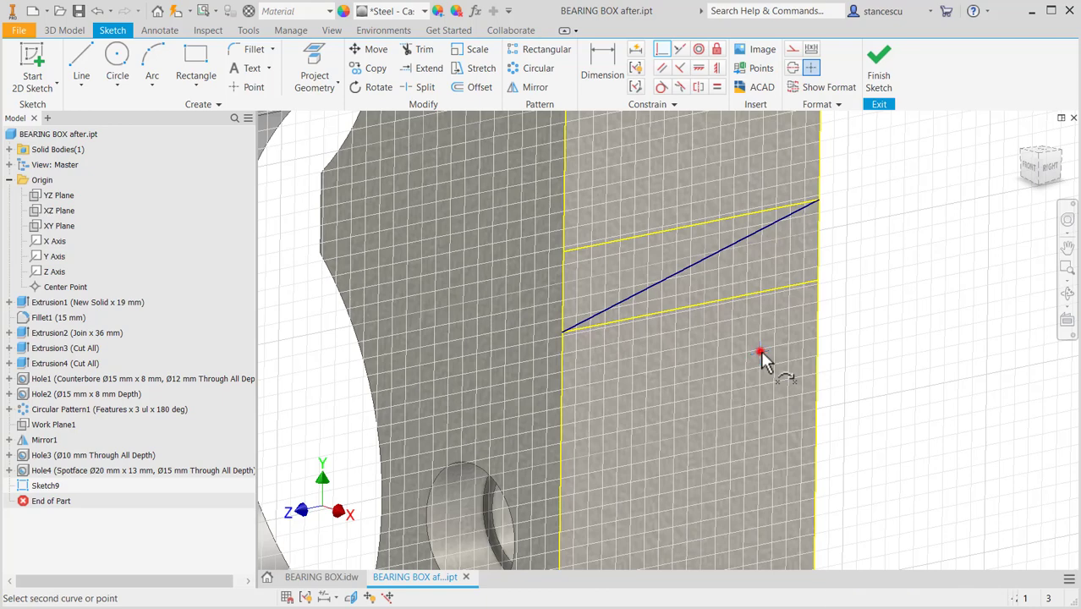
click(688, 266)
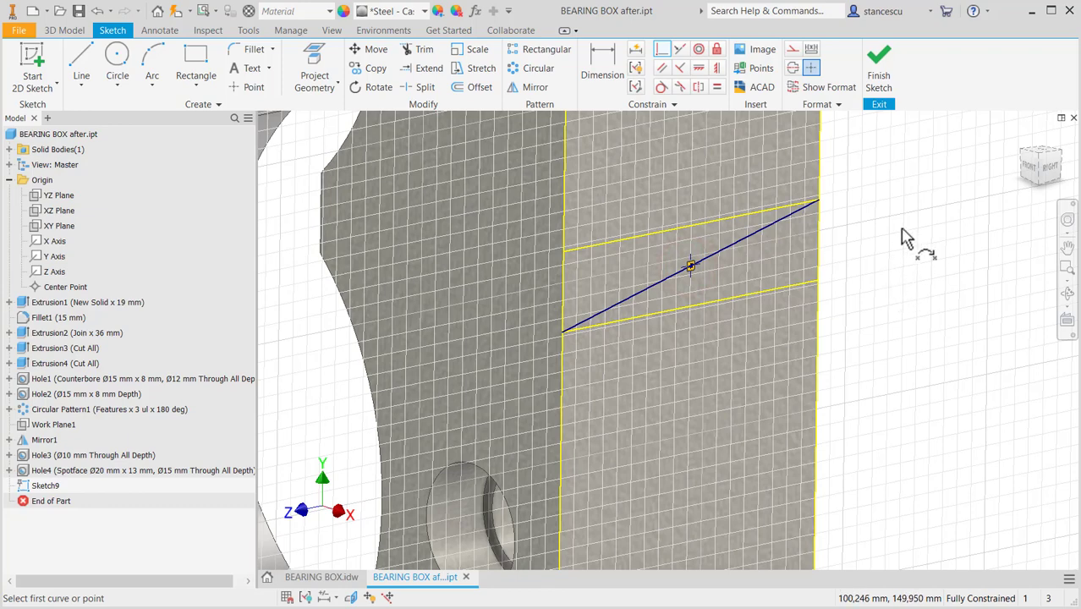
click(879, 78)
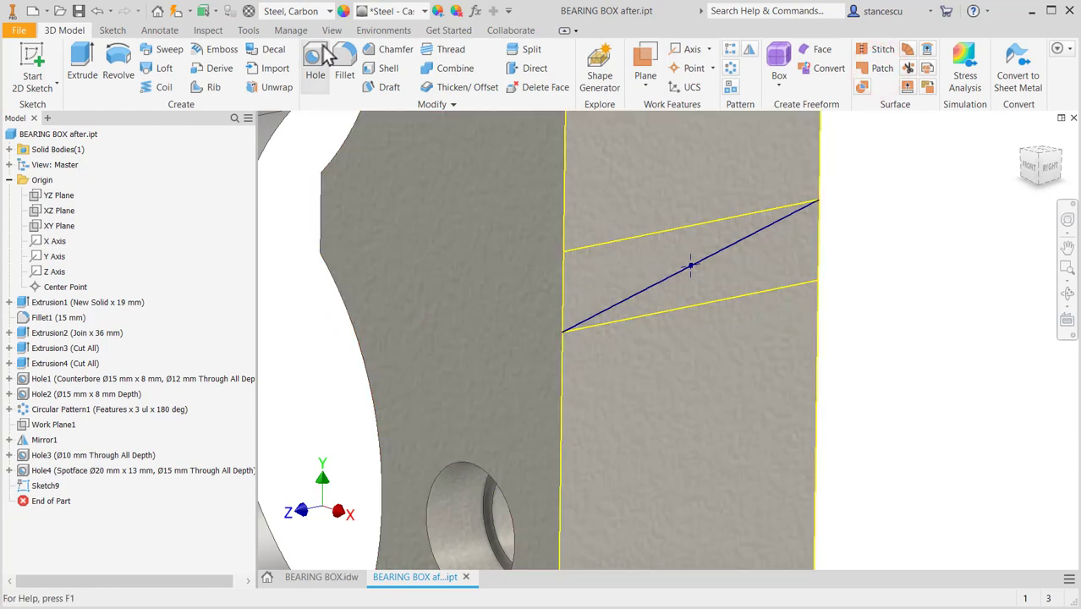
Step: Start a spotface hole on the side-face sketch point with a 22 mm spotface diameter, 15 mm spotface depth and 18 mm hole diameter
click(322, 59)
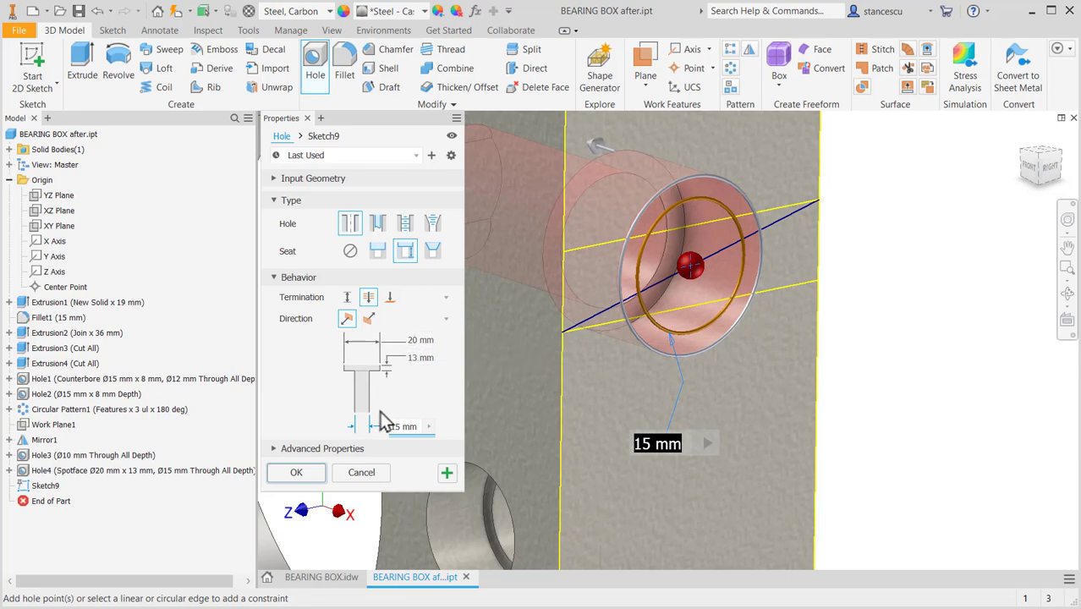
click(411, 339)
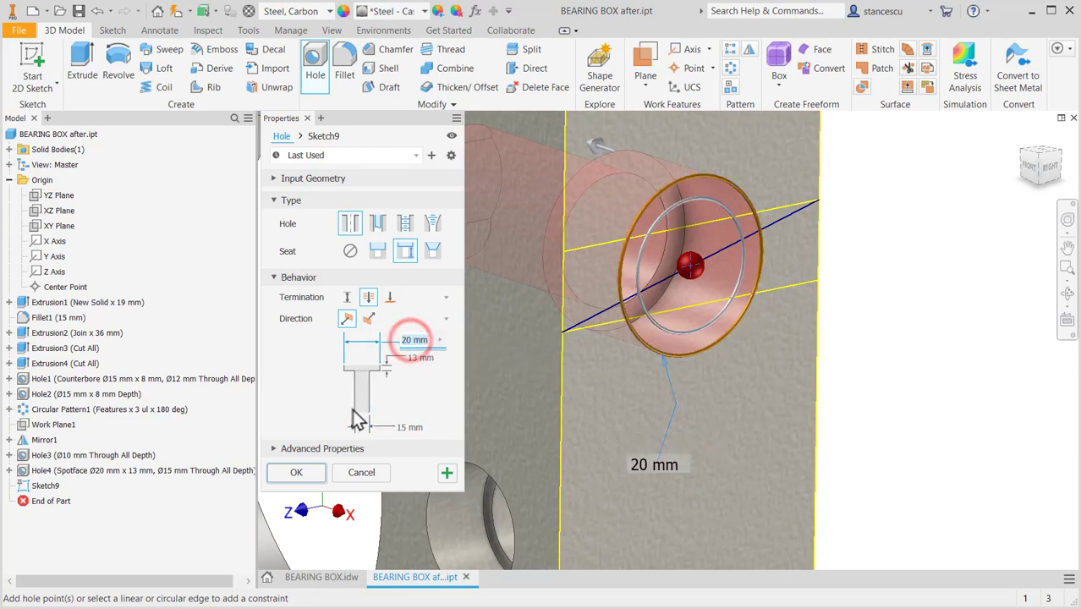
text(22)
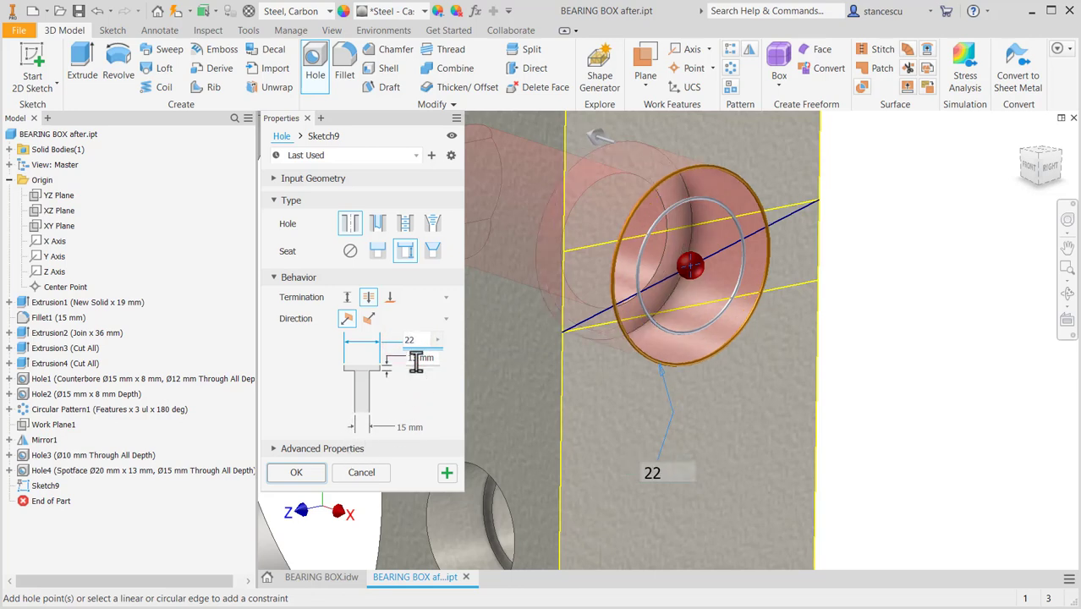
click(414, 357)
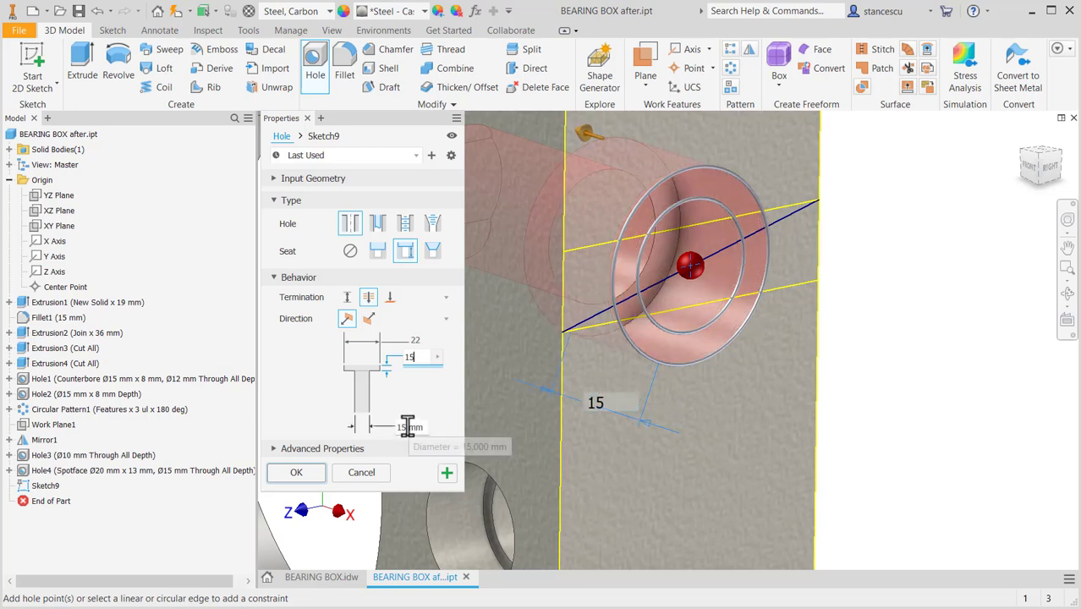
click(405, 427)
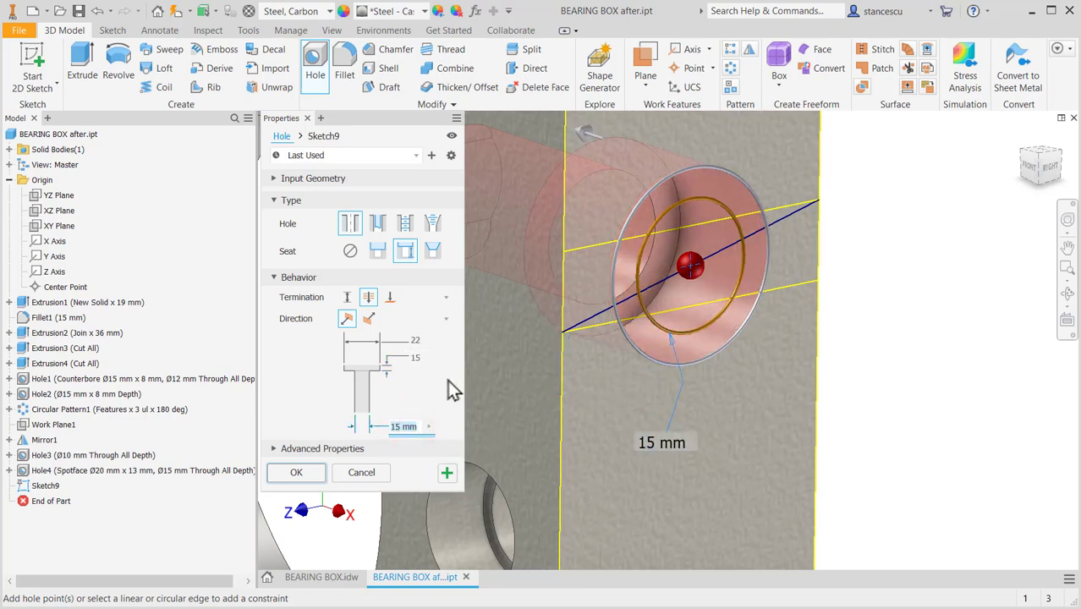
text(18)
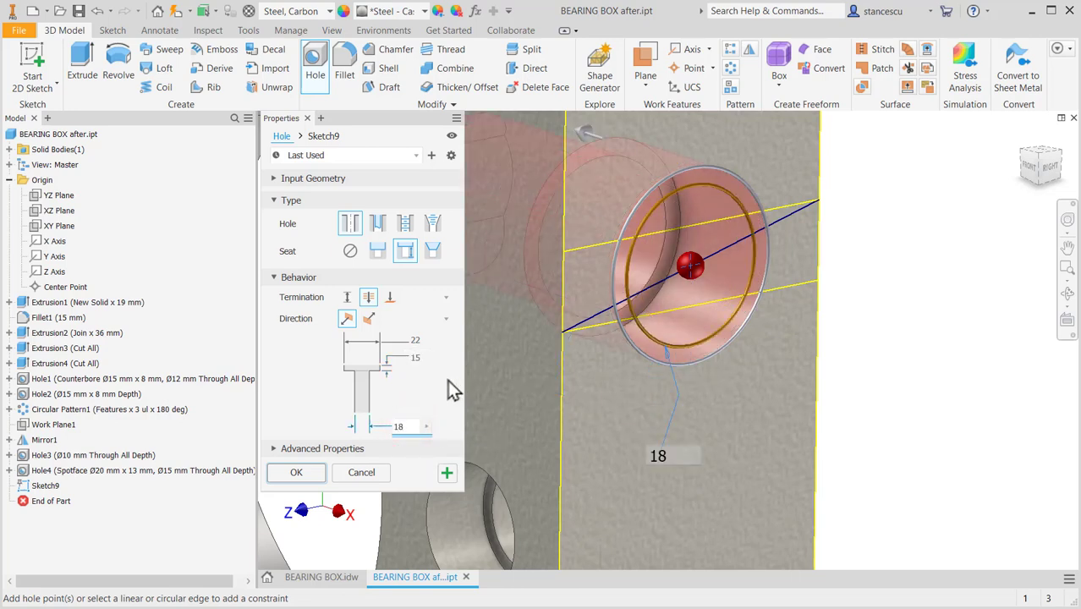
Step: Terminate the side hole at the nearest flat face between the two bores and create it
scroll(592, 334, down, 3)
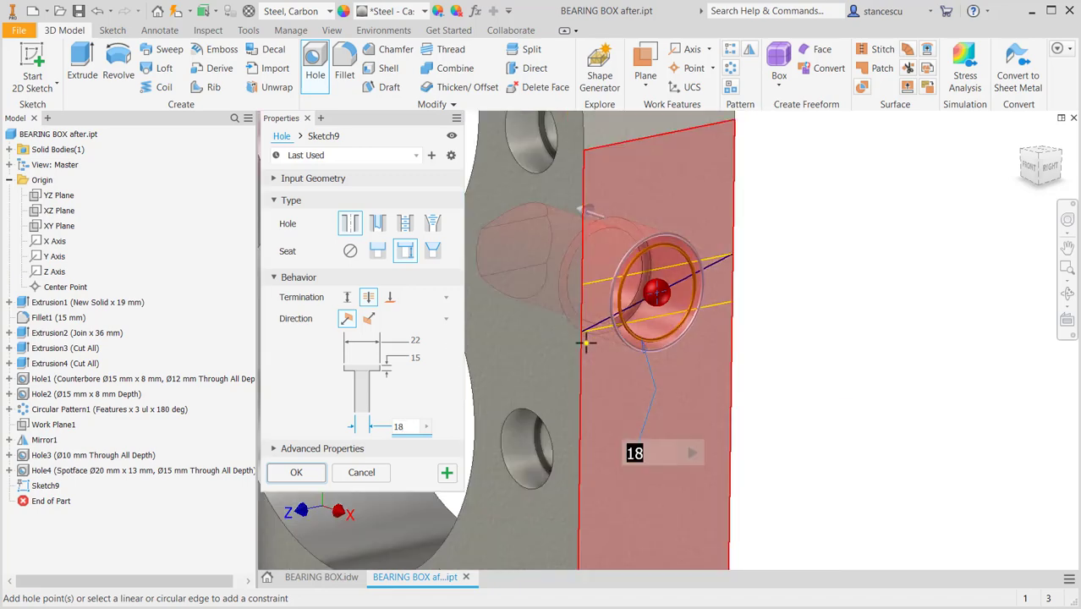
middle_drag(586, 341, 889, 411)
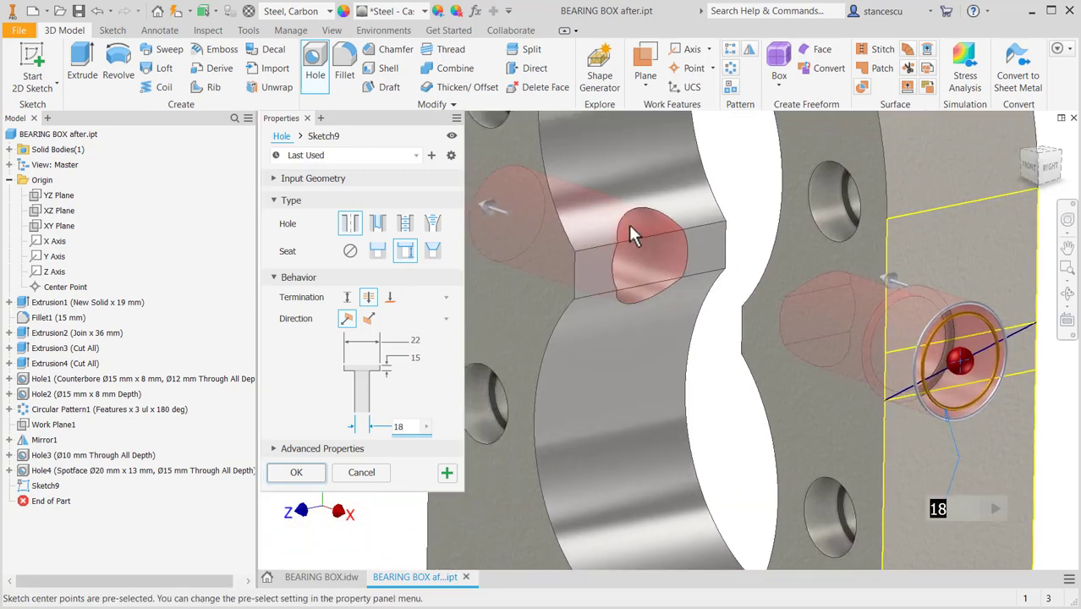
click(390, 300)
shift+middle_drag(458, 368, 569, 369)
click(862, 337)
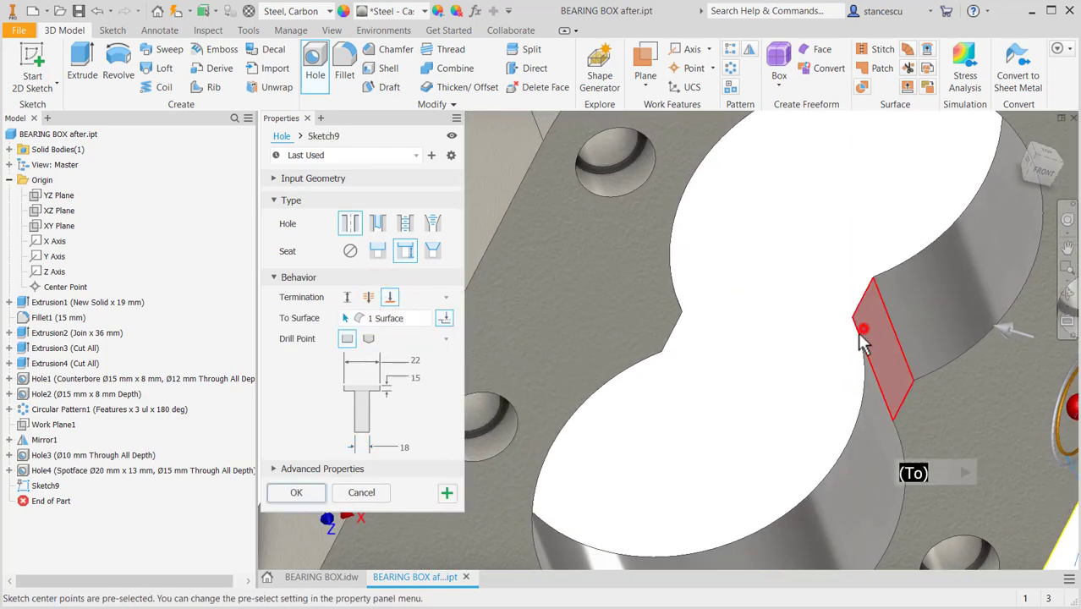
click(295, 497)
shift+middle_drag(683, 409, 475, 358)
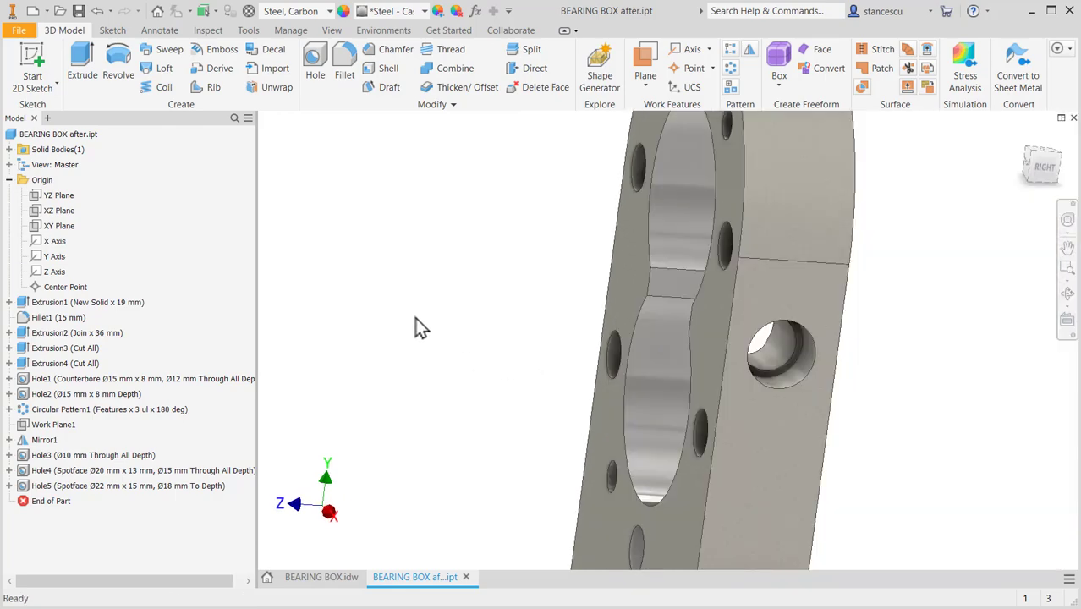
Step: Mirror the spotface side hole about the YZ plane to the upright's opposite side
key(F6)
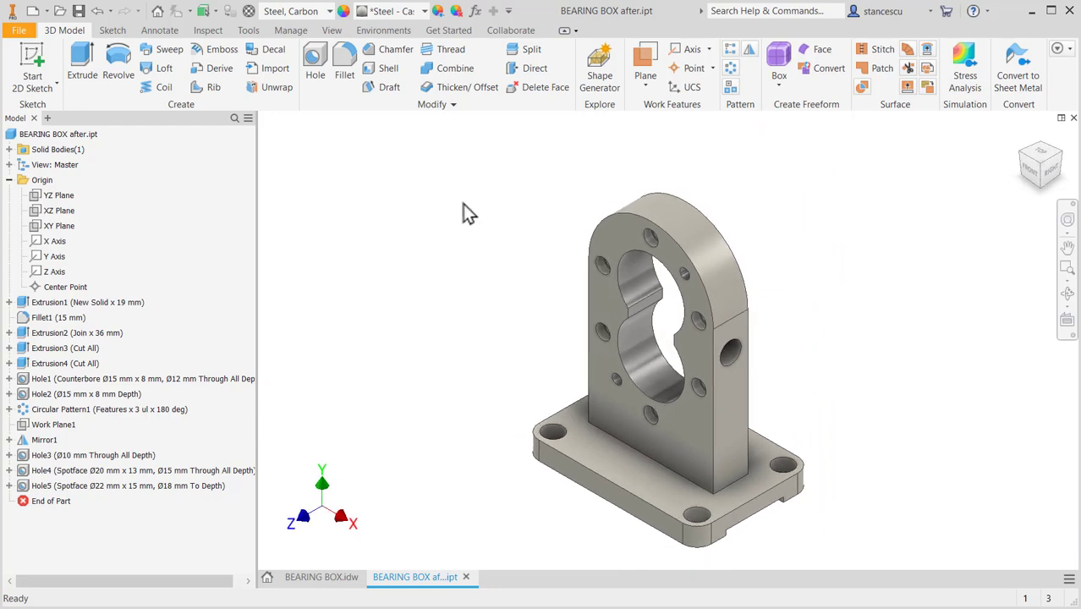
click(748, 52)
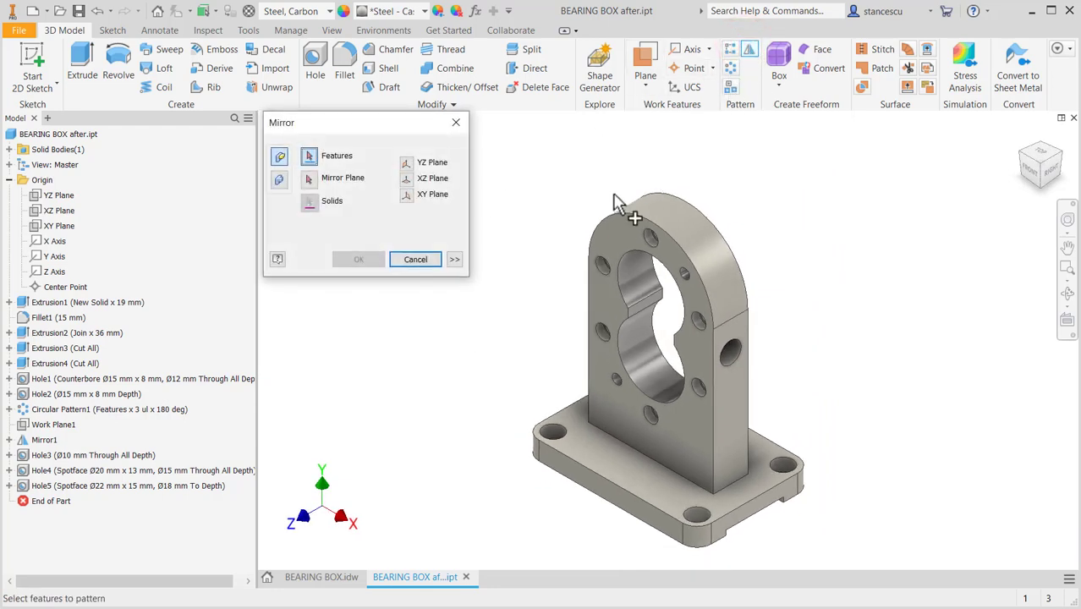
click(25, 488)
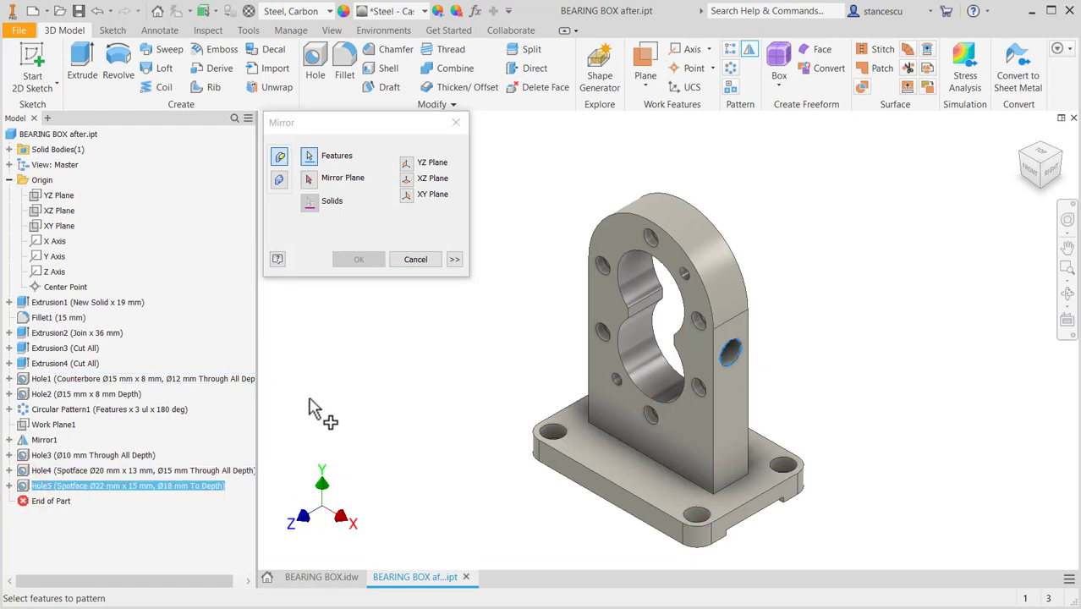
click(311, 180)
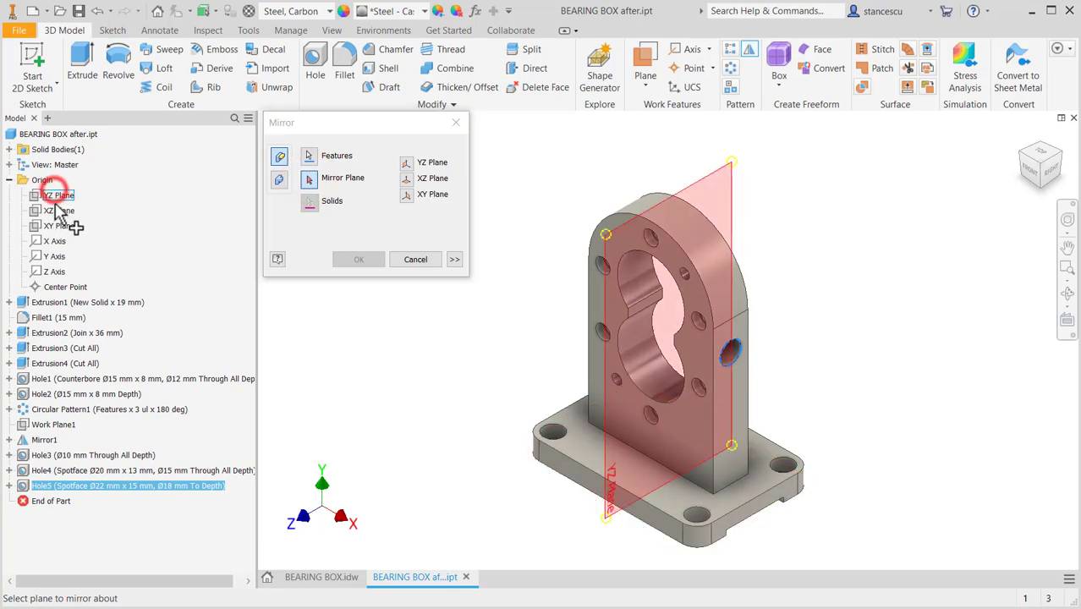
click(59, 197)
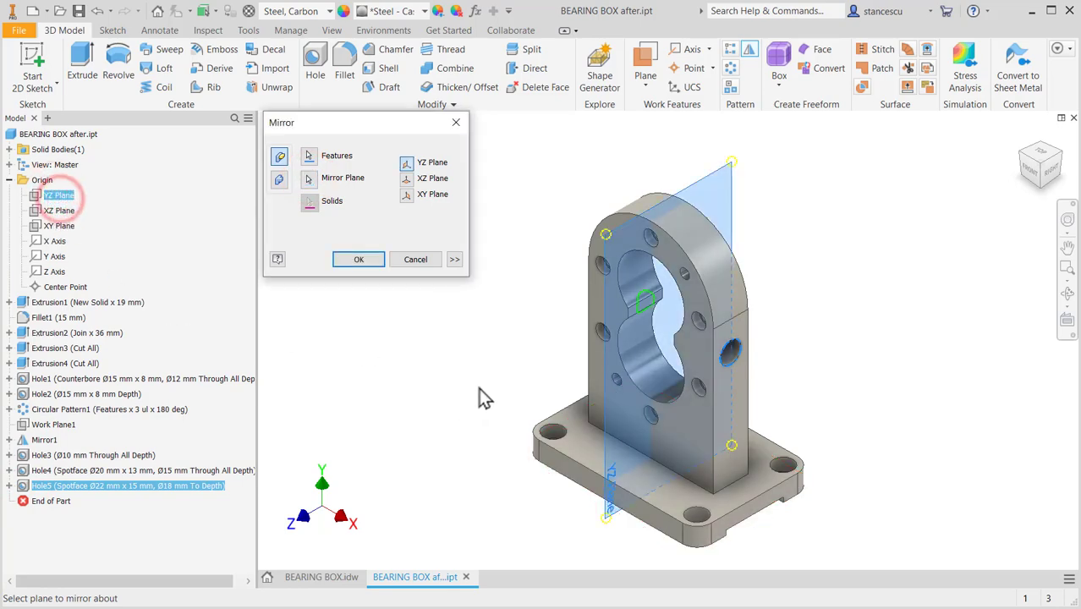
shift+middle_drag(411, 364, 444, 361)
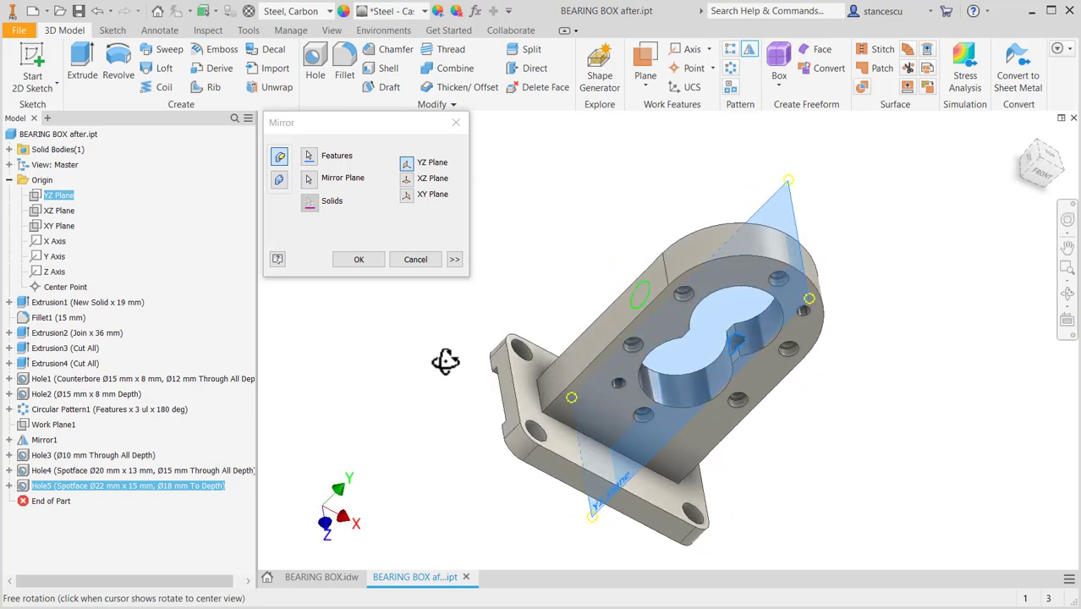
click(354, 262)
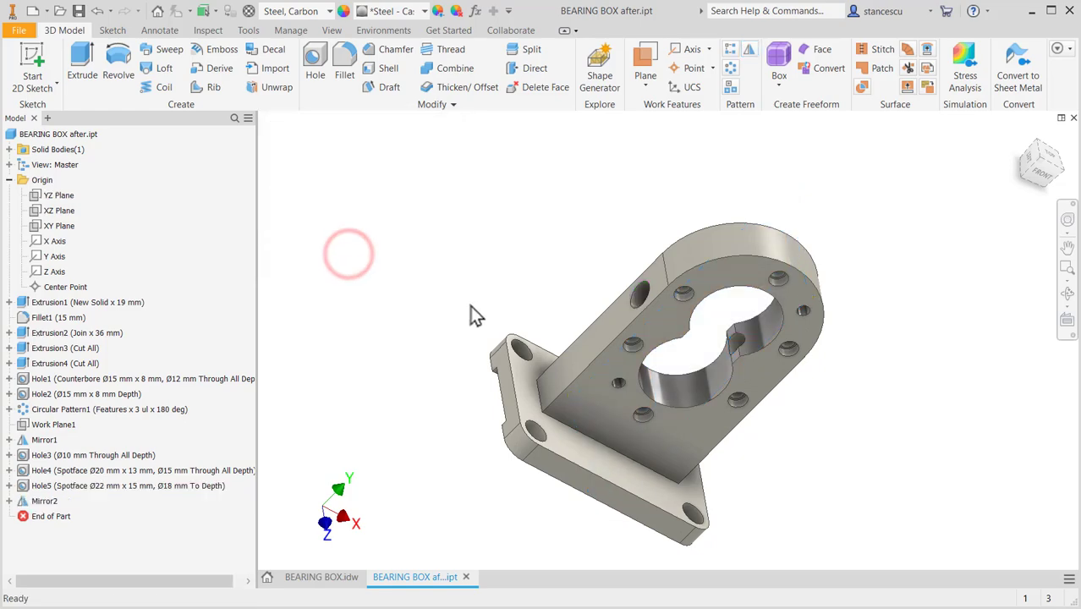
shift+middle_drag(475, 314, 574, 332)
scroll(749, 343, up, 6)
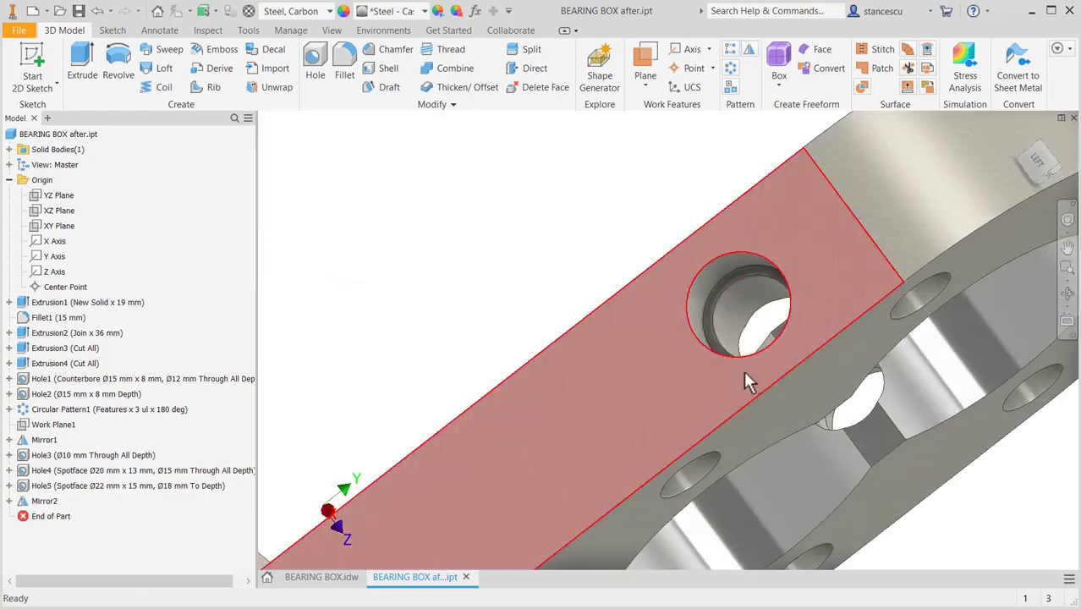
mouse_move(745, 373)
shift+middle_down()
mouse_move(648, 336)
mouse_move(613, 308)
mouse_move(699, 273)
mouse_move(741, 316)
mouse_move(751, 357)
shift+middle_up()
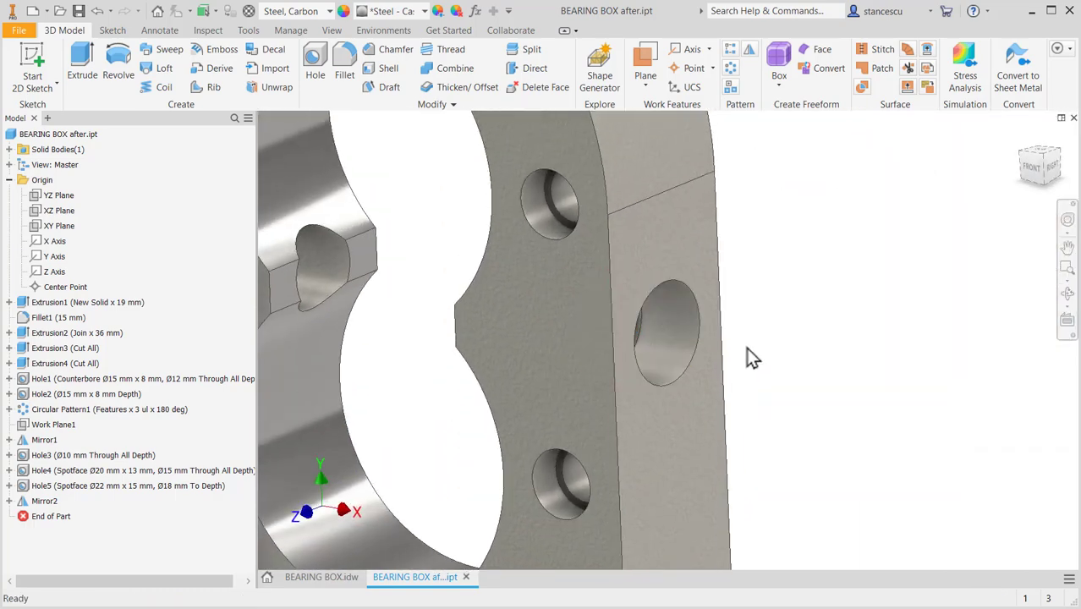
Step: Update the physical properties in the part's iProperties and check its mass, area and volume
key(F6)
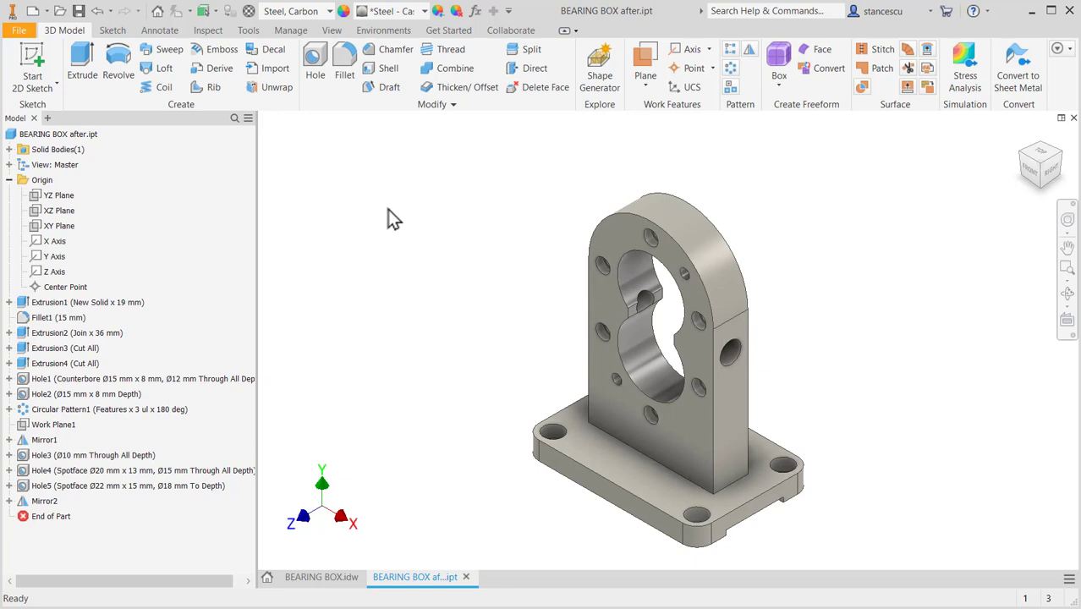
click(17, 137)
right_click(17, 137)
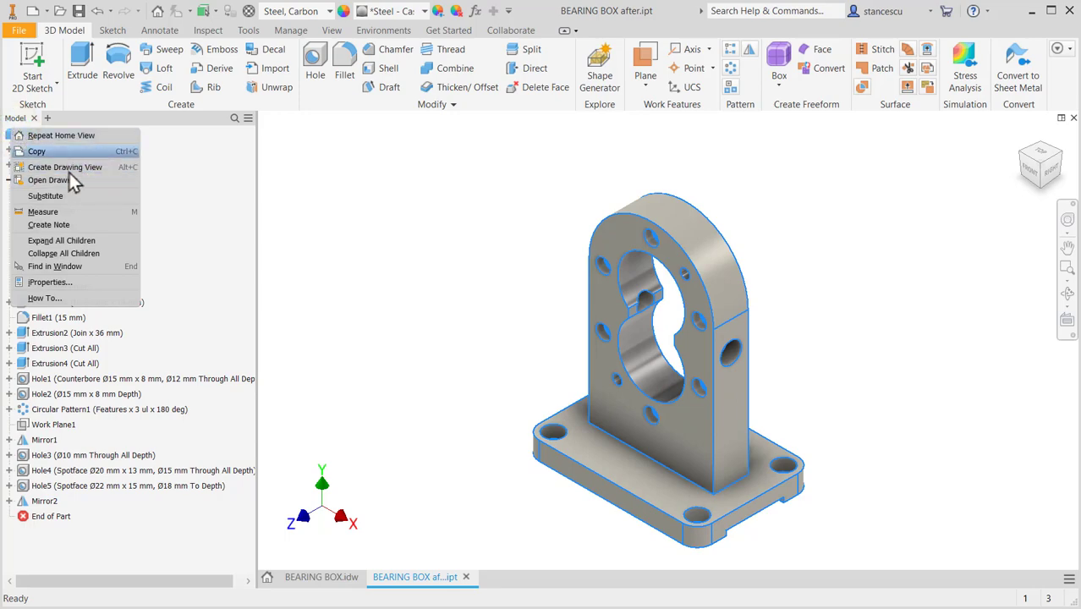
click(66, 285)
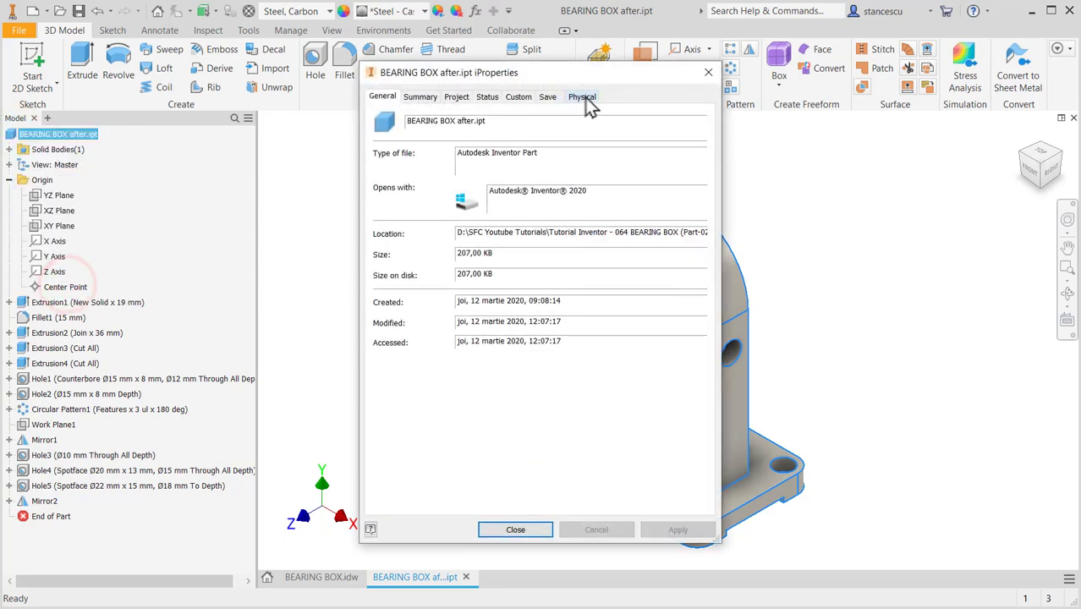
click(582, 96)
click(660, 130)
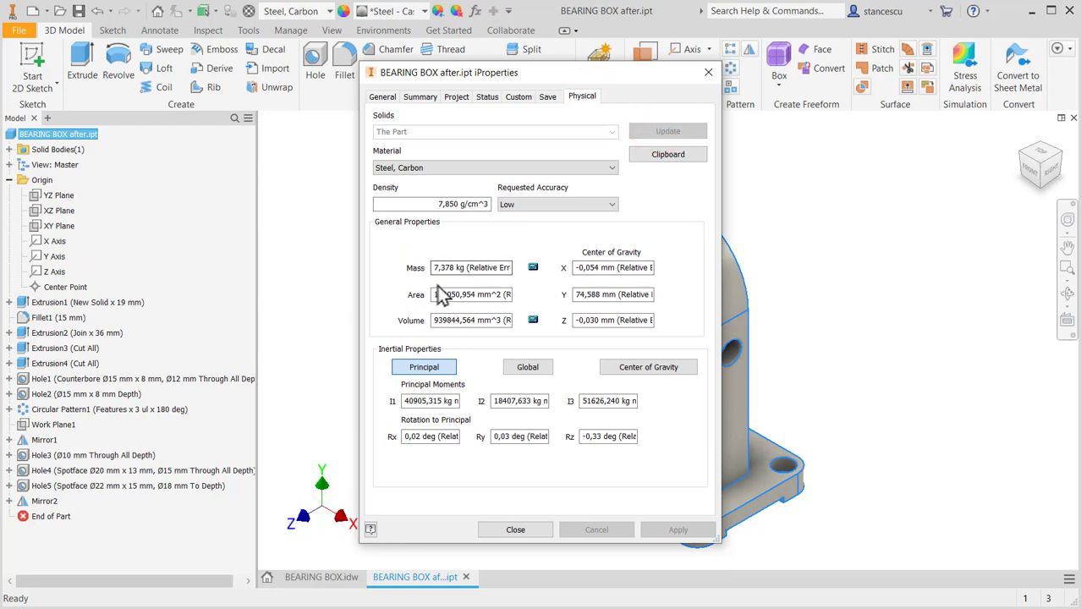
click(518, 530)
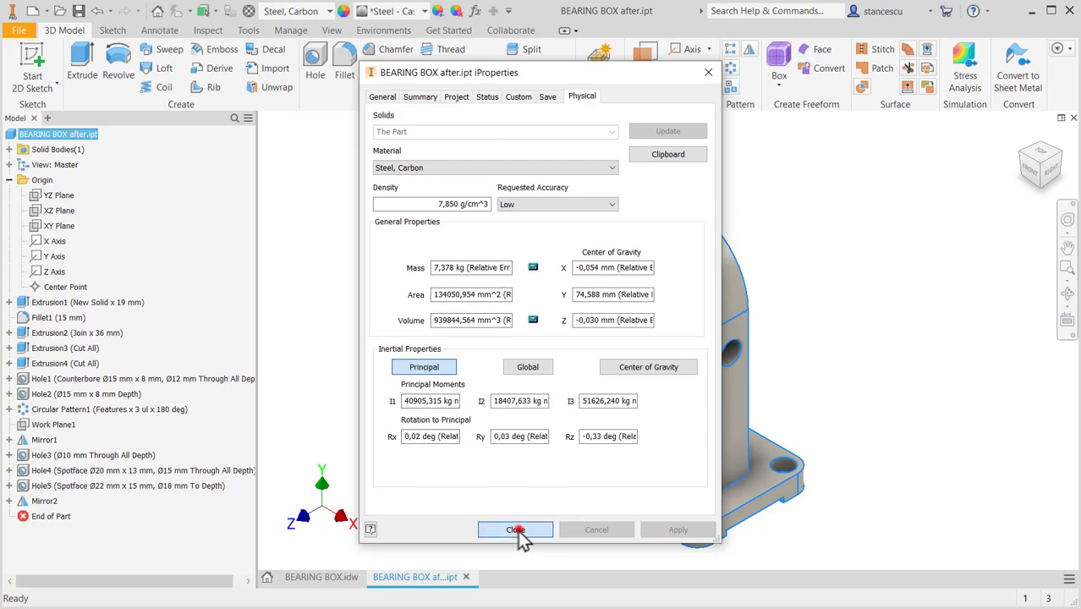
click(860, 291)
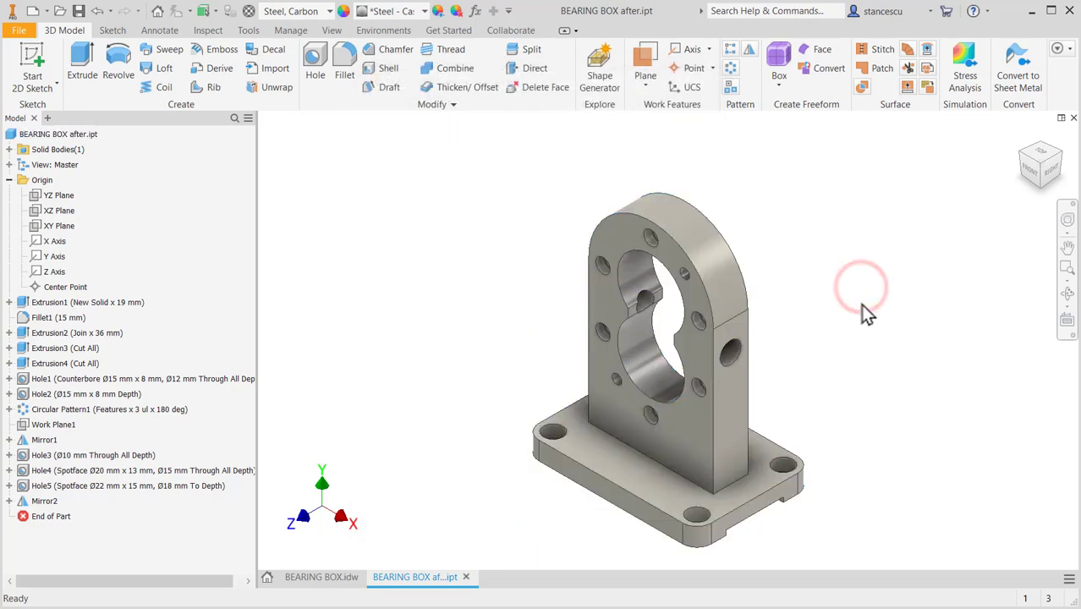